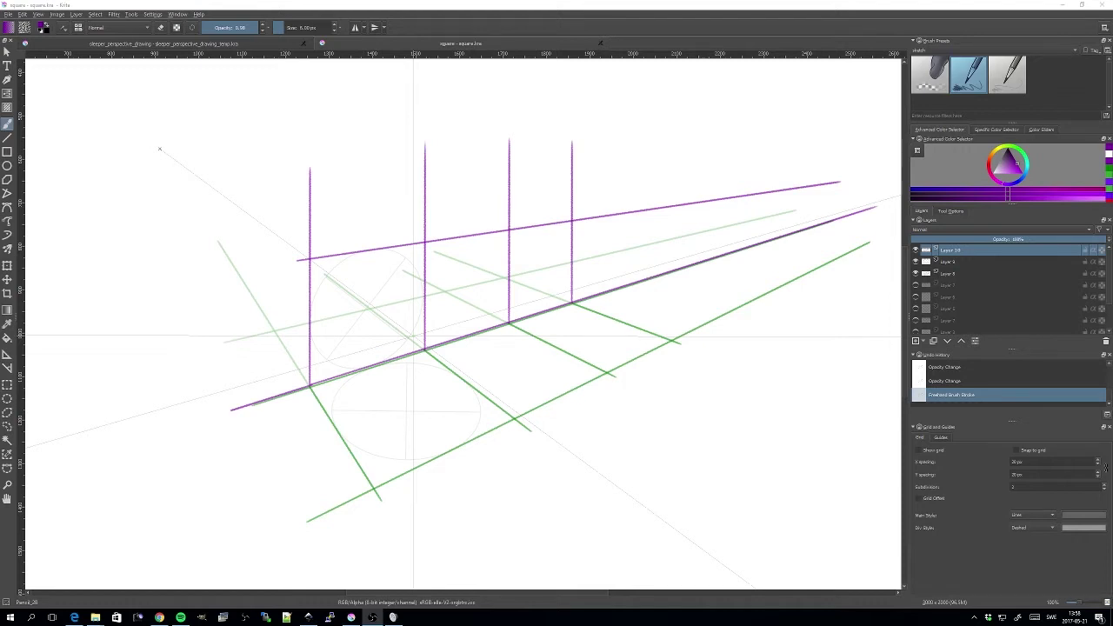
Switch to Chrome, search Google Images for "concrete railway ties" and preview the wooden and reinforced concrete sleeper diagram
key(alt+Tab)
click(452, 174)
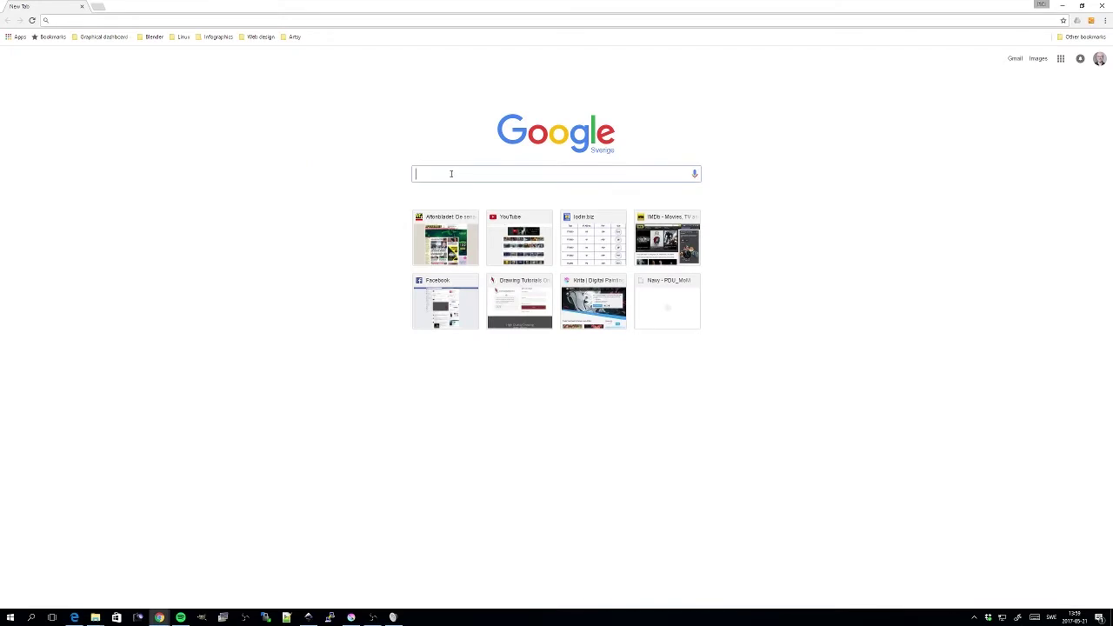
text(conc)
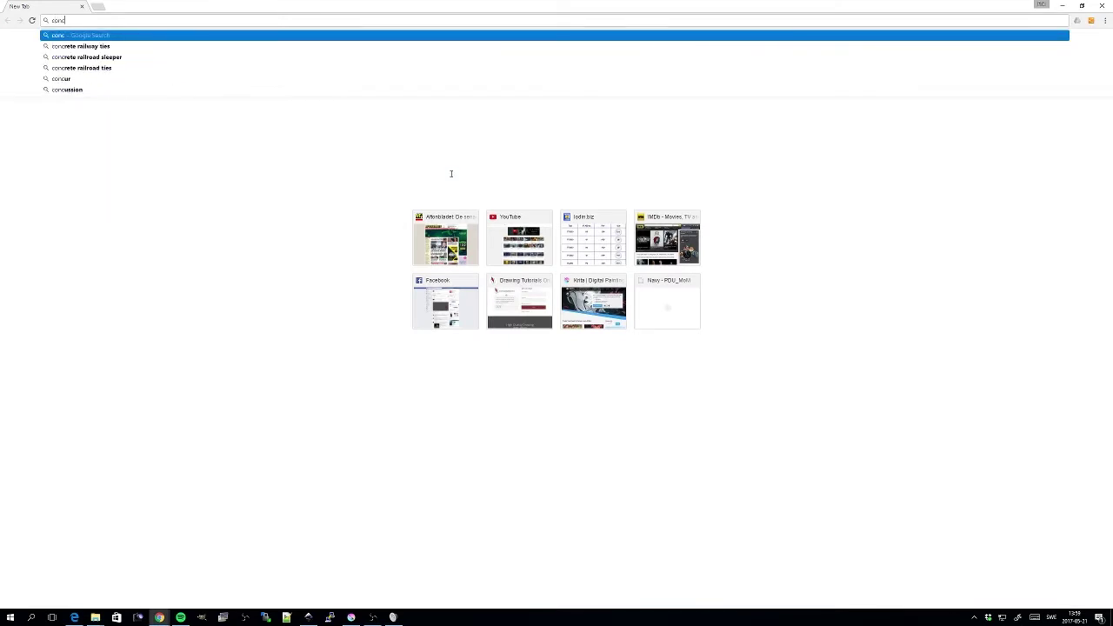
text(rete)
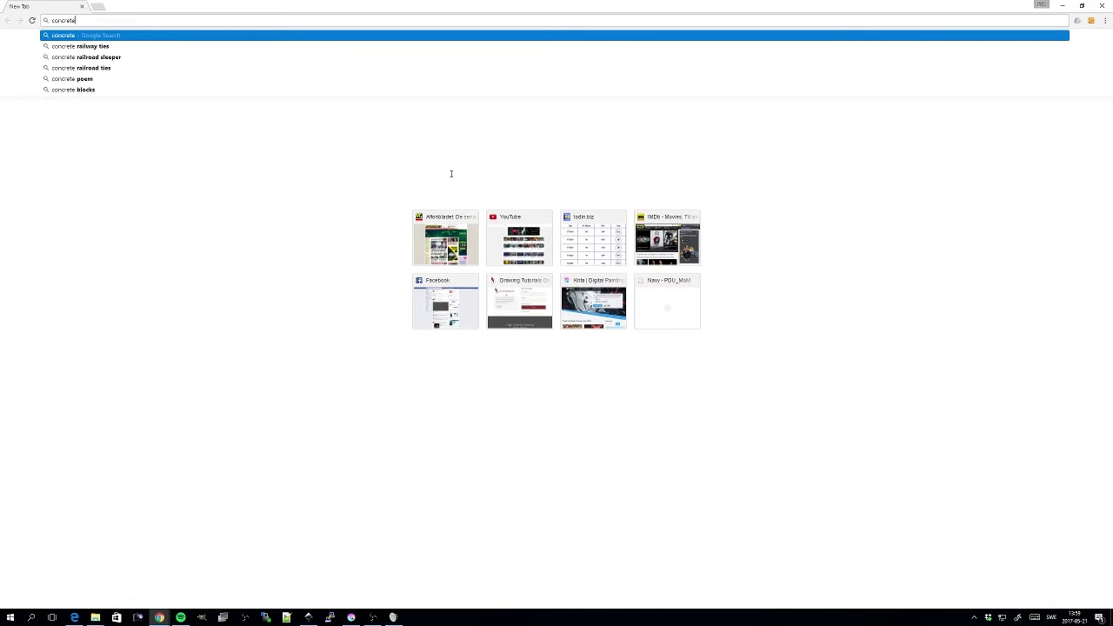
key(Down)
key(Return)
click(105, 75)
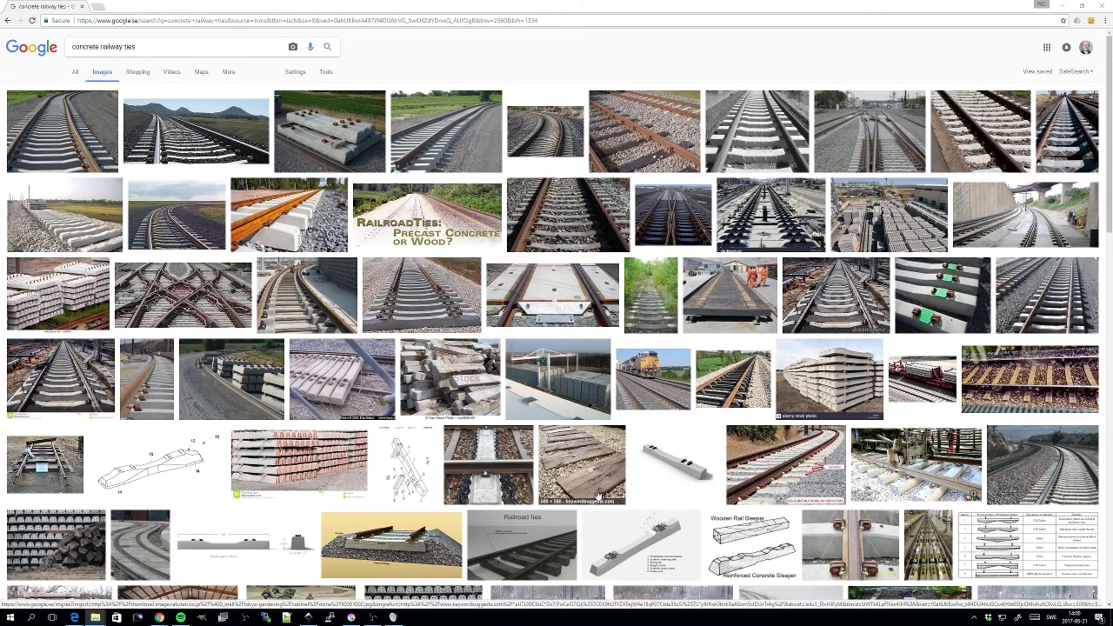
click(752, 546)
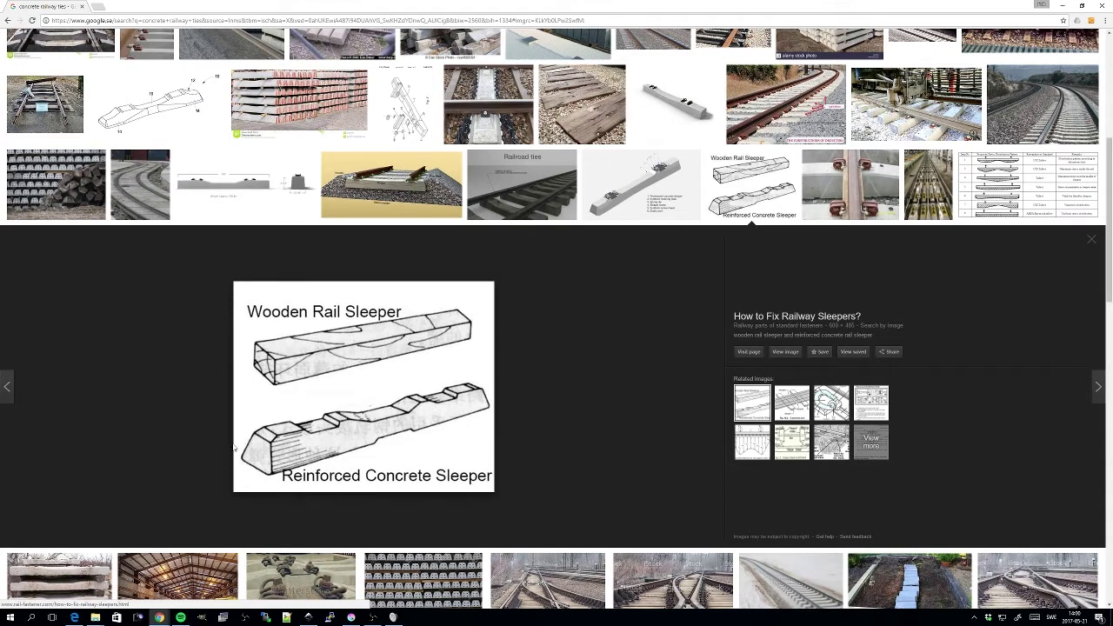
click(534, 290)
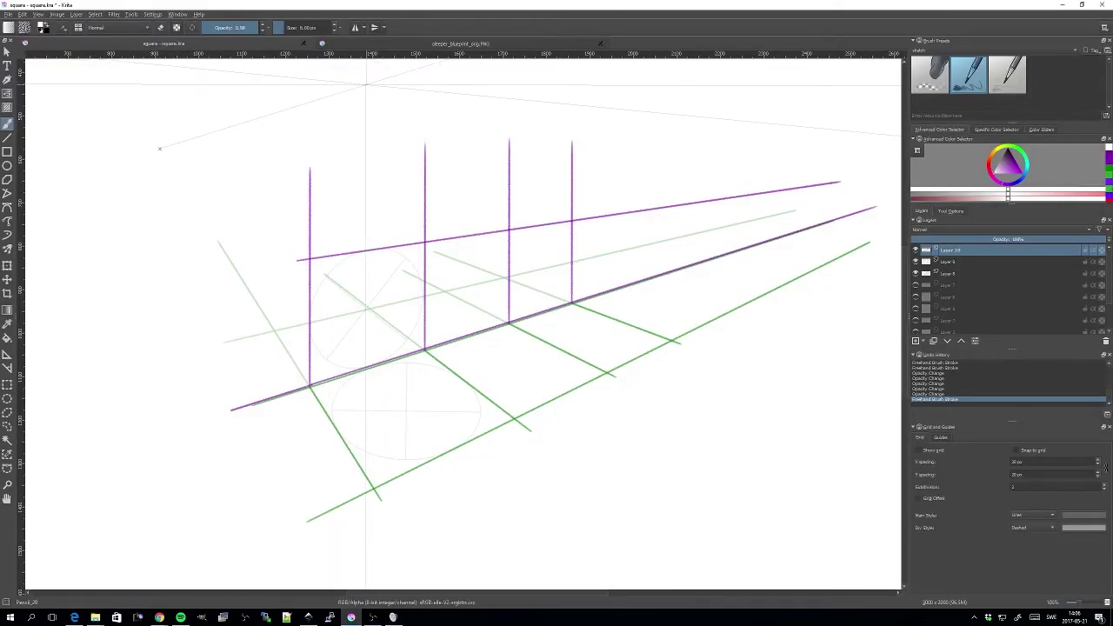
In Krita's sleeper blueprint document, fill the background layer beneath the blueprint with white
click(391, 45)
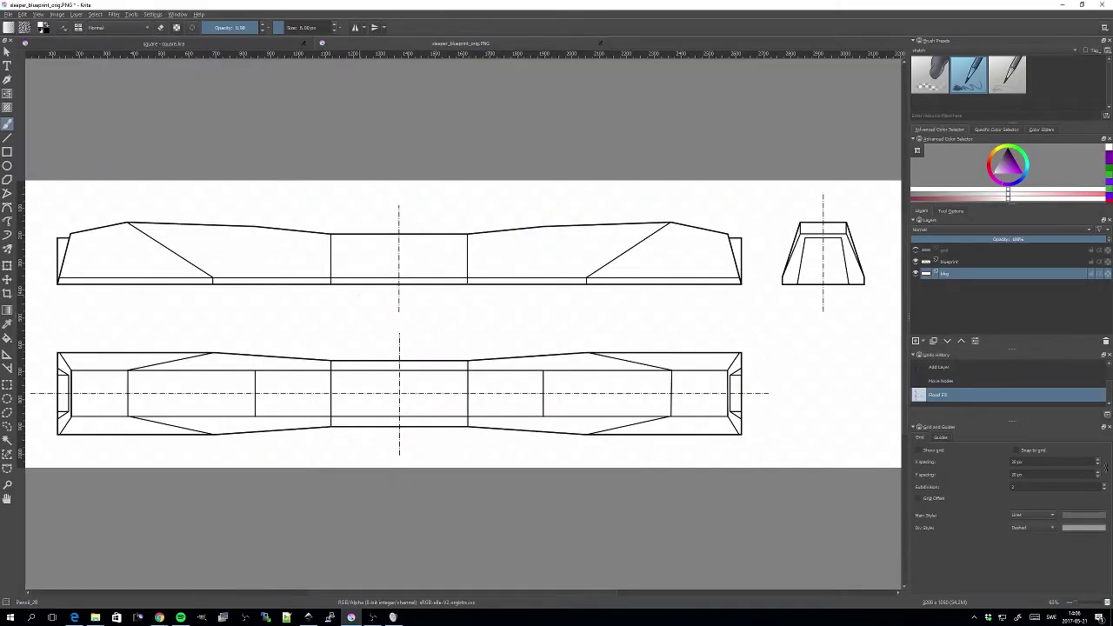
key(BackSpace)
key(BackSpace)
Check the square document briefly, return to the sleeper blueprint and make its grid layer visible
click(253, 48)
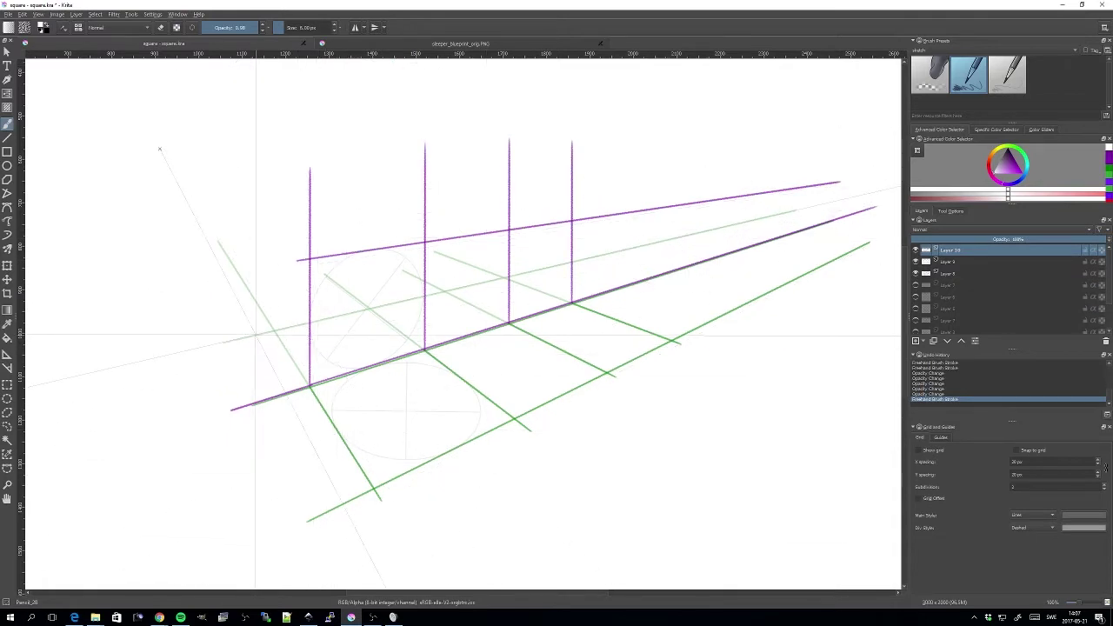
click(417, 45)
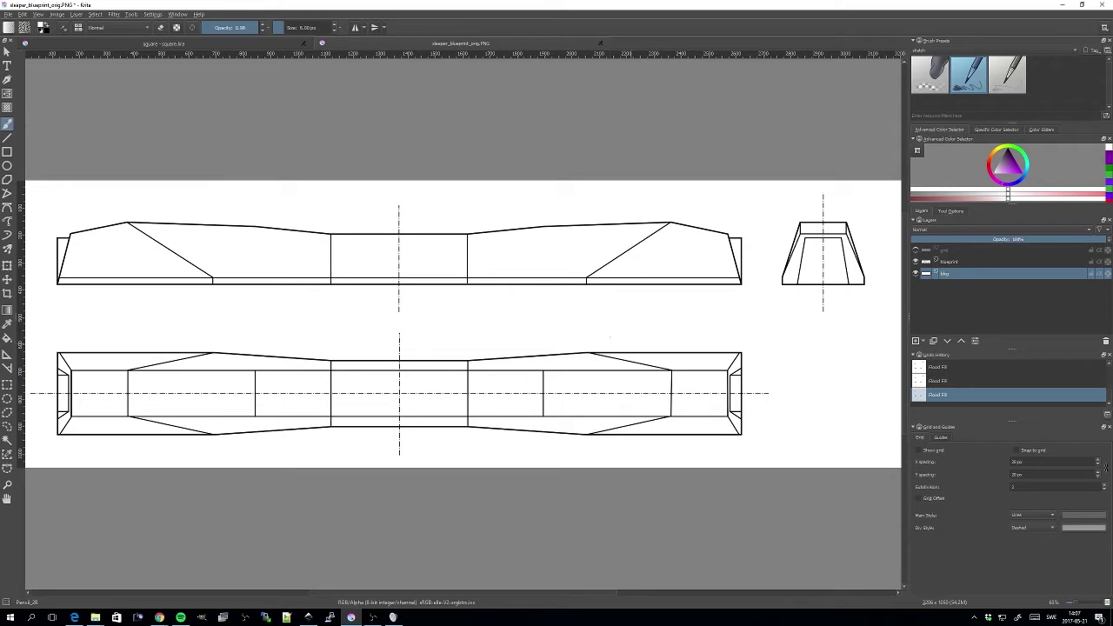
click(914, 249)
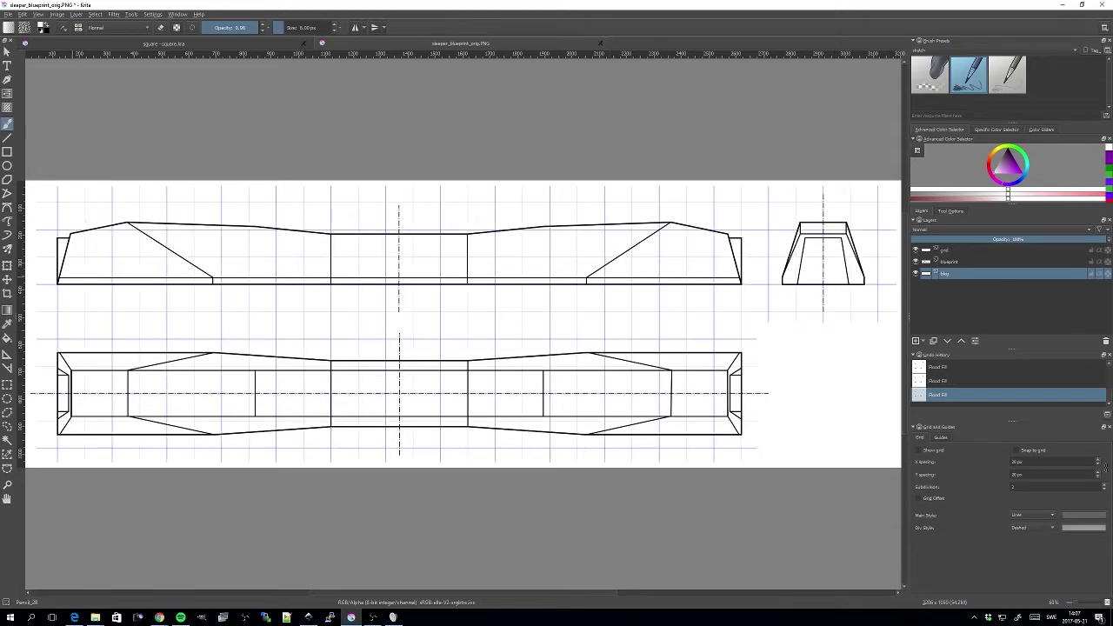
Examine the side, top and end views of the sleeper blueprint against the grid
scroll(218, 291, up, 8)
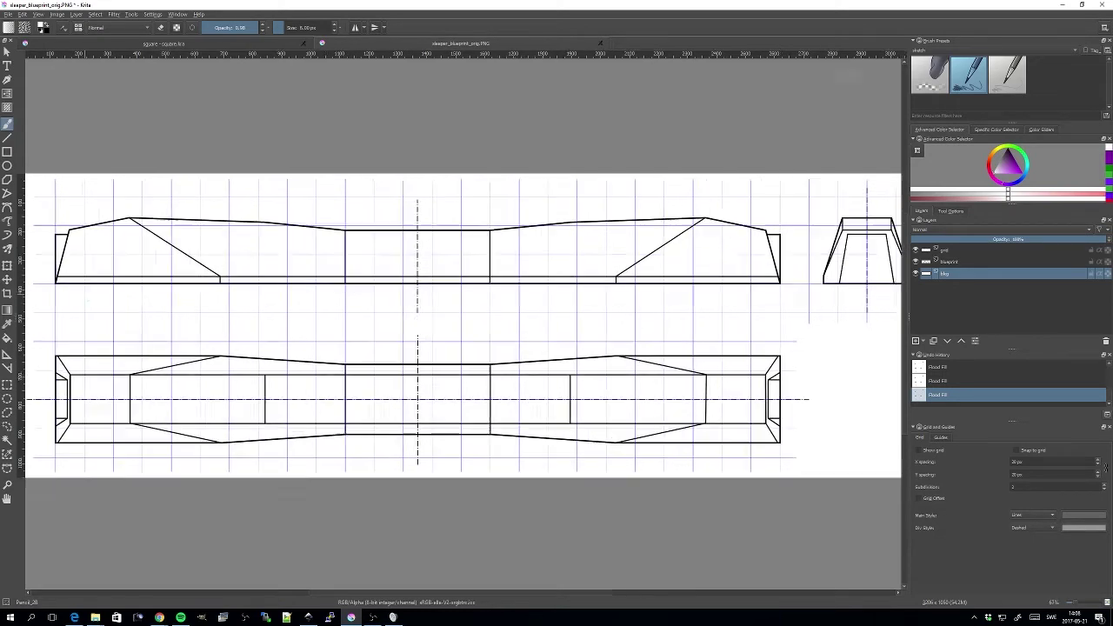
scroll(476, 299, down, 8)
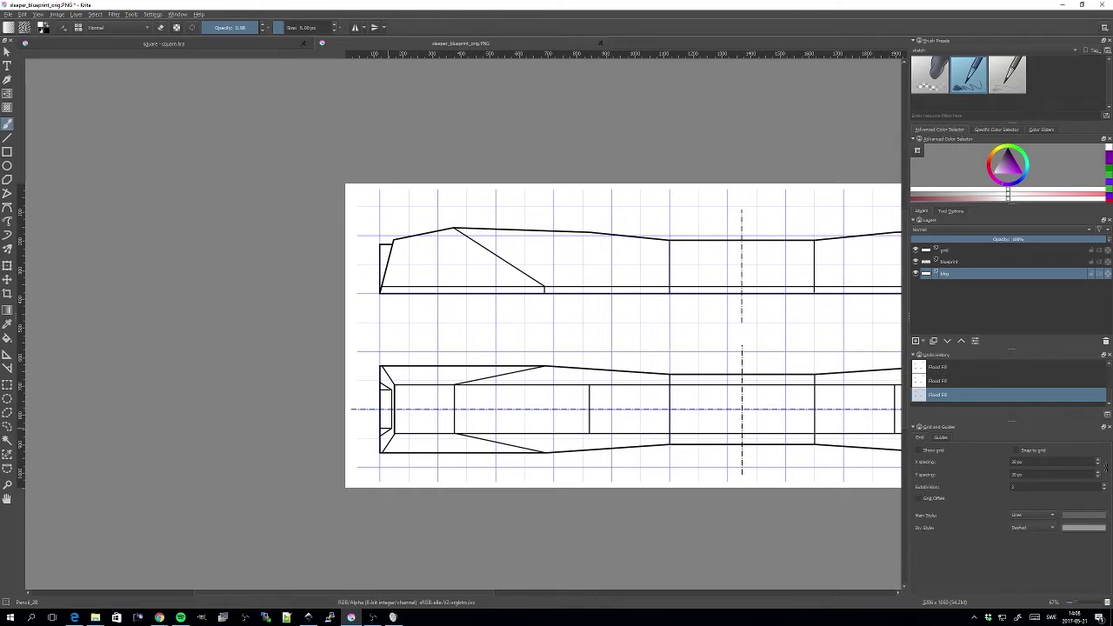
drag(616, 377, 502, 386)
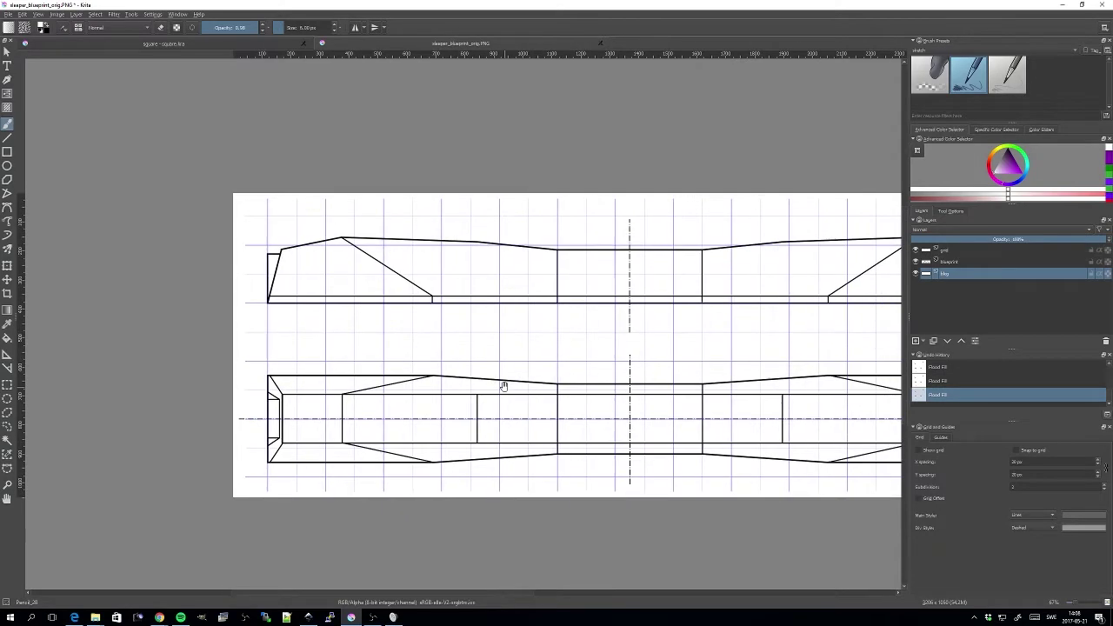
drag(743, 313, 200, 366)
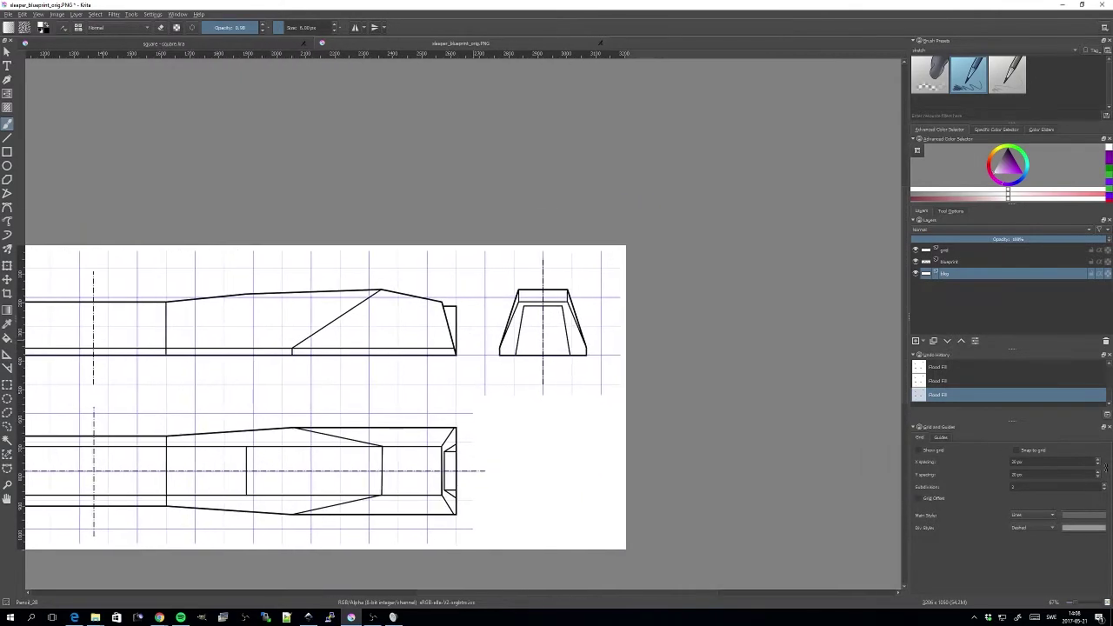
scroll(541, 355, up, 1)
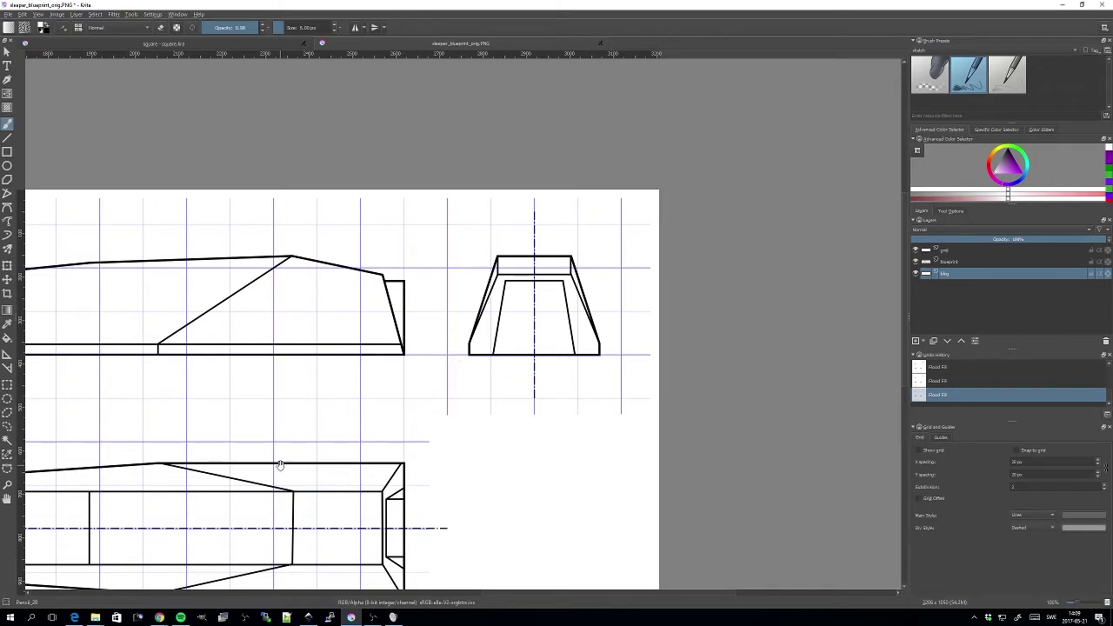
drag(278, 462, 314, 491)
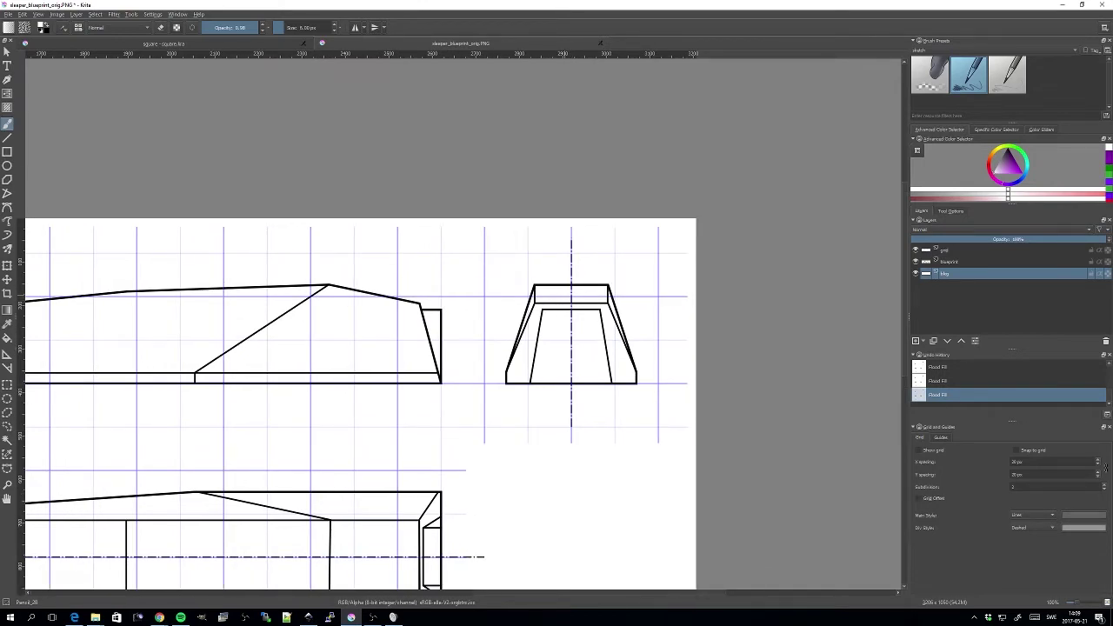
scroll(589, 385, down, 4)
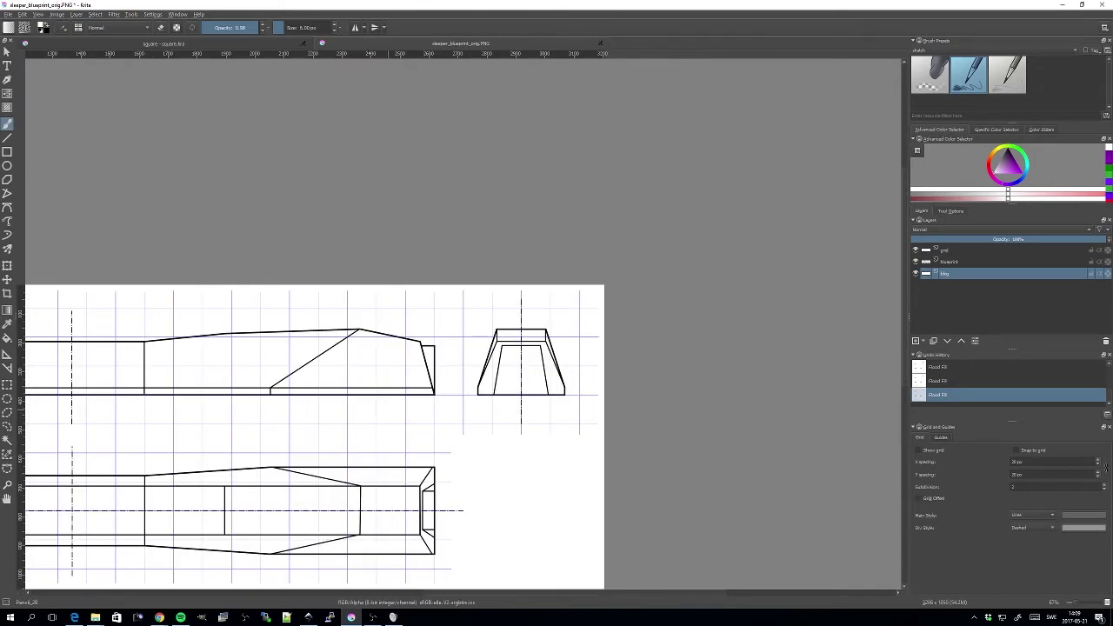
scroll(389, 404, down, 1)
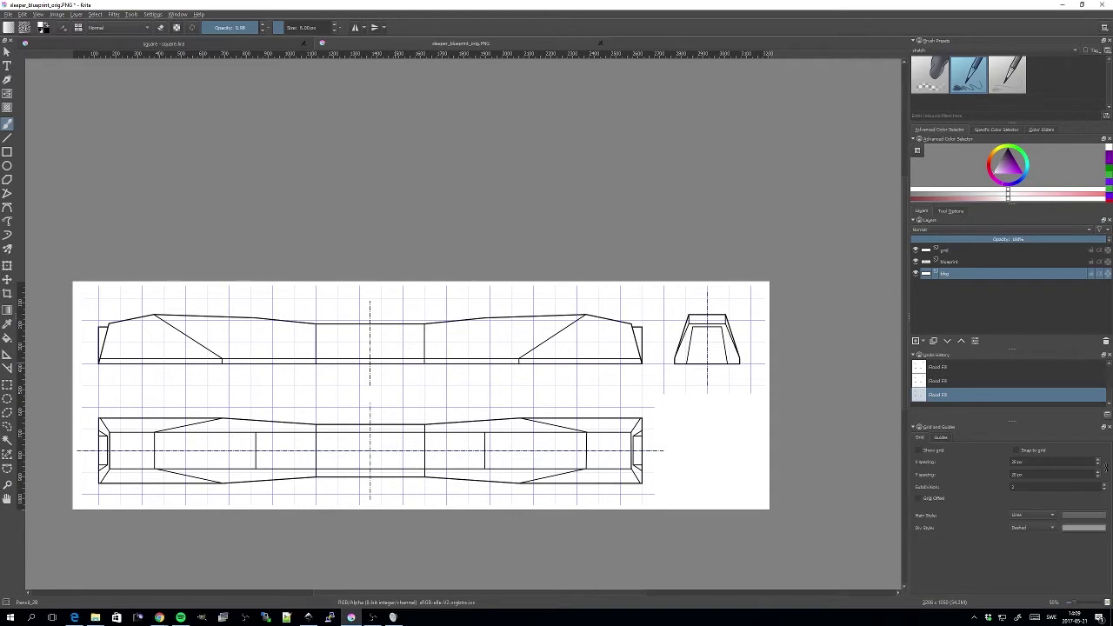
In the new blank document, draw a long horizon line near the page's lower edge with a vanishing-point cross at each end
click(202, 43)
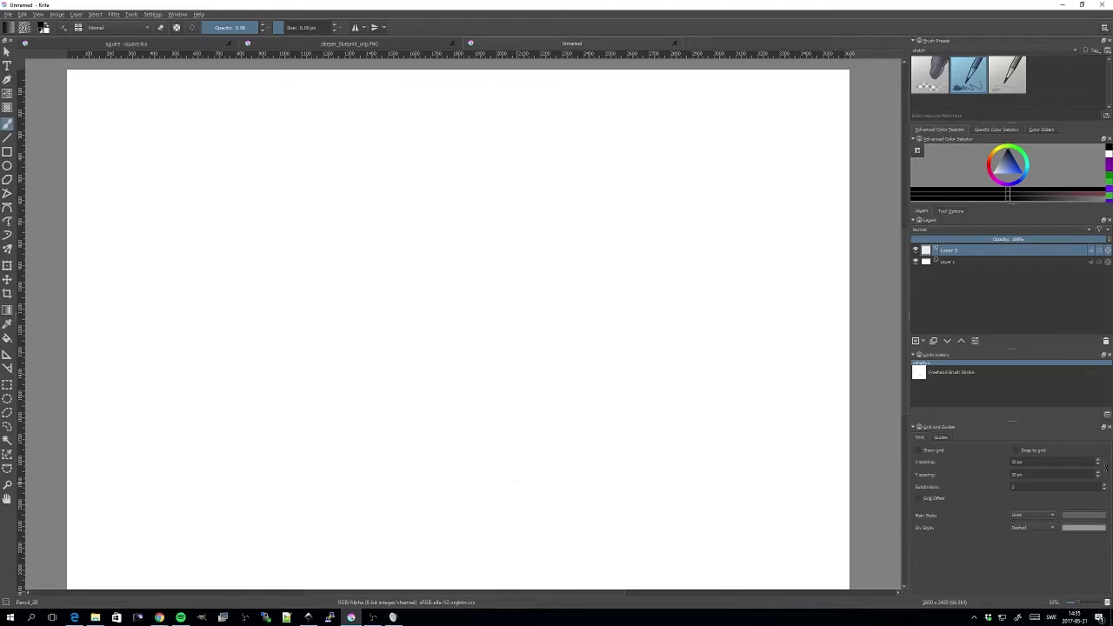
drag(104, 547, 791, 528)
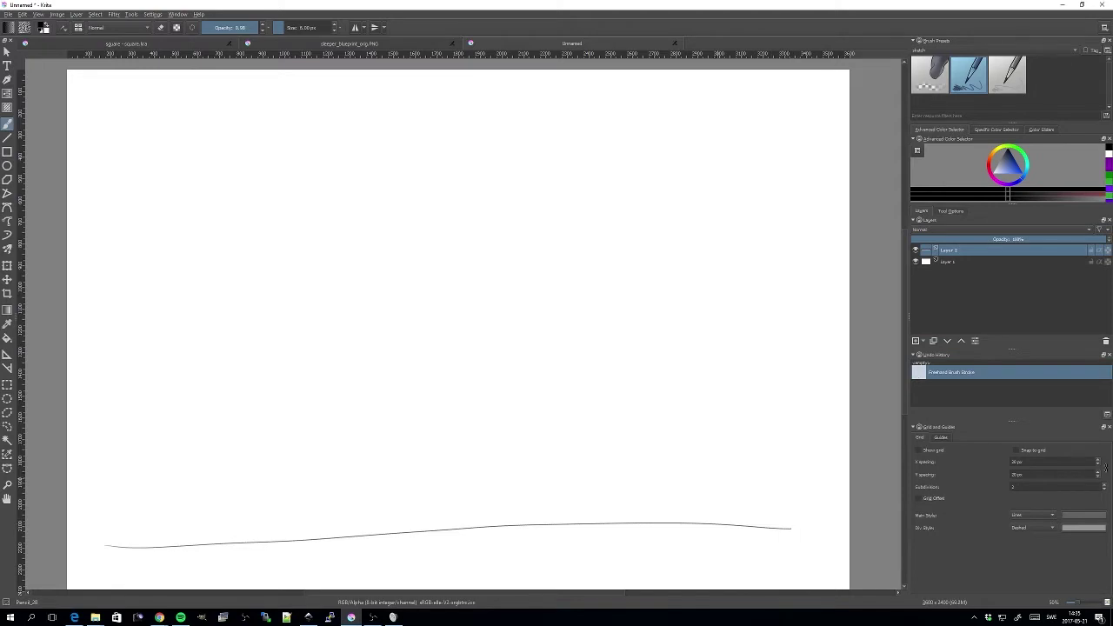
mouse_move(780, 522)
mouse_down()
mouse_move(794, 535)
mouse_move(781, 535)
mouse_up()
drag(107, 540, 117, 552)
drag(117, 539, 107, 553)
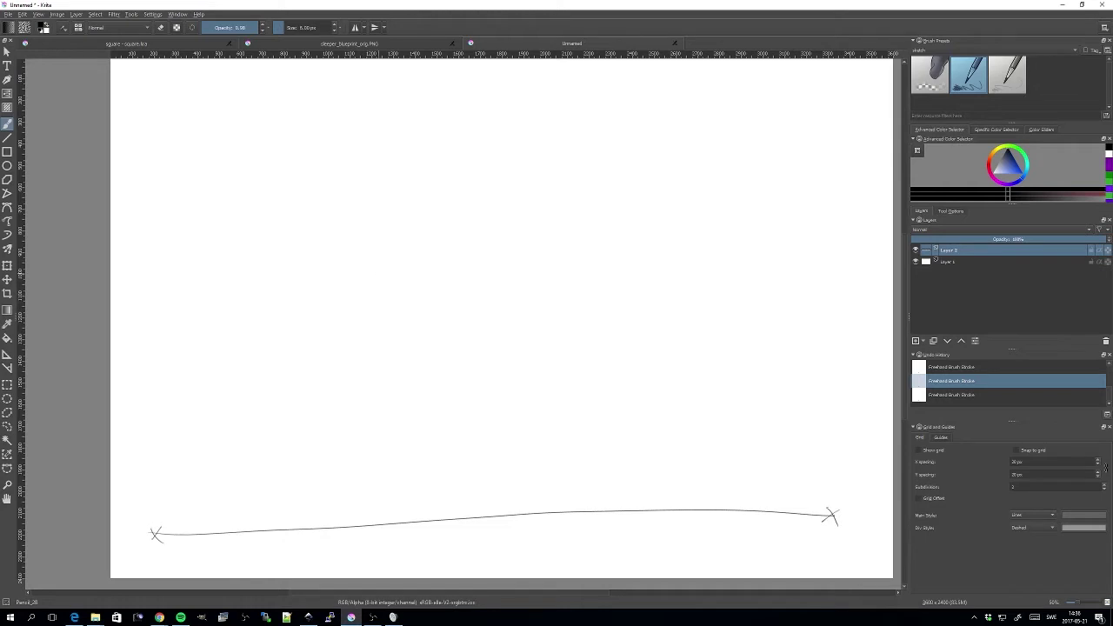
Sketch a long, narrow sleeper-shaped box in two-point perspective above the horizon line
mouse_move(382, 263)
mouse_down()
mouse_move(391, 253)
mouse_move(426, 264)
mouse_move(657, 412)
mouse_up()
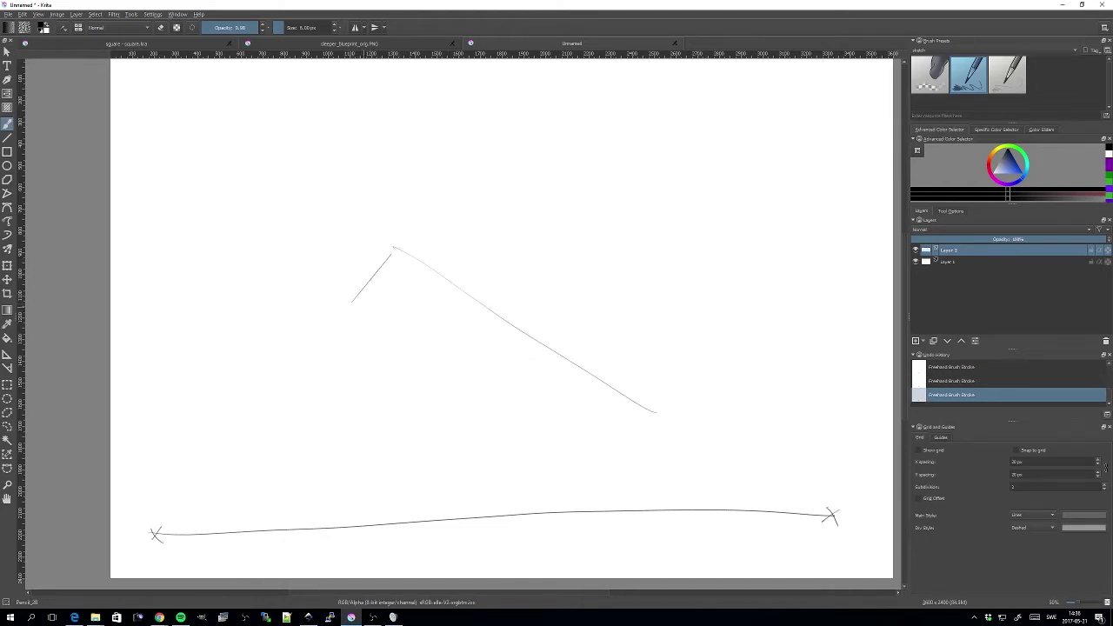
drag(353, 301, 565, 419)
drag(657, 413, 616, 419)
drag(508, 370, 598, 415)
drag(365, 297, 466, 348)
drag(617, 418, 602, 422)
drag(367, 302, 530, 383)
drag(361, 237, 355, 293)
mouse_move(389, 218)
mouse_down()
mouse_move(392, 250)
mouse_move(389, 212)
mouse_move(390, 233)
mouse_move(440, 240)
mouse_move(621, 358)
mouse_move(649, 405)
mouse_up()
mouse_move(591, 350)
mouse_down()
mouse_move(624, 369)
mouse_move(395, 214)
mouse_up()
drag(355, 296, 383, 308)
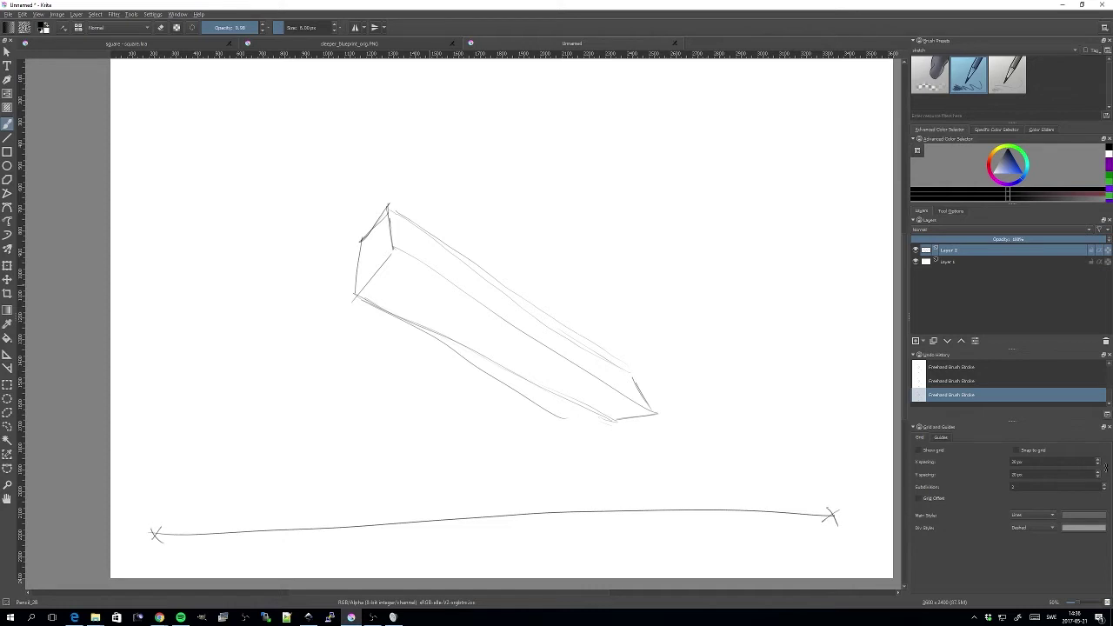
drag(468, 322, 508, 330)
Hide the first sketch's layer and, on a new layer, draw a horizon line with a vanishing-point cross at each end
click(914, 250)
click(914, 261)
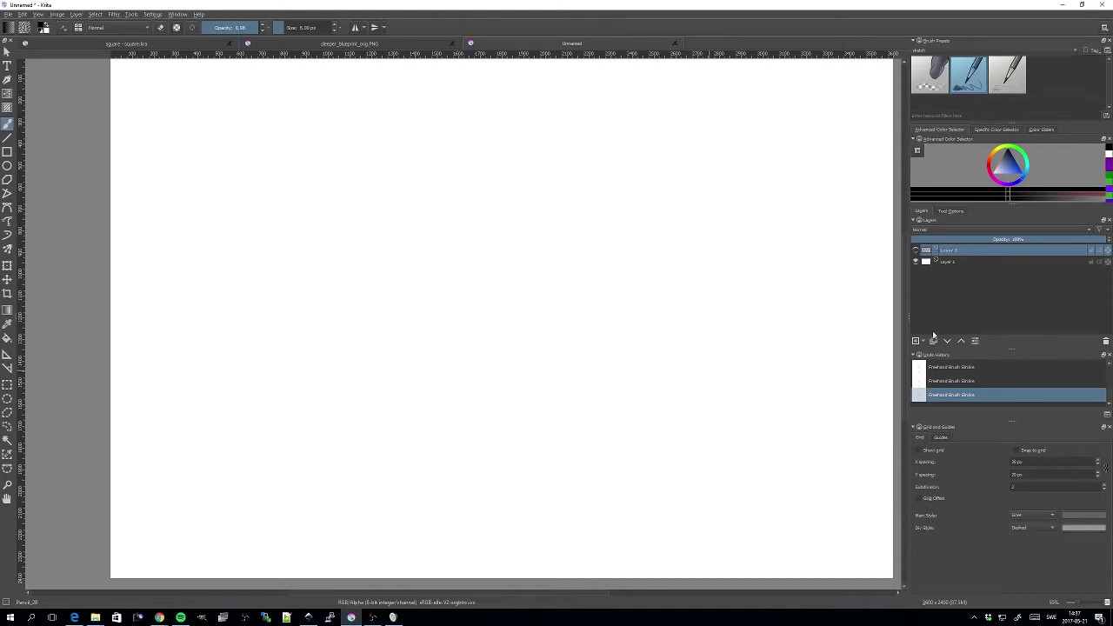
click(916, 340)
mouse_move(113, 414)
mouse_down()
mouse_move(866, 406)
mouse_move(885, 417)
mouse_up()
drag(133, 408, 152, 425)
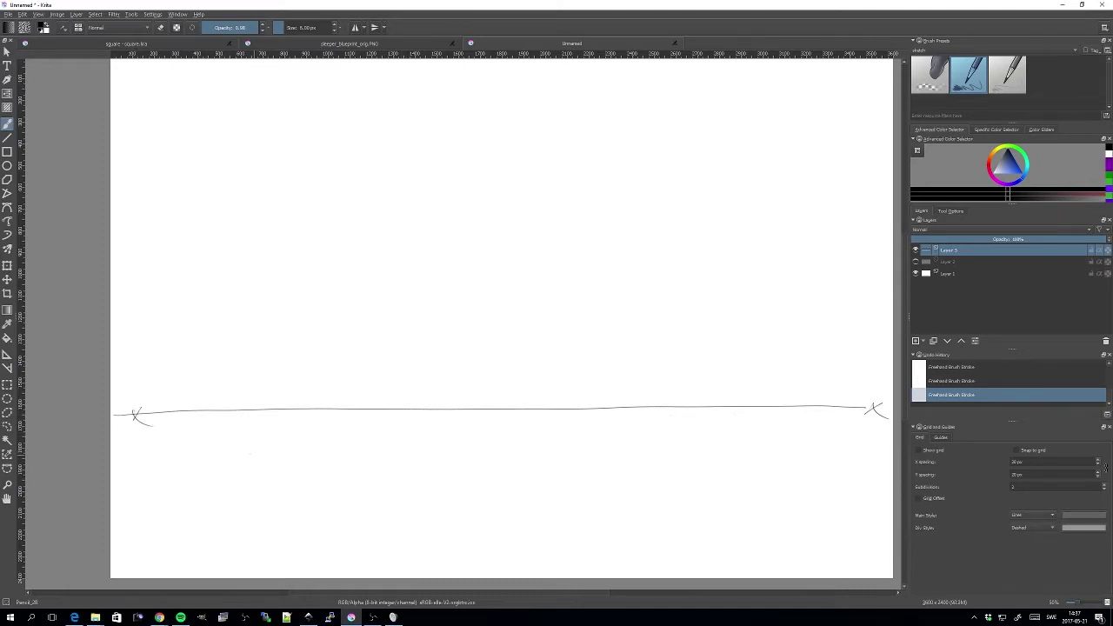
Sketch the bottom, slanted outer and top edges of a large sleeper's end face across the horizon, erasing the stray first top edge
drag(229, 447, 435, 523)
mouse_move(228, 446)
mouse_down()
mouse_move(291, 190)
mouse_move(429, 194)
mouse_up()
key(ctrl+z)
drag(292, 192, 417, 97)
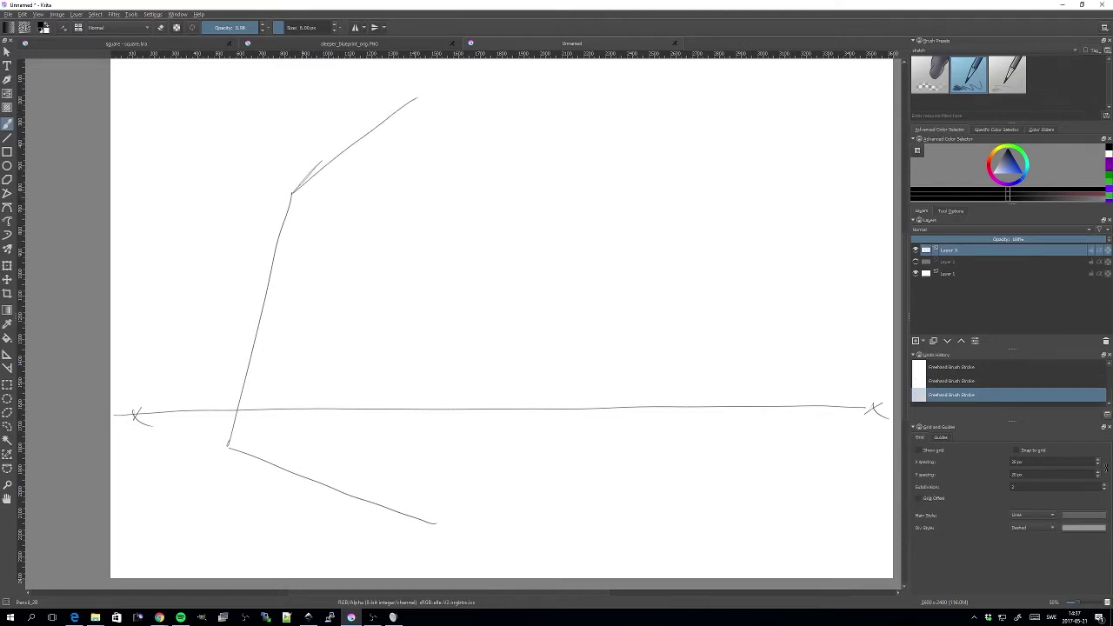
drag(280, 231, 417, 101)
key(e)
mouse_move(292, 196)
mouse_down()
mouse_move(313, 170)
mouse_move(284, 222)
mouse_up()
drag(317, 173, 418, 97)
drag(322, 160, 314, 166)
key(e)
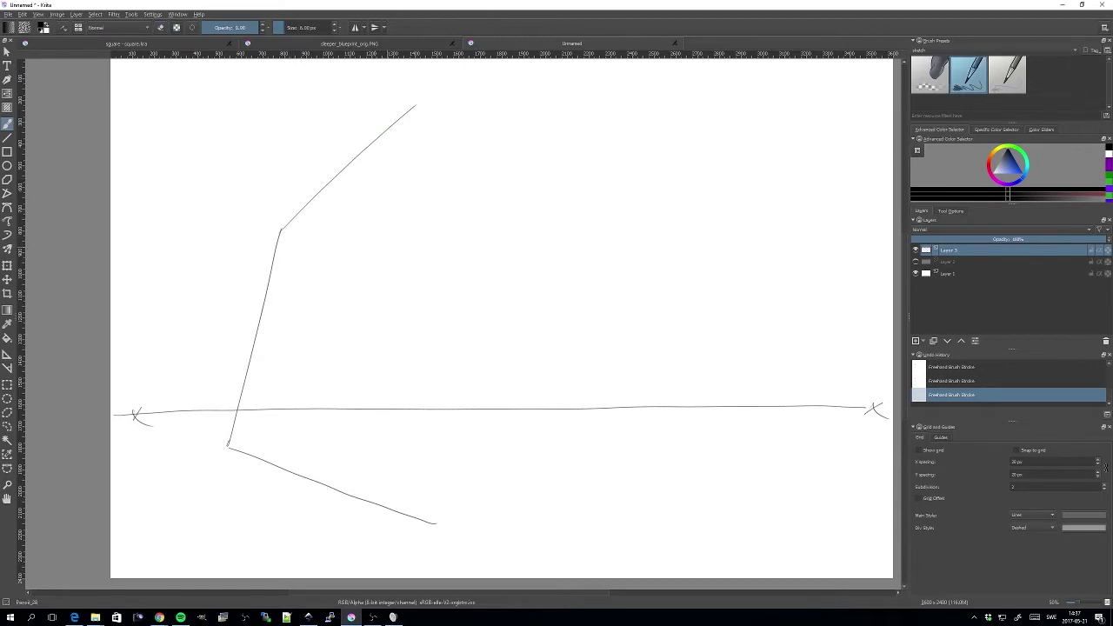
Draw the sleeper's near corner edge and its long side face receding to the right, and erase the overshooting end-face top line
drag(442, 521, 427, 449)
drag(368, 175, 442, 511)
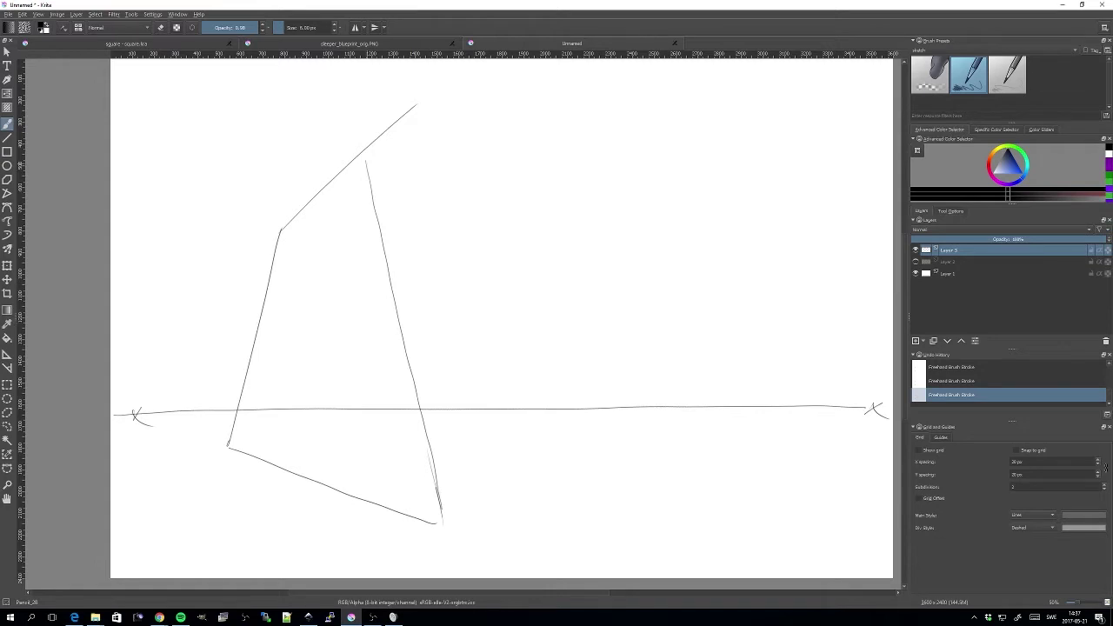
mouse_move(367, 159)
mouse_down()
mouse_move(754, 341)
mouse_move(776, 415)
mouse_up()
mouse_move(443, 520)
mouse_down()
mouse_move(777, 438)
mouse_move(755, 344)
mouse_move(716, 328)
mouse_up()
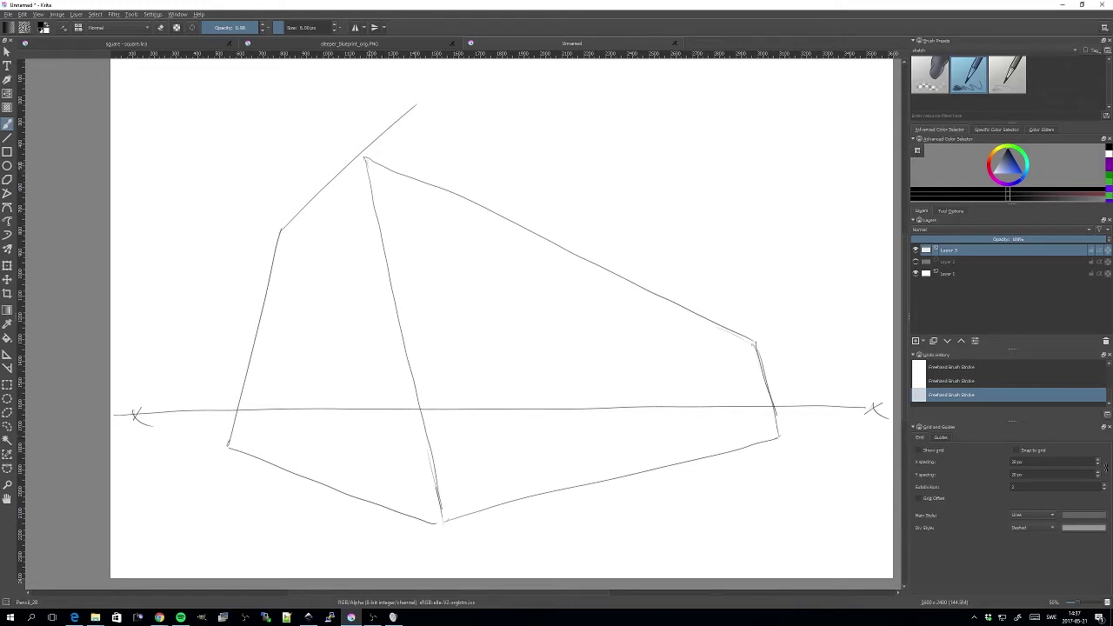
key(e)
drag(416, 104, 368, 155)
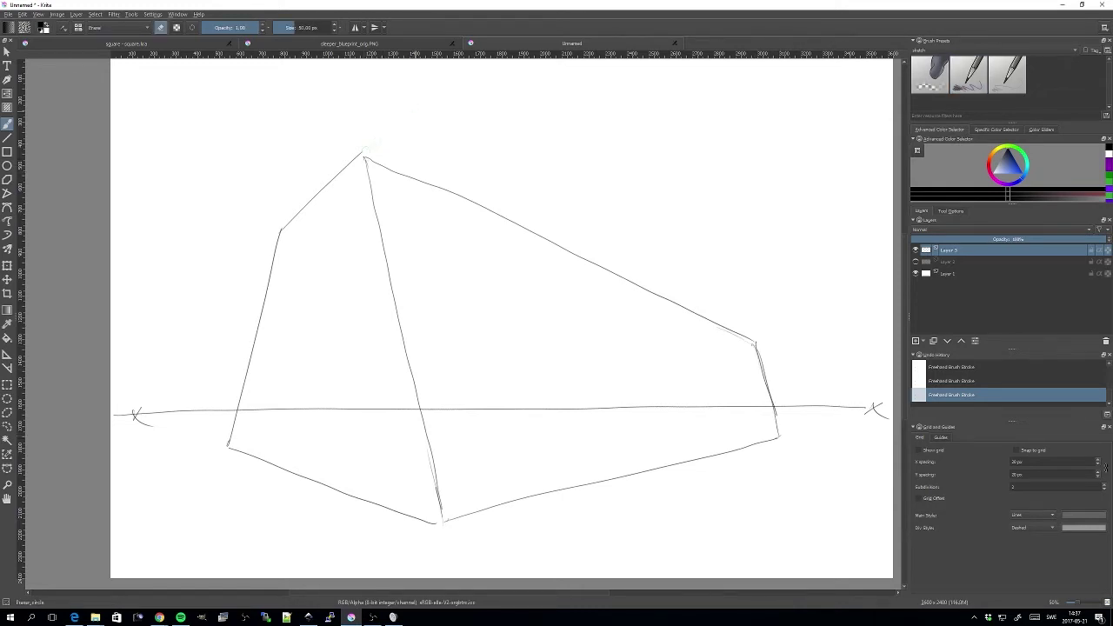
key(e)
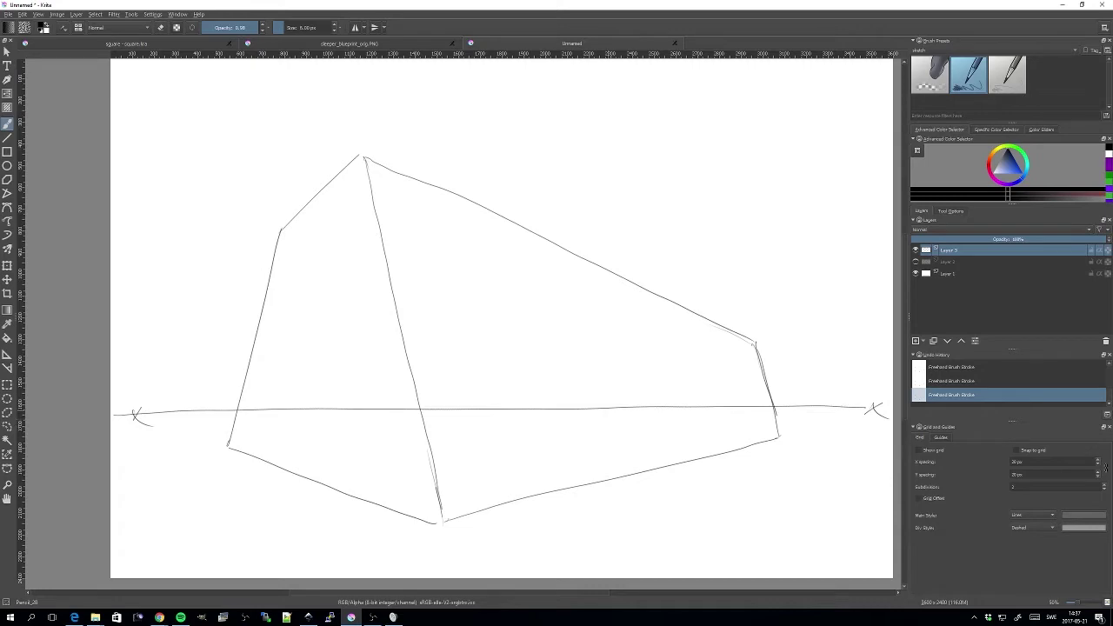
Switch to Chrome and compare the transit tie, Bemo Rail sleeper and wooden versus concrete sleeper reference images
key(alt+Tab)
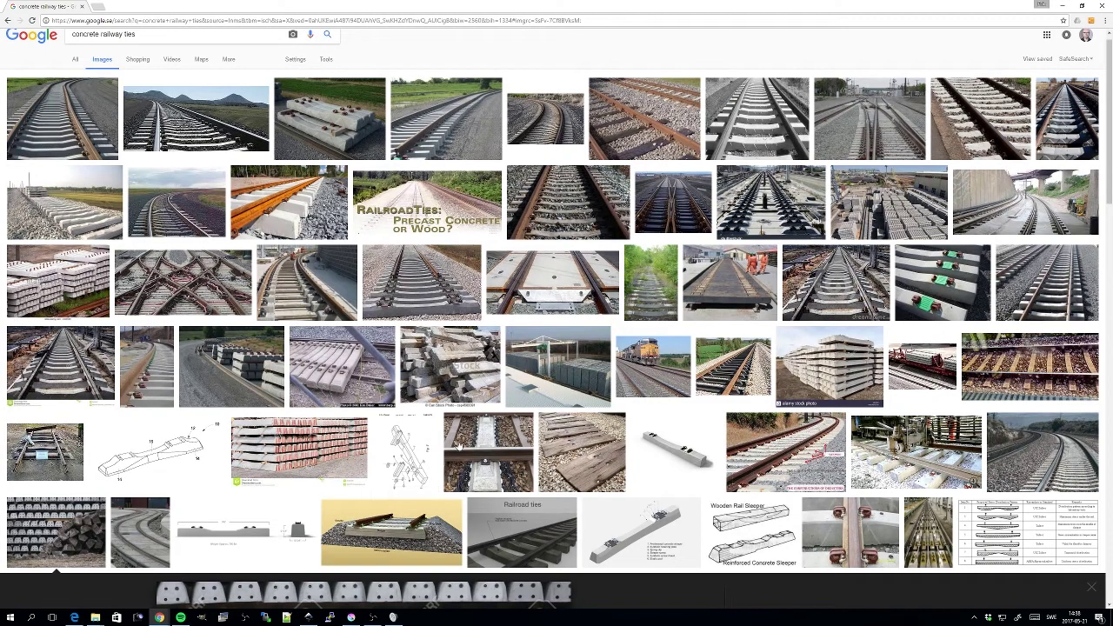
click(692, 460)
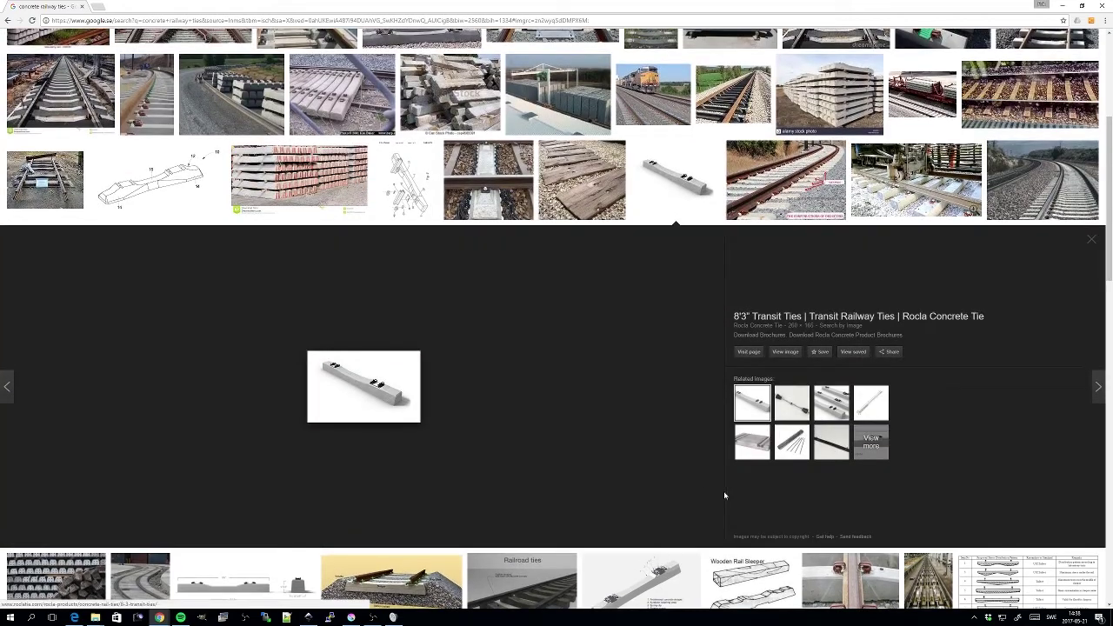
click(642, 585)
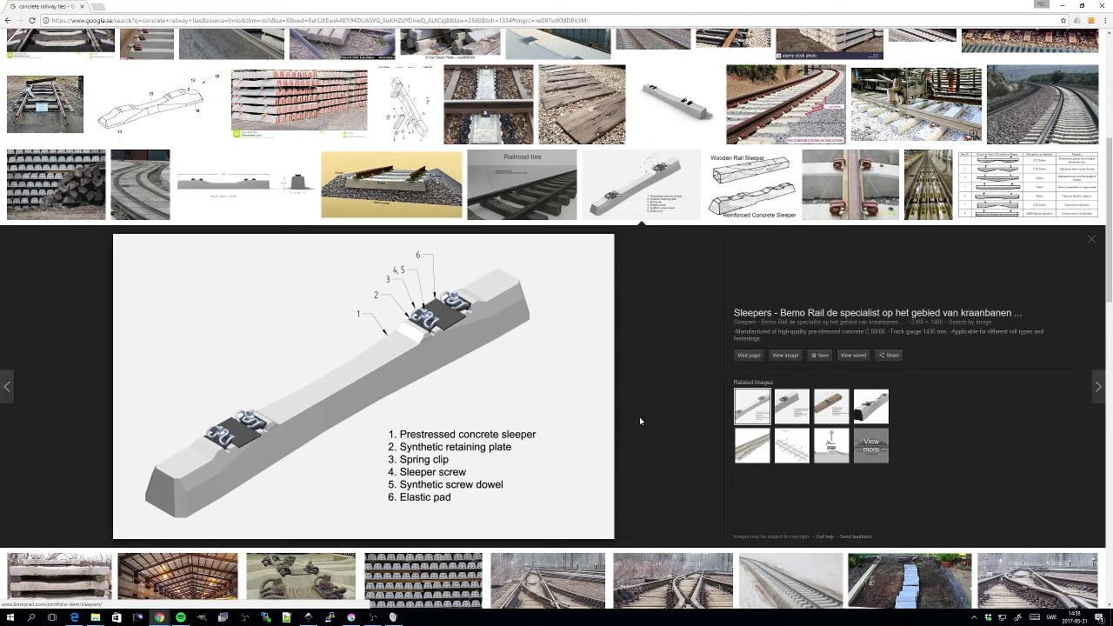
key(Right)
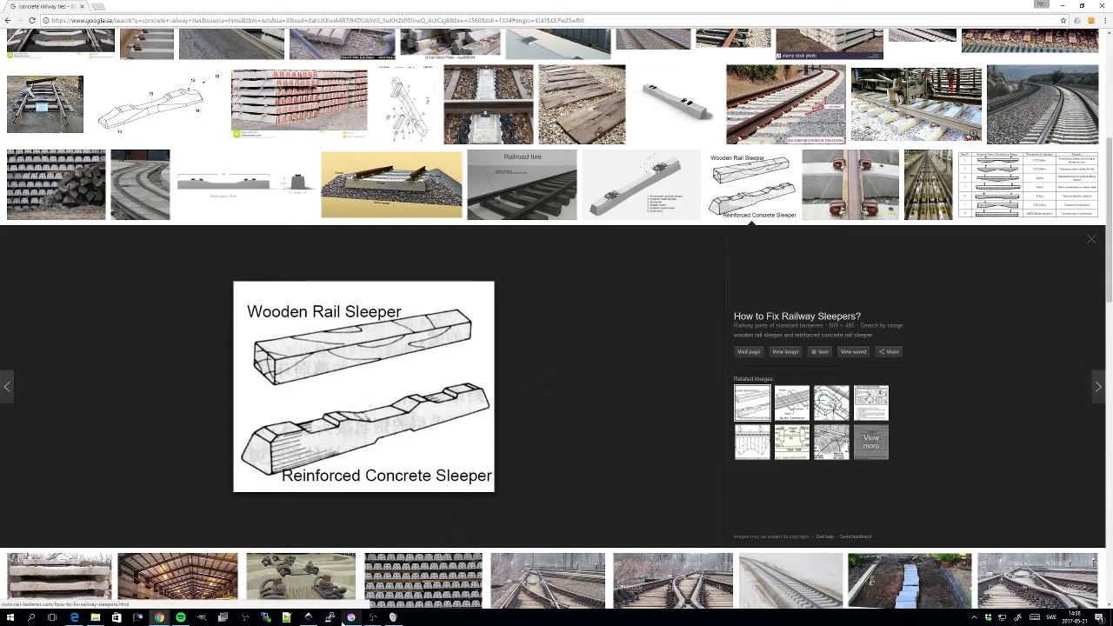
Switch to Krita, hide the second sleeper sketch's layer and add a new empty layer
mouse_move(352, 618)
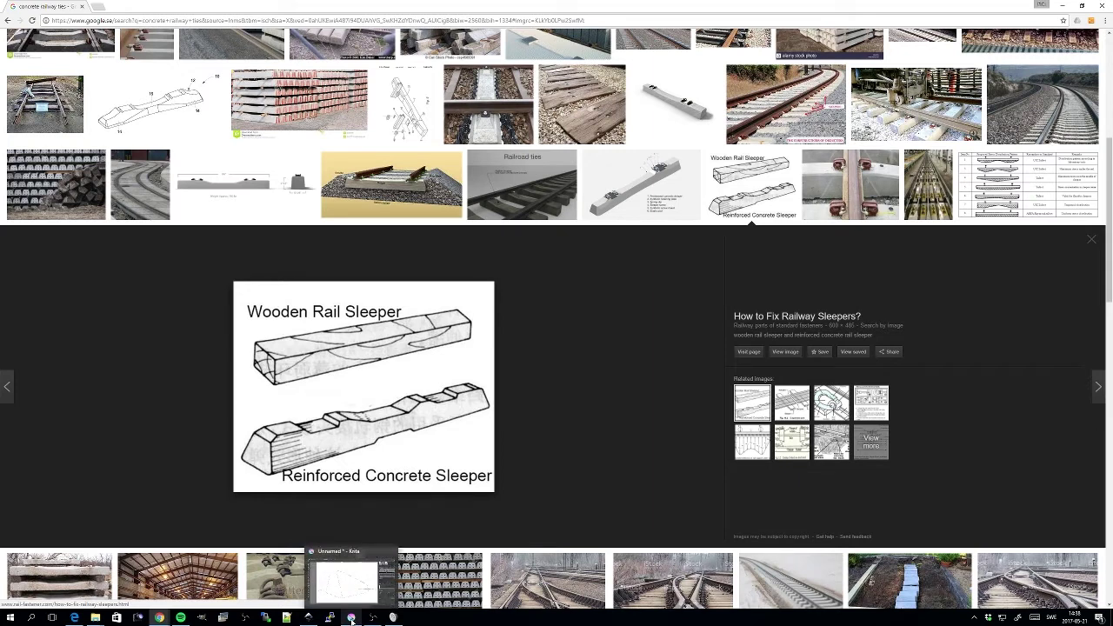
click(351, 618)
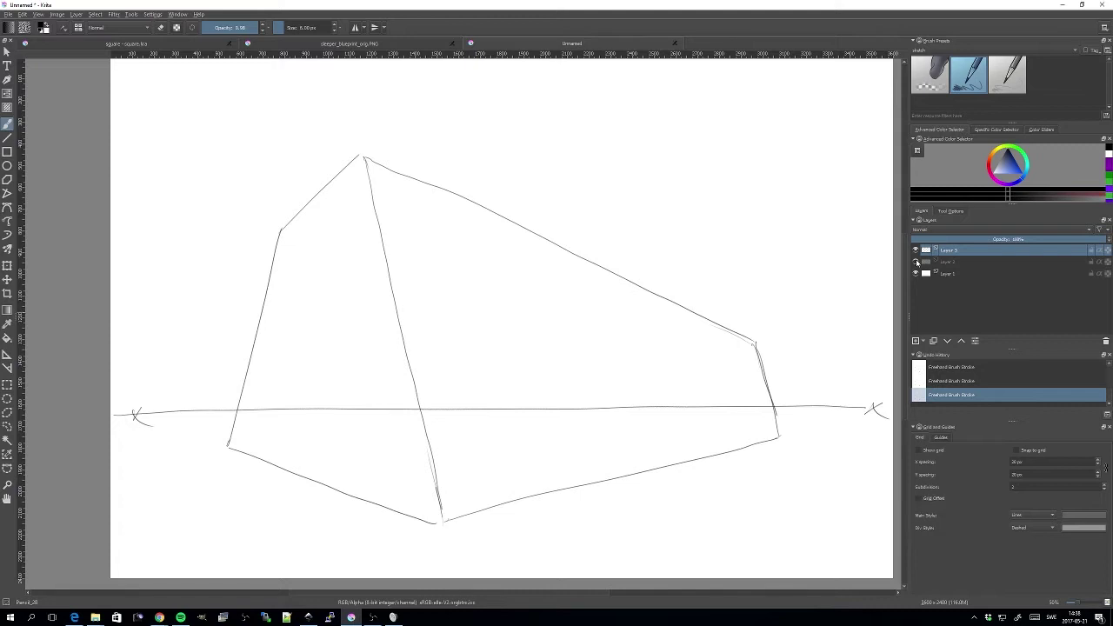
click(915, 250)
click(915, 341)
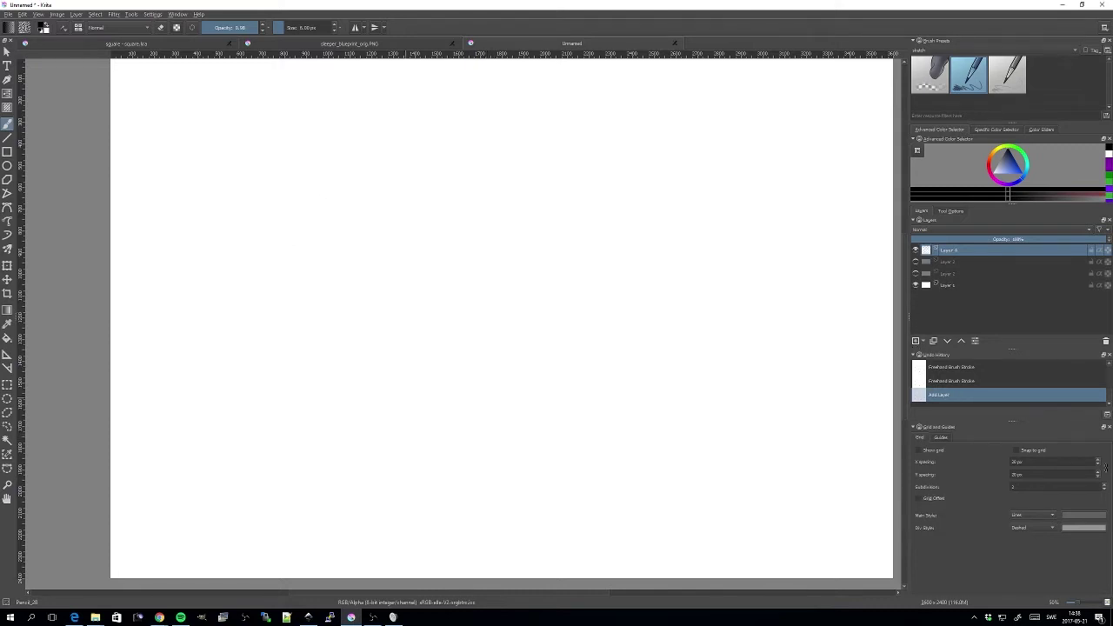
drag(344, 342, 338, 370)
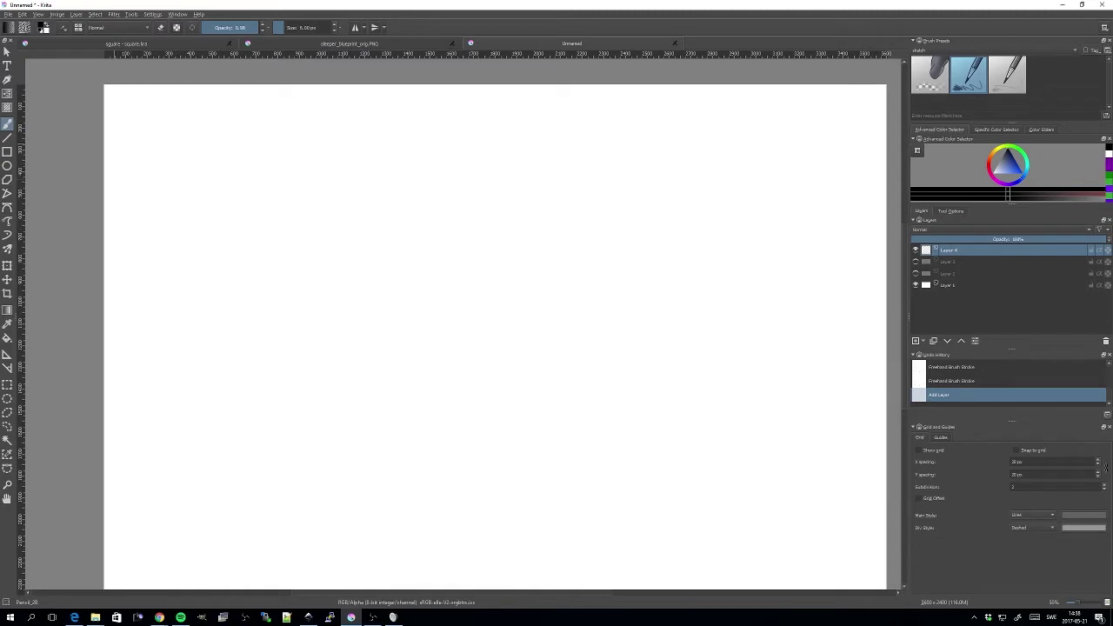
Draw a horizon line near the canvas's upper edge with a vanishing-point cross at its left end, undoing the stray right-end strokes
mouse_move(100, 102)
mouse_down()
mouse_move(887, 111)
mouse_move(849, 120)
mouse_up()
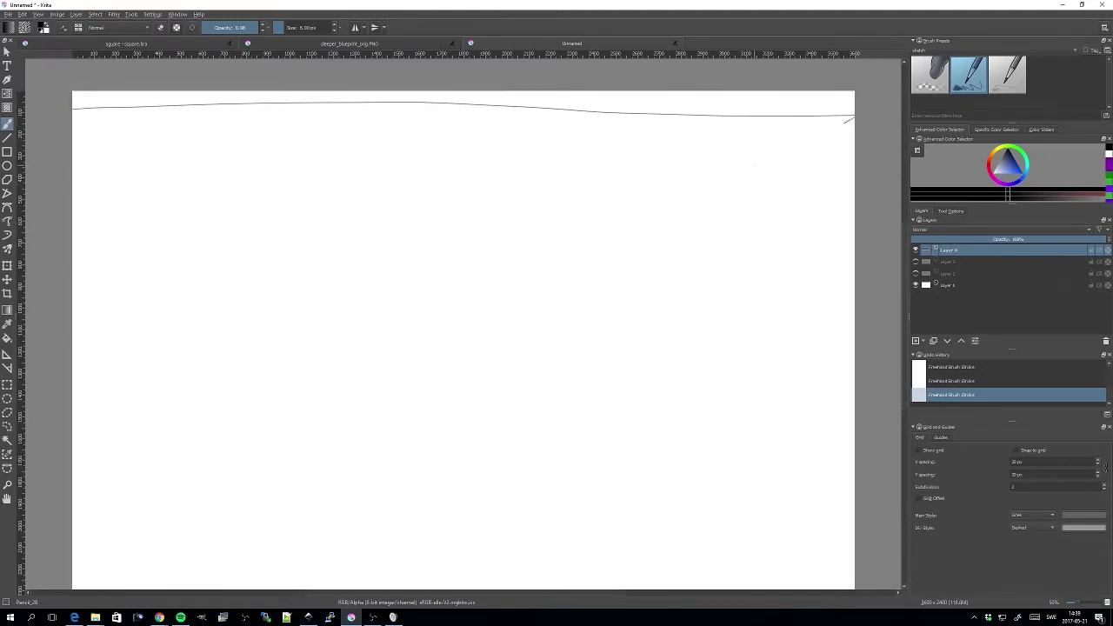
key(ctrl+z)
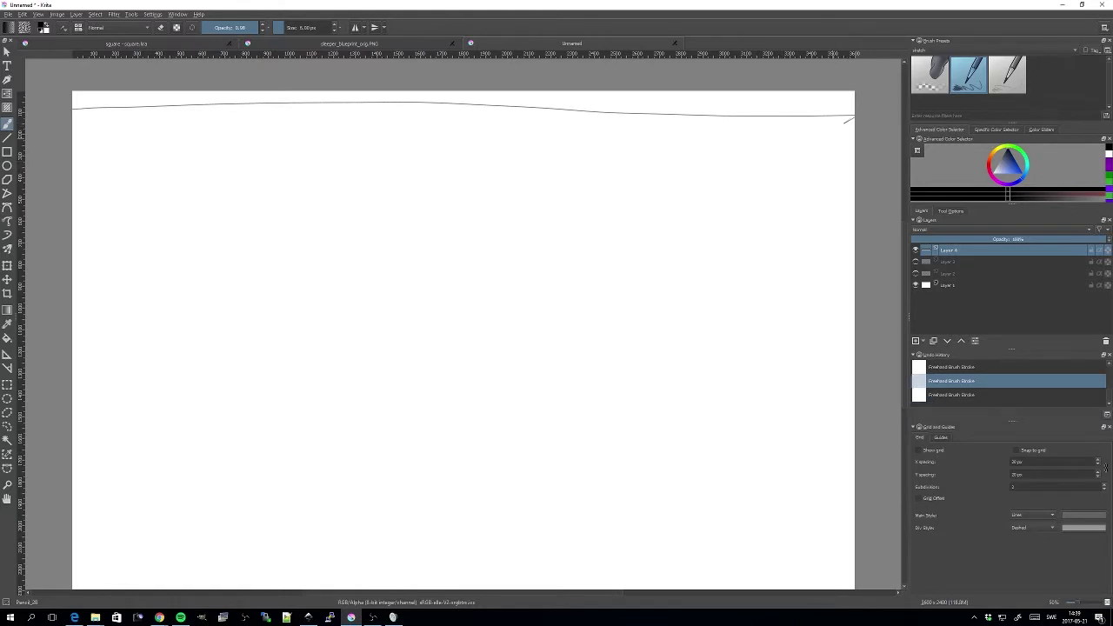
key(ctrl+z)
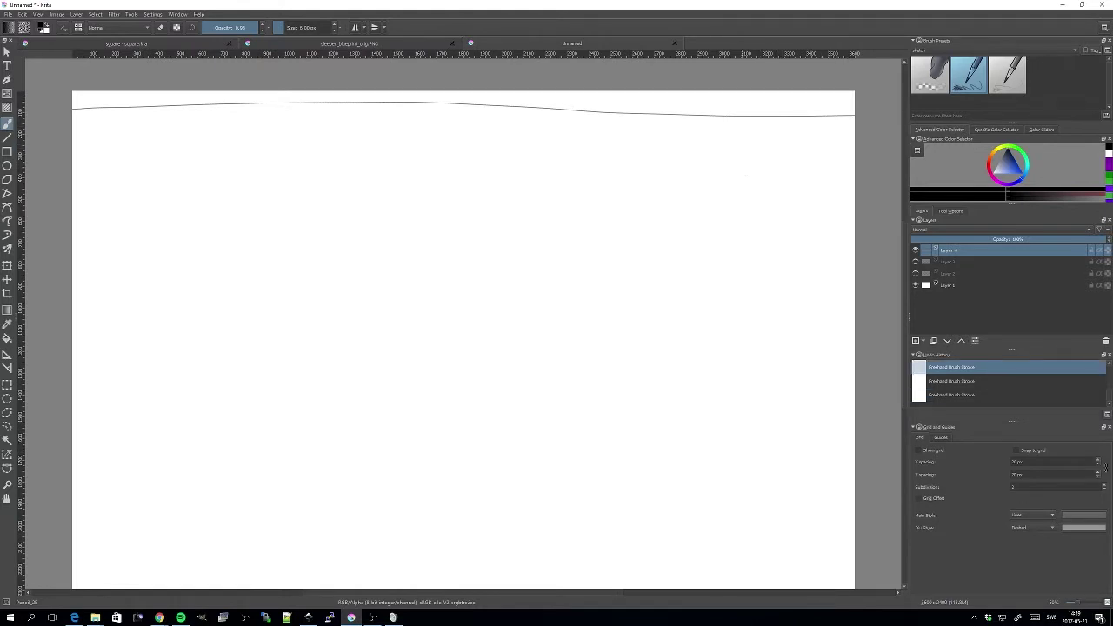
drag(738, 183, 790, 186)
mouse_move(129, 108)
mouse_down()
mouse_move(146, 126)
mouse_move(131, 123)
mouse_up()
drag(632, 319, 570, 299)
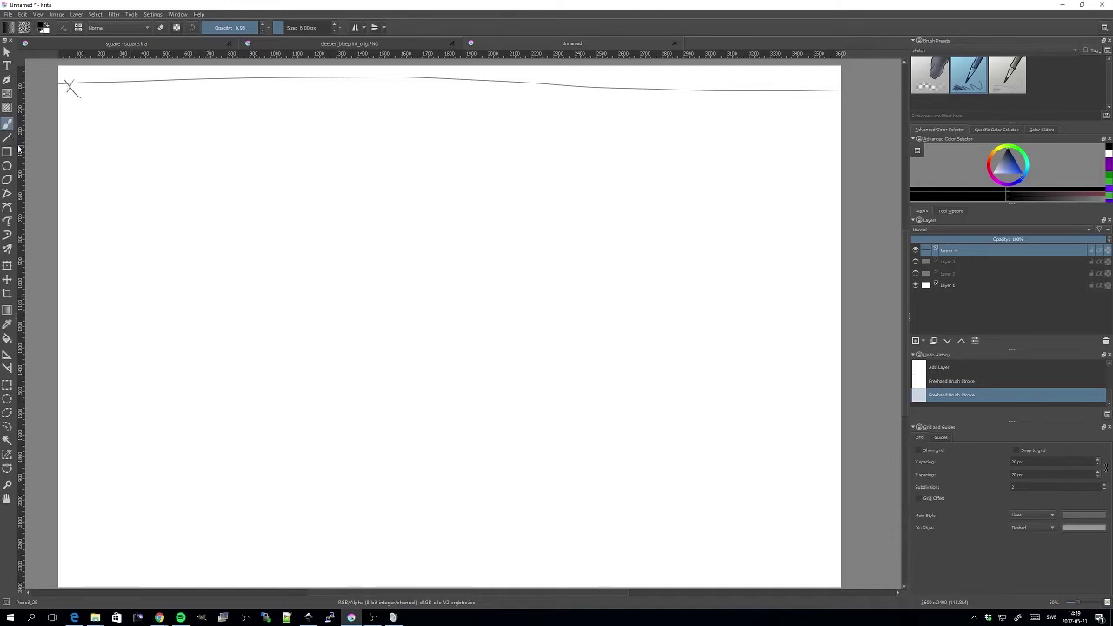
Sketch the sleeper's tapered end face below the horizon and its top and bottom long edges receding to the right
mouse_move(251, 322)
mouse_down()
mouse_move(330, 419)
mouse_move(330, 322)
mouse_up()
mouse_move(252, 320)
mouse_down()
mouse_move(258, 280)
mouse_move(302, 276)
mouse_move(324, 296)
mouse_move(327, 403)
mouse_up()
drag(268, 246, 253, 308)
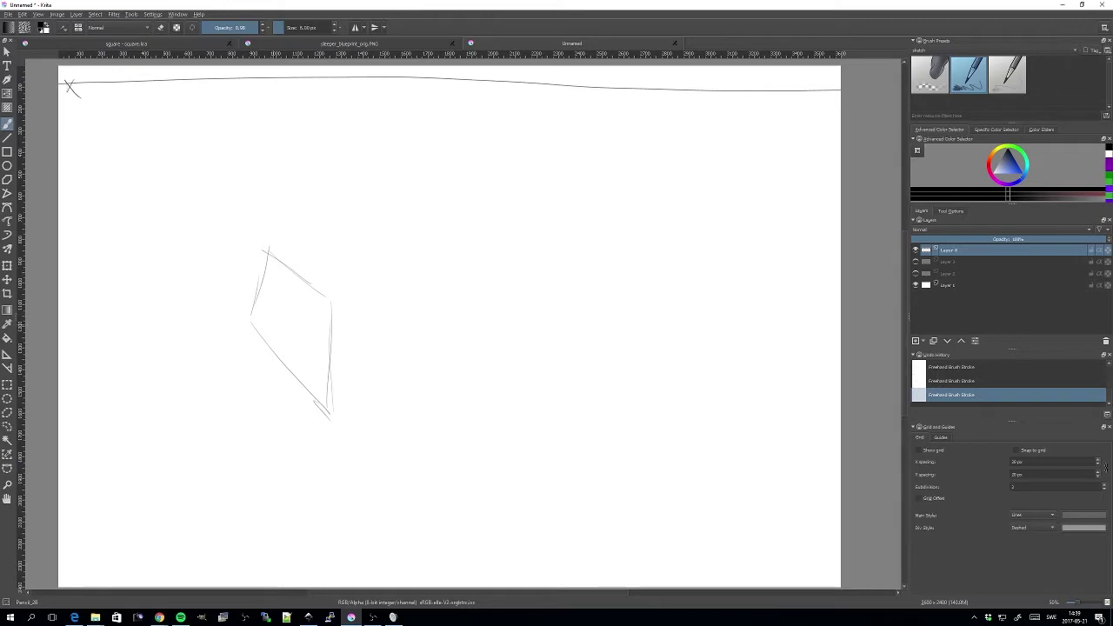
drag(331, 300, 695, 205)
drag(268, 249, 735, 167)
drag(372, 288, 789, 181)
drag(333, 405, 750, 265)
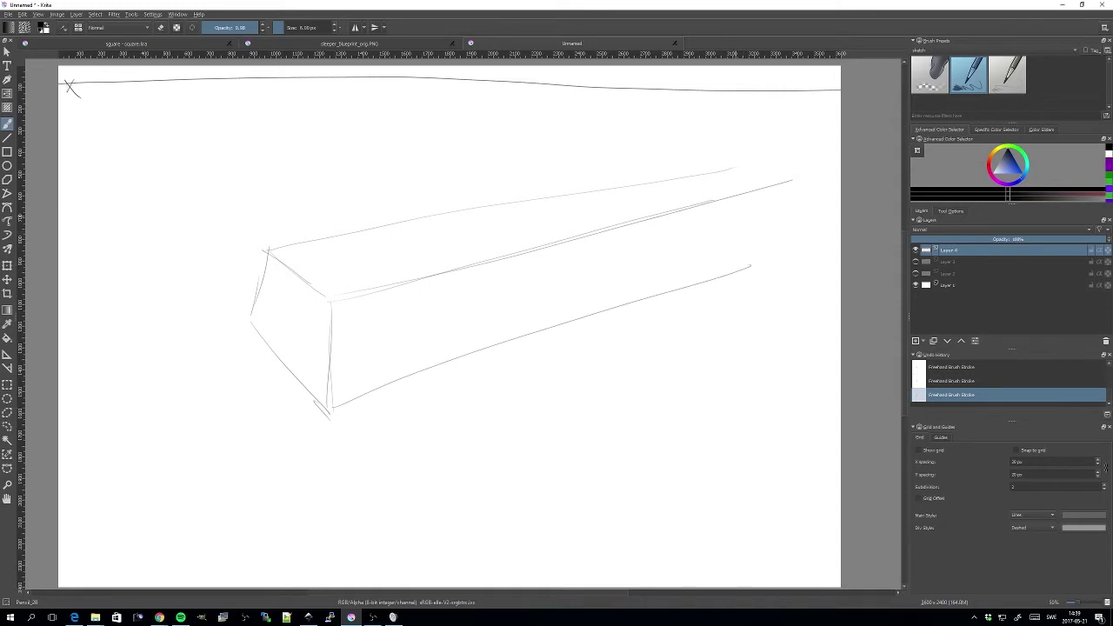
Close the sleeper's far end with slanted edges and redraw its rear top edge to meet them
drag(742, 202, 751, 264)
mouse_move(709, 178)
mouse_down()
mouse_move(739, 198)
mouse_move(750, 250)
mouse_up()
drag(461, 201, 706, 178)
key(minus)
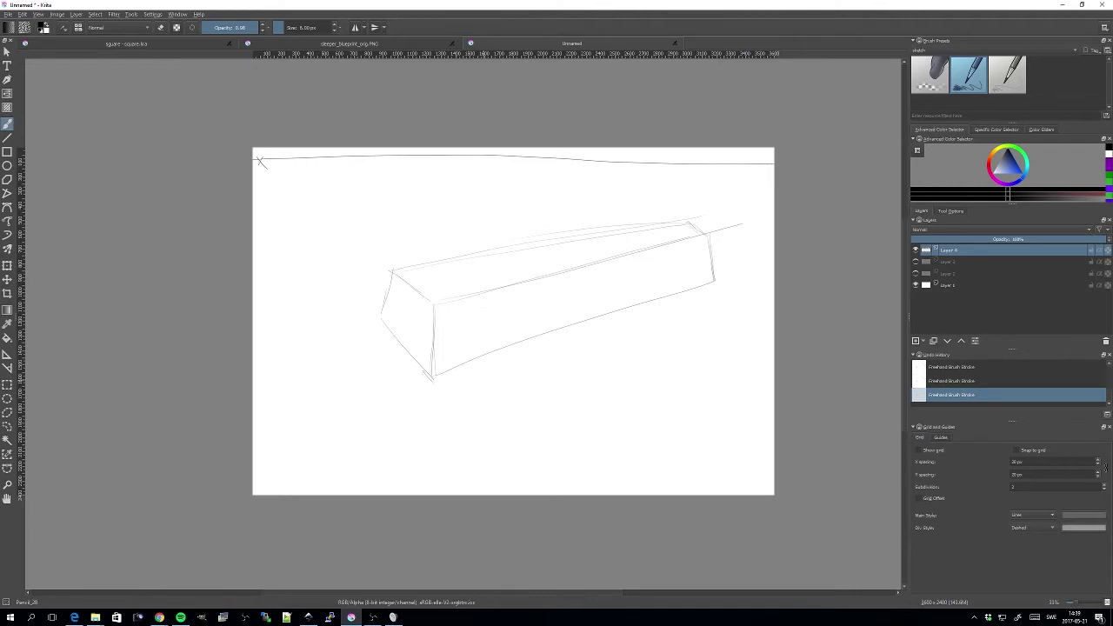
drag(493, 366, 446, 359)
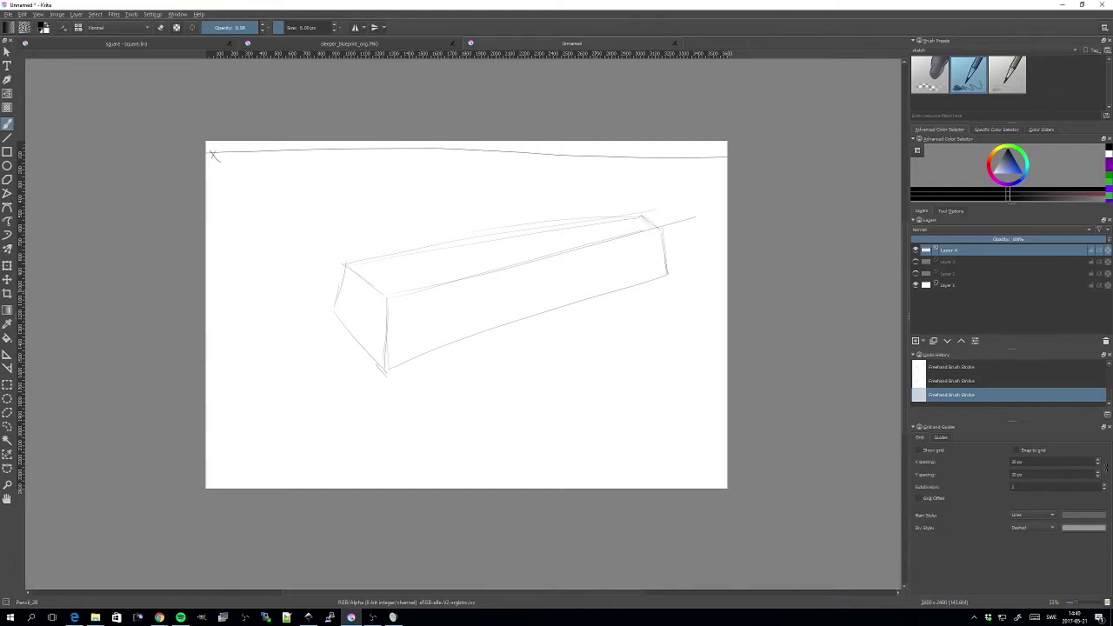
mouse_move(658, 227)
mouse_down()
mouse_move(620, 219)
mouse_move(670, 277)
mouse_up()
drag(342, 265, 619, 218)
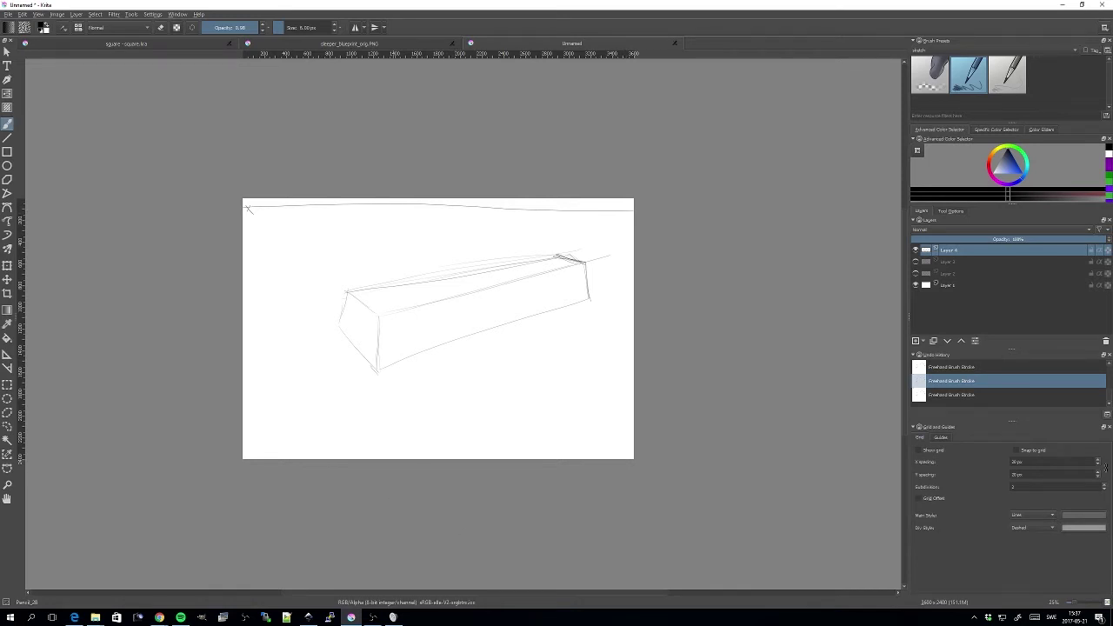
Add two Vanishing Point assistants at horizon height, one outside each side of the canvas
click(7, 355)
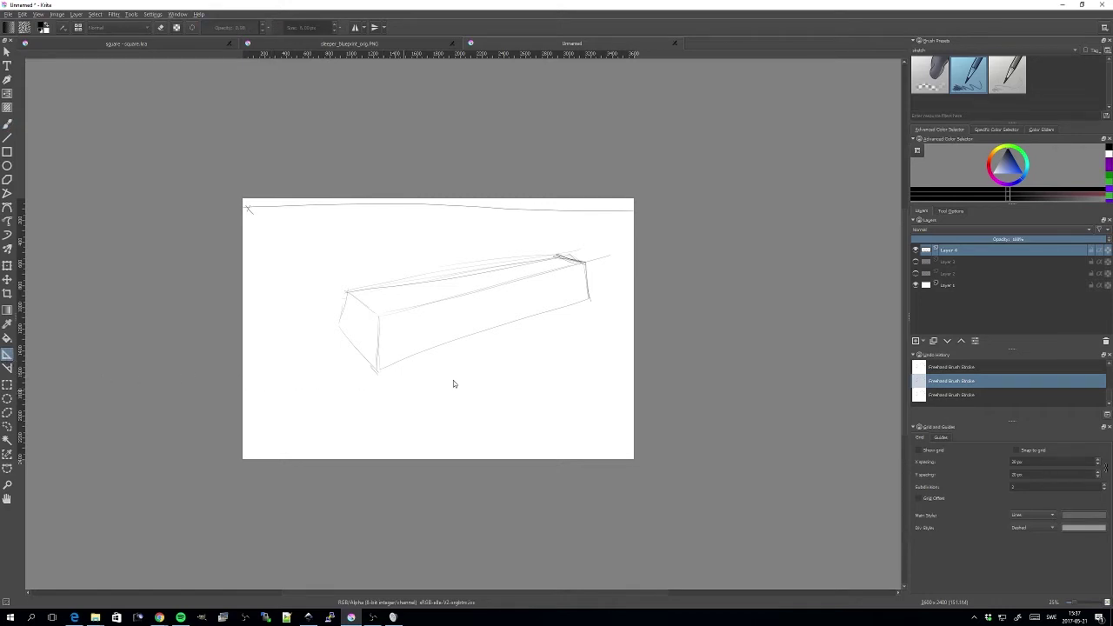
click(951, 211)
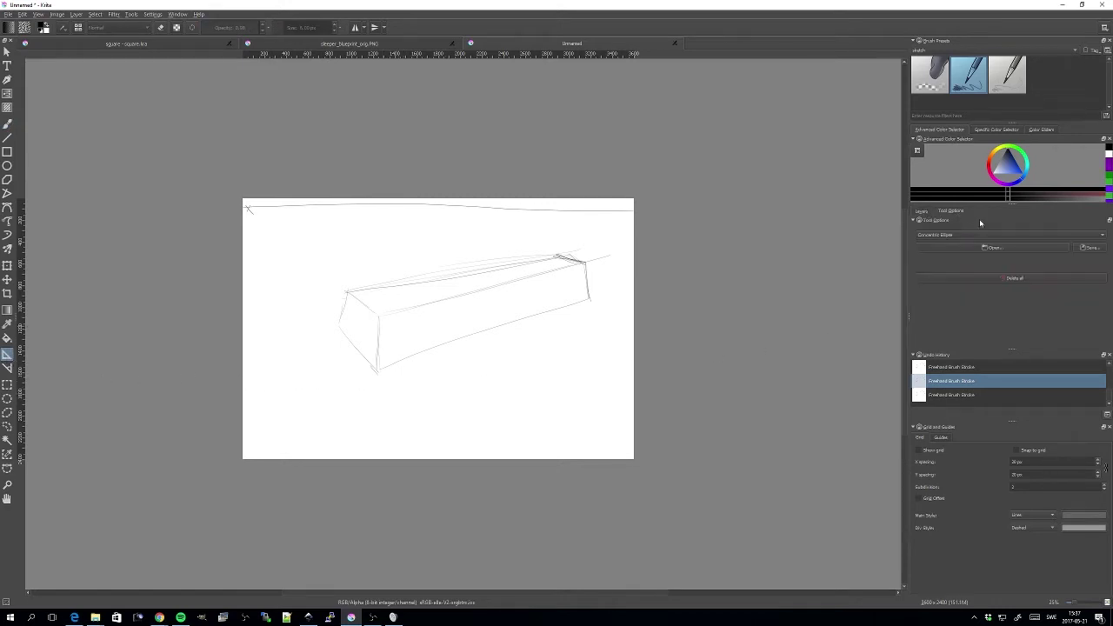
click(996, 237)
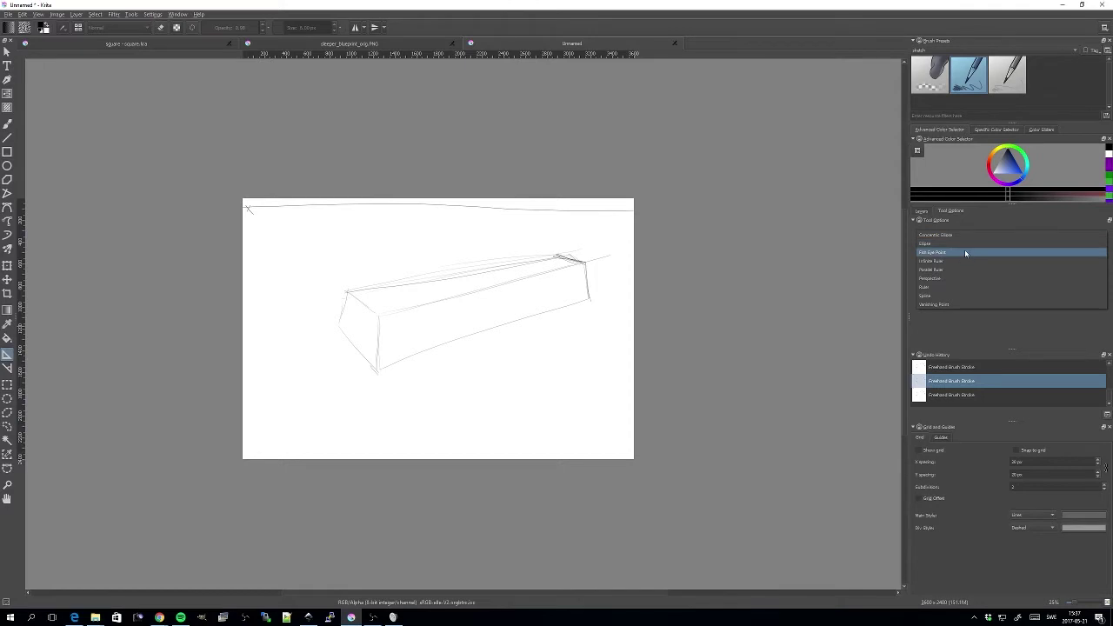
click(967, 305)
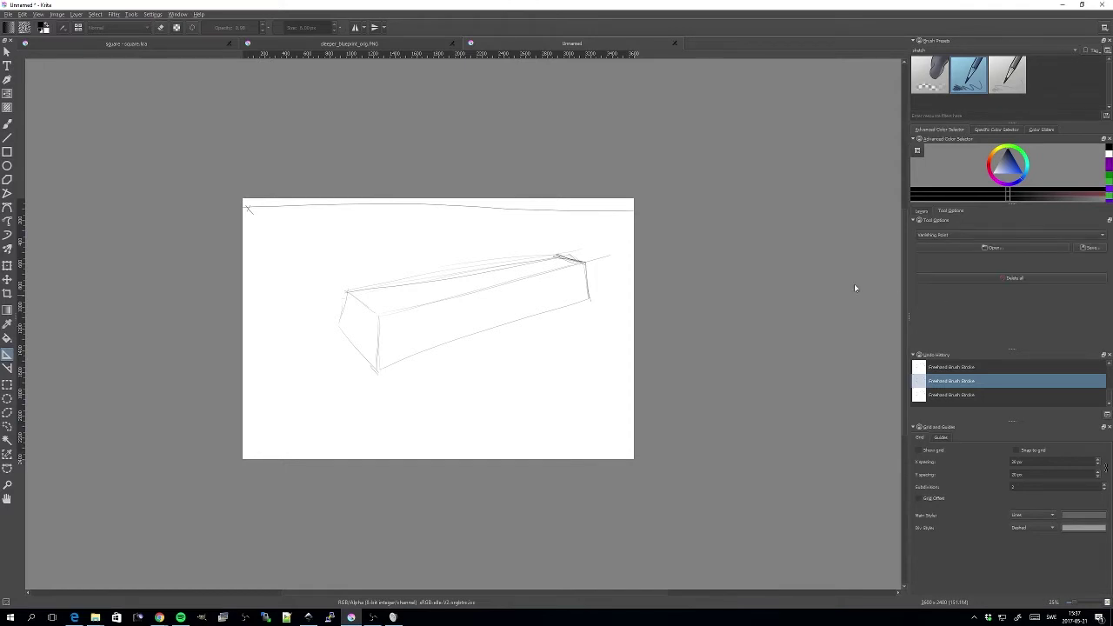
click(848, 202)
click(181, 203)
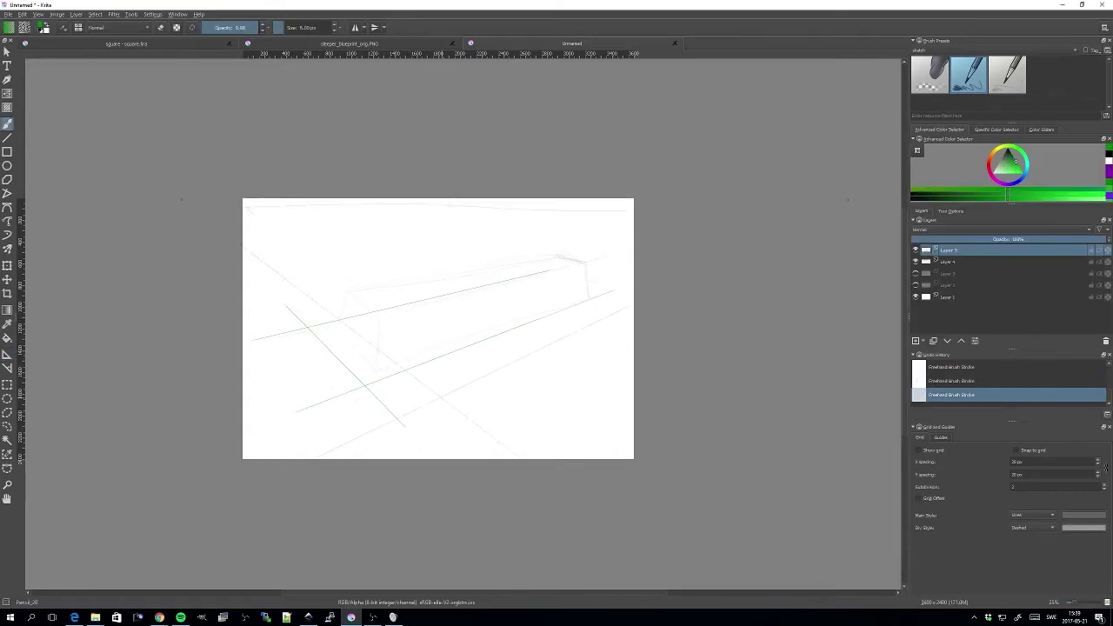
Place an Ellipse assistant between the green guide lines at the sleeper's near end and nudge it into position
click(7, 354)
click(951, 211)
click(973, 235)
click(965, 184)
click(375, 313)
click(374, 374)
click(423, 352)
drag(388, 355, 394, 353)
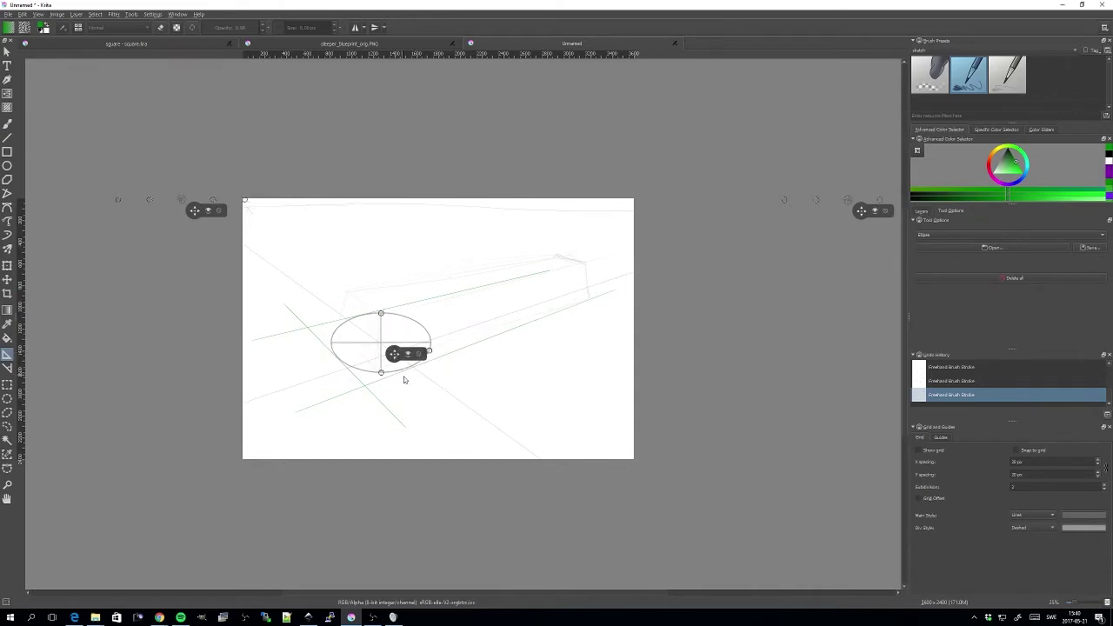
On a new layer, brush purple perspective lines towards both vanishing points across the centre of the ellipse
key(b)
click(921, 212)
click(914, 342)
click(1108, 171)
drag(301, 355, 439, 316)
drag(306, 359, 449, 318)
drag(311, 362, 441, 326)
drag(335, 310, 426, 385)
drag(340, 305, 428, 376)
drag(344, 299, 437, 370)
Shift, widen and slightly flatten the Ellipse assistant so it touches the green guide lines
click(7, 354)
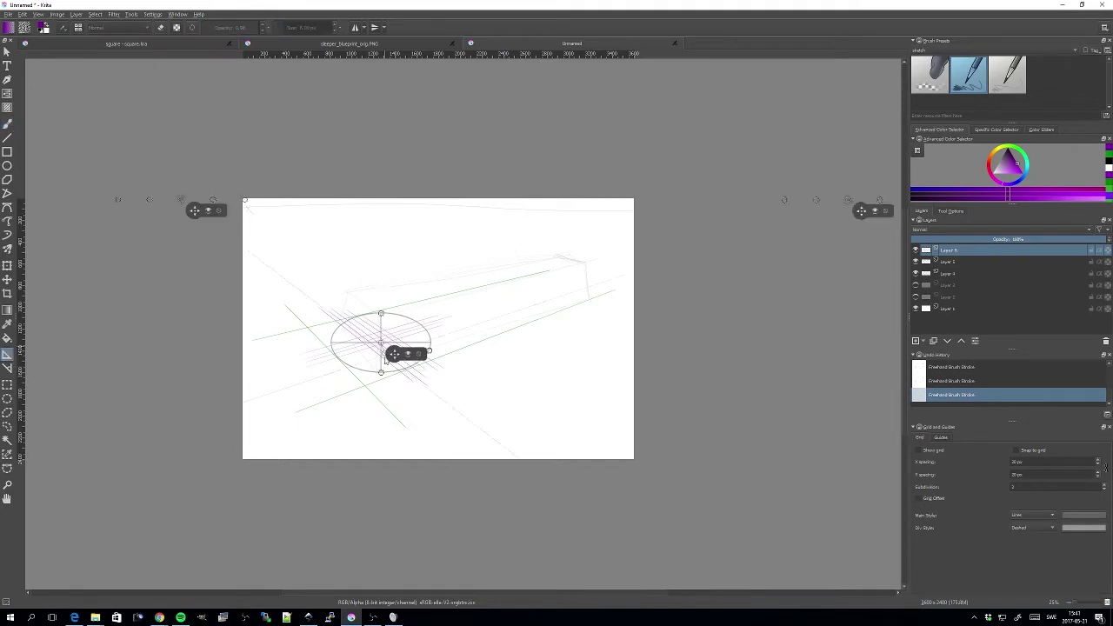
mouse_move(395, 354)
mouse_down()
mouse_move(436, 351)
mouse_move(398, 352)
mouse_up()
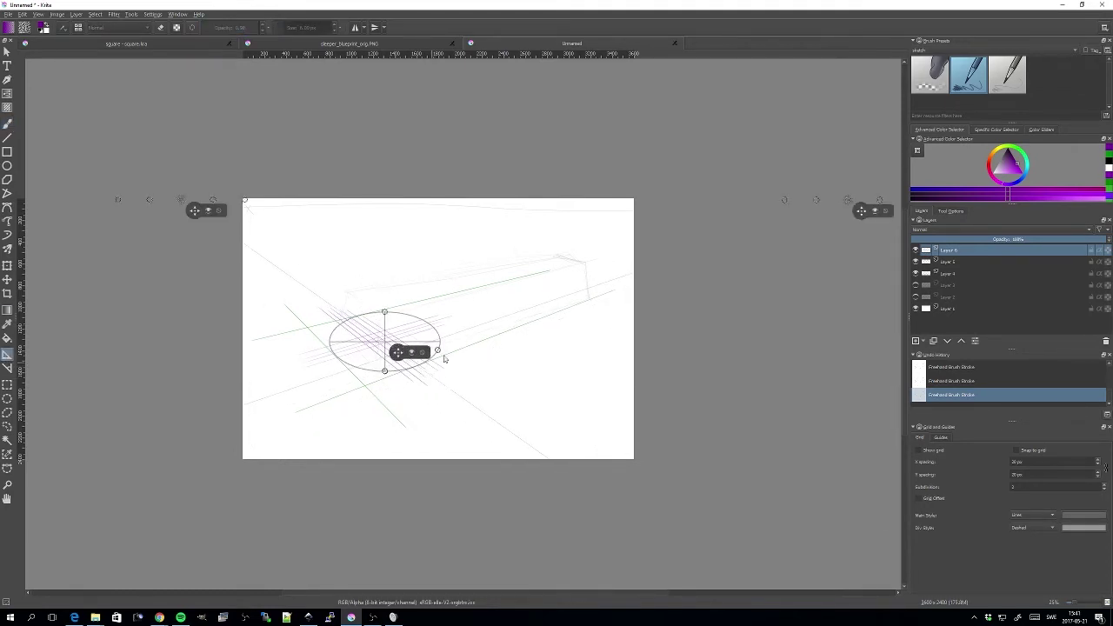
key(b)
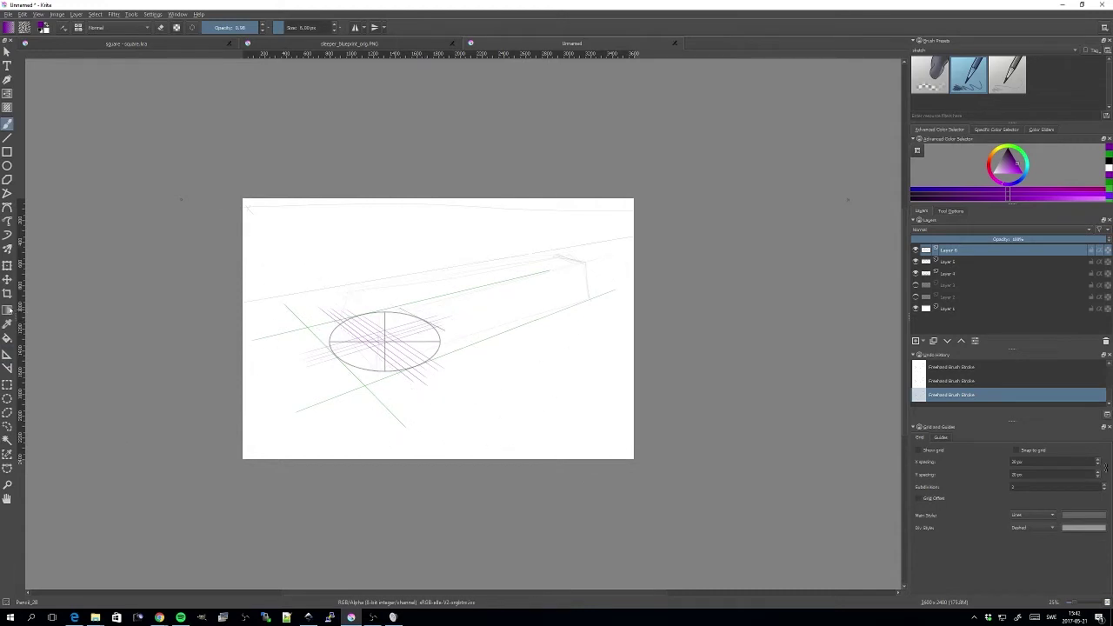
click(7, 355)
drag(437, 351, 441, 350)
drag(385, 371, 385, 368)
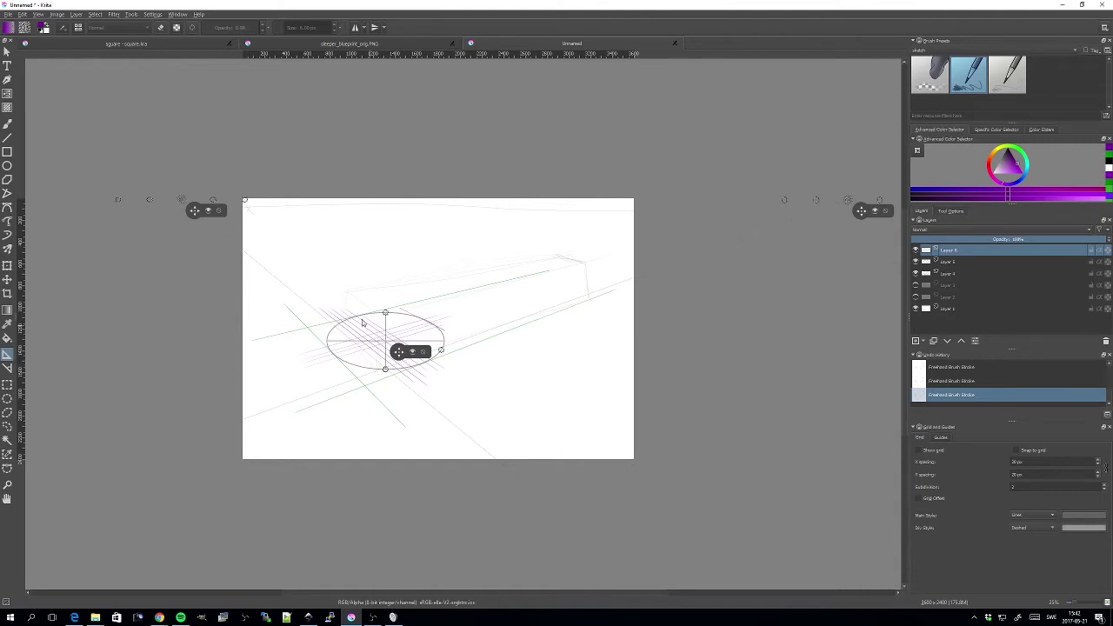
Hide the purple layer and, on the green guide layer, draw the square's fourth edge tangent to the ellipse's right side
click(7, 123)
click(1108, 154)
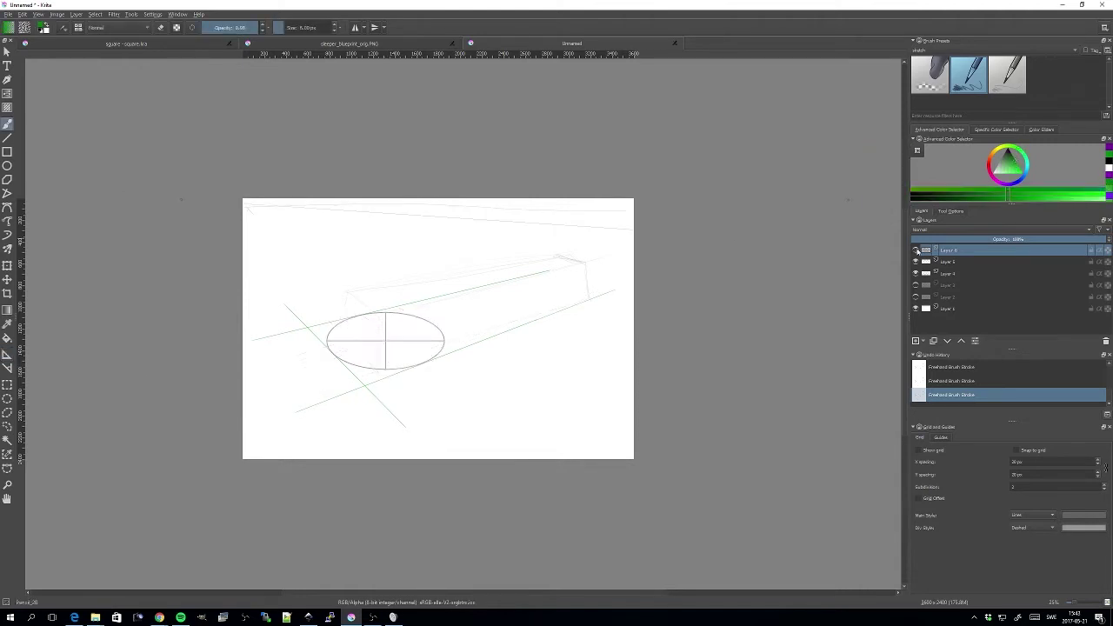
click(916, 250)
click(949, 261)
scroll(631, 308, down, 1)
scroll(518, 269, up, 2)
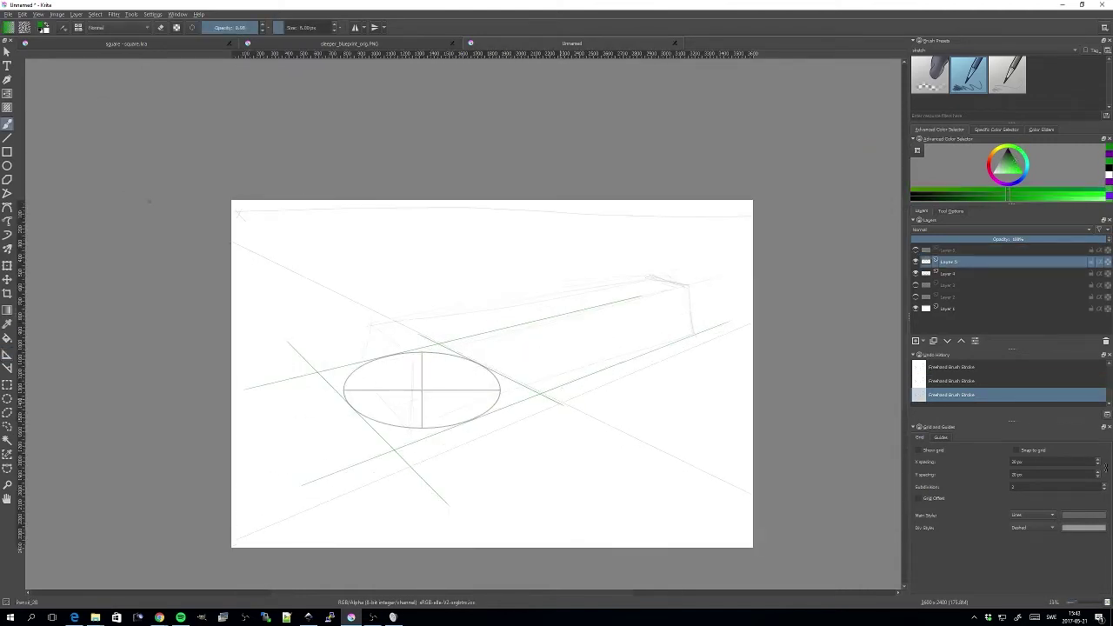
Show the purple layer and draw straight purple diagonals through the near square plus a centre line receding to the right
click(915, 250)
click(948, 250)
click(1108, 181)
click(7, 137)
drag(395, 450, 437, 345)
drag(331, 407, 673, 310)
Undo the misplaced cross line and draw the second square's far edge in green on the green guide layer
mouse_move(523, 327)
mouse_down()
mouse_move(643, 361)
mouse_move(442, 296)
mouse_move(648, 361)
mouse_up()
key(b)
key(ctrl+z)
click(947, 261)
click(1108, 154)
Draw the next purple diagonal through the centre line and the third square's green far edge across the rails
click(7, 139)
click(946, 251)
click(1108, 156)
mouse_move(539, 394)
mouse_down()
mouse_move(593, 307)
mouse_move(662, 323)
mouse_move(436, 270)
mouse_up()
click(948, 261)
click(1109, 154)
key(b)
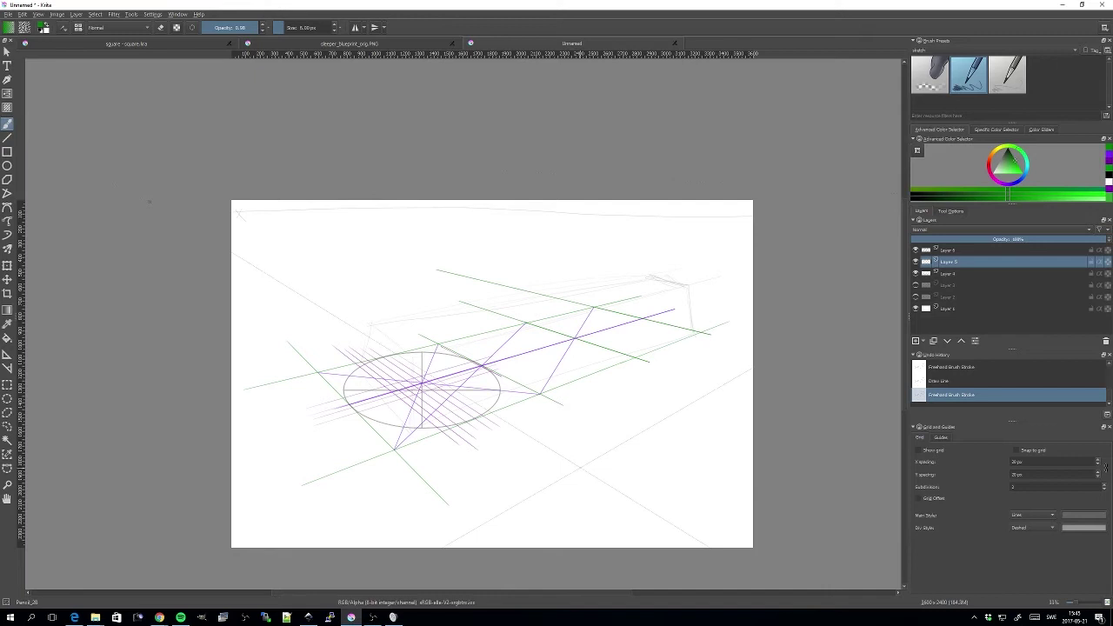
Draw a purple diagonal for the fourth square from the lower green rail through the centre line, and undo the stray green stroke
drag(580, 468, 509, 457)
click(1108, 153)
click(948, 250)
click(7, 138)
mouse_move(564, 346)
mouse_down()
mouse_move(575, 283)
mouse_move(640, 269)
mouse_up()
click(947, 262)
click(1108, 155)
key(b)
key(ctrl+z)
Extend the upper and lower green rails across the canvas and undo the extra cross strokes
drag(524, 296, 674, 260)
drag(288, 350, 160, 380)
mouse_move(334, 434)
mouse_down()
mouse_move(261, 463)
mouse_move(681, 301)
mouse_up()
drag(249, 276, 655, 476)
drag(577, 351, 682, 386)
key(ctrl+z)
key(ctrl+z)
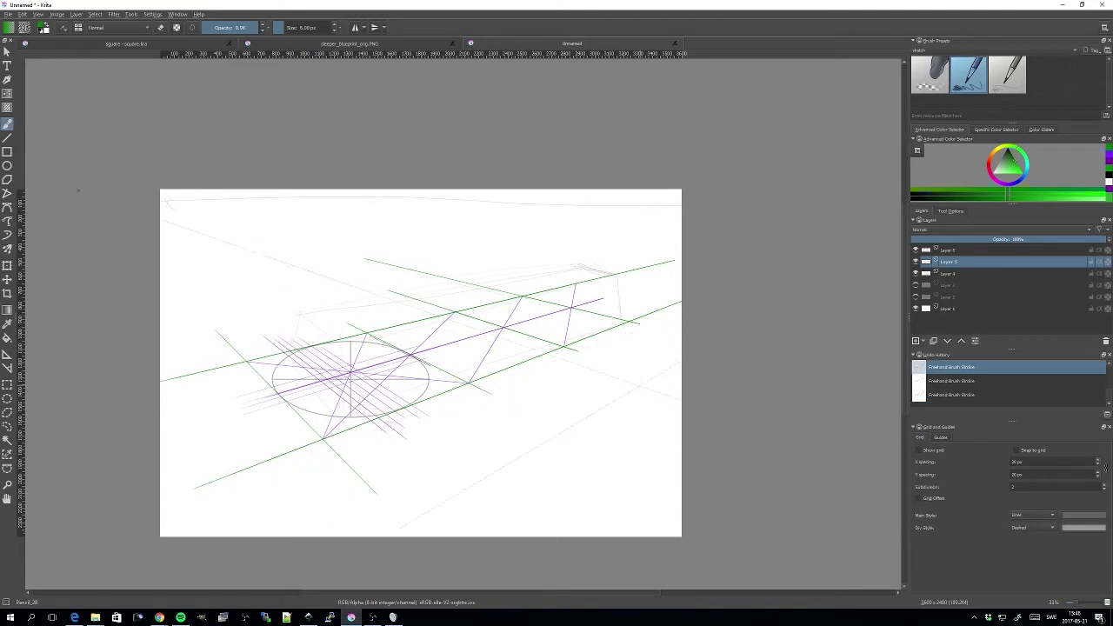
Extend the purple centre line to the right and draw the fourth square's green far edge across the rails
click(1108, 154)
click(947, 251)
drag(165, 252, 570, 528)
drag(410, 353, 681, 276)
click(947, 262)
click(1108, 155)
drag(491, 267, 682, 300)
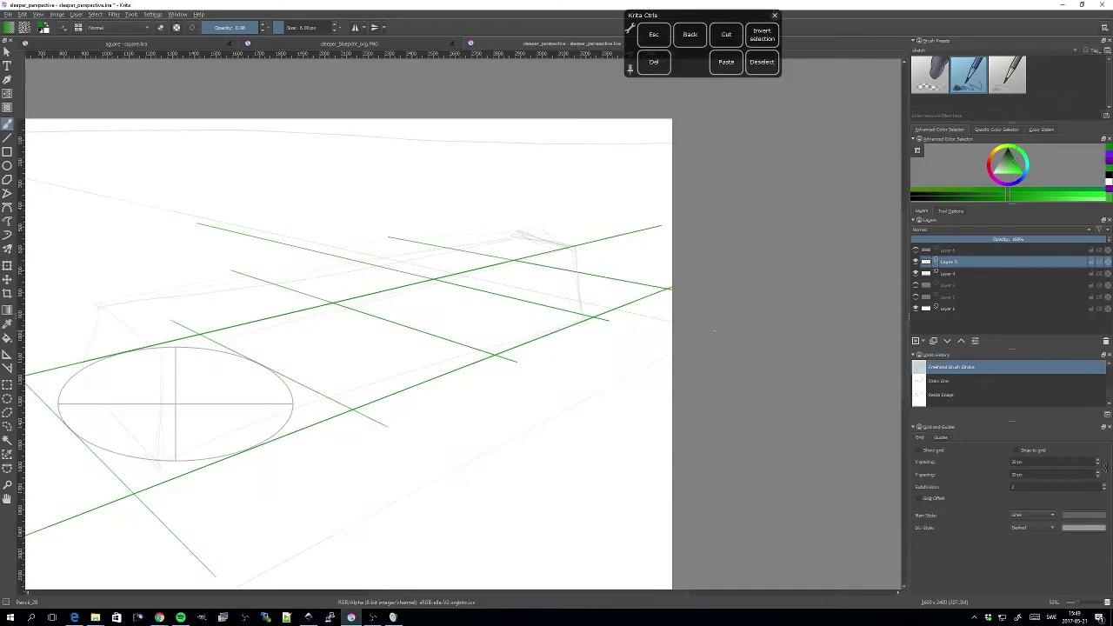
Try widening the canvas to 5000 px and undo it
click(8, 14)
mouse_move(58, 14)
click(100, 146)
text(5000)
key(Return)
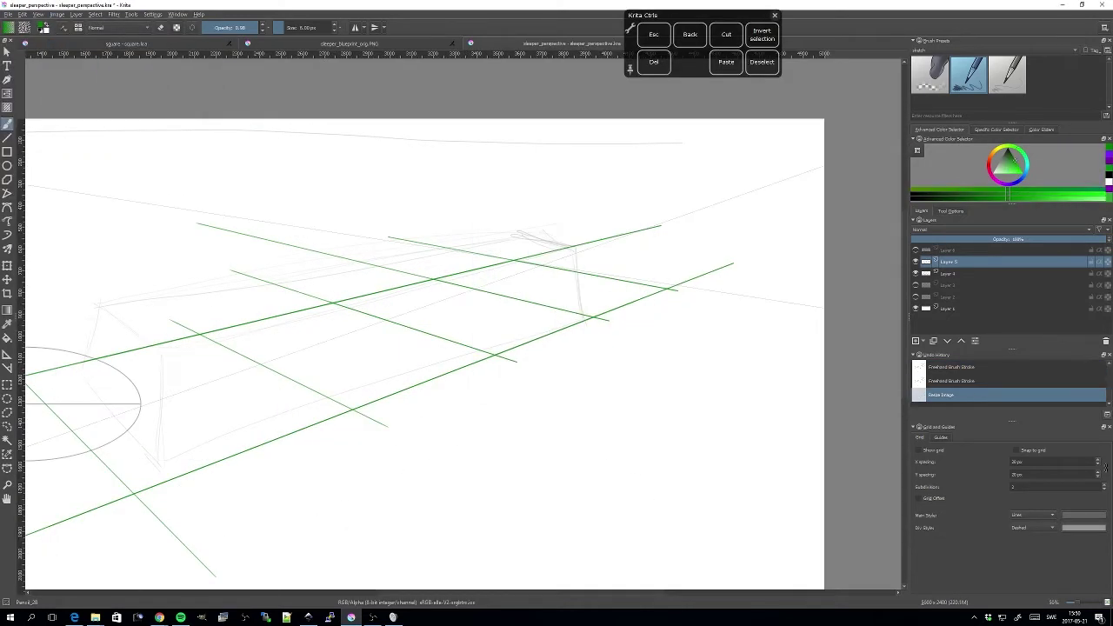
key(ctrl+z)
Resize the canvas to a width of 5000 px, keeping the drawing's scale
click(57, 14)
click(102, 147)
text(5000)
key(Return)
scroll(469, 313, down, 1)
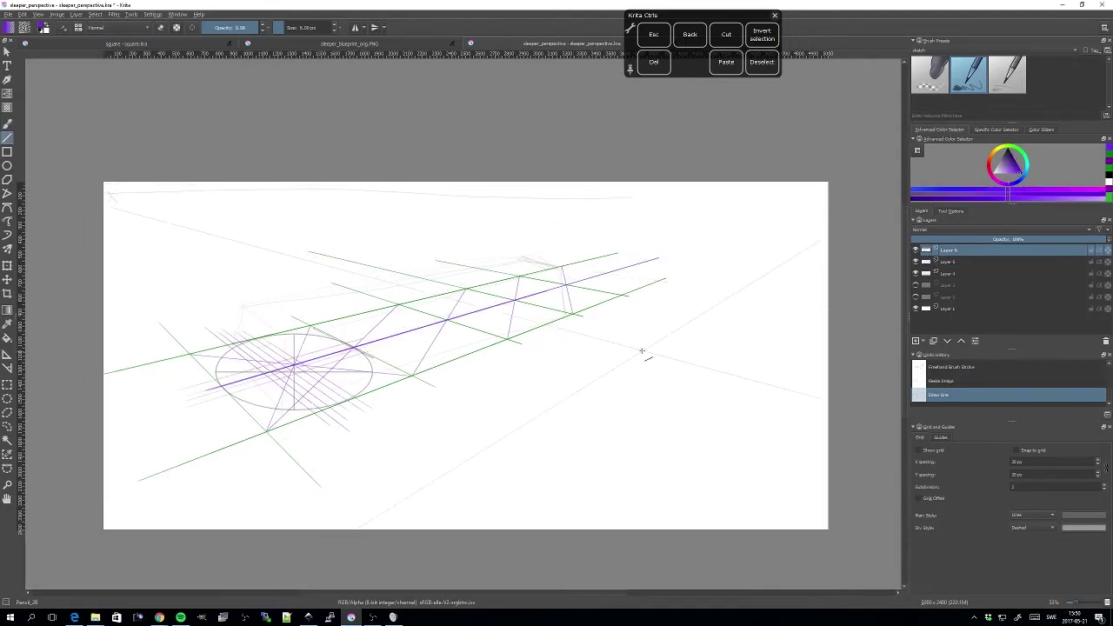
Draw the fifth square's purple diagonal between the green rails through the centre line, undoing the extra line
scroll(651, 353, up, 2)
drag(473, 306, 673, 338)
drag(589, 364, 539, 289)
scroll(527, 326, down, 2)
drag(513, 409, 556, 402)
key(ctrl+z)
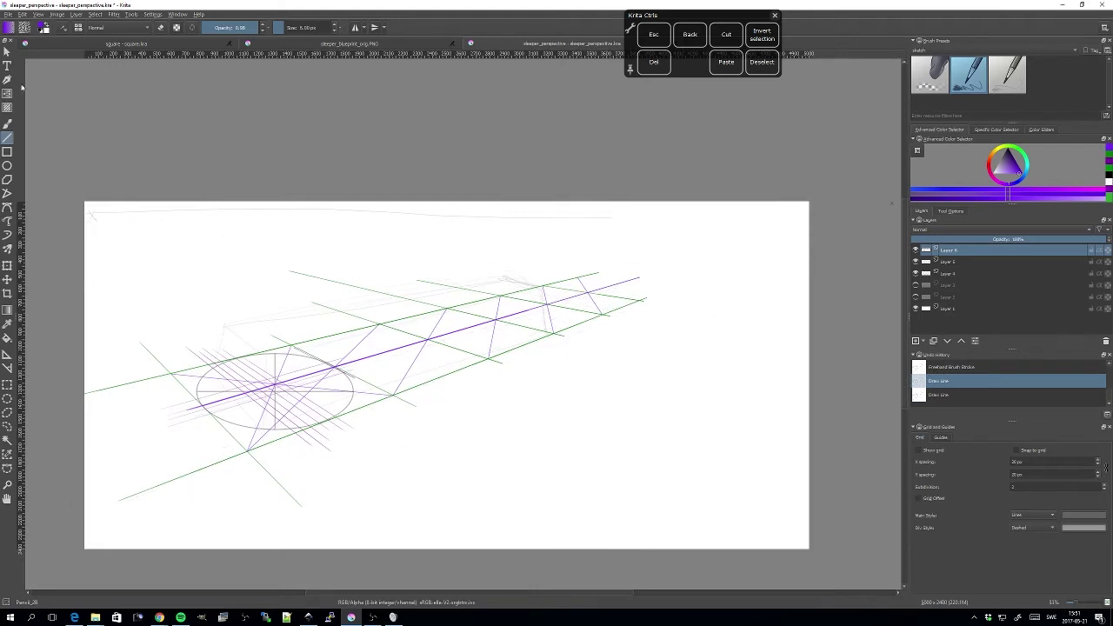
Extend both green rails further right on the green guide layer and draw the fifth square's far edge
click(7, 124)
click(1108, 157)
mouse_move(556, 275)
mouse_down()
mouse_move(682, 292)
mouse_move(748, 258)
mouse_move(671, 256)
mouse_up()
key(ctrl+z)
click(949, 261)
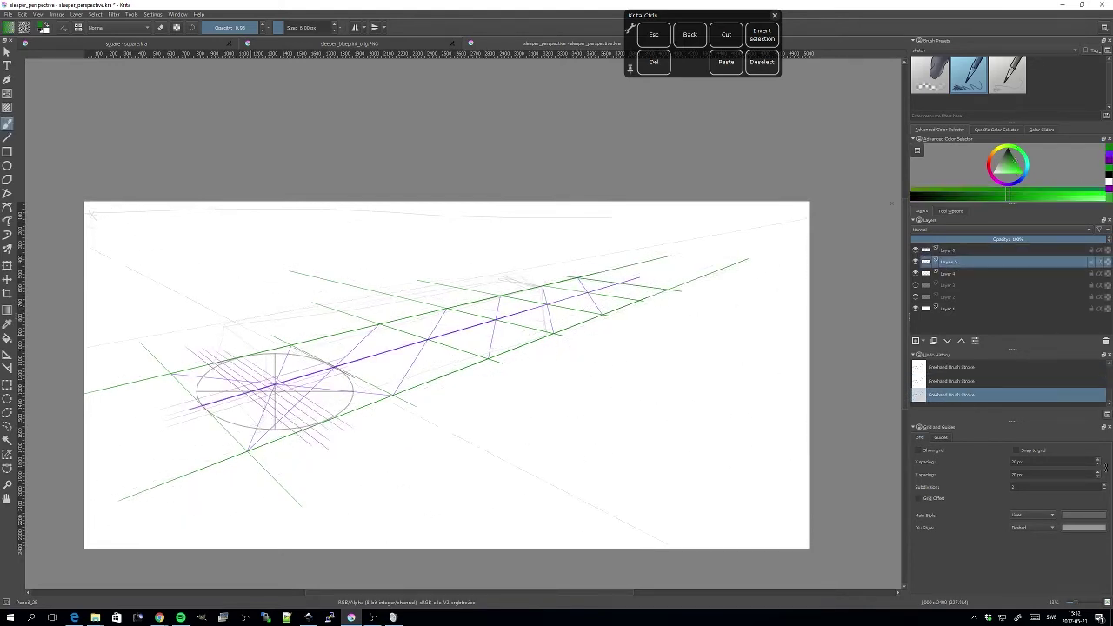
On the purple layer, draw the sixth square's straight diagonal from the lower rail through the centre line
click(7, 138)
click(947, 250)
click(1109, 154)
scroll(667, 282, up, 3)
drag(584, 333, 481, 248)
scroll(560, 332, down, 3)
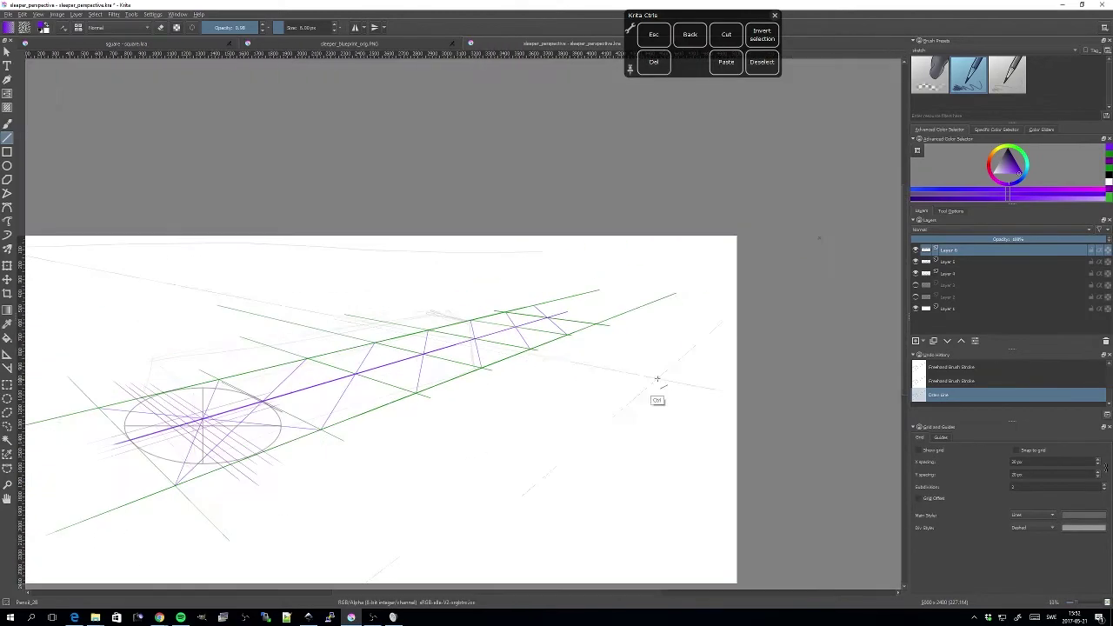
Return to the green guide layer and brush the sixth square's far edge across both rails in green
scroll(657, 380, up, 1)
key(Page_Down)
scroll(464, 329, up, 1)
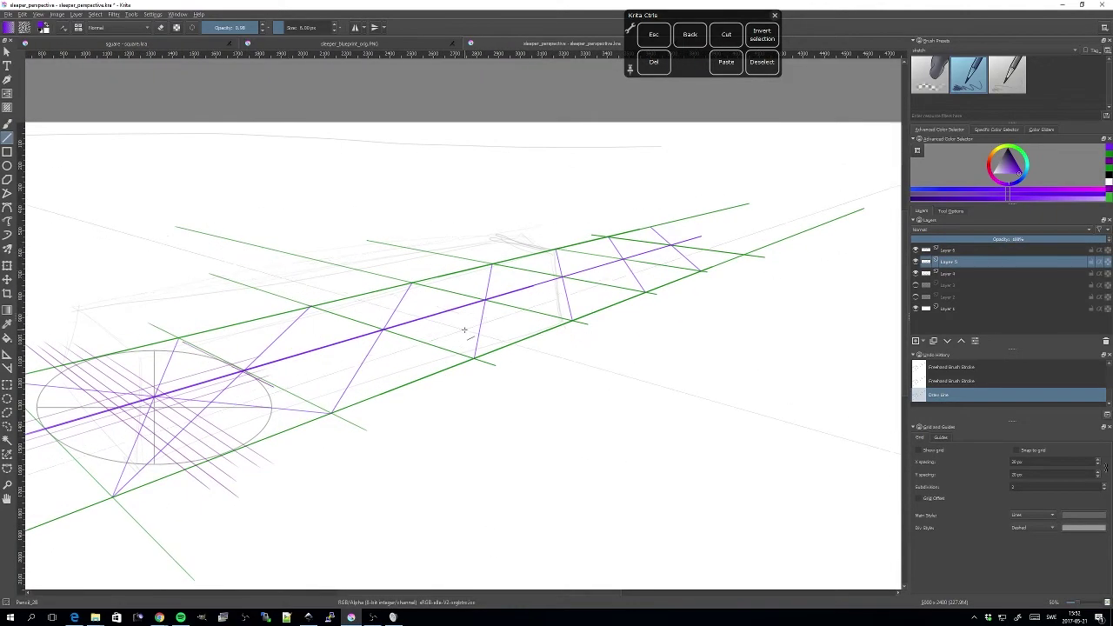
drag(464, 331, 480, 331)
click(7, 123)
drag(695, 287, 565, 337)
click(1109, 154)
drag(511, 274, 684, 293)
scroll(684, 293, down, 1)
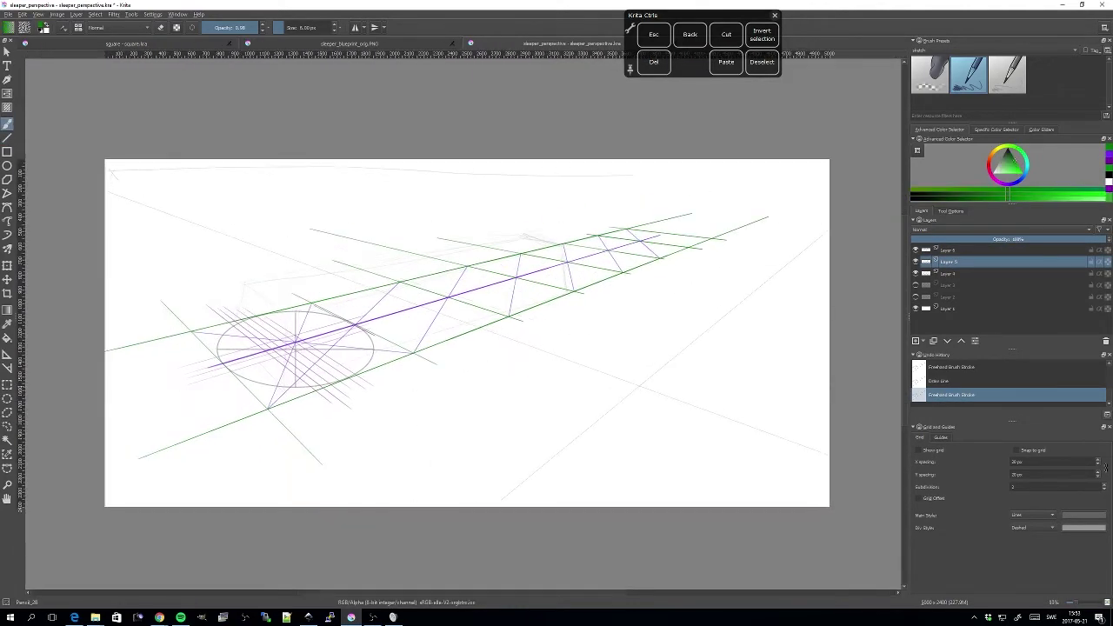
Hide Layer 4 and compare the green grid with and without the purple construction lines
drag(639, 386, 641, 391)
drag(530, 395, 567, 391)
click(916, 273)
click(915, 251)
click(916, 250)
click(915, 251)
click(915, 250)
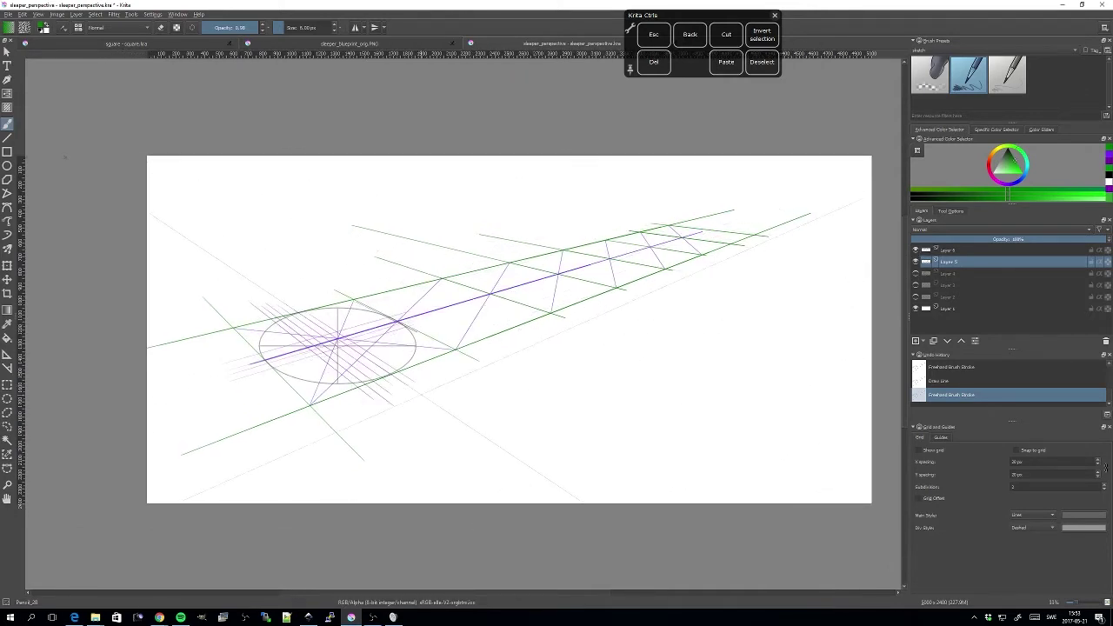
drag(661, 245, 197, 379)
click(916, 251)
click(915, 250)
On the purple layer, draw one straight diagonal inside each of squares two to six, from near lower corner to far upper corner
click(956, 250)
click(1109, 158)
click(7, 138)
drag(456, 349, 442, 278)
drag(550, 313, 510, 263)
drag(615, 288, 563, 251)
drag(665, 268, 605, 240)
drag(702, 254, 641, 231)
scroll(612, 307, up, 2)
drag(612, 307, 570, 377)
mouse_move(649, 351)
mouse_down()
mouse_move(671, 338)
mouse_move(632, 348)
mouse_up()
drag(787, 247, 664, 211)
mouse_move(562, 372)
mouse_down()
mouse_move(656, 352)
mouse_move(459, 477)
mouse_up()
scroll(656, 353, up, 1)
click(7, 124)
click(1109, 155)
drag(659, 254, 848, 276)
scroll(646, 286, down, 3)
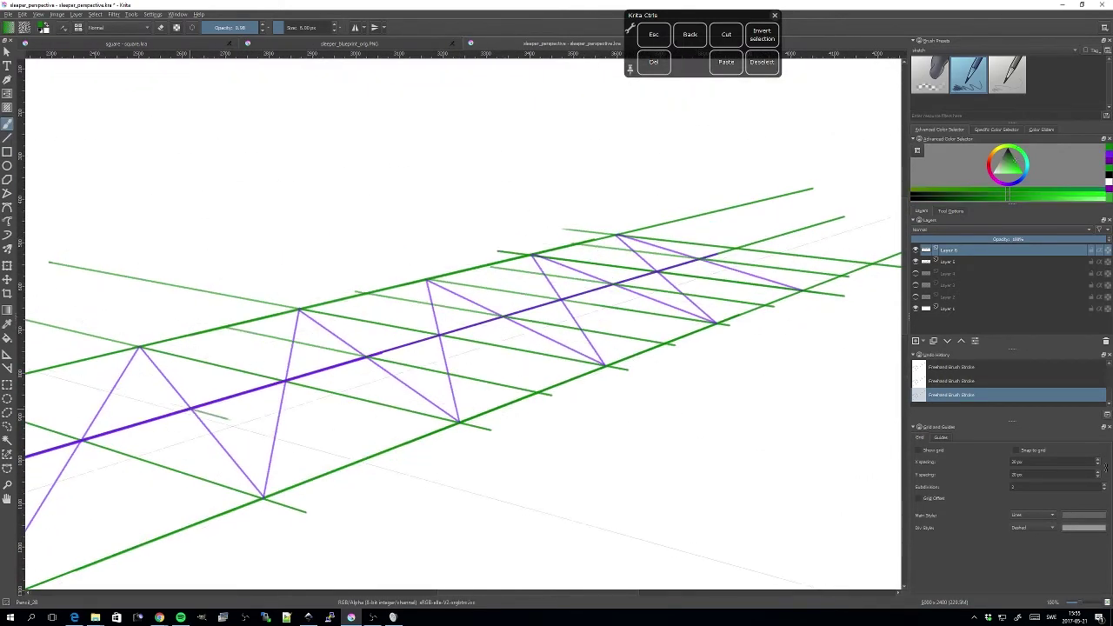
key(ctrl+z)
key(ctrl+z)
key(ctrl+z)
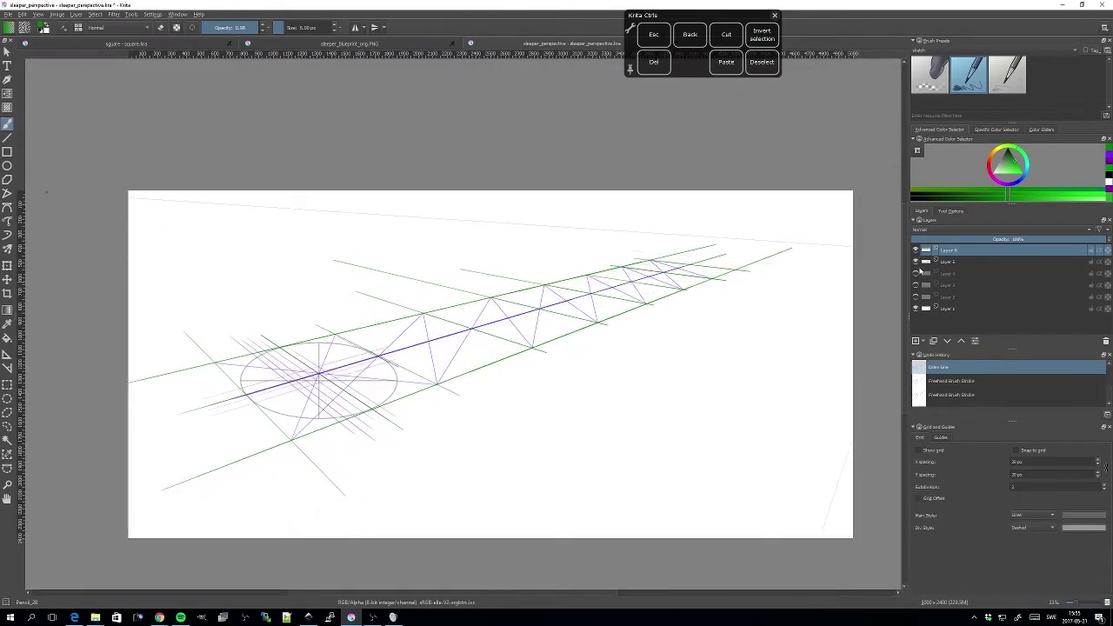
On the green guide layer, brush the centre line and the halfway edges through the diagonal crossings of every square
click(949, 262)
scroll(680, 265, up, 4)
drag(435, 309, 808, 354)
drag(490, 365, 716, 398)
drag(296, 337, 577, 377)
drag(140, 379, 557, 452)
drag(331, 365, 611, 289)
drag(200, 346, 662, 445)
drag(217, 417, 658, 218)
drag(400, 206, 852, 334)
drag(261, 400, 646, 233)
scroll(419, 348, down, 3)
Hide the purple construction layer, checking the halved green grid against its diagonals
click(916, 250)
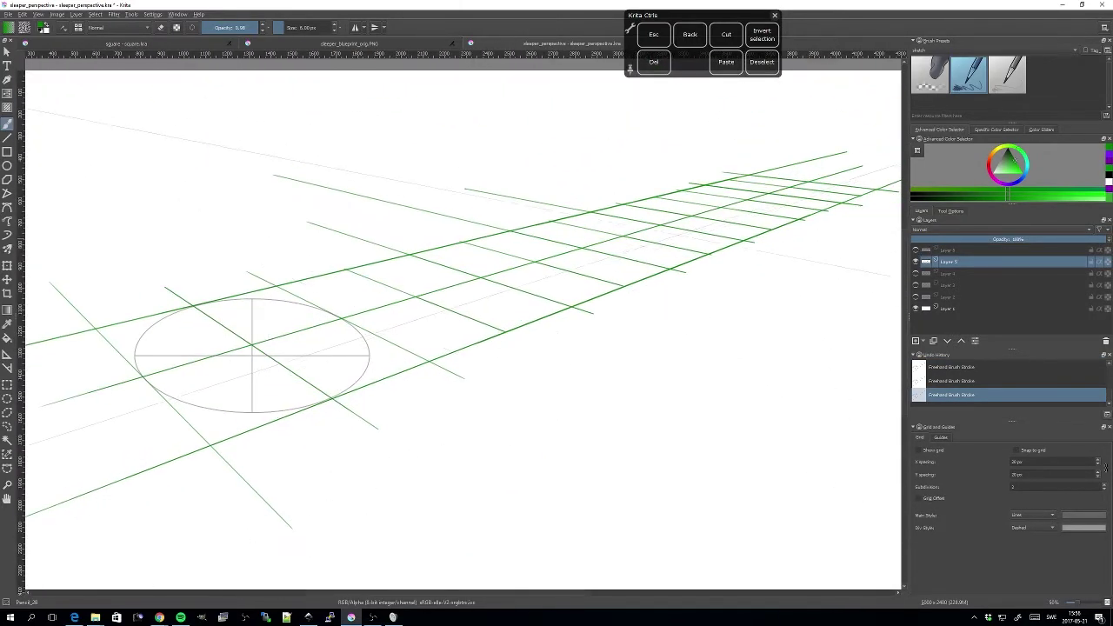
drag(435, 365, 472, 338)
scroll(434, 373, down, 1)
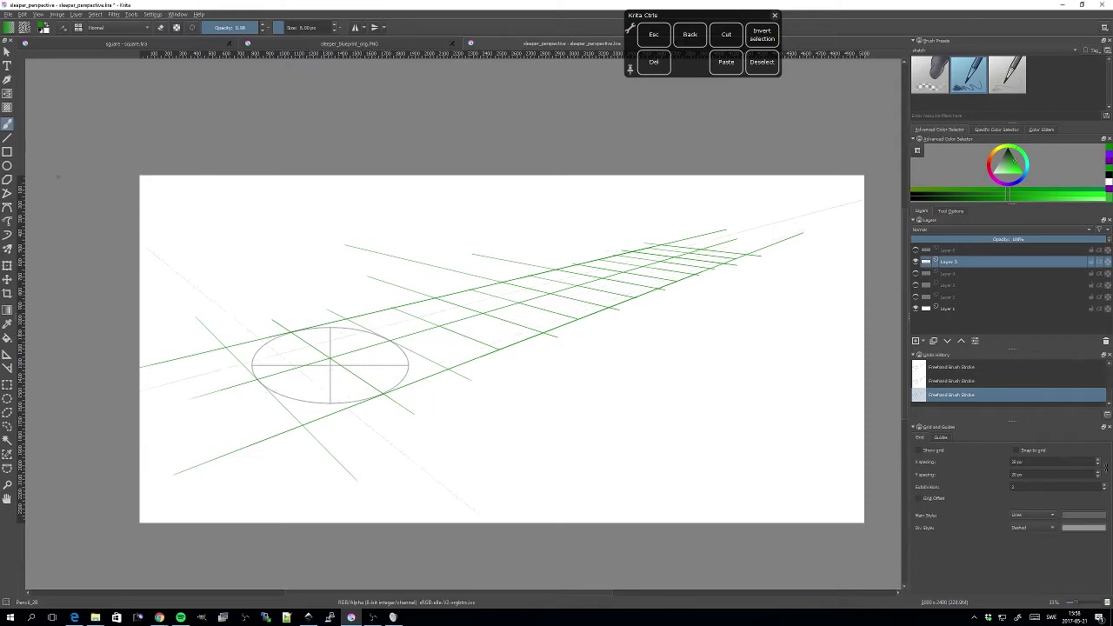
drag(389, 380, 353, 382)
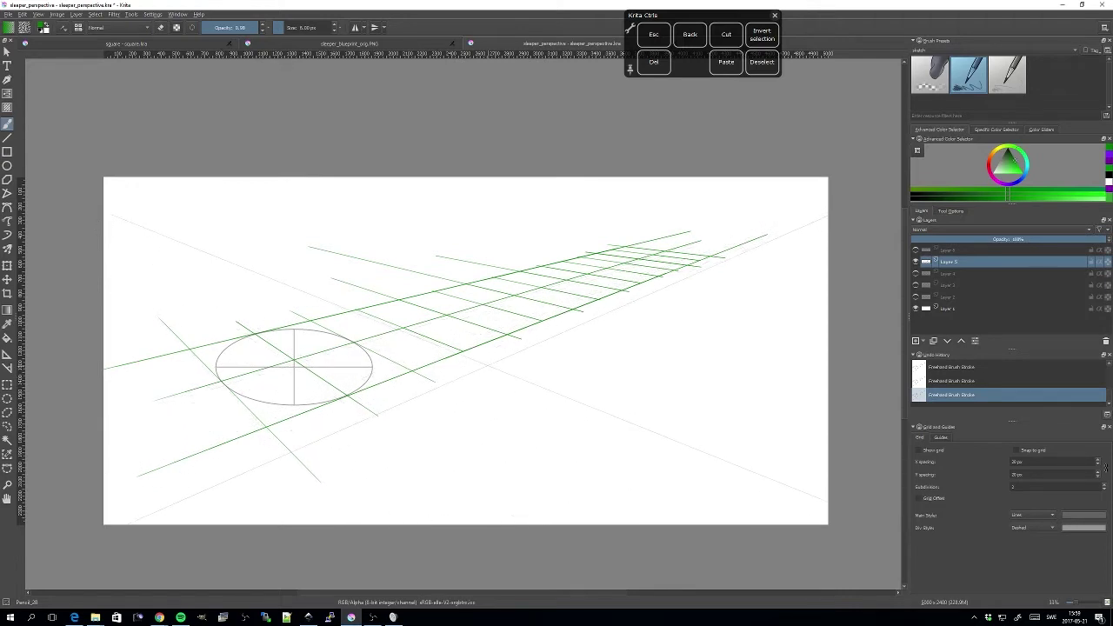
click(914, 249)
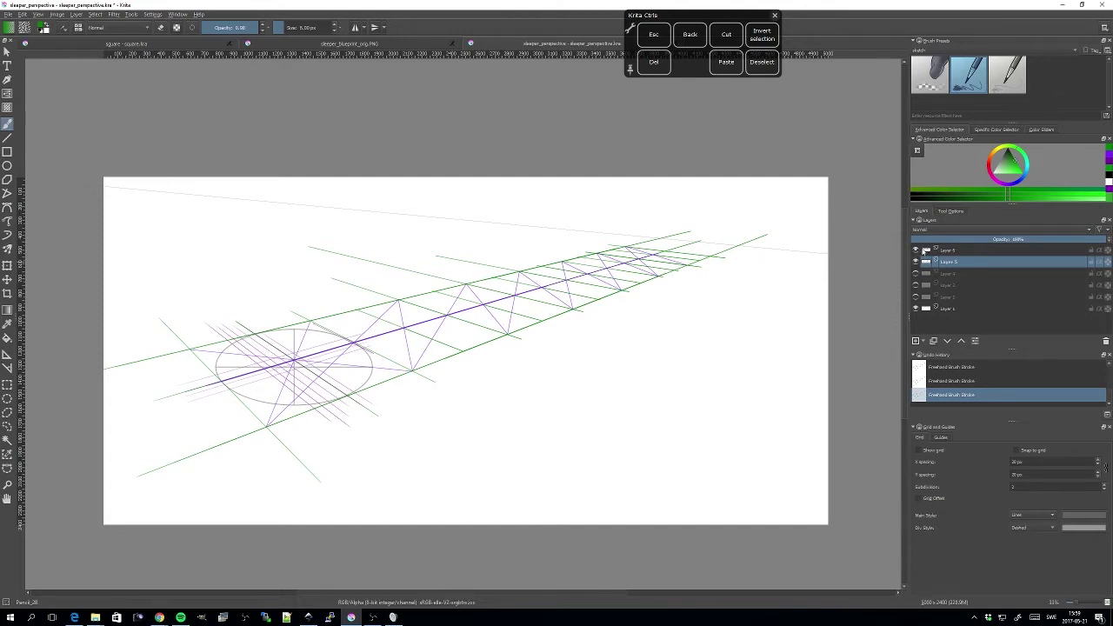
click(916, 250)
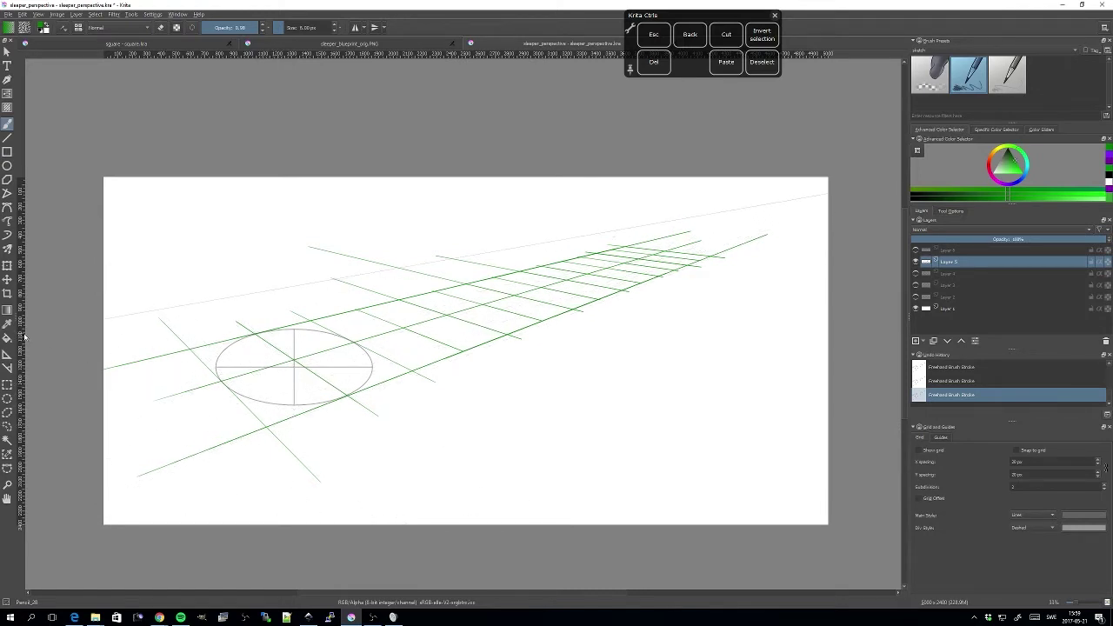
Add a vertical Parallel Ruler assistant along the canvas's right edge and test it with one vertical stroke, undoing the stroke
click(7, 356)
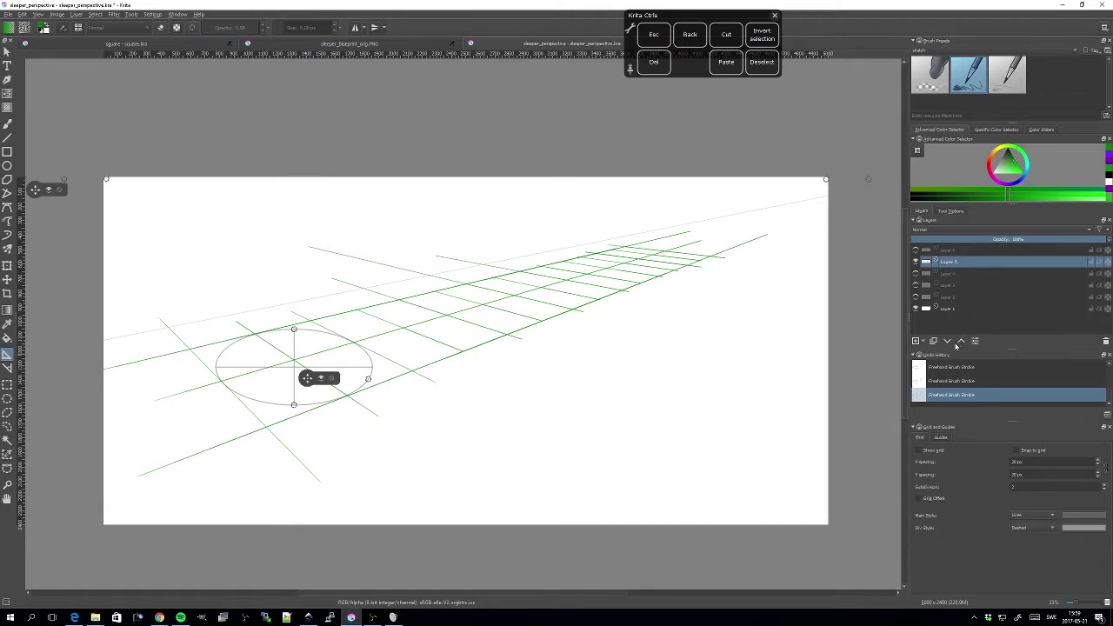
click(951, 211)
click(983, 236)
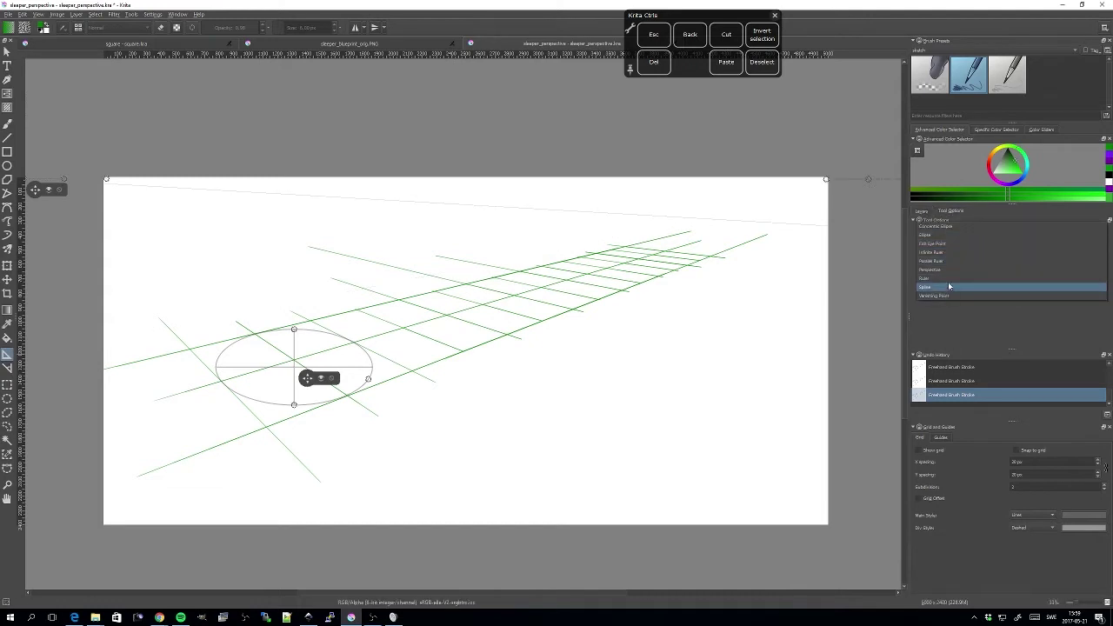
click(949, 262)
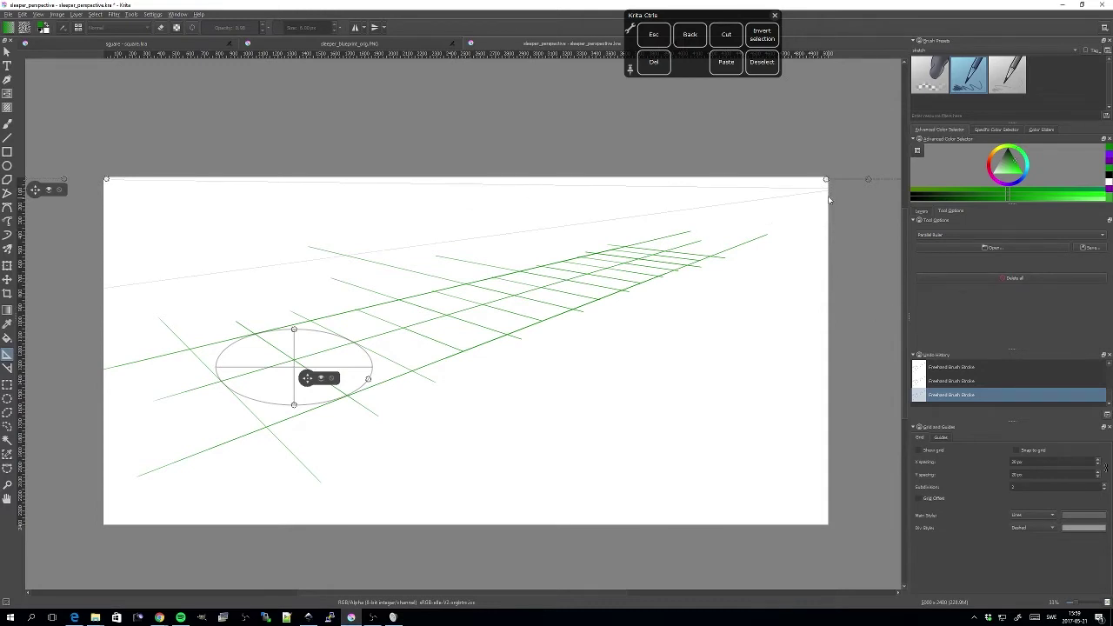
click(828, 520)
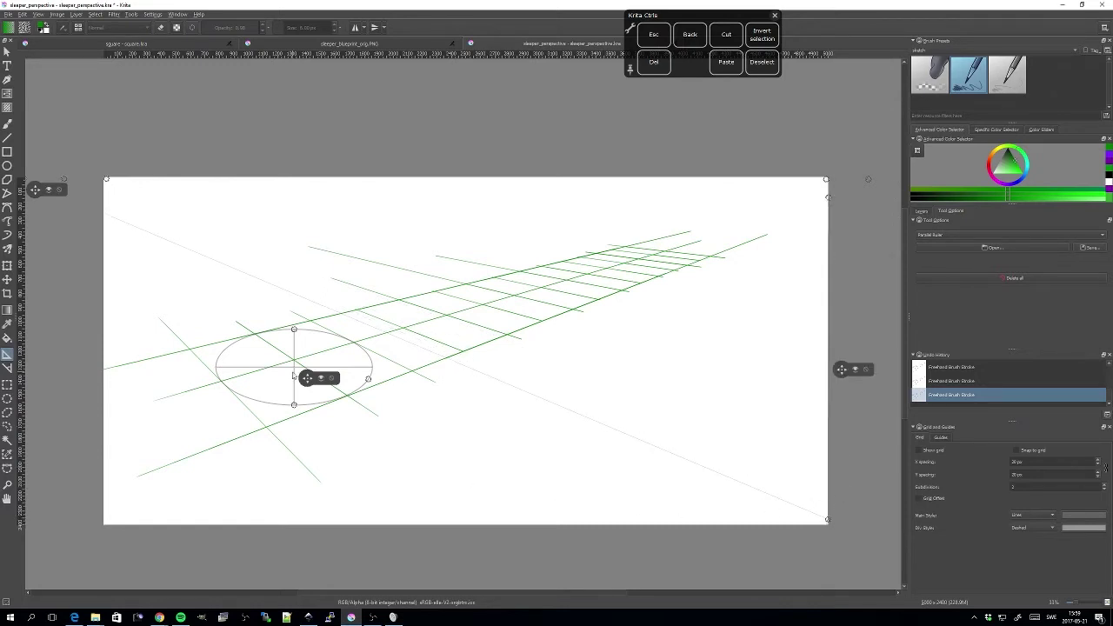
click(8, 126)
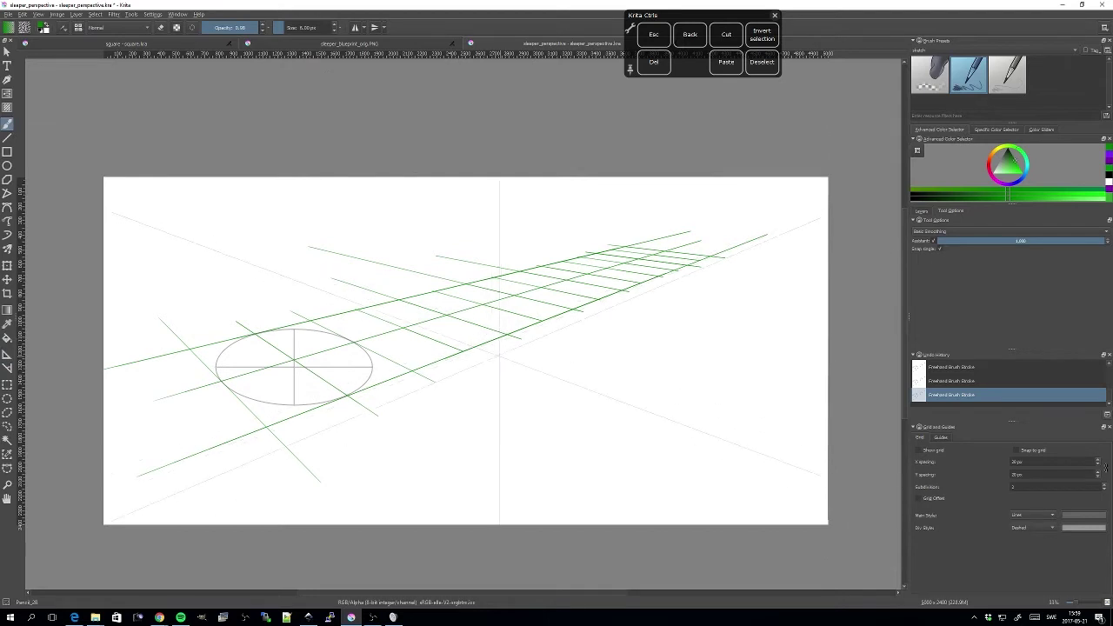
drag(502, 325, 504, 421)
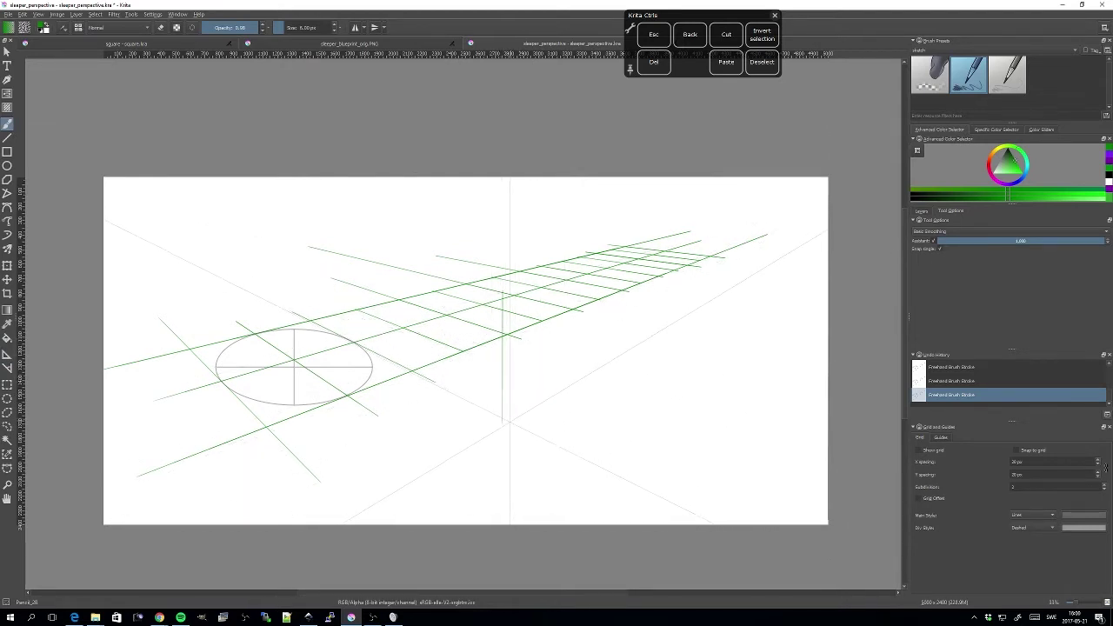
key(ctrl+z)
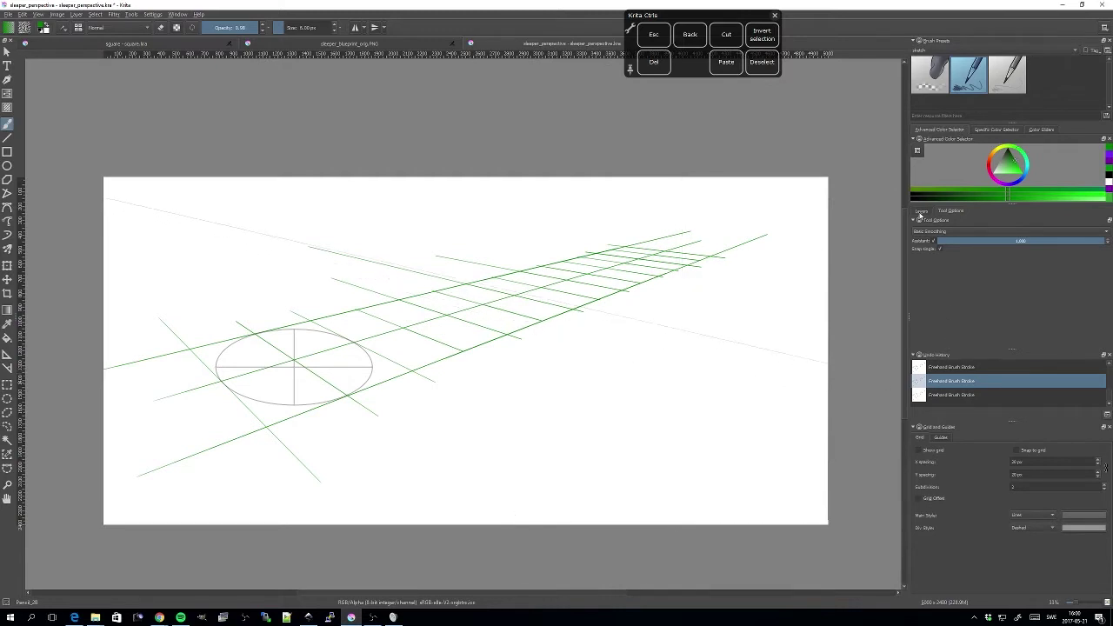
Add a new layer and brush two red verticals upward from the first square's corners on the upper green rail
click(920, 211)
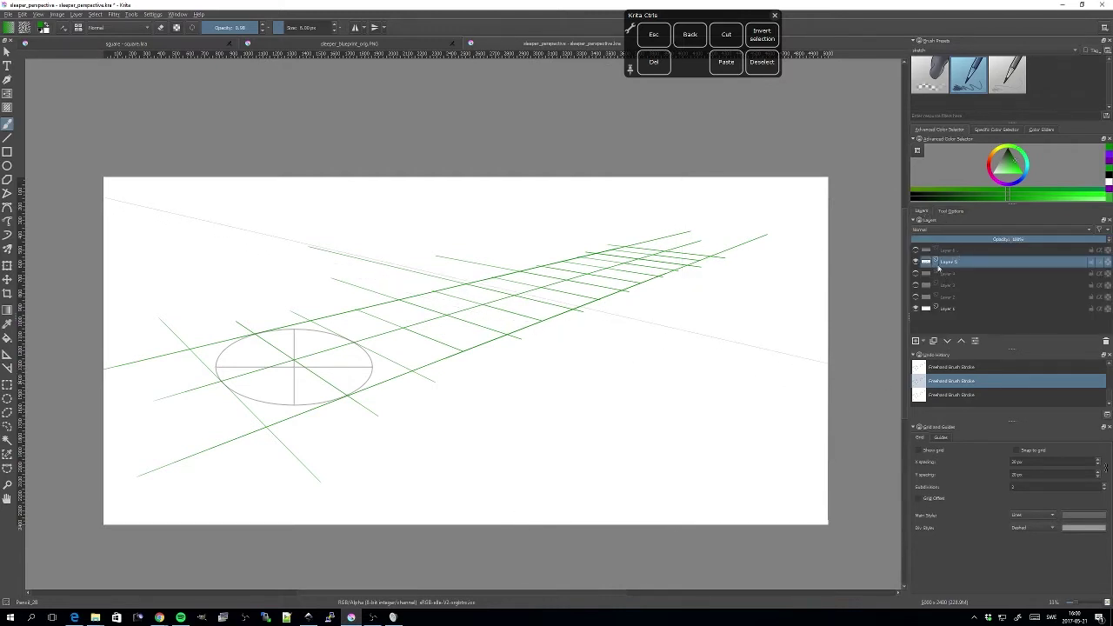
key(Insert)
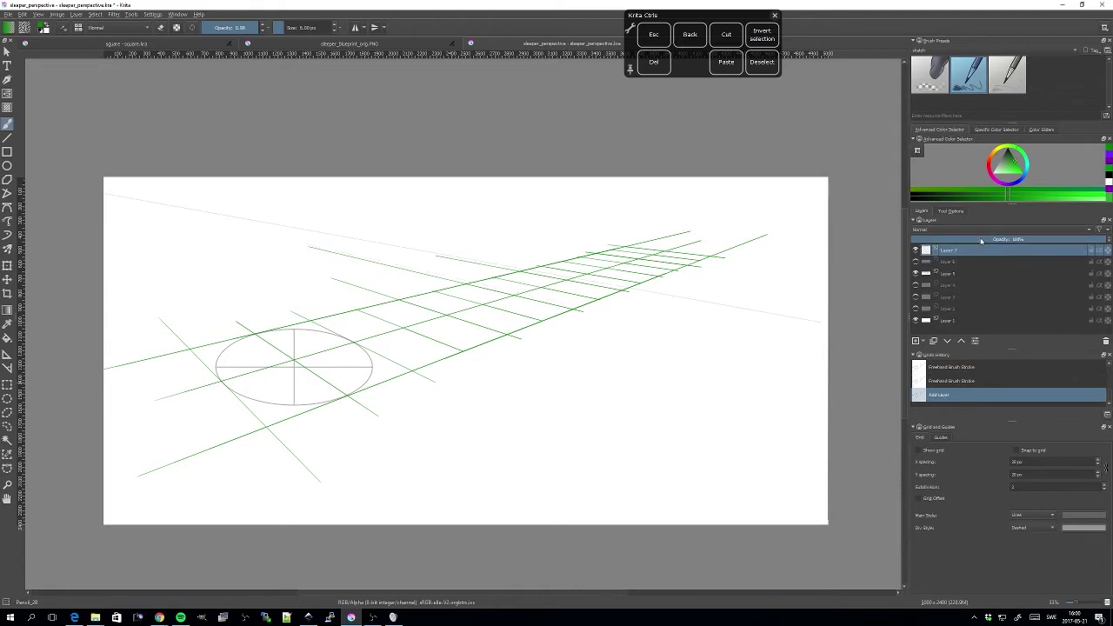
click(990, 165)
click(1021, 172)
drag(190, 349, 189, 212)
drag(309, 322, 310, 195)
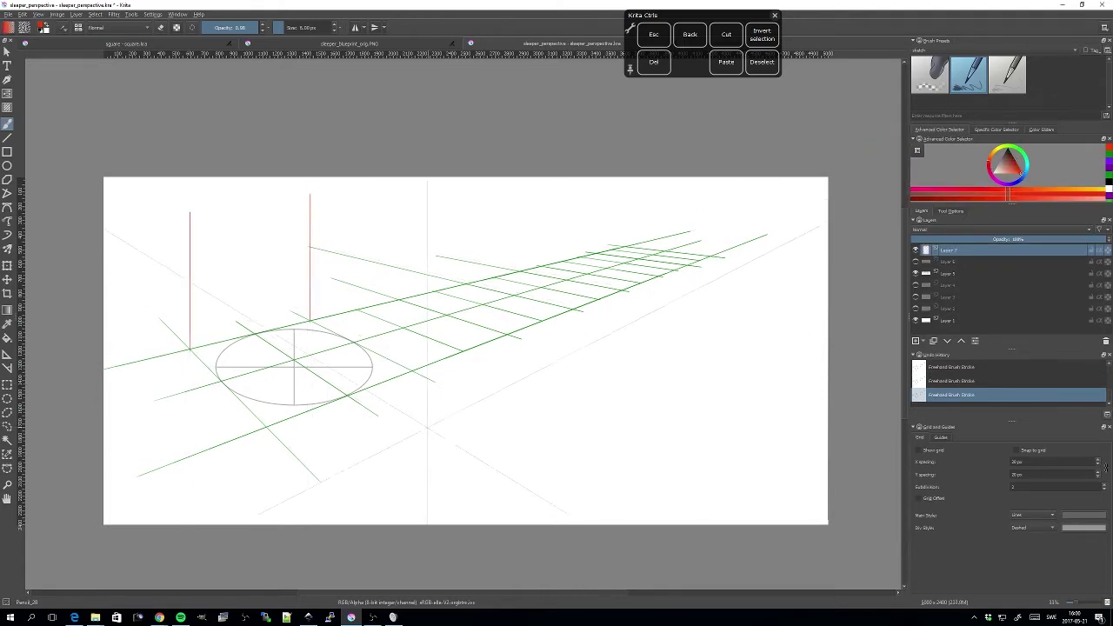
Place an Ellipse assistant between the two red verticals, resting just above the upper green rail
click(7, 355)
drag(522, 365, 580, 376)
click(949, 212)
click(271, 276)
click(352, 320)
click(357, 262)
drag(322, 312, 320, 291)
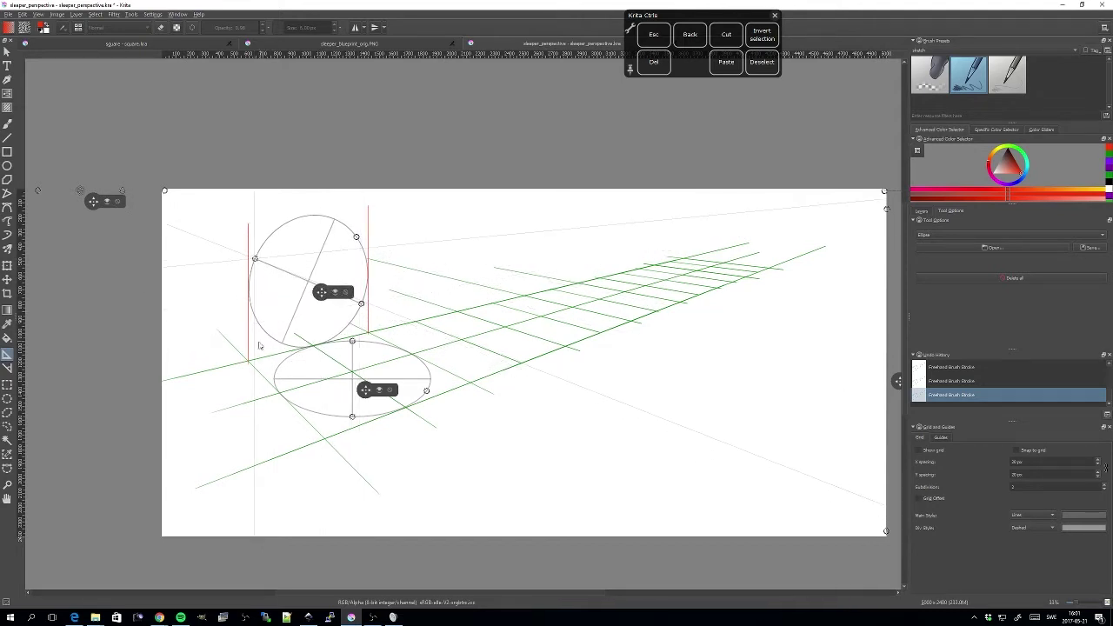
Add another layer and brush several purple vertical test lines through the middle of the upright ellipse
click(7, 124)
click(920, 211)
click(915, 340)
click(1108, 162)
mouse_move(303, 225)
mouse_down()
mouse_move(303, 368)
mouse_move(309, 354)
mouse_up()
key(ctrl+z)
drag(315, 211, 314, 352)
drag(326, 212, 326, 350)
Brush purple perspective test lines across the upright ellipse's middle and top, undoing the strays
mouse_move(247, 283)
mouse_down()
mouse_move(391, 265)
mouse_move(390, 276)
mouse_up()
drag(228, 211, 369, 216)
key(ctrl+z)
key(ctrl+z)
drag(202, 229, 374, 222)
drag(191, 204, 368, 203)
drag(199, 284, 376, 260)
Fine-tune the upright ellipse assistant and brush the vertical square's long red top edge on the red layer
click(949, 261)
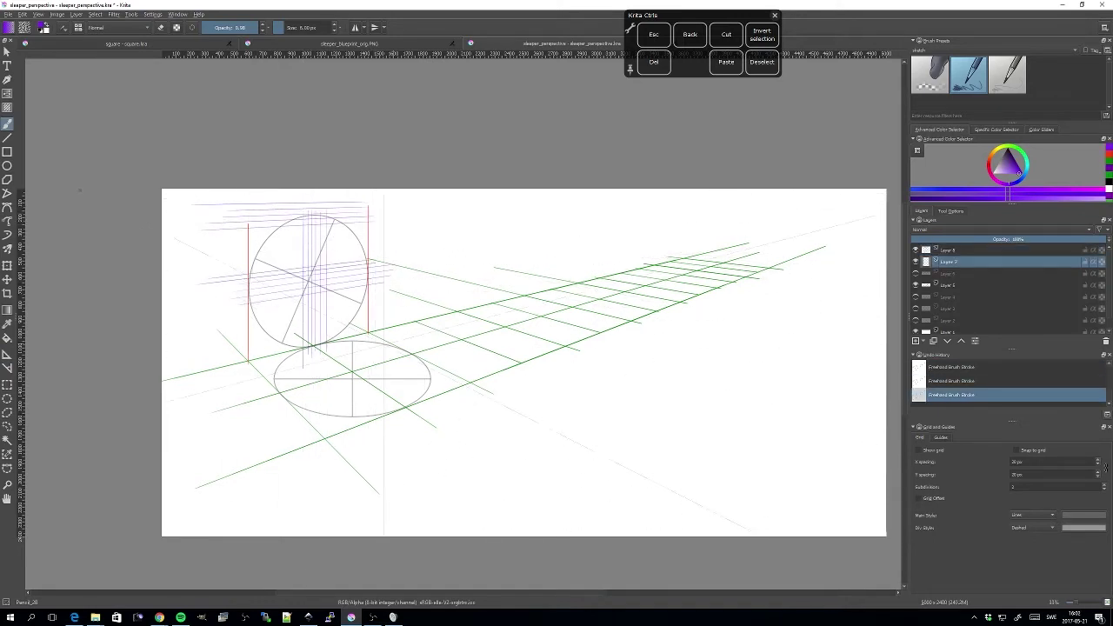
click(6, 354)
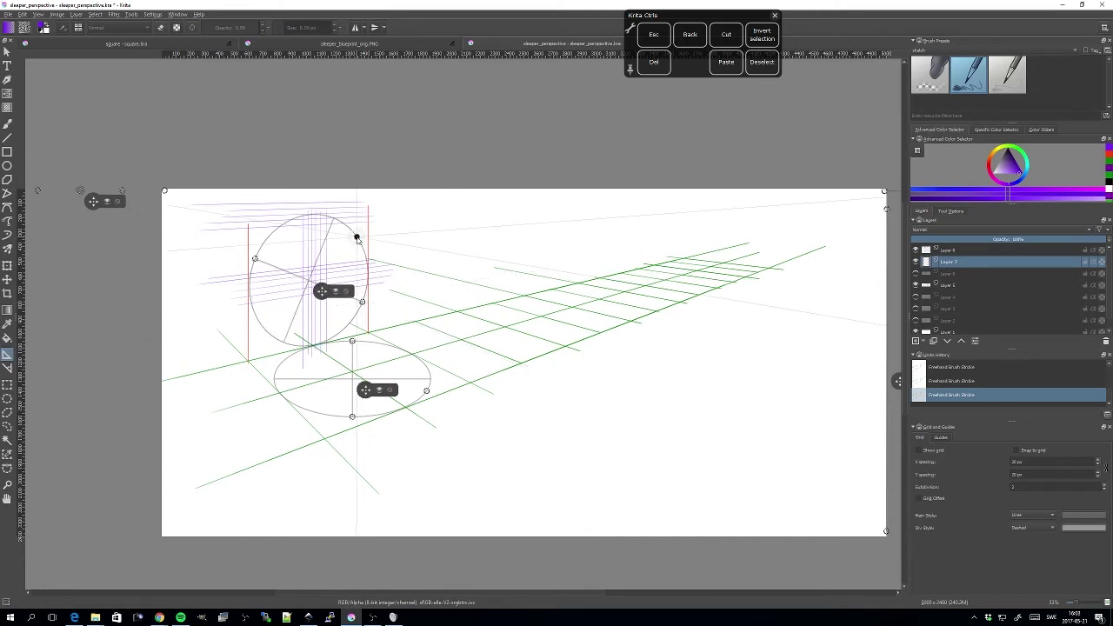
drag(364, 301, 362, 303)
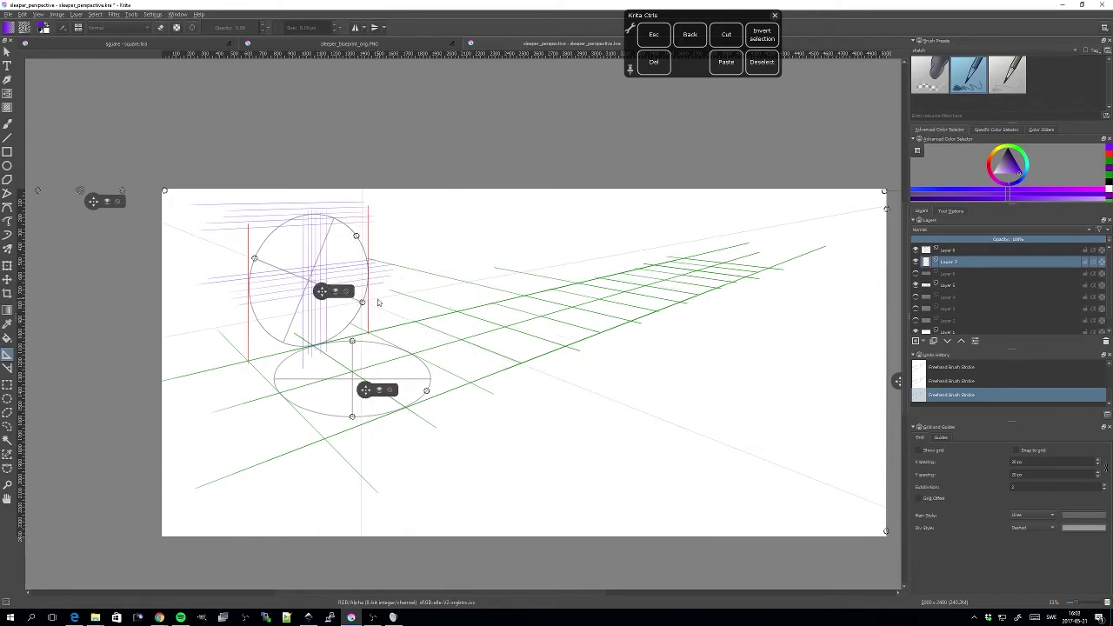
click(1108, 155)
key(b)
drag(369, 211, 795, 196)
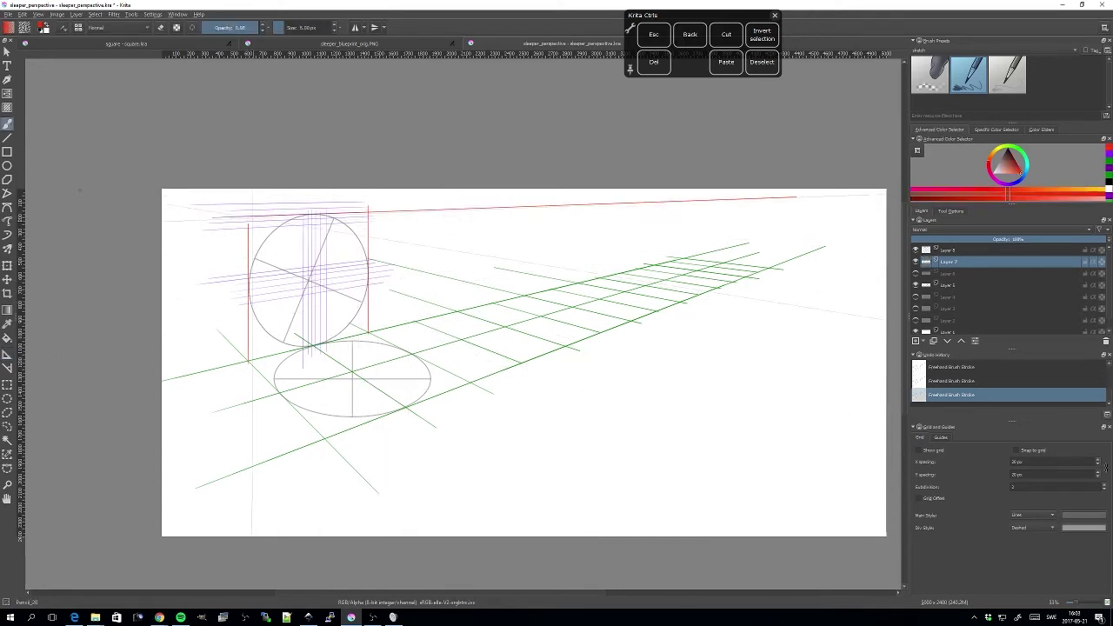
On the new purple layer, draw both straight diagonals across the upright square around the ellipse
click(948, 250)
click(7, 139)
click(1108, 155)
drag(249, 361, 368, 212)
drag(369, 334, 248, 214)
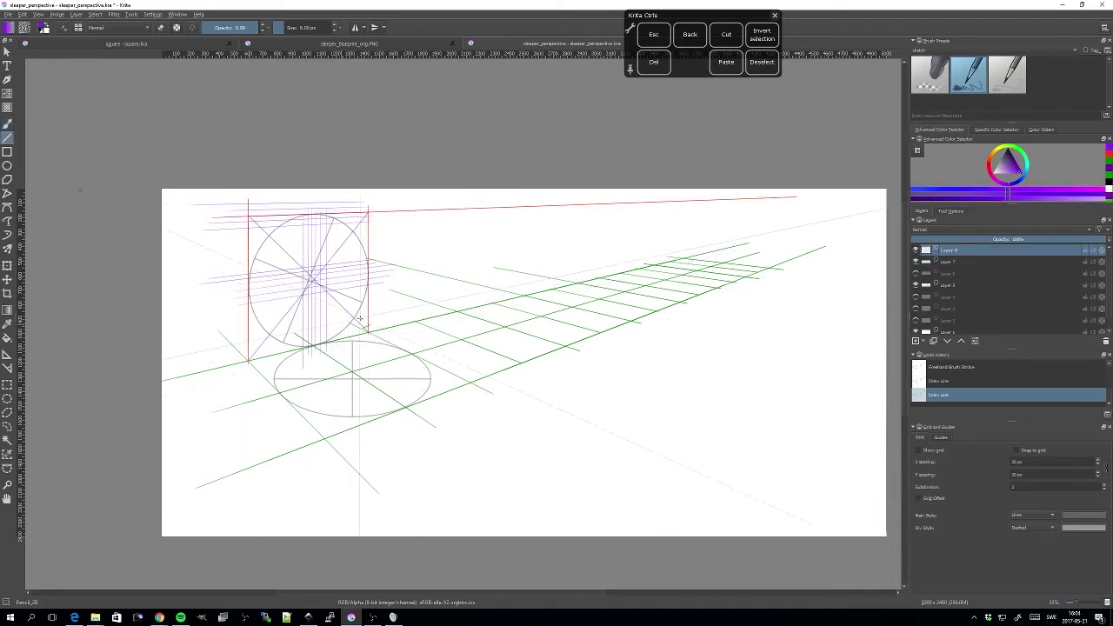
On the red layer, brush a long horizontal centre line in perspective through the crossing of the upright square's diagonals
click(948, 262)
click(7, 124)
click(1109, 154)
drag(312, 279, 830, 209)
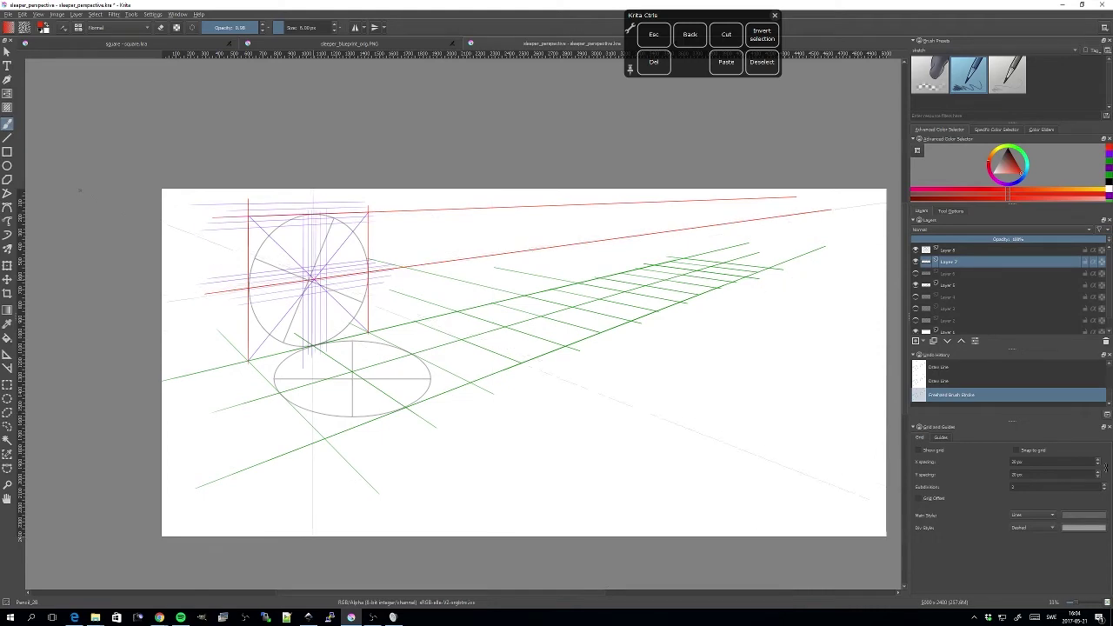
Brush red verticals from the top edge down to each green grid crossing on the upper rail
drag(415, 209, 415, 322)
drag(458, 207, 457, 308)
mouse_move(492, 206)
mouse_down()
mouse_move(492, 291)
mouse_move(524, 280)
mouse_up()
mouse_move(551, 205)
mouse_down()
mouse_move(551, 271)
mouse_move(577, 261)
mouse_up()
drag(599, 202, 599, 254)
drag(621, 202, 621, 248)
scroll(639, 348, up, 4)
scroll(525, 400, down, 6)
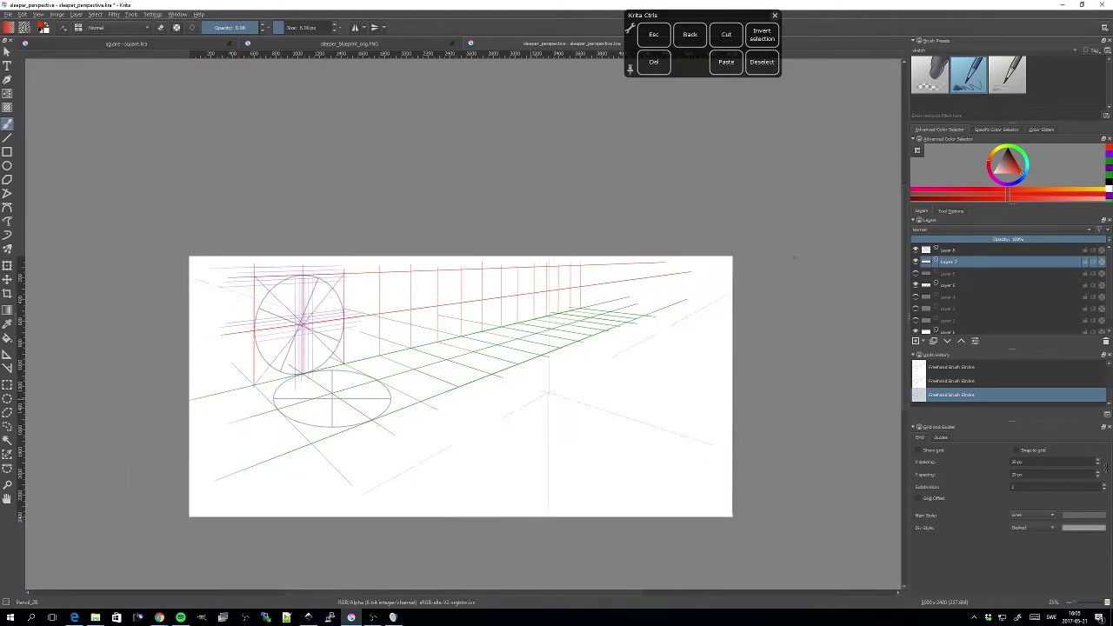
drag(550, 463, 561, 439)
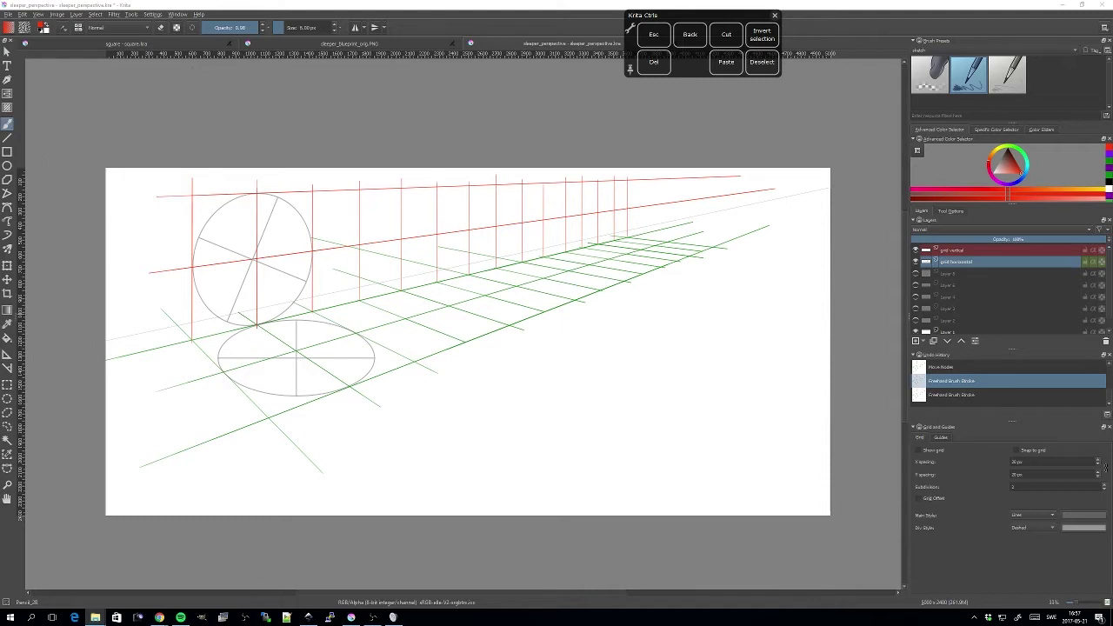
Bring sleeper_blueprint_complete.PNG in as a layer and move it above the grid vertical layer
drag(196, 370, 341, 346)
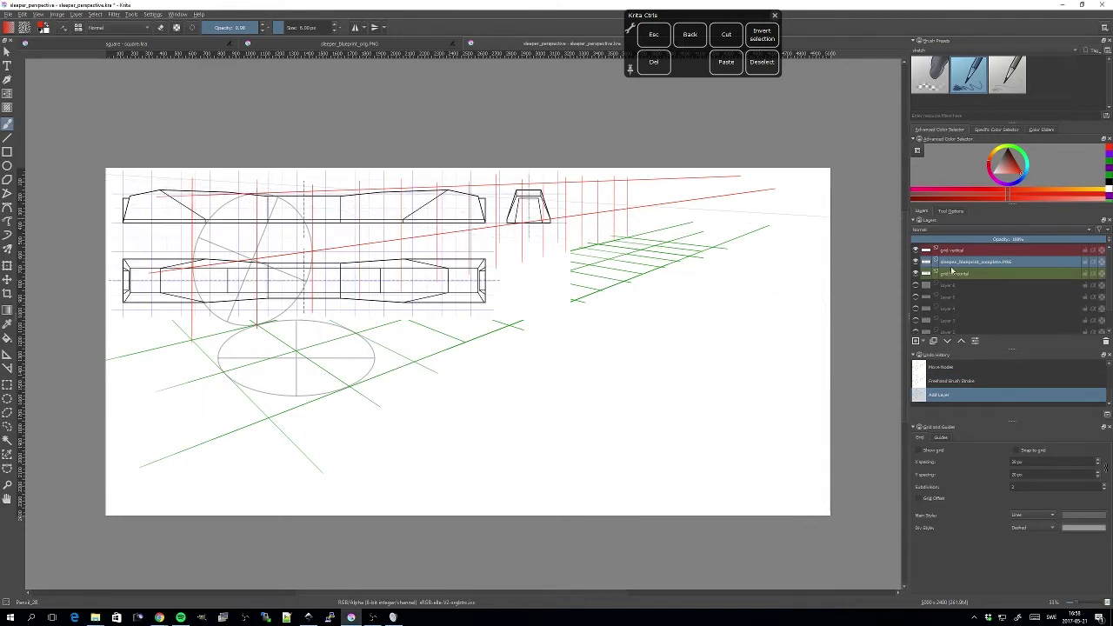
drag(951, 263, 951, 246)
Undo the last image resize and extend the canvas downward to a height of 3600 px
key(ctrl+z)
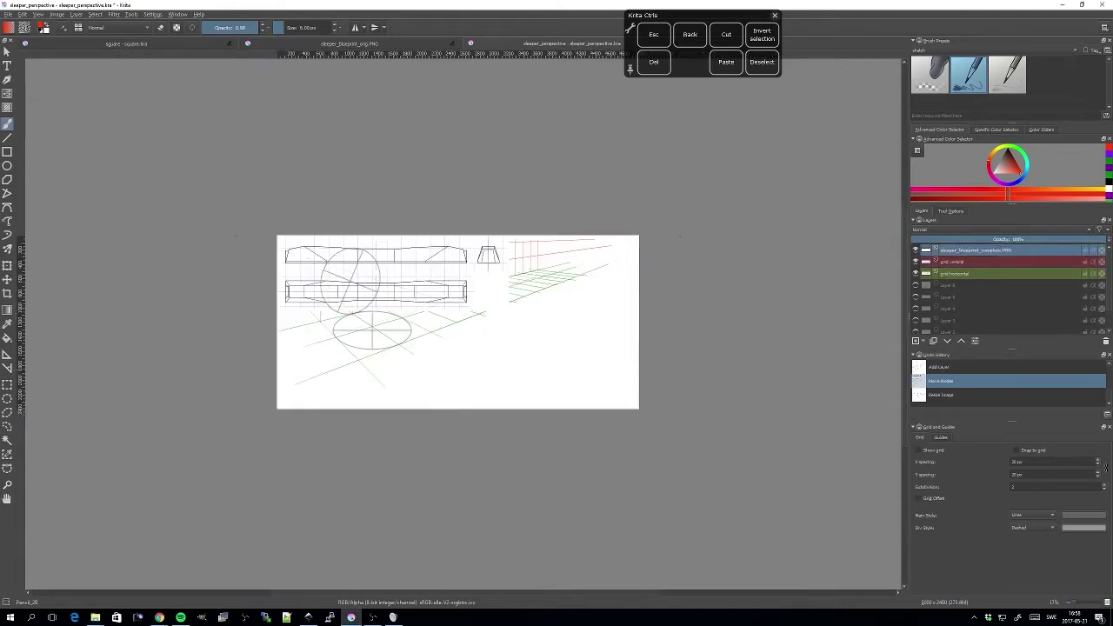
click(22, 15)
mouse_move(57, 15)
click(77, 151)
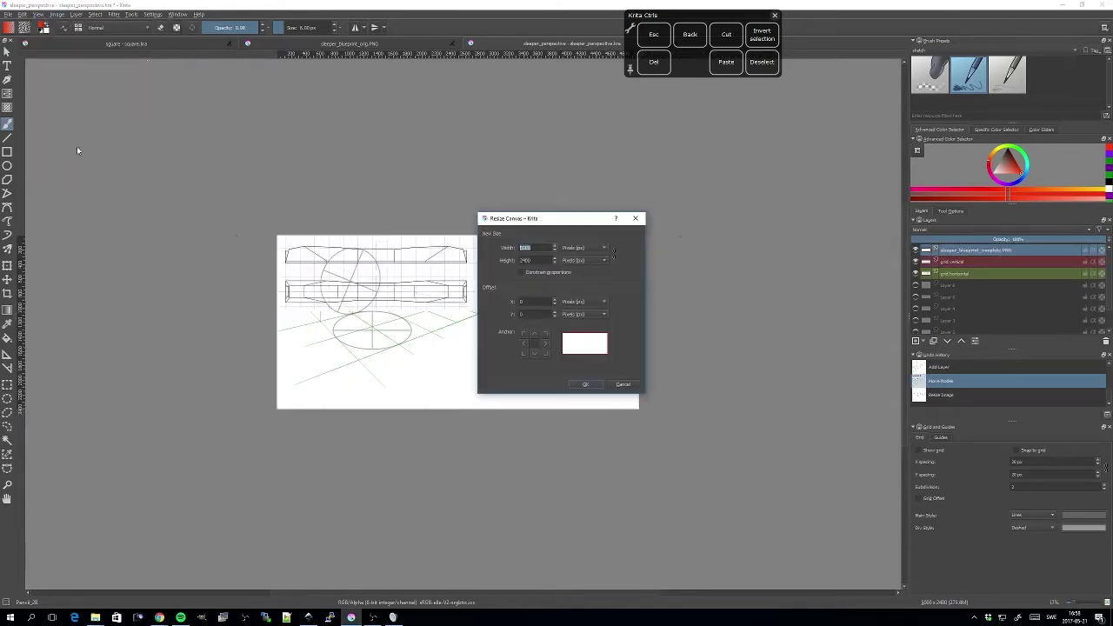
text(3600)
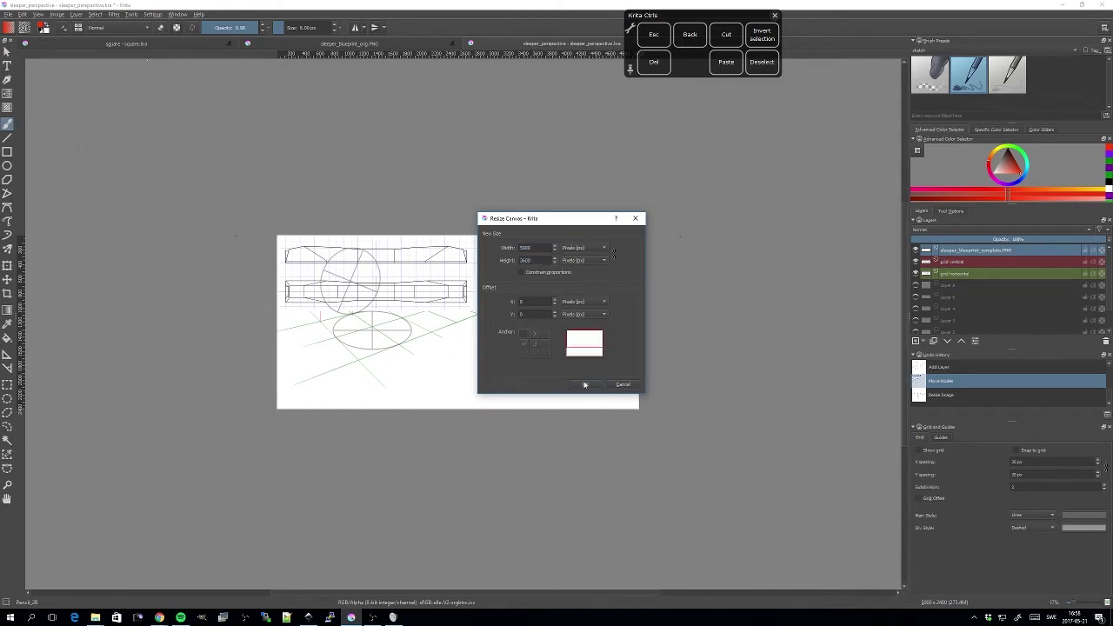
click(584, 384)
Move the blueprint into the empty area below the perspective grids and add a new layer above it
click(6, 52)
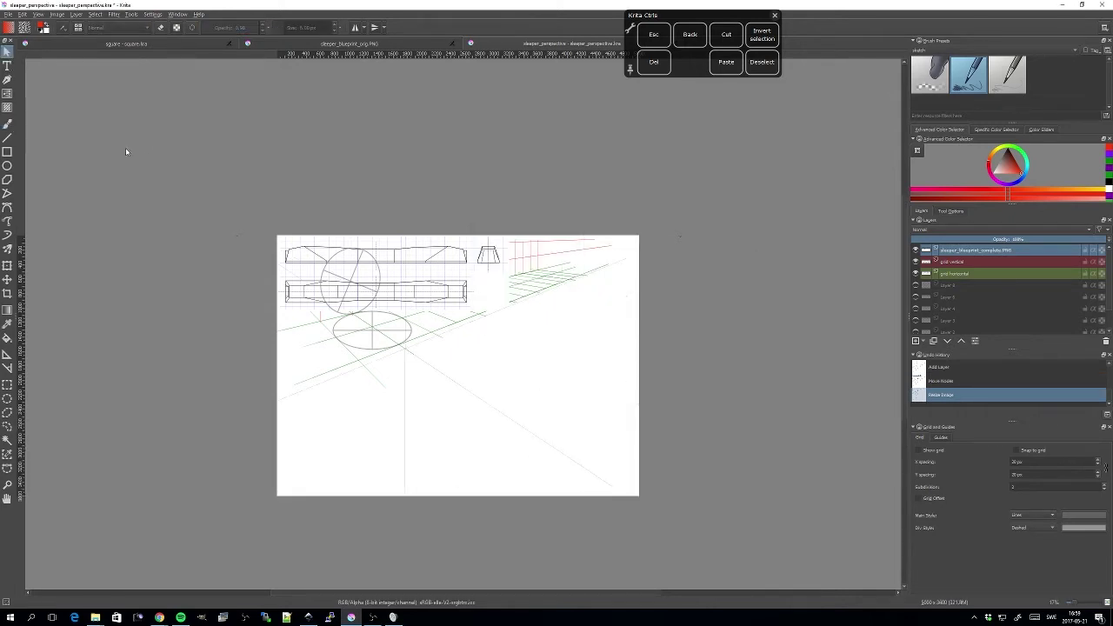
click(7, 279)
drag(418, 282, 426, 439)
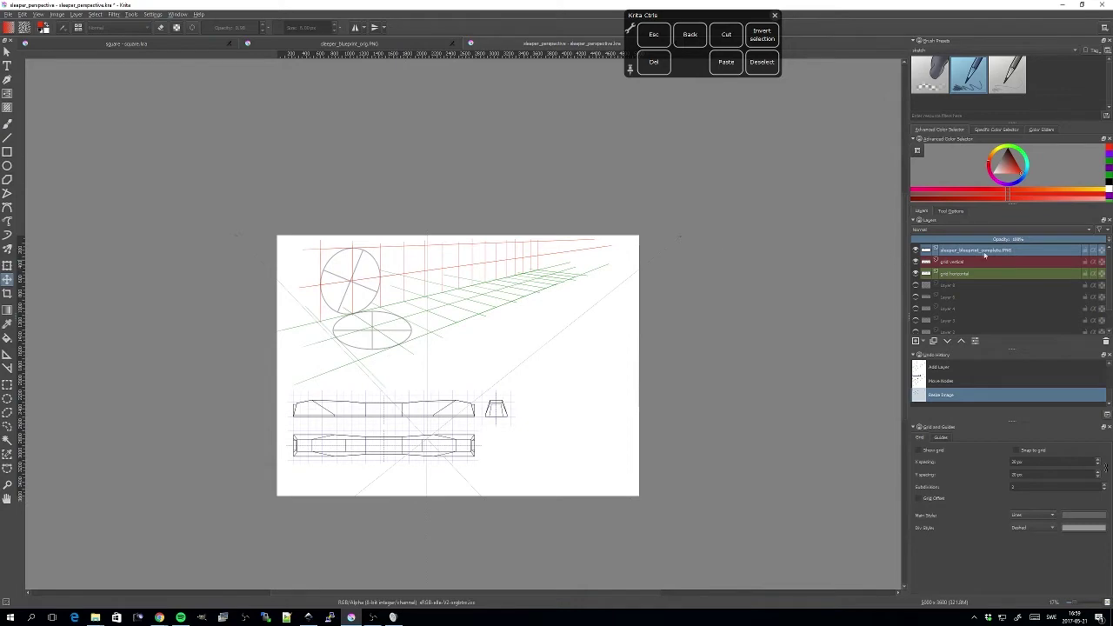
click(915, 340)
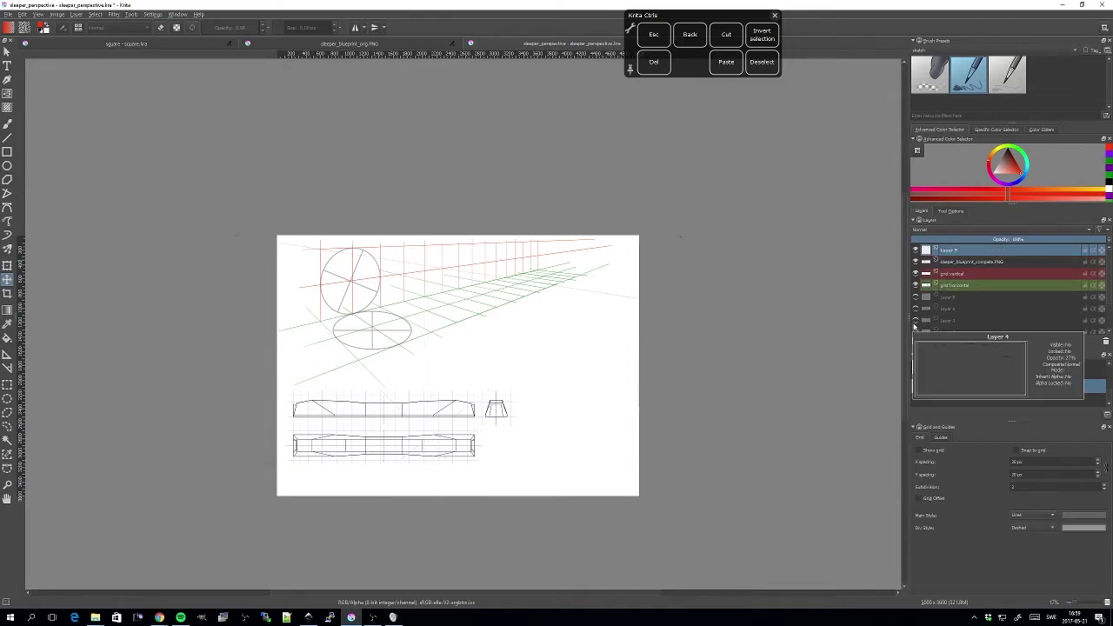
scroll(491, 443, up, 5)
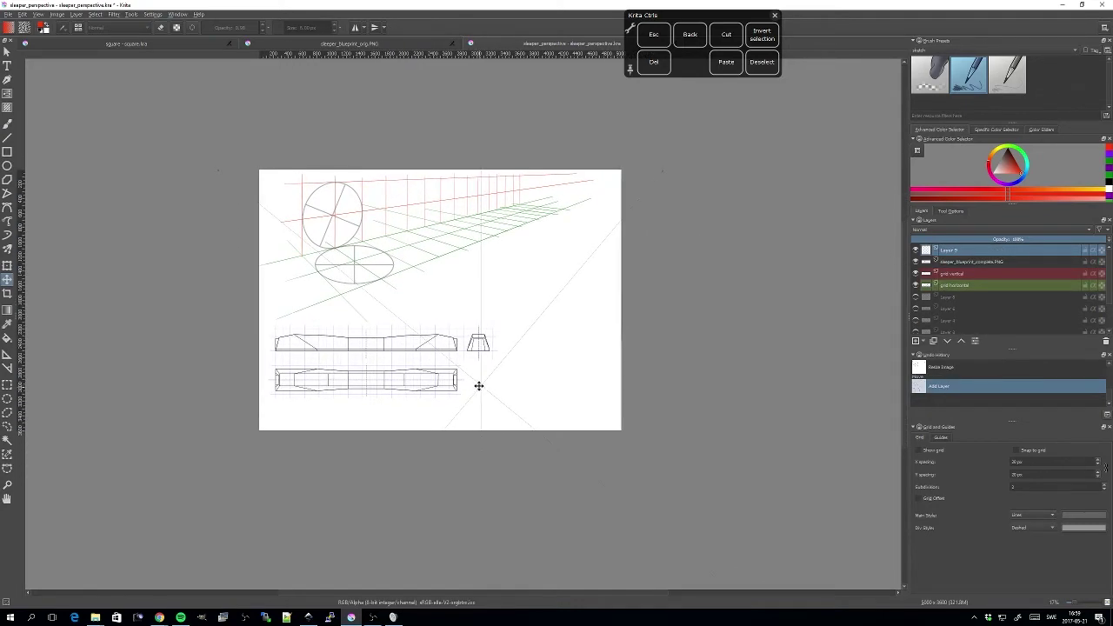
Mark the base centre of the blueprint's small end view with a dark purple dot
scroll(484, 387, down, 2)
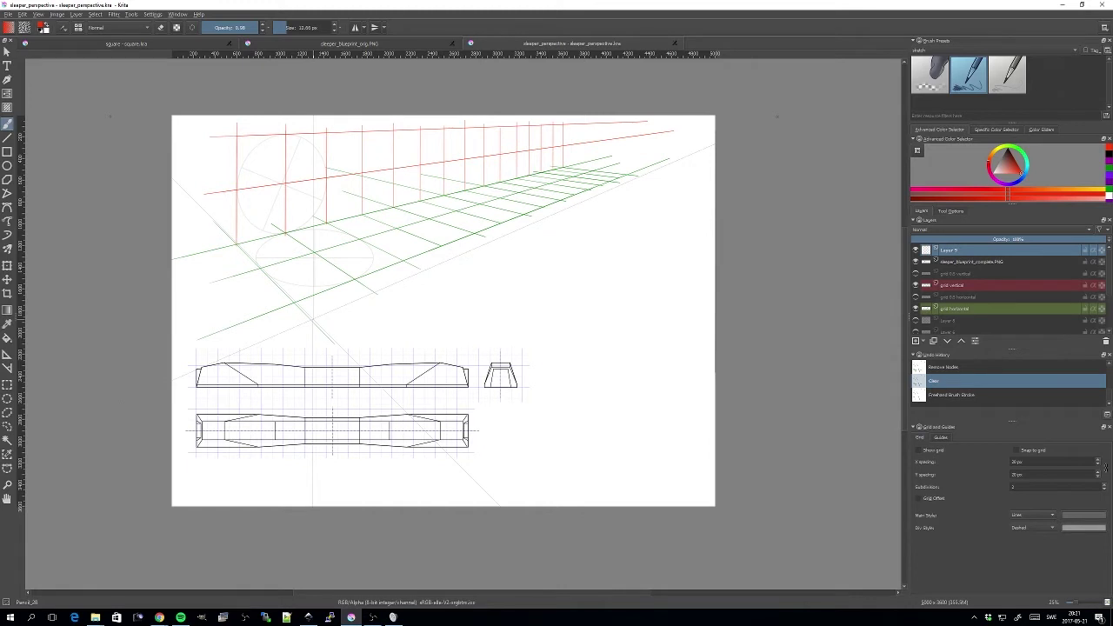
click(1022, 159)
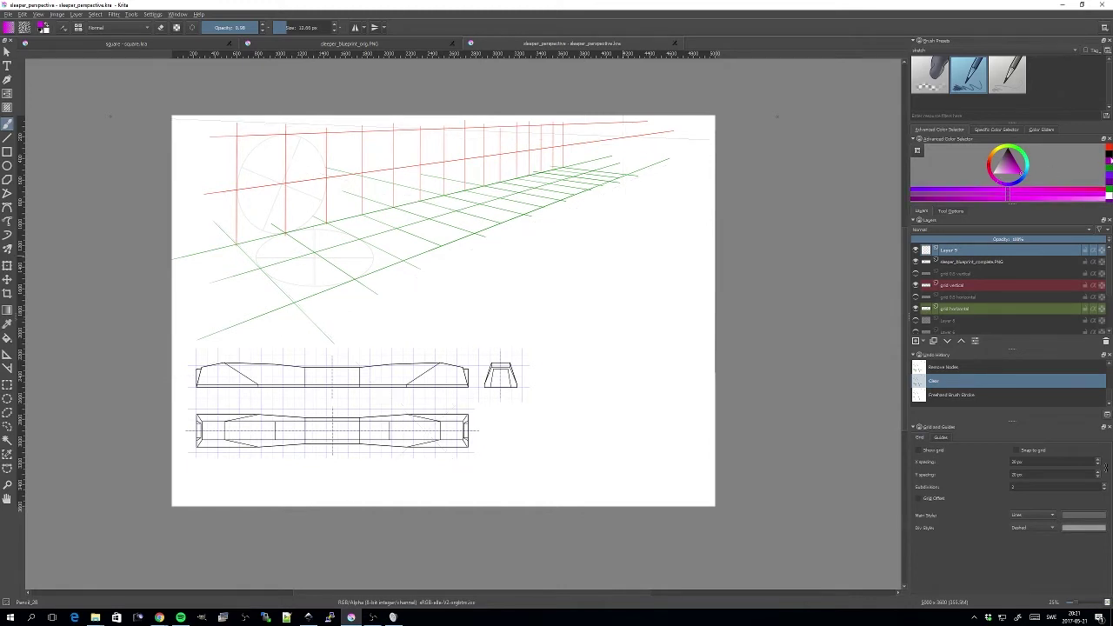
click(1109, 162)
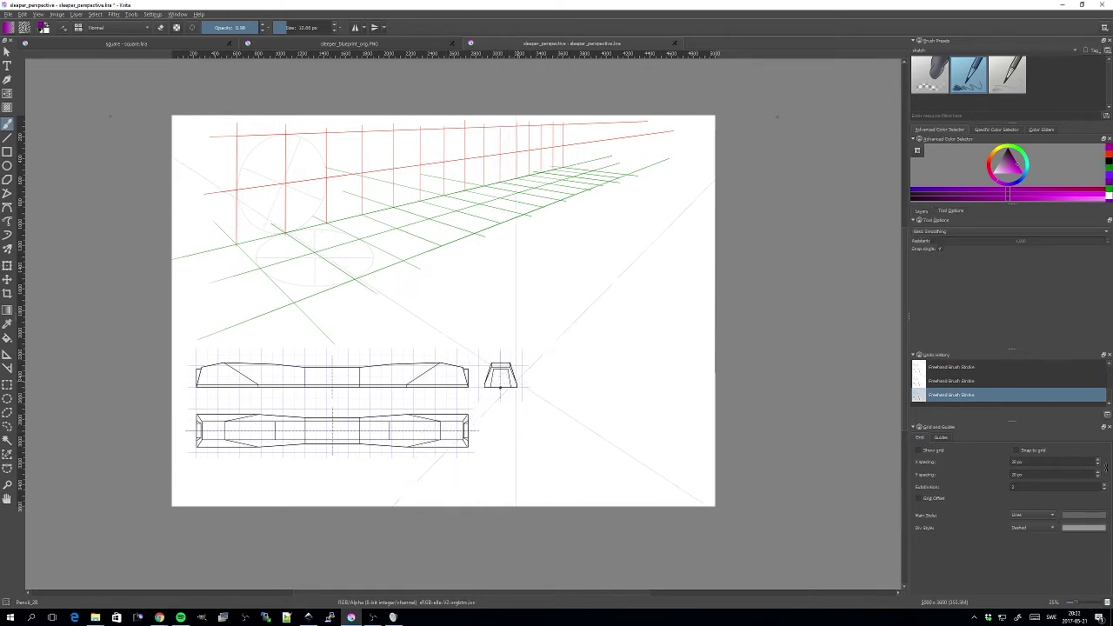
Hand-letter the blueprint views Front, Top and Side in black, and mark their matching origin point, also on the green grid, with purple dots
click(1011, 154)
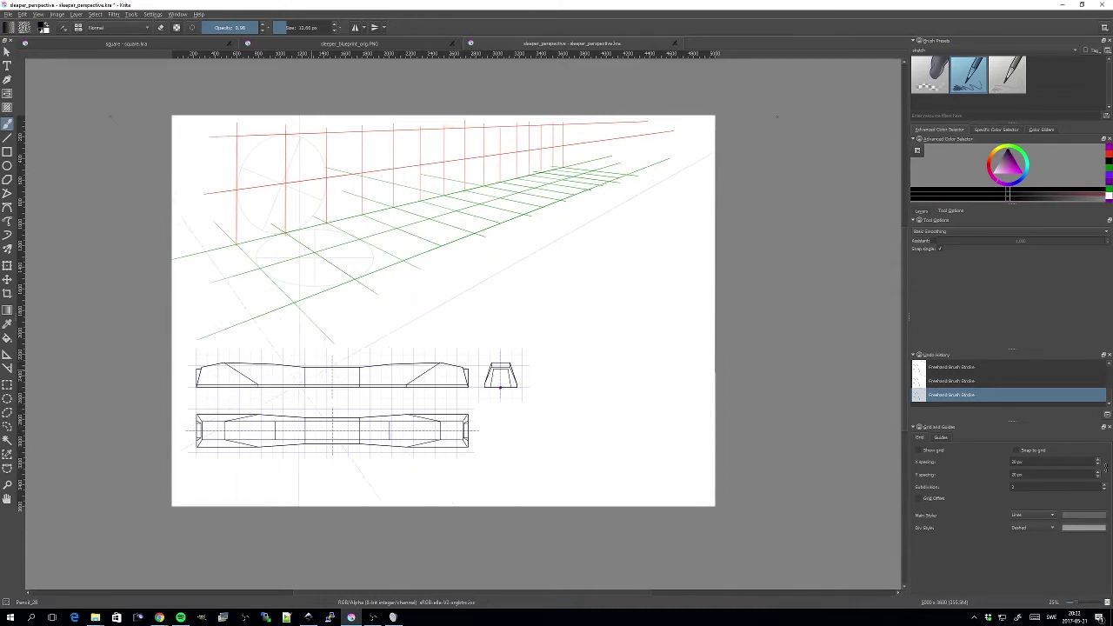
drag(255, 345, 272, 345)
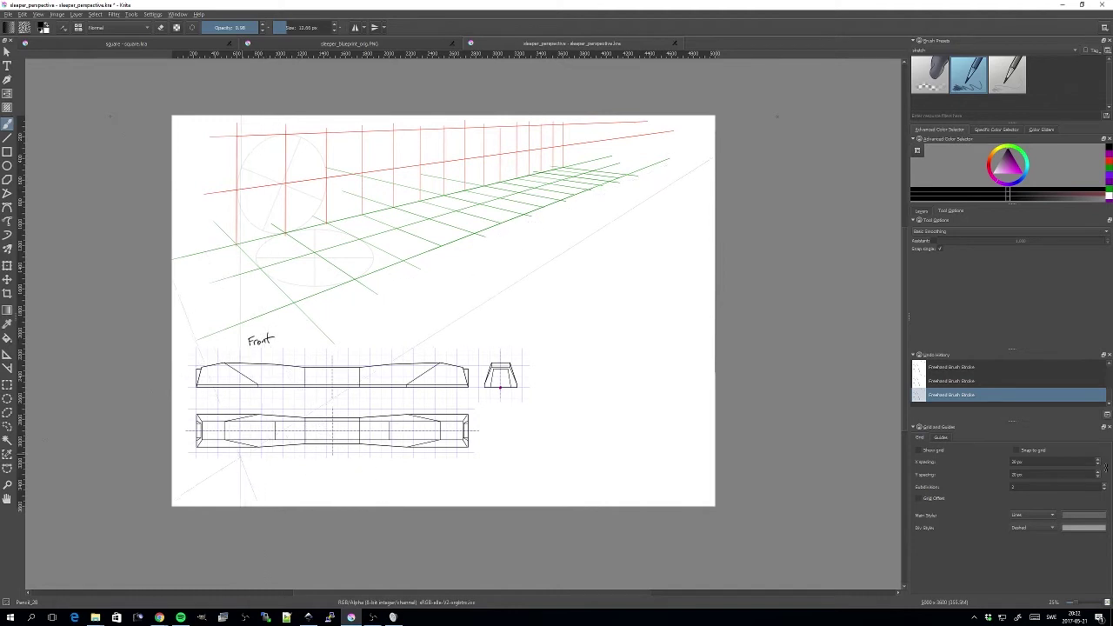
drag(234, 466, 247, 463)
mouse_move(241, 465)
mouse_down()
mouse_move(242, 475)
mouse_move(252, 470)
mouse_up()
mouse_move(493, 330)
mouse_down()
mouse_move(488, 340)
mouse_move(512, 339)
mouse_up()
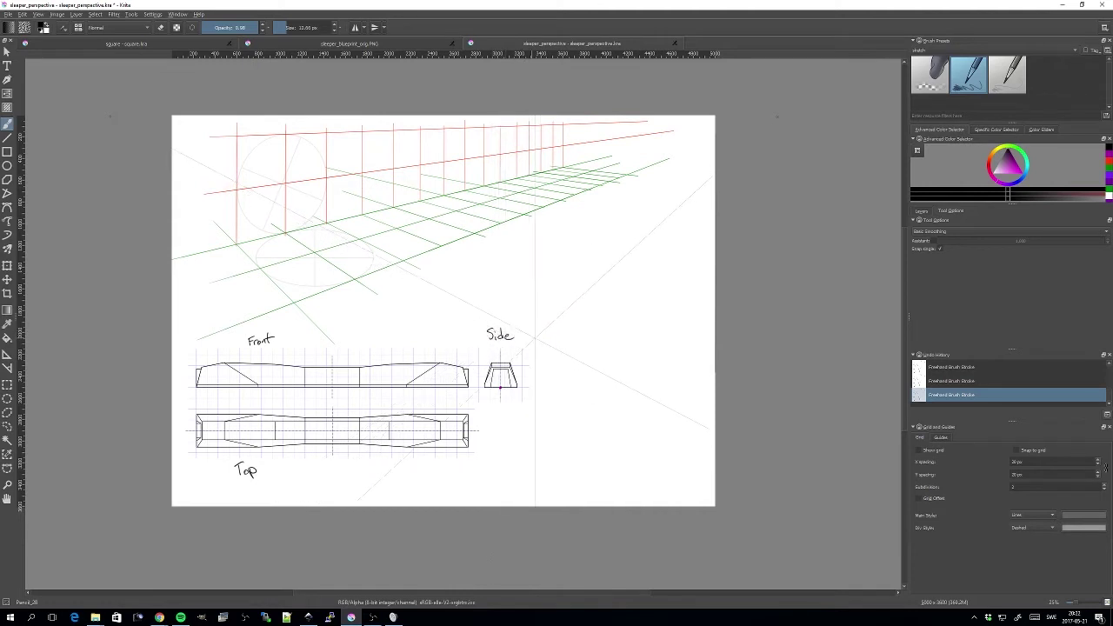
click(1108, 156)
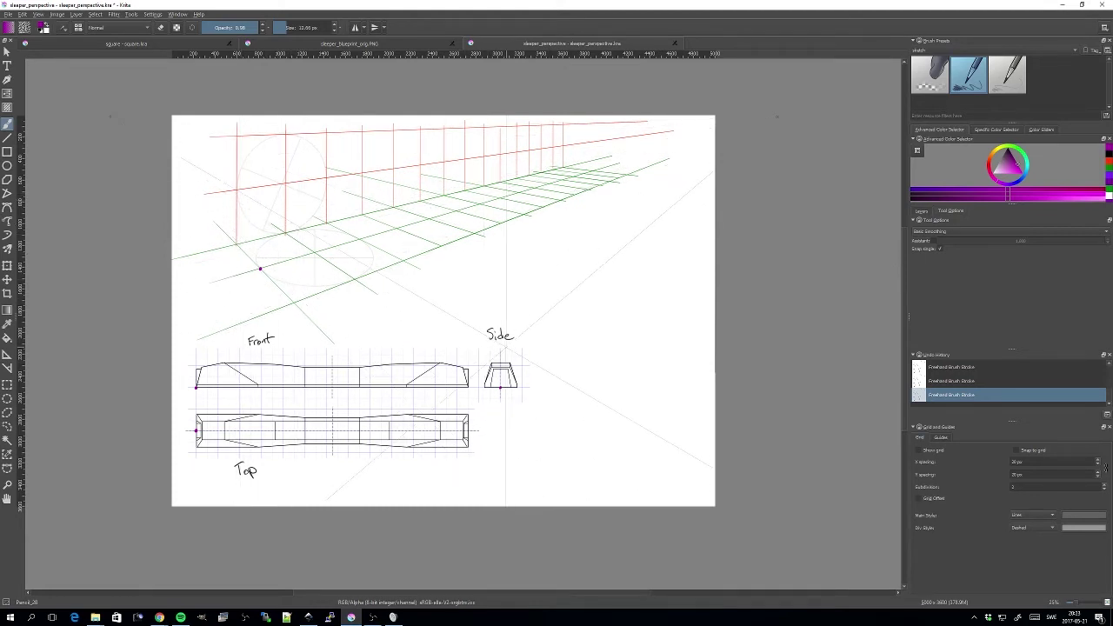
With assistant snapping on, draw red ticks above the Front view, a red vertical beside the Side view and a straight red line above the Top view
click(1109, 161)
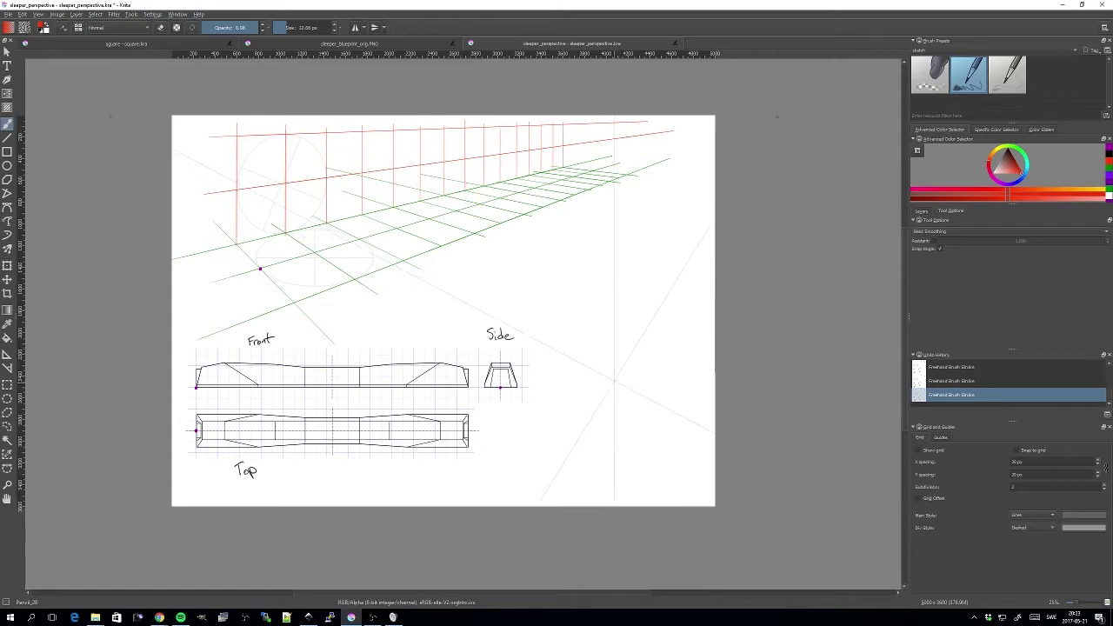
click(932, 240)
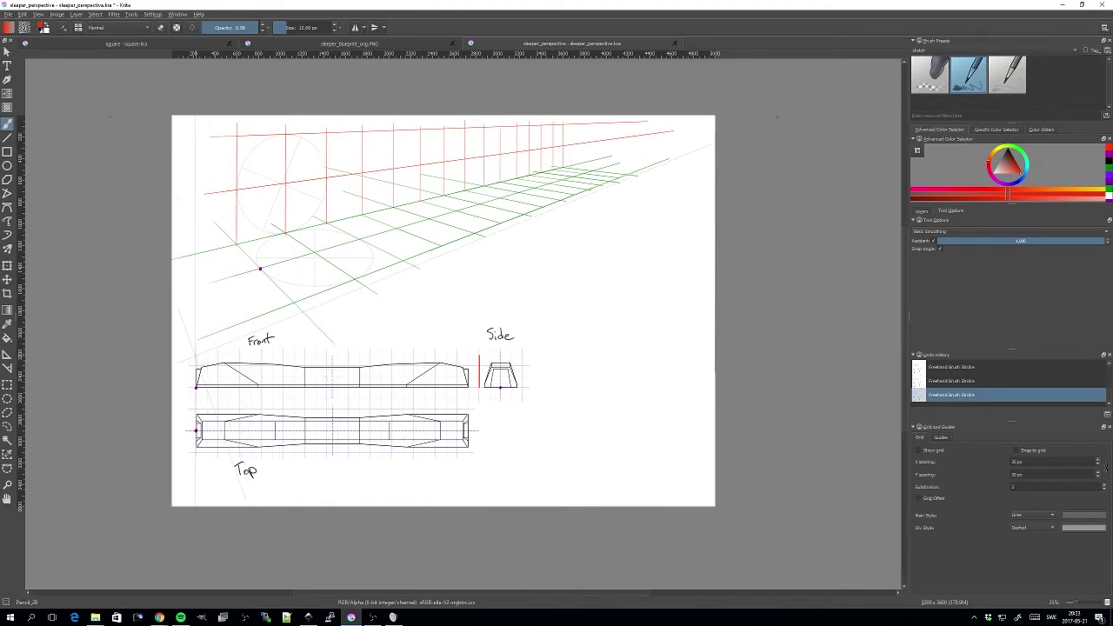
key(ctrl+z)
key(ctrl+shift+z)
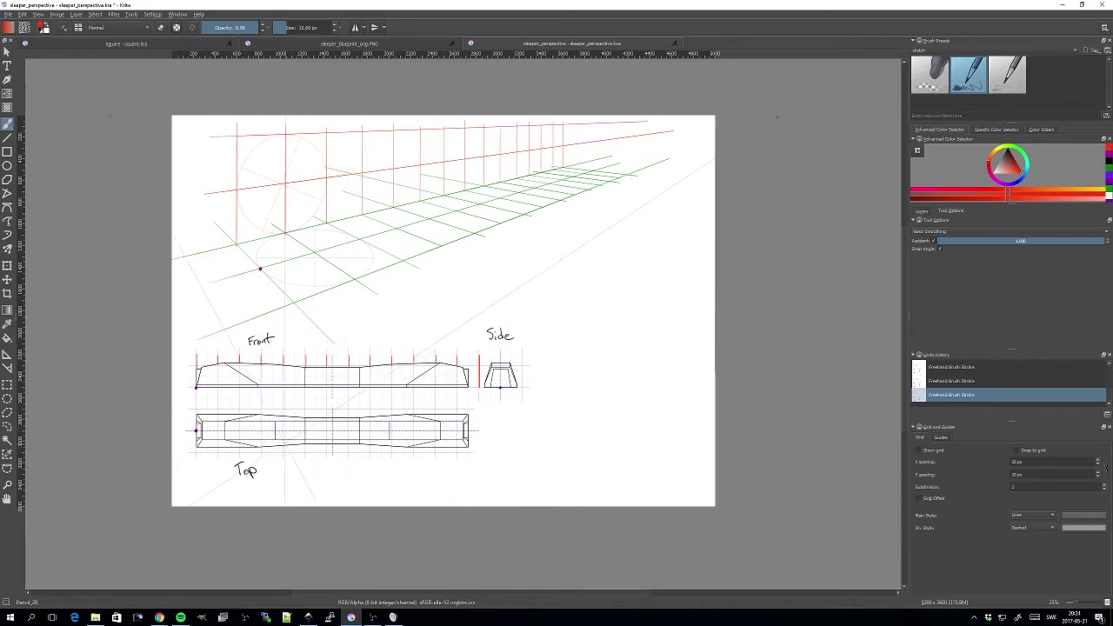
click(6, 137)
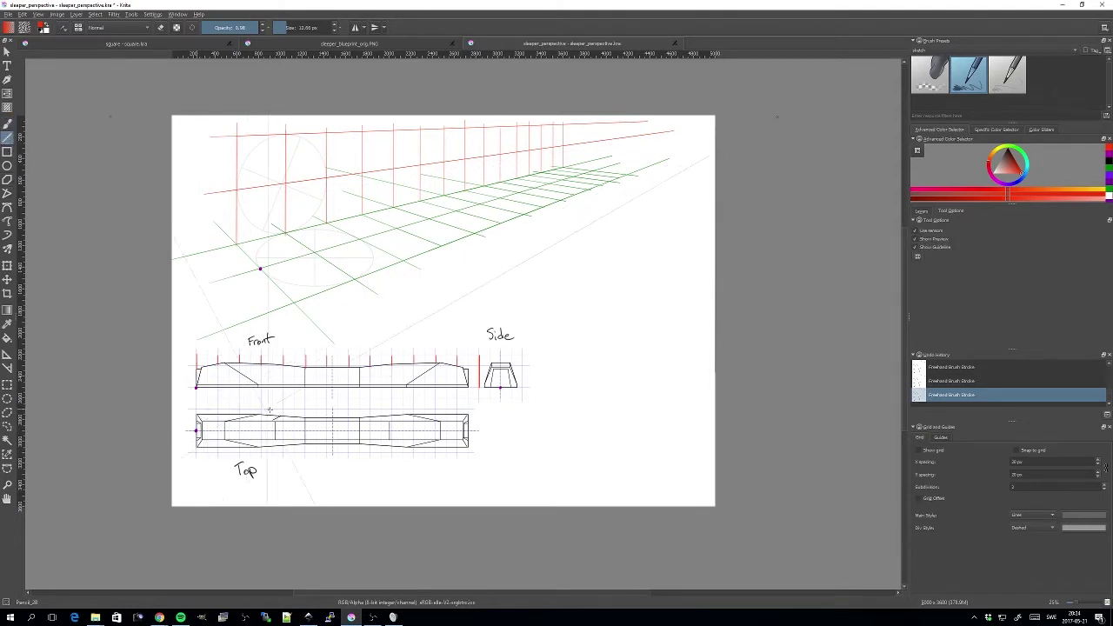
drag(469, 407, 469, 408)
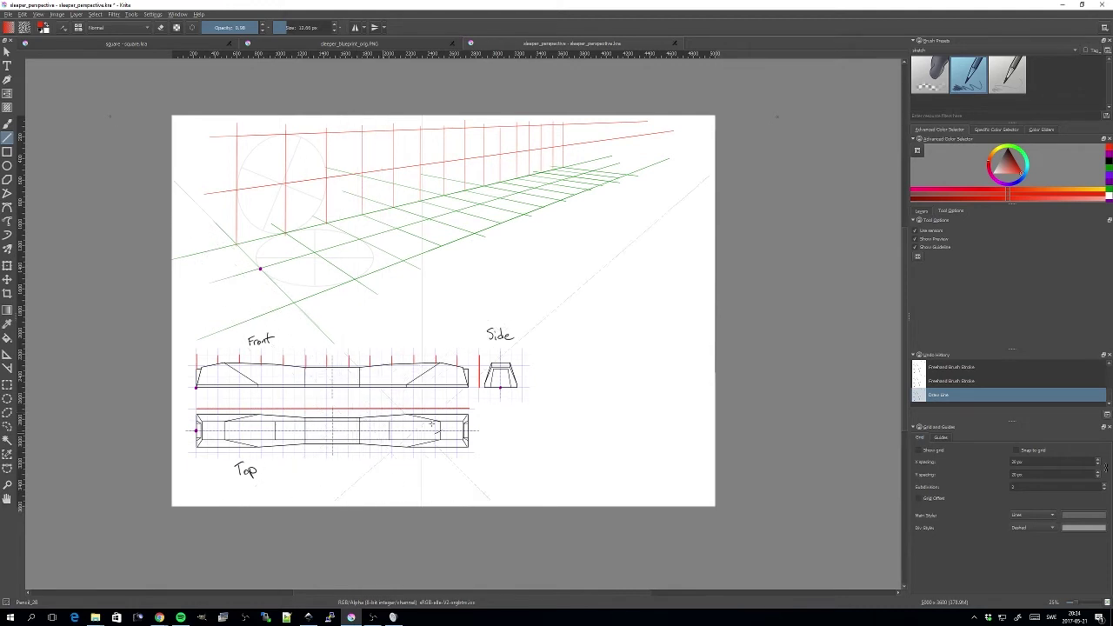
Draw straight green lines along the base of the Side view and the base of the Front view
click(1109, 178)
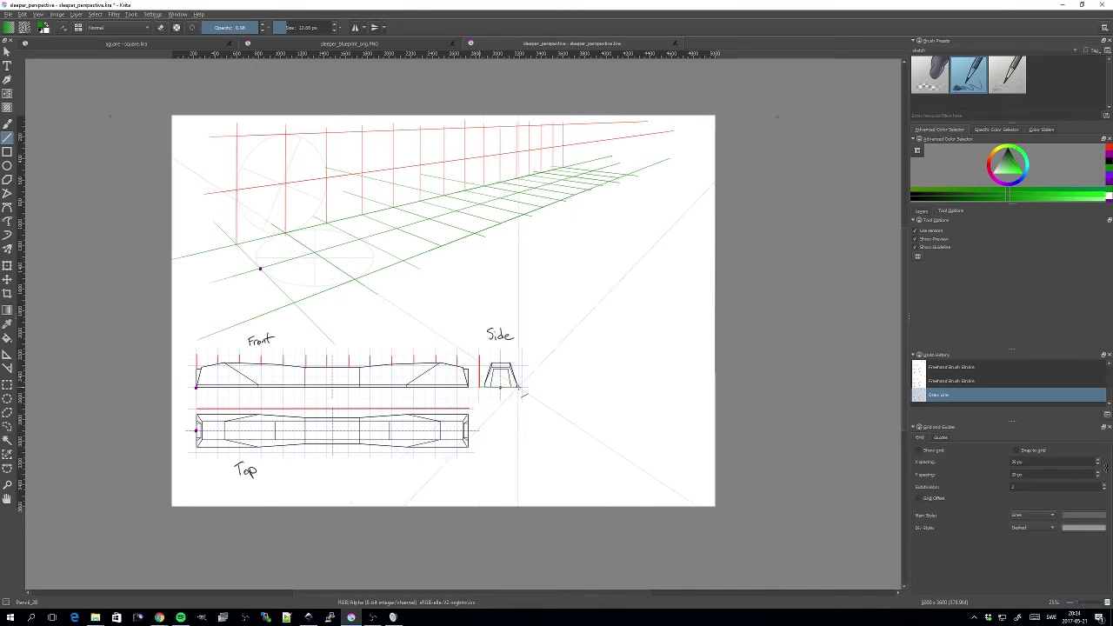
drag(521, 387, 481, 386)
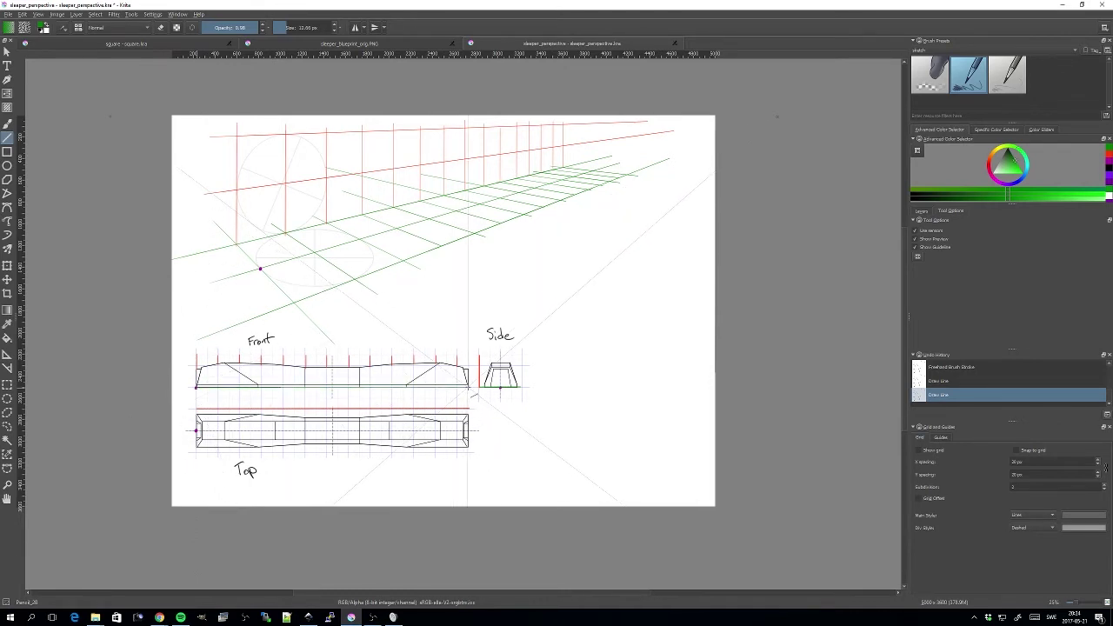
drag(472, 395, 469, 387)
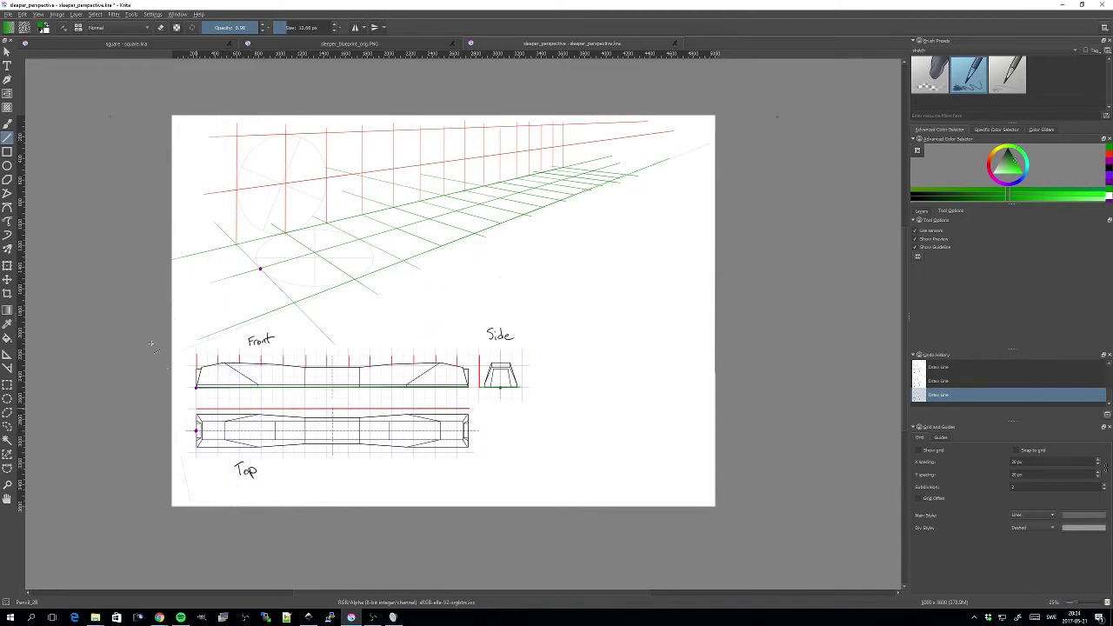
Brush short green vertical ticks at the grid divisions along the lower edge of the Top view
key(b)
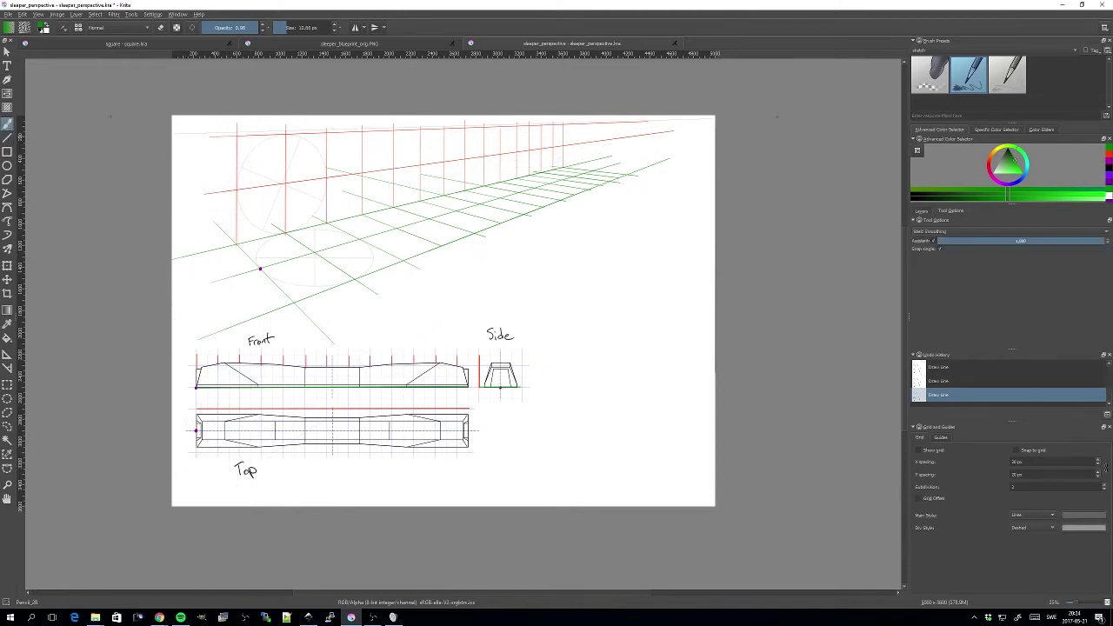
drag(199, 402, 661, 184)
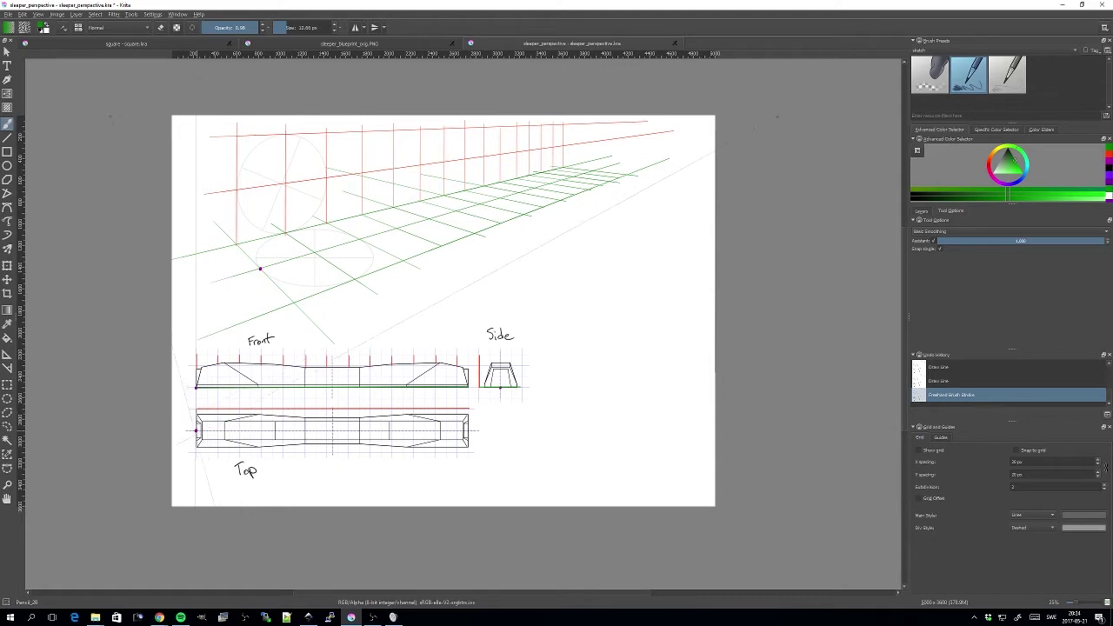
drag(218, 456, 239, 448)
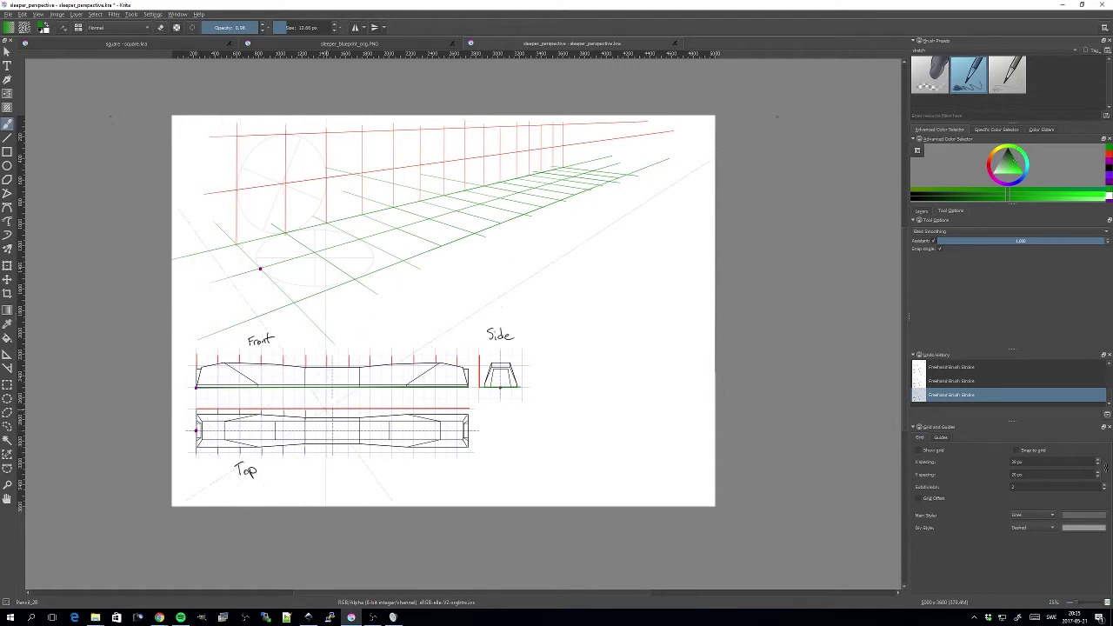
drag(349, 448, 349, 457)
drag(371, 448, 392, 456)
drag(413, 448, 436, 456)
drag(457, 448, 456, 457)
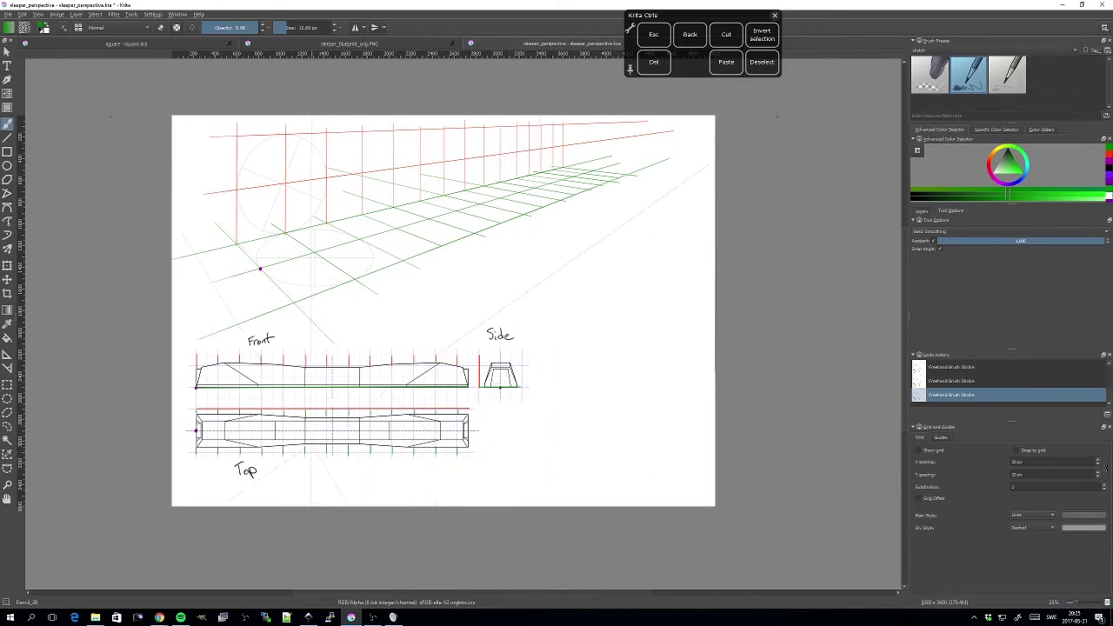
Trace the base edges of the Front and Side views with straight purple lines on a new layer above the labels
click(1110, 169)
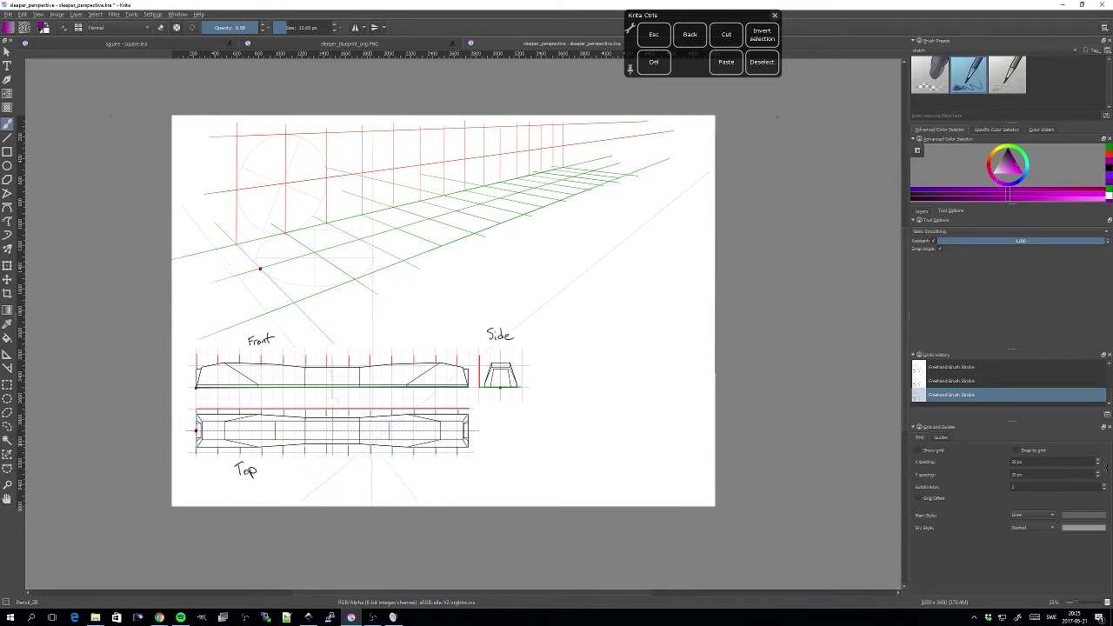
drag(394, 455, 423, 437)
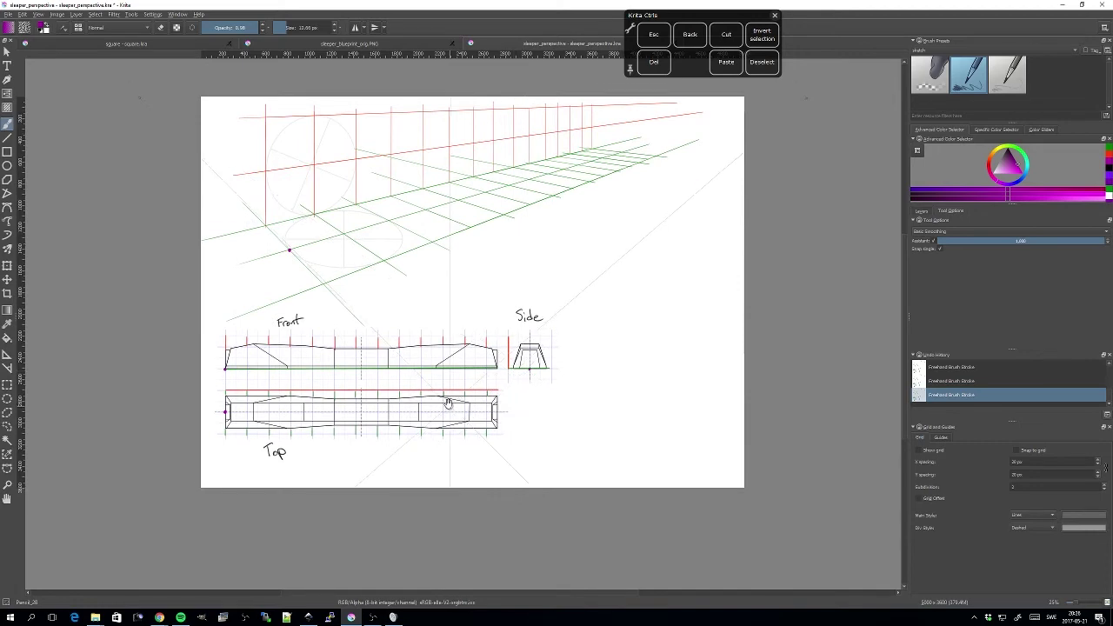
drag(462, 382, 446, 372)
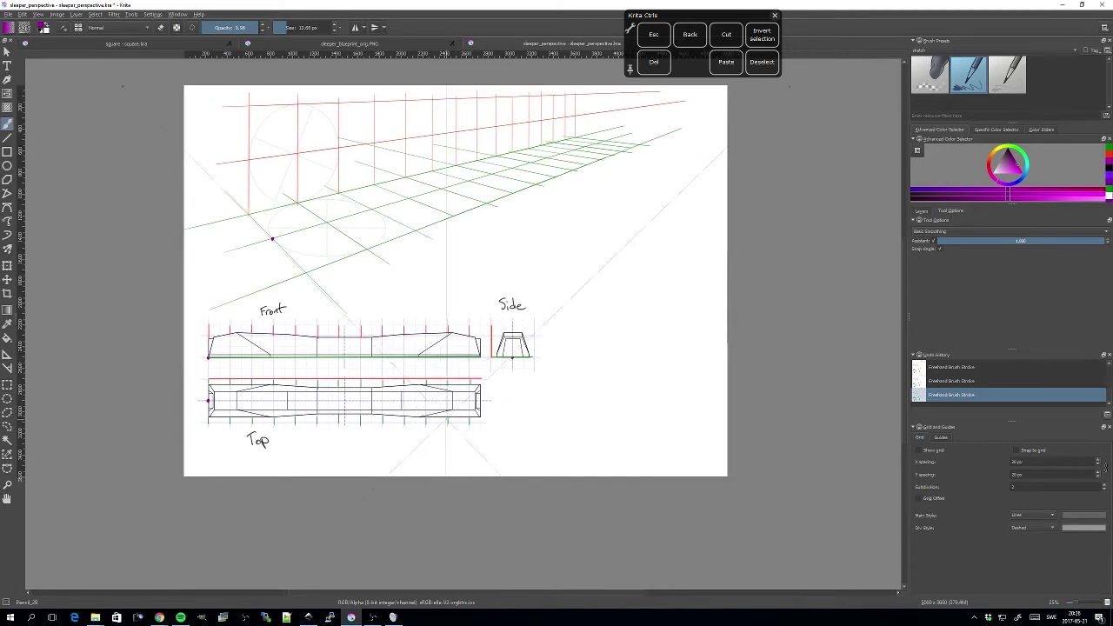
key(plus)
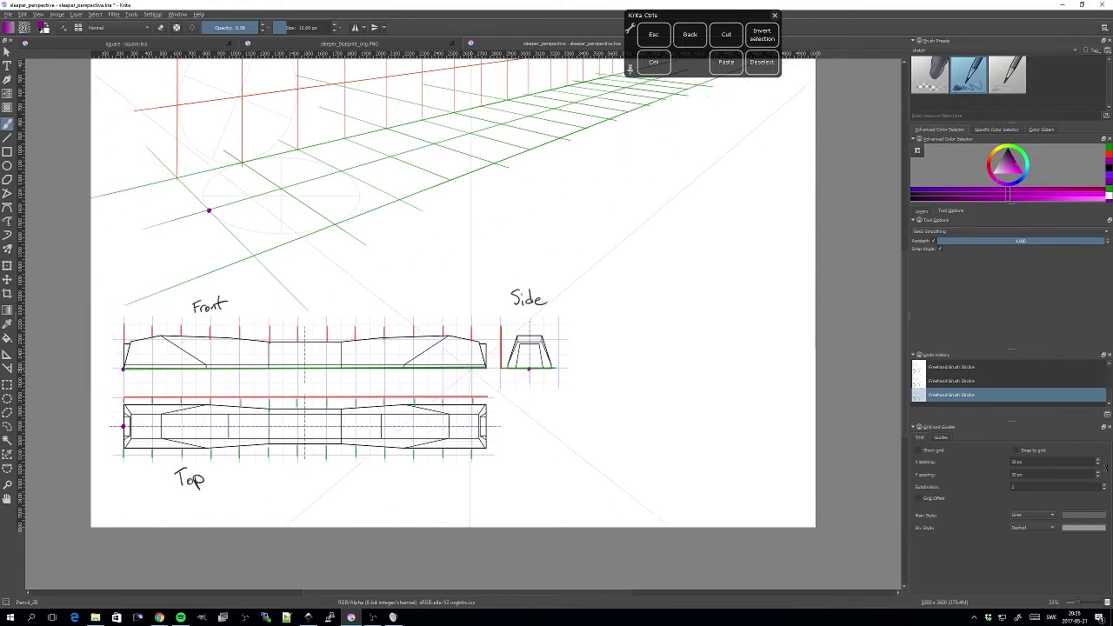
click(7, 137)
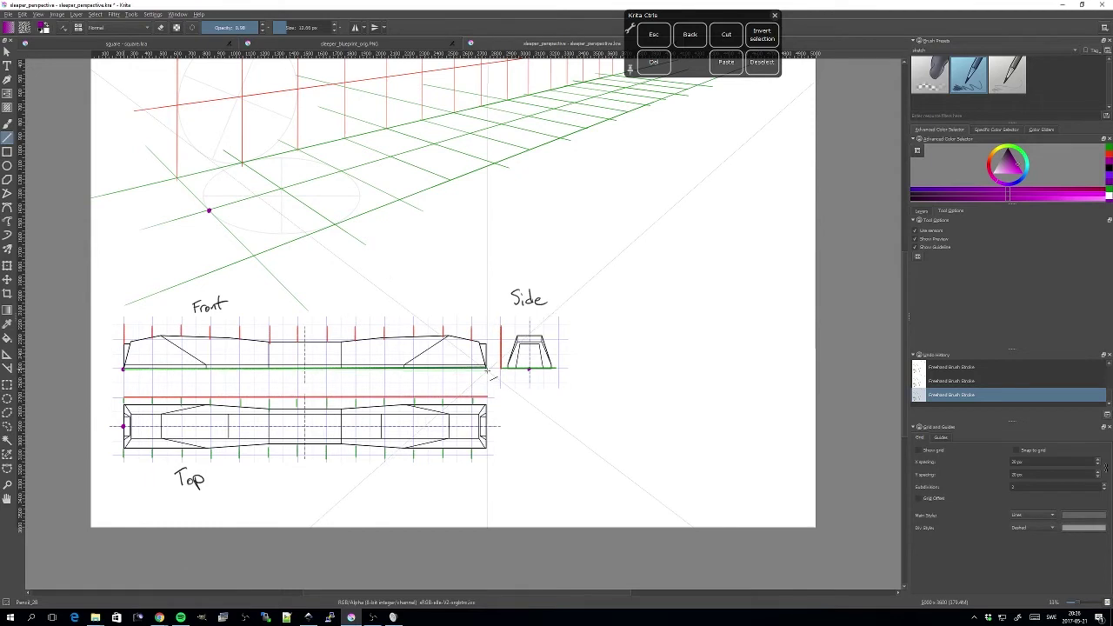
drag(486, 367, 486, 368)
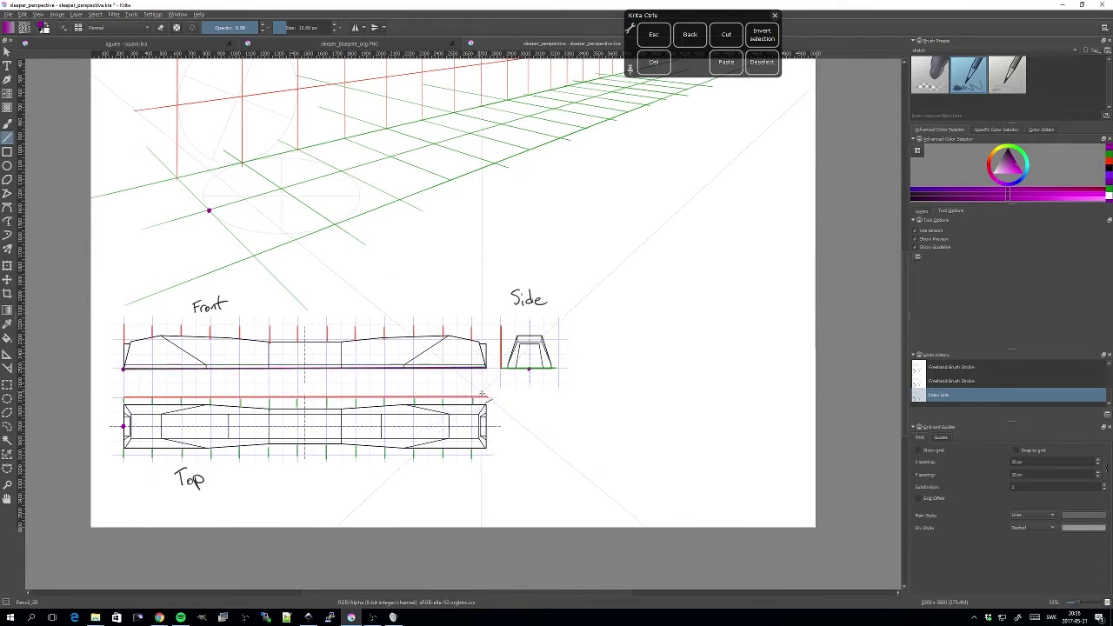
key(ctrl+z)
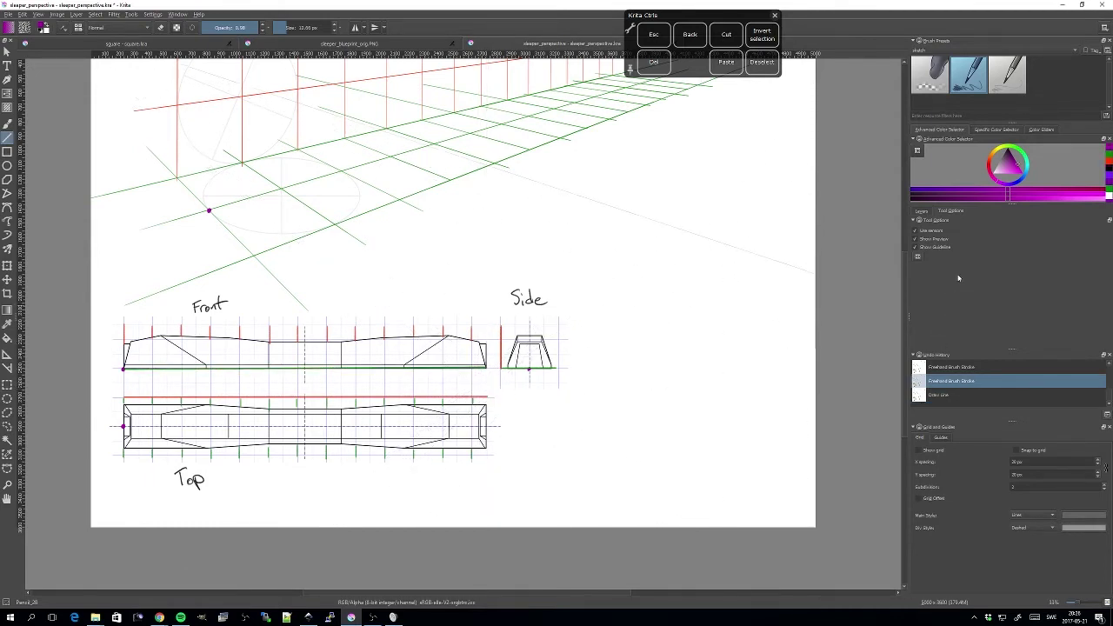
click(922, 211)
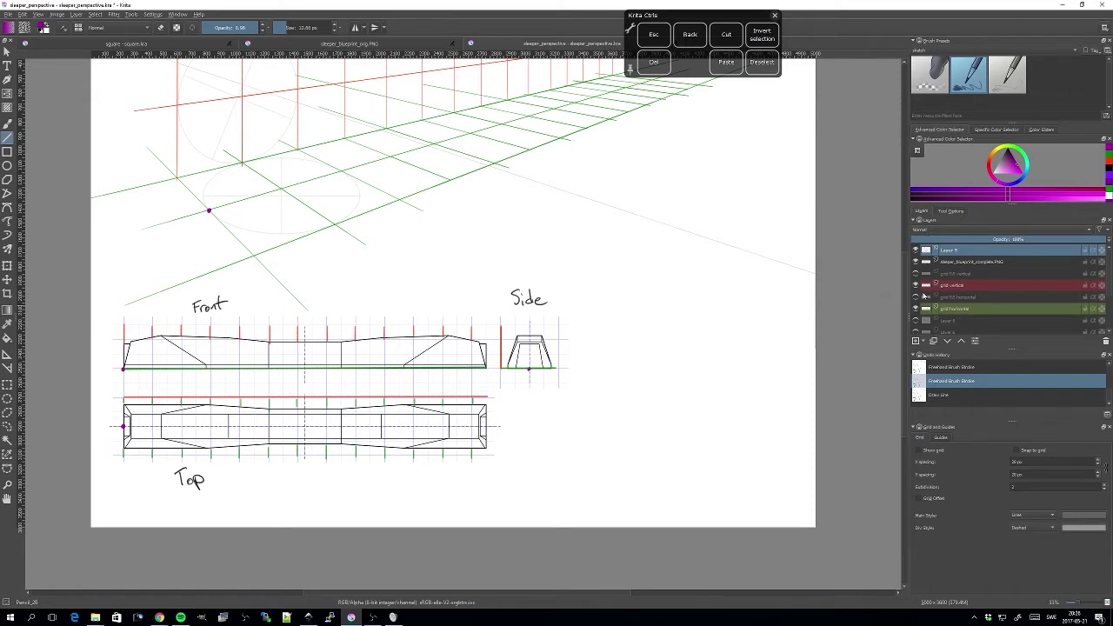
click(916, 340)
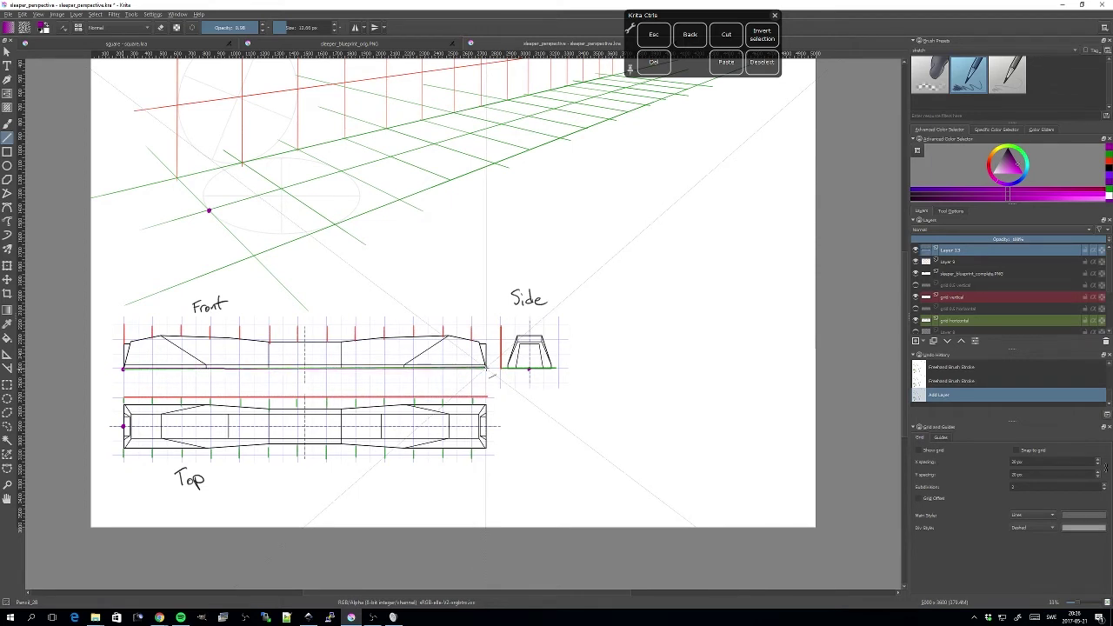
drag(489, 370, 123, 369)
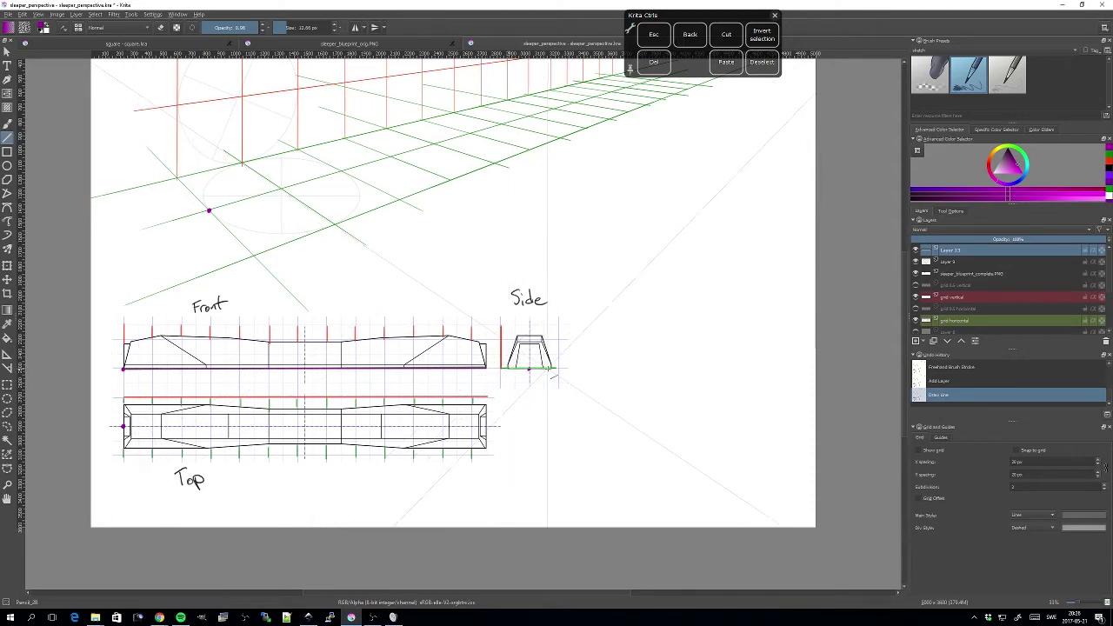
click(557, 376)
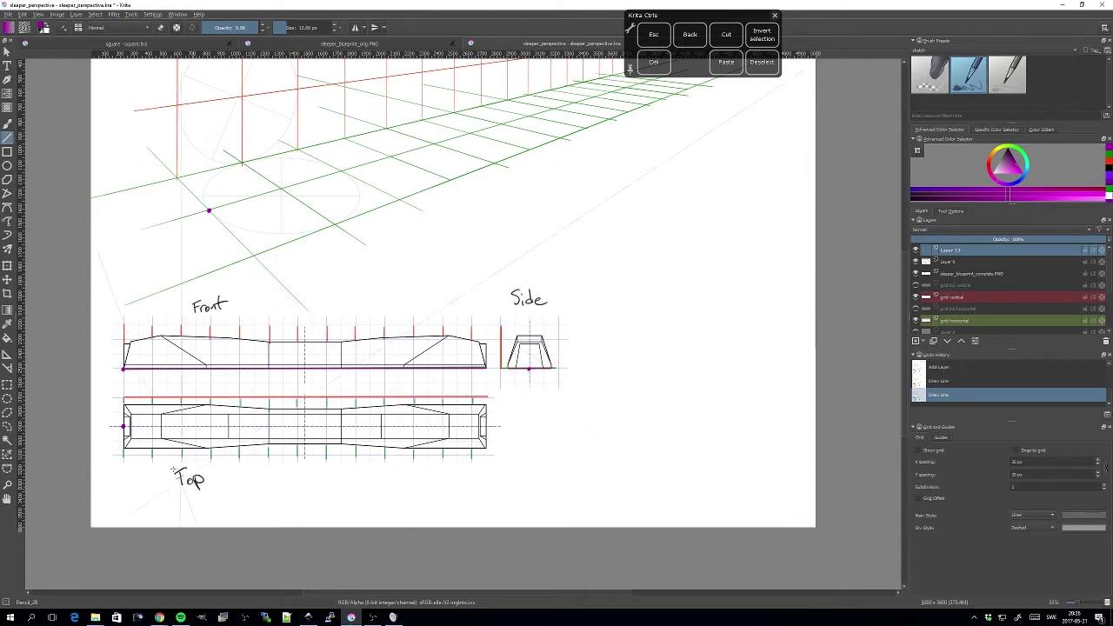
Trace the full outer outline of the Top view with straight purple lines, following its narrowed middle section
drag(123, 405, 123, 450)
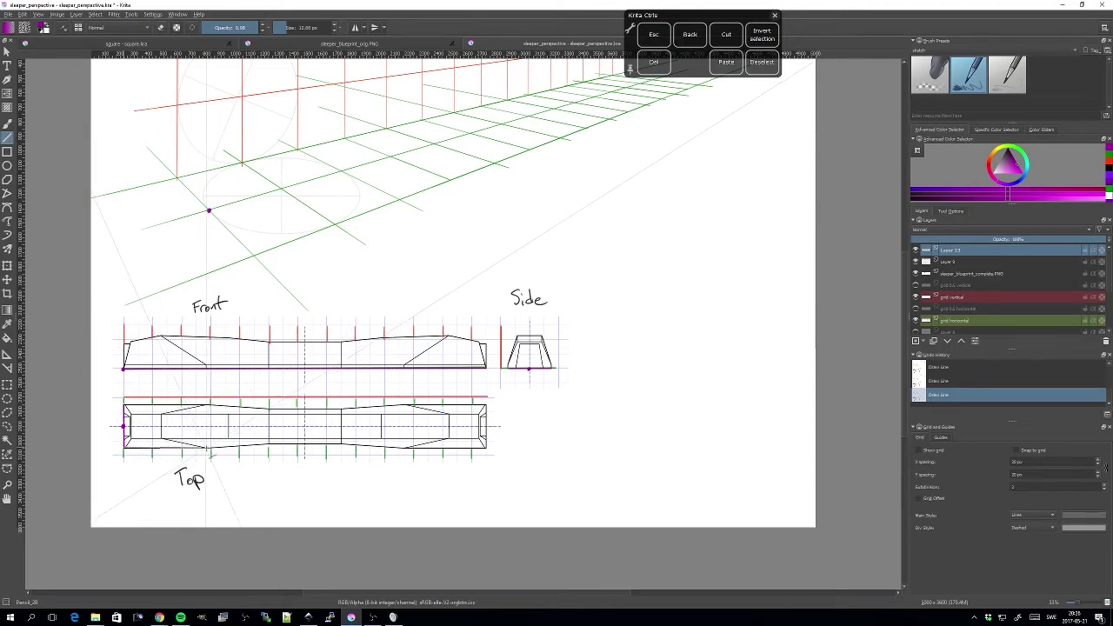
drag(268, 445, 406, 449)
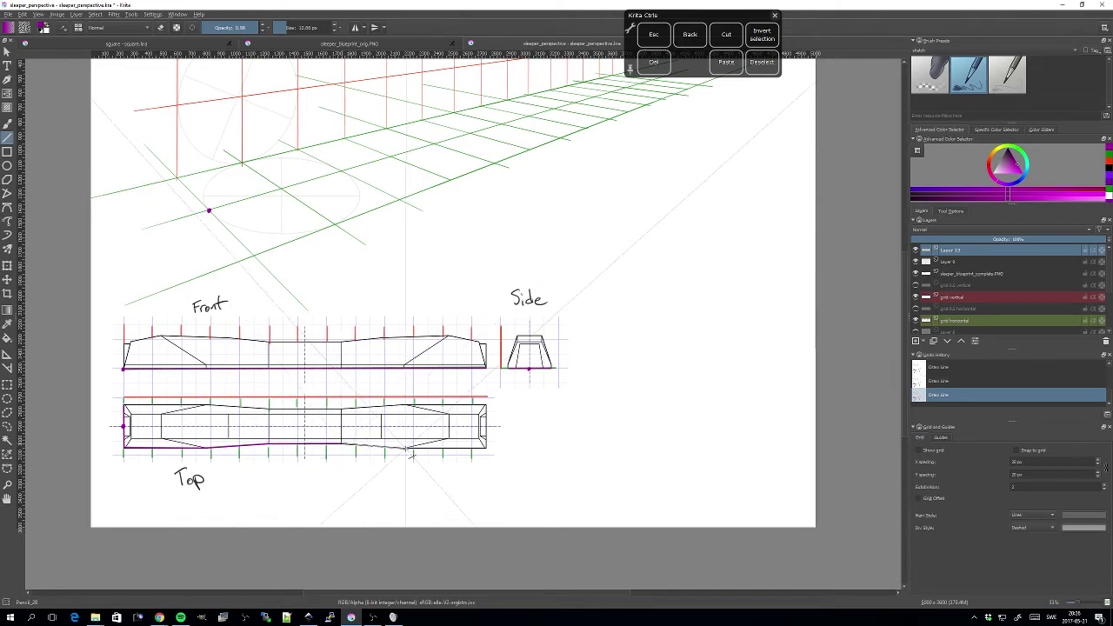
drag(406, 449, 487, 405)
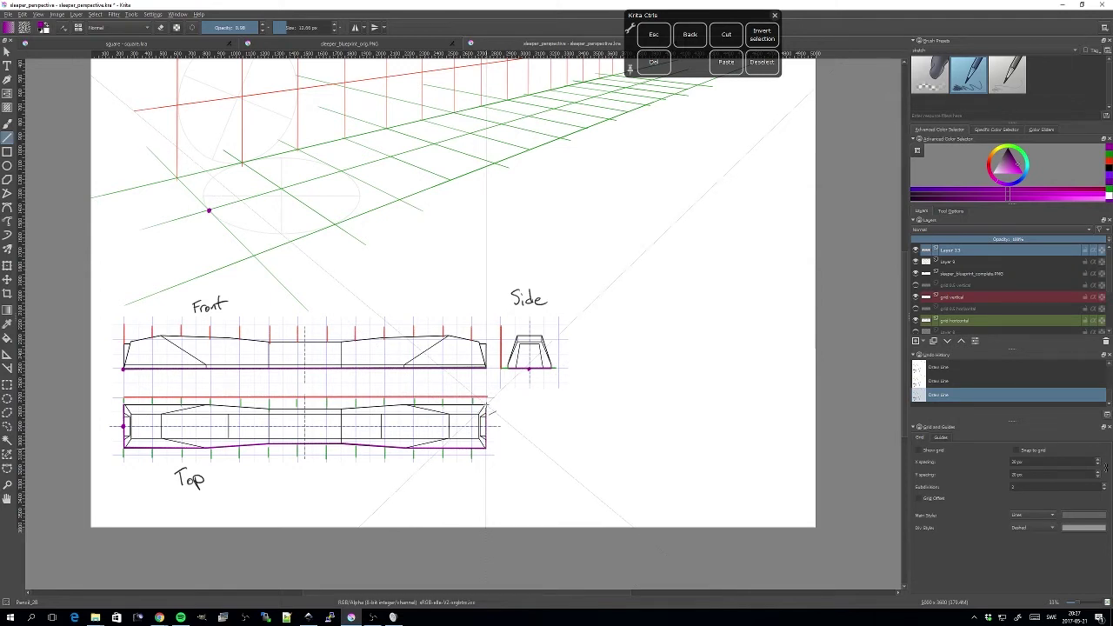
drag(486, 448, 486, 405)
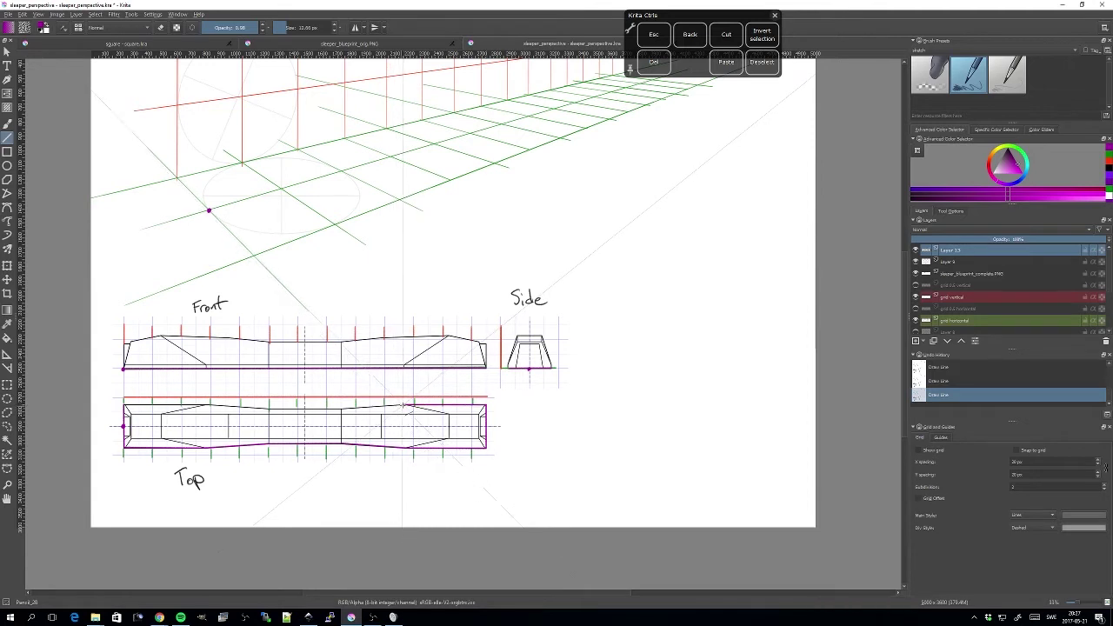
drag(339, 409, 403, 405)
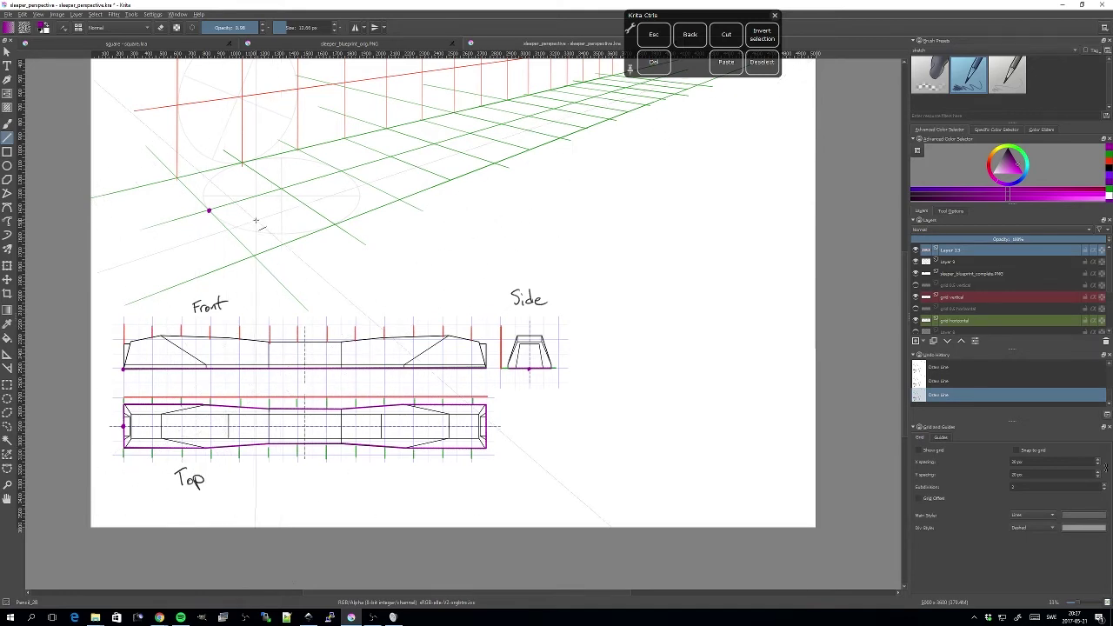
Brush a purple dot on the Top view's lower-left outline corner and short ticks at its grid line and the perspective grid's near corner
drag(267, 226, 271, 256)
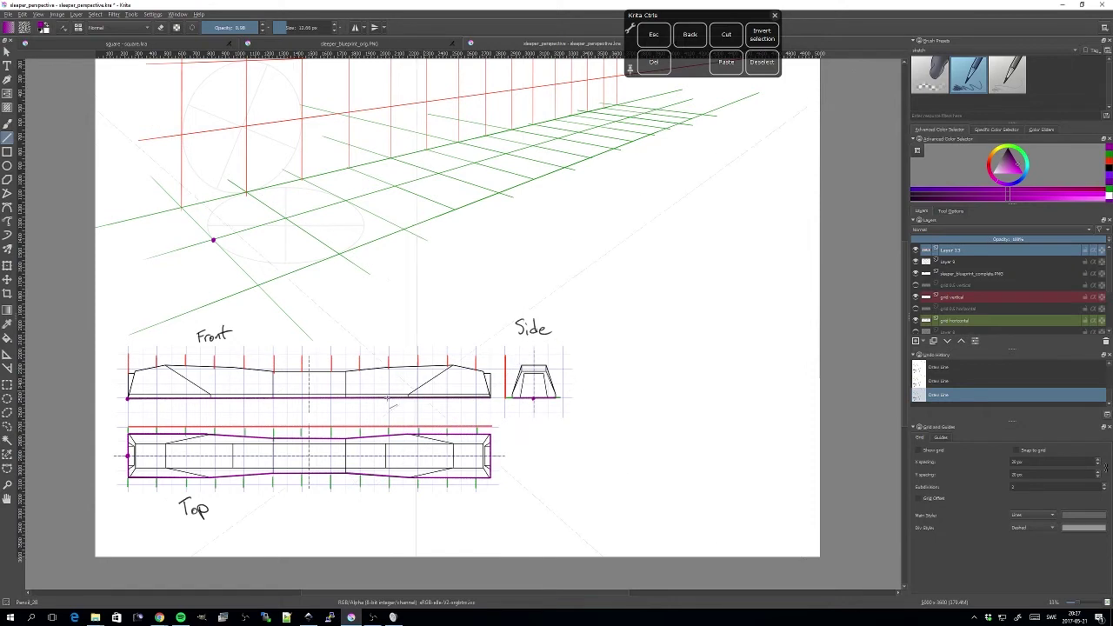
click(8, 125)
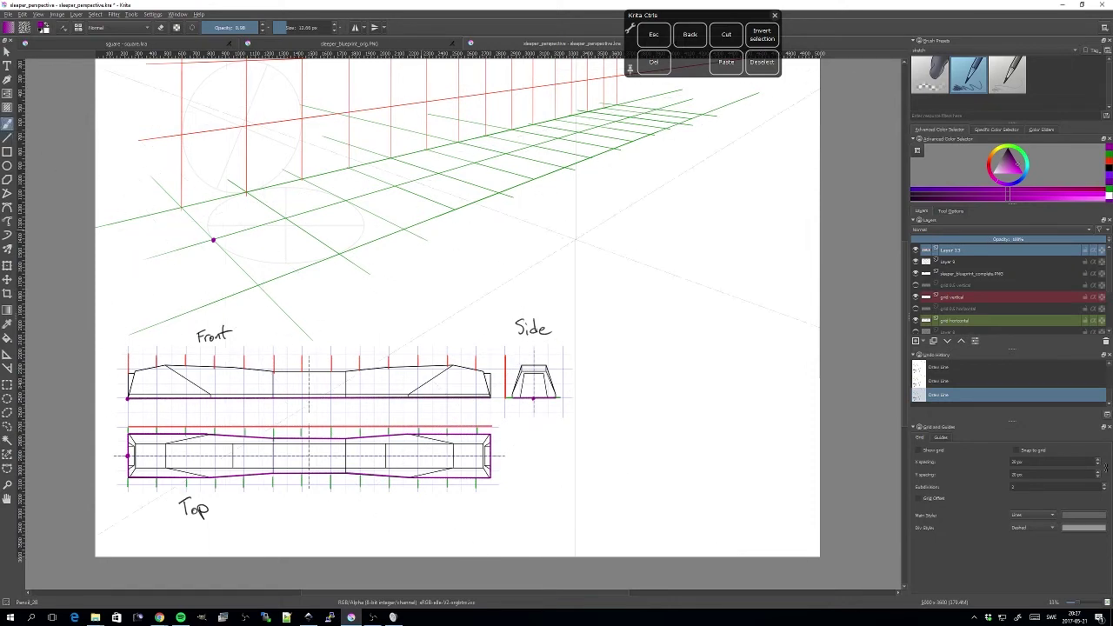
click(950, 211)
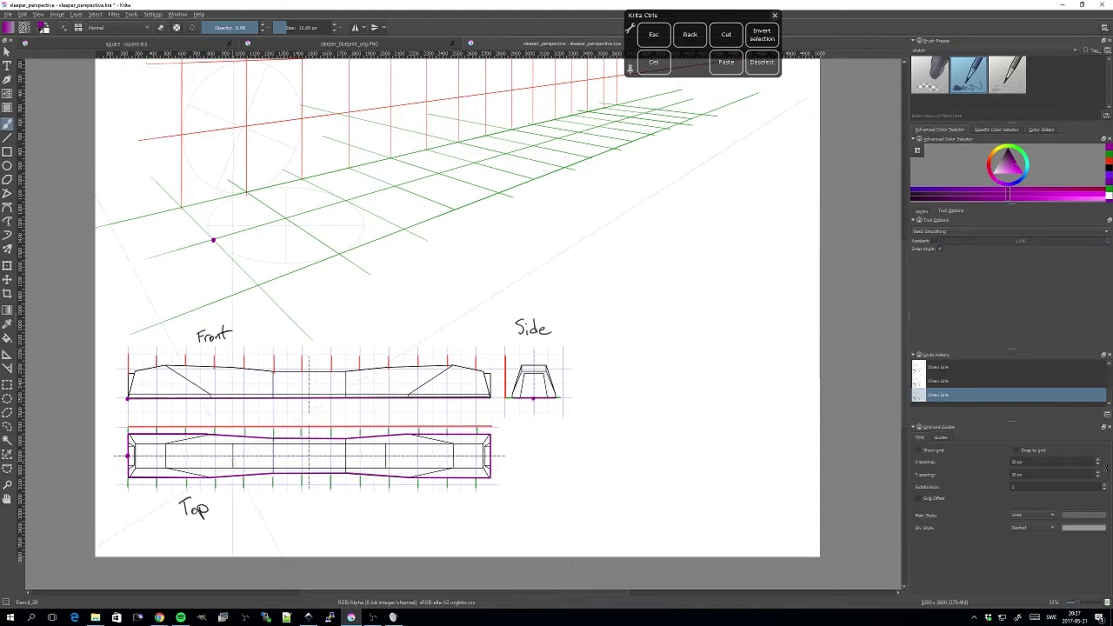
click(128, 477)
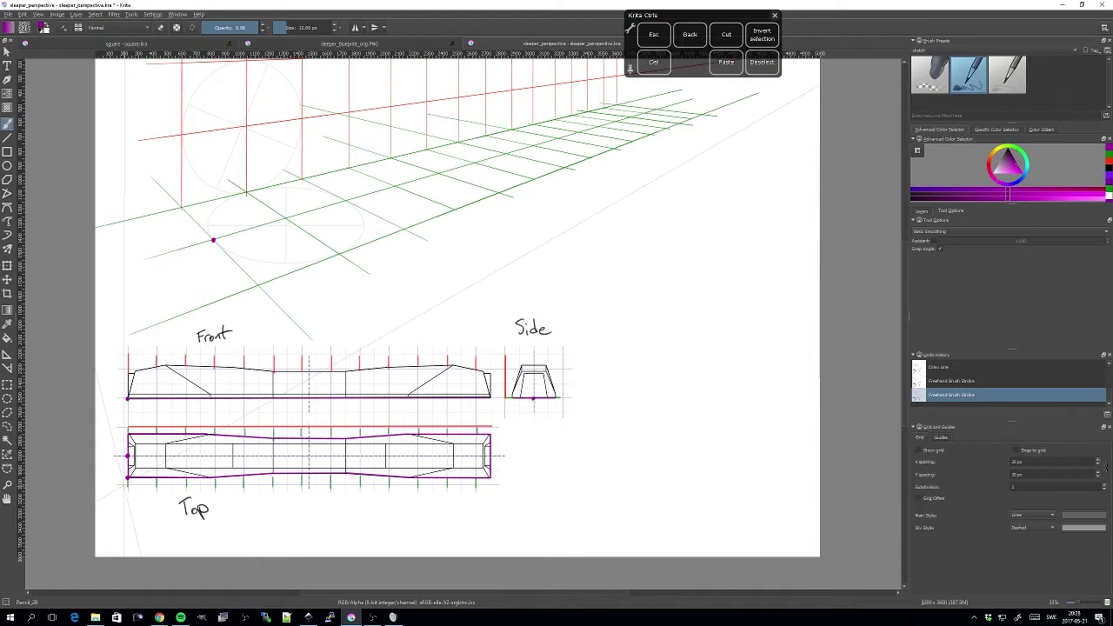
drag(123, 485, 129, 484)
drag(253, 288, 260, 286)
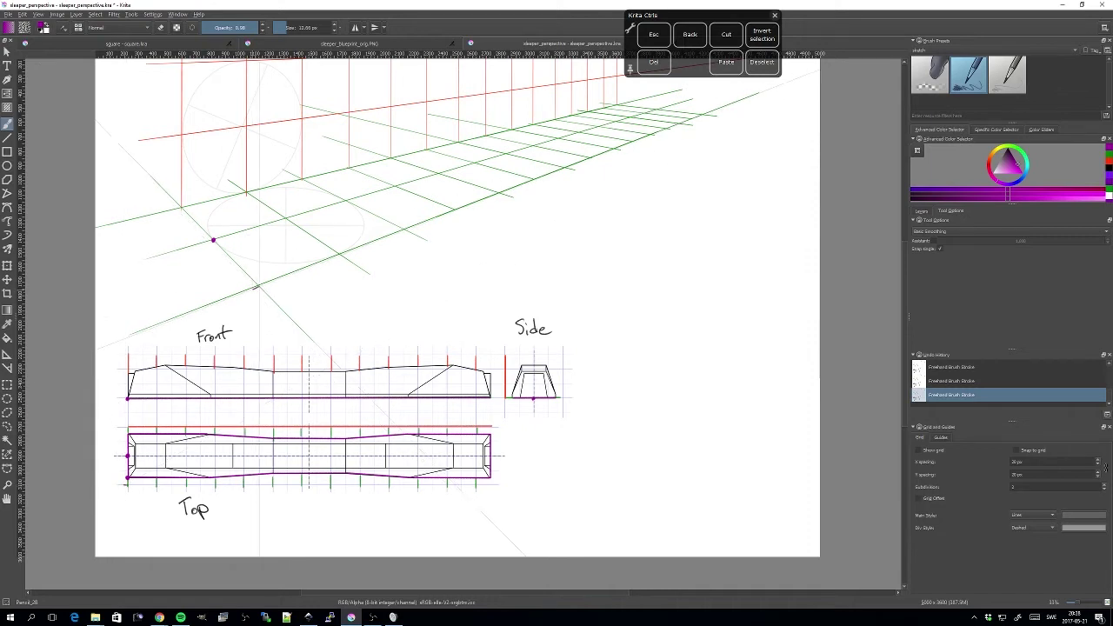
key(ctrl+z)
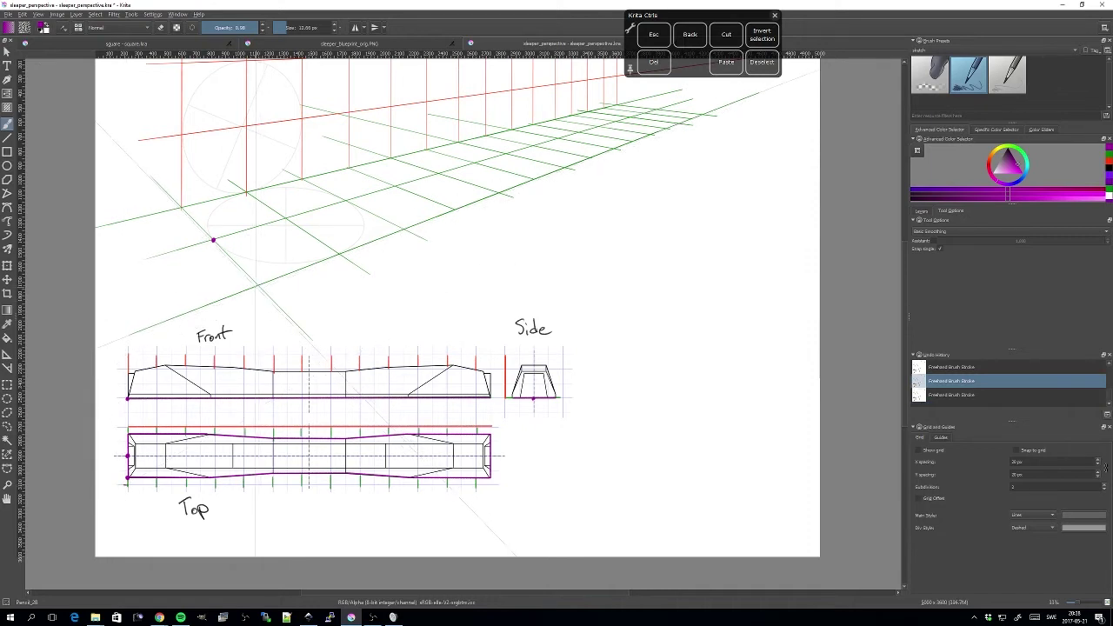
drag(253, 288, 257, 286)
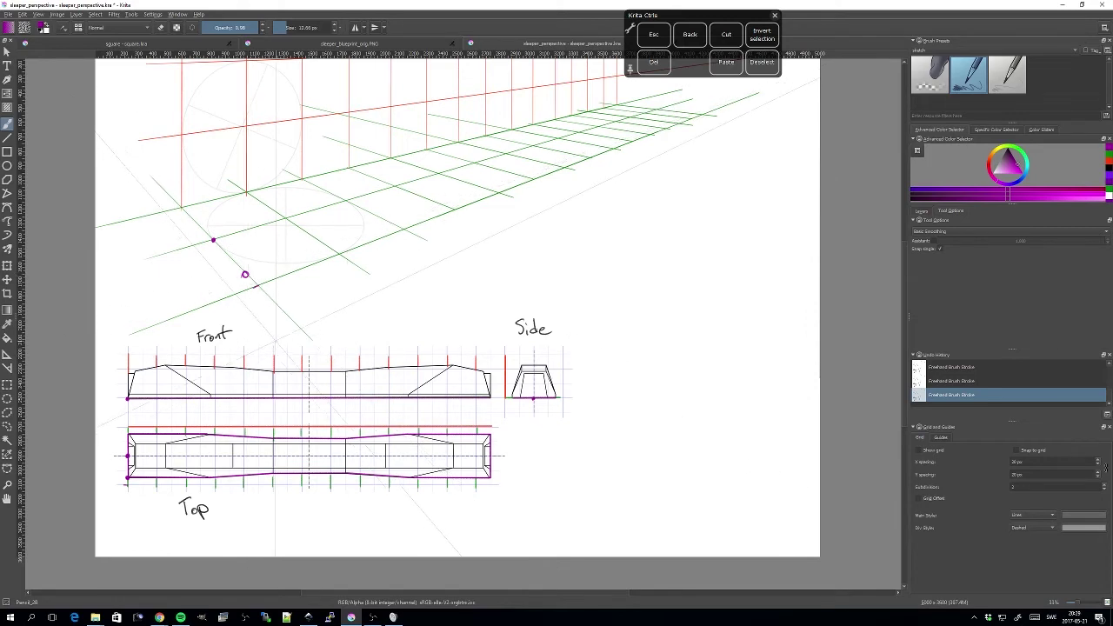
Show the grid 0.5 vertical and grid 0.5 horizontal layers, and erase the circle and tick near the perspective grid's near corner
mouse_move(393, 330)
mouse_down()
mouse_move(382, 345)
mouse_move(394, 342)
mouse_up()
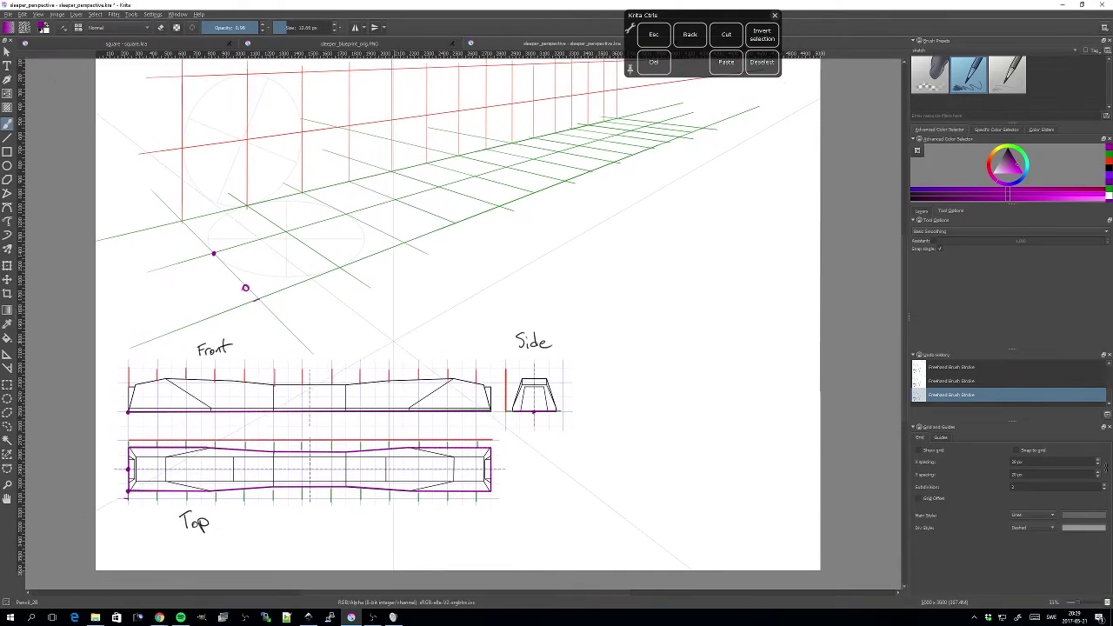
click(922, 211)
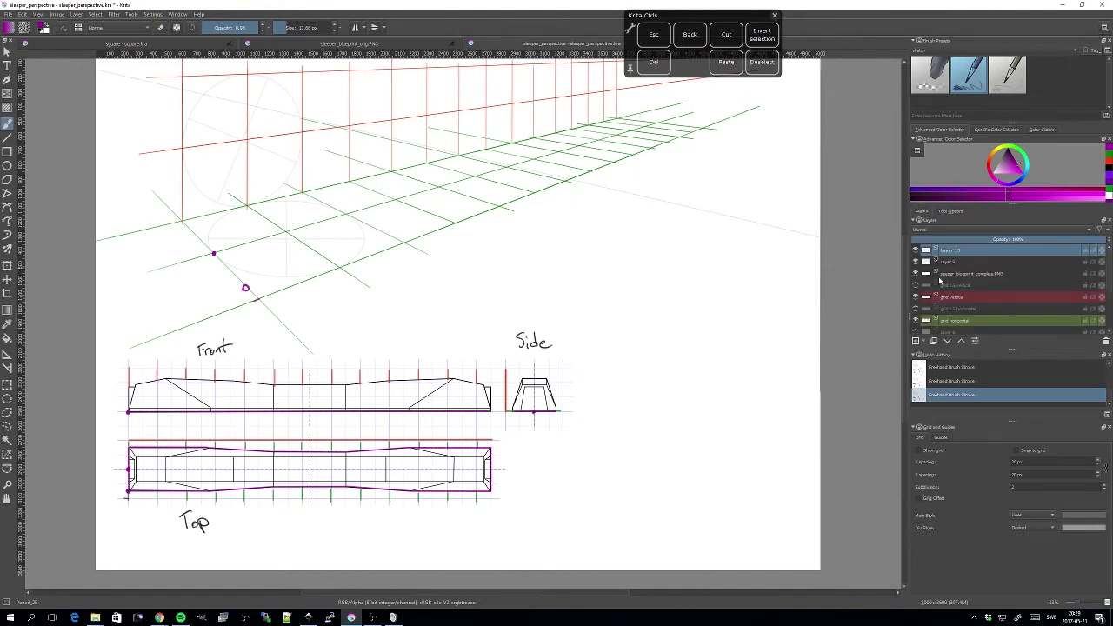
click(915, 284)
click(916, 308)
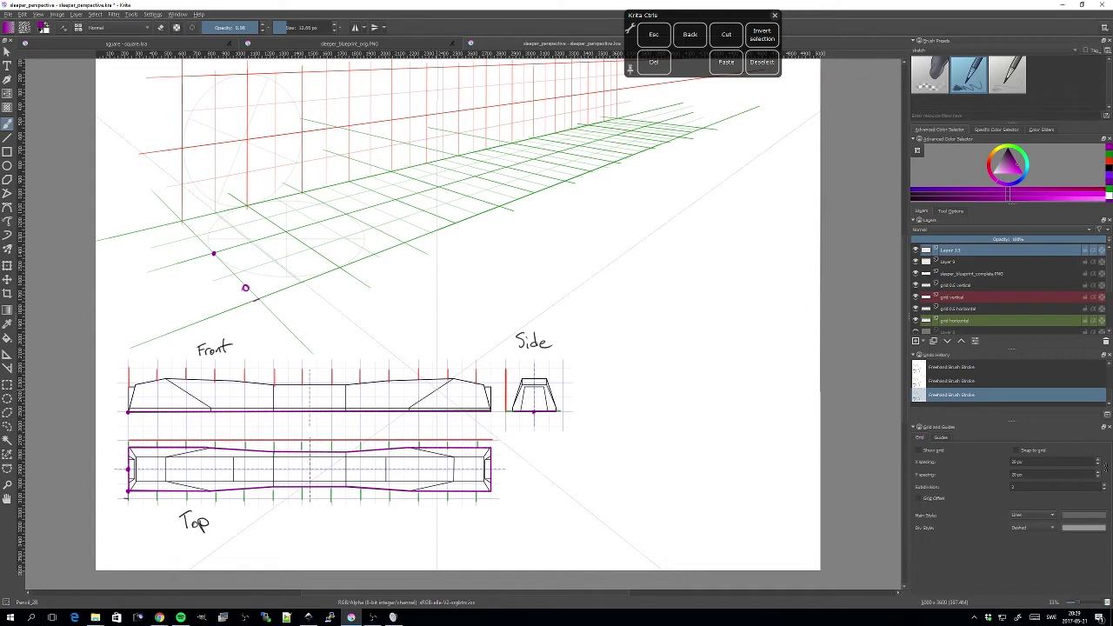
key(e)
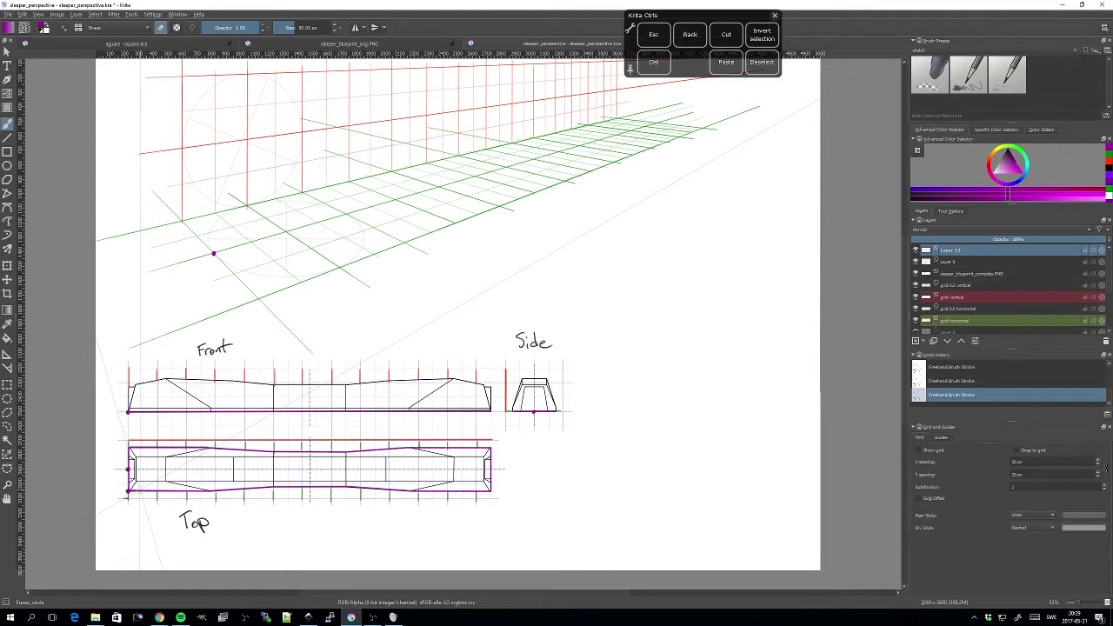
key(e)
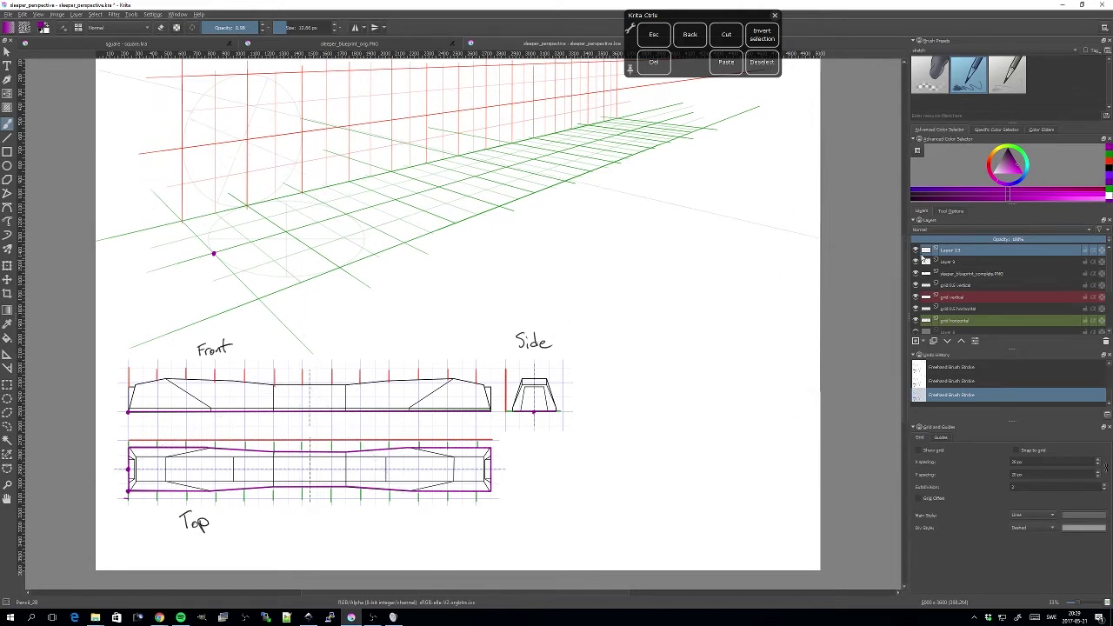
On a new layer with the traced outline hidden, dot the Top view's lower-left corner and first bend and their matching perspective grid positions, without circles
key(Insert)
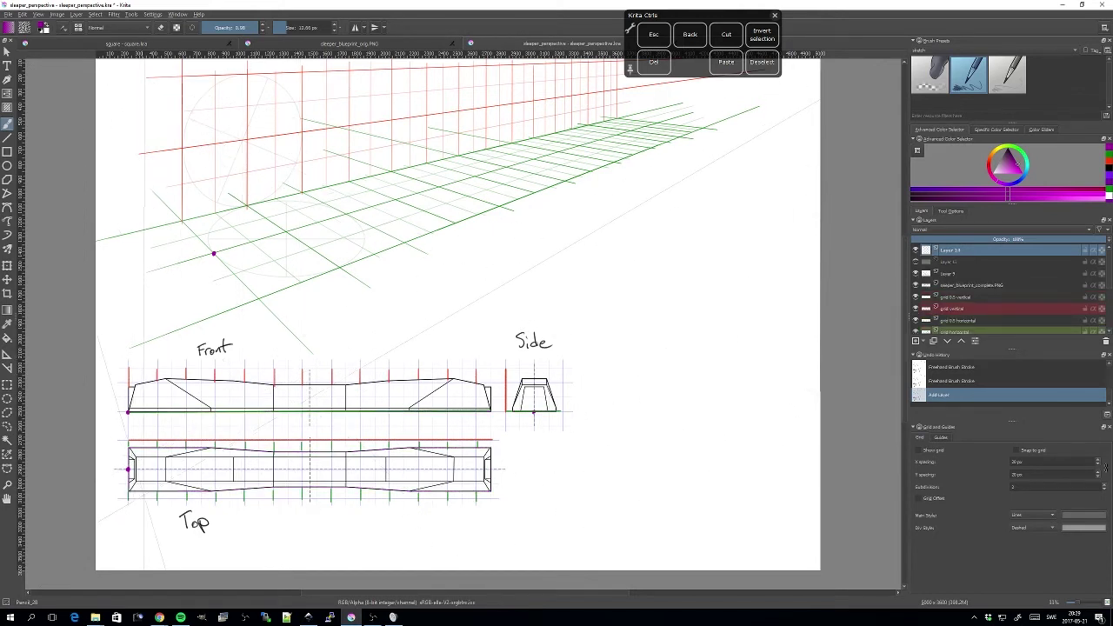
click(128, 491)
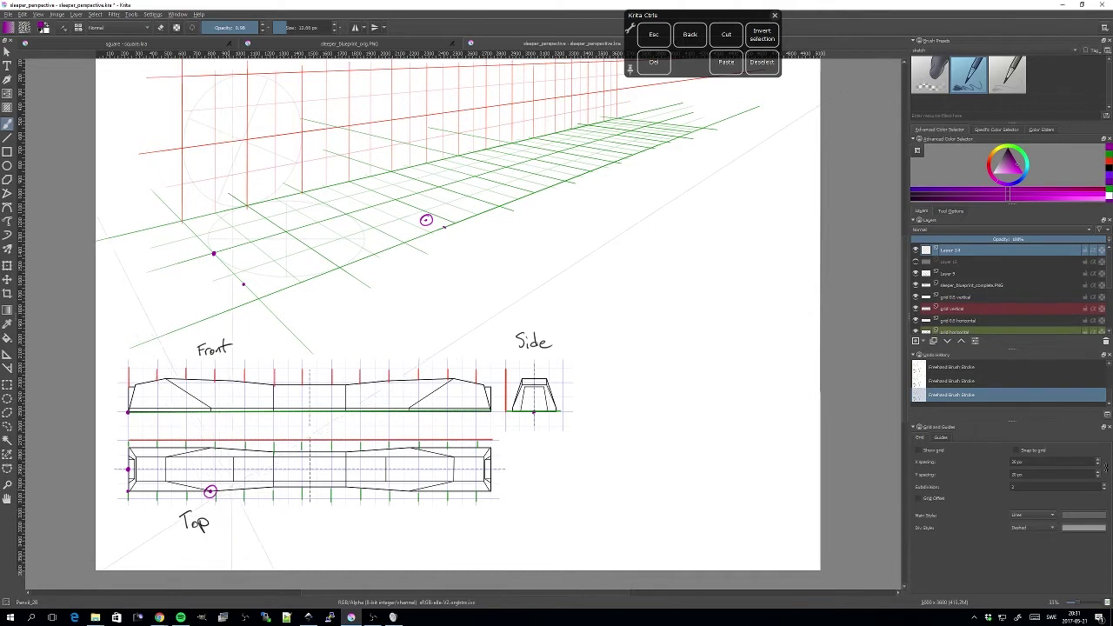
key(ctrl+z)
key(ctrl+z)
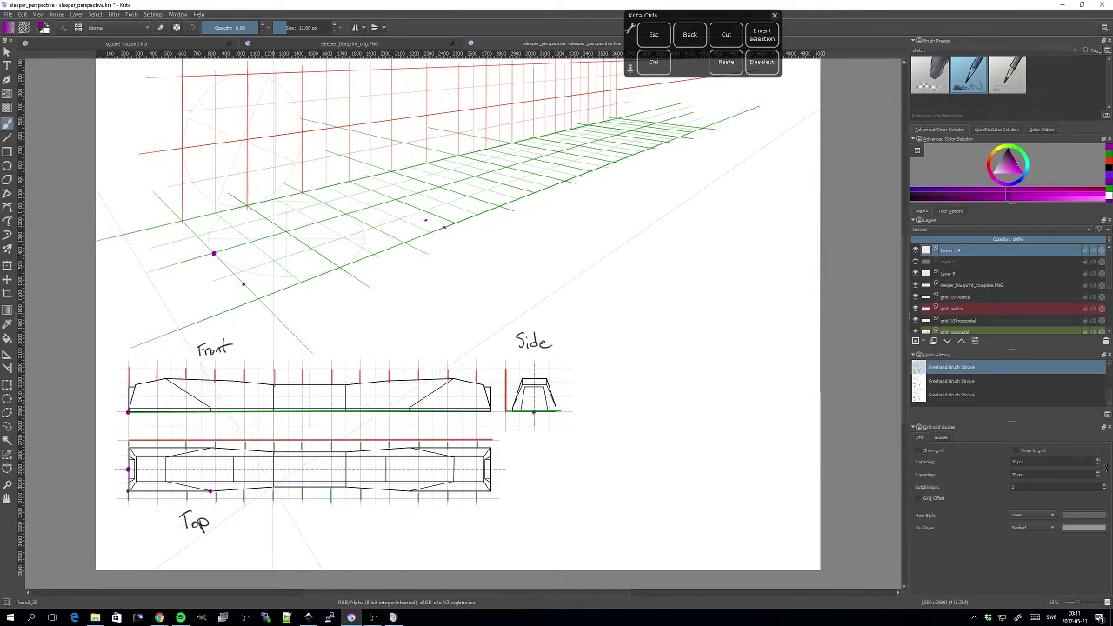
Dot the remaining bends along the Top view's lower edge and plot the matching outline points through the far end of the perspective ground grid
click(273, 487)
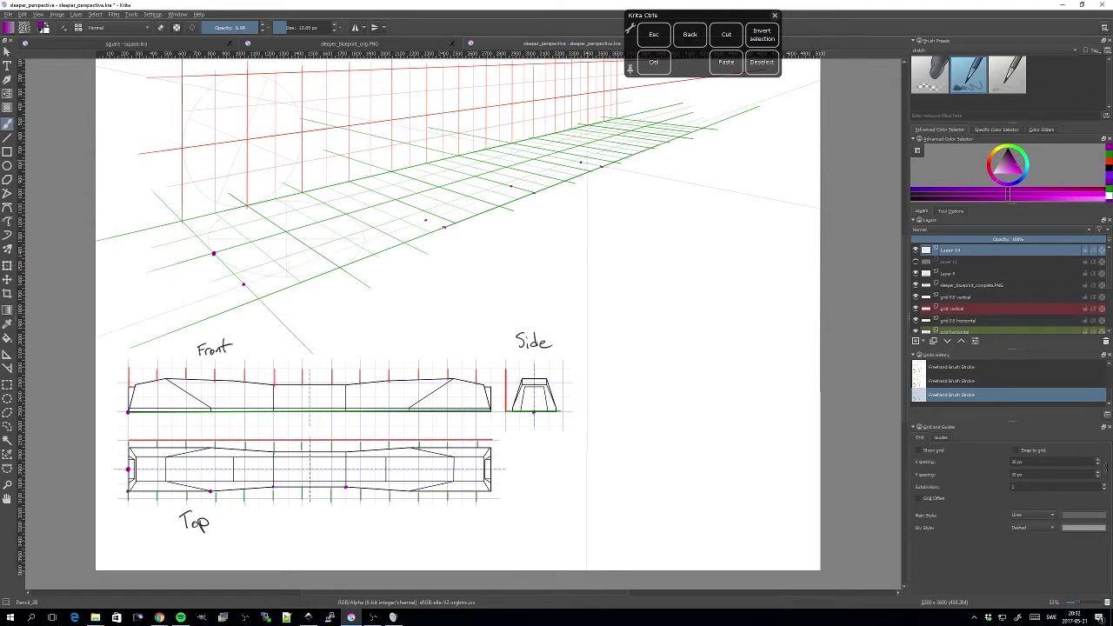
drag(544, 249, 500, 279)
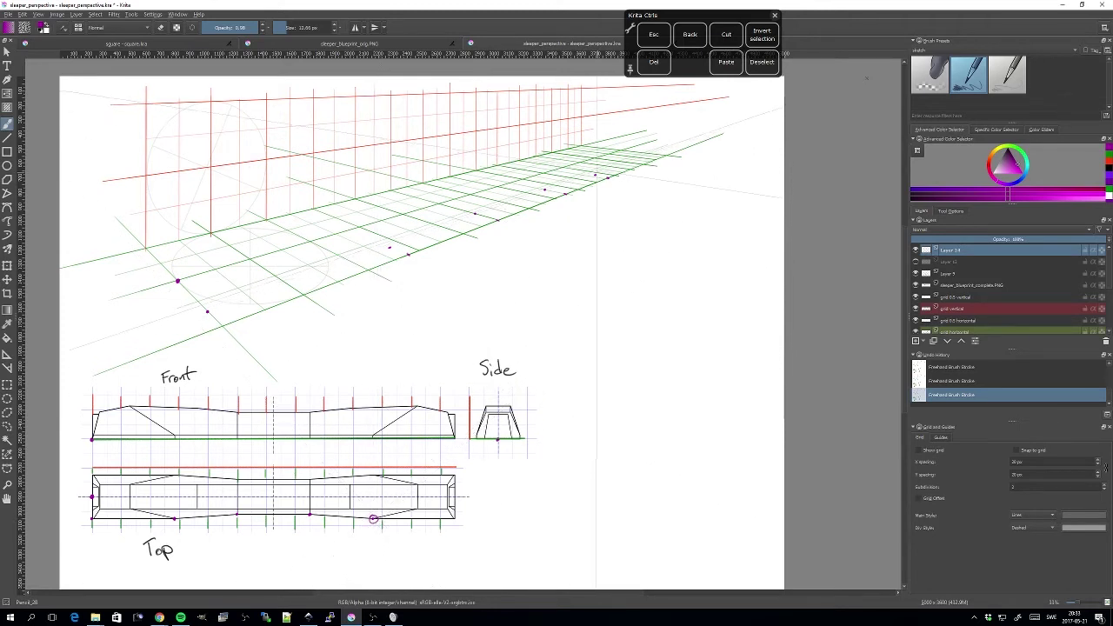
key(ctrl+z)
key(ctrl+z)
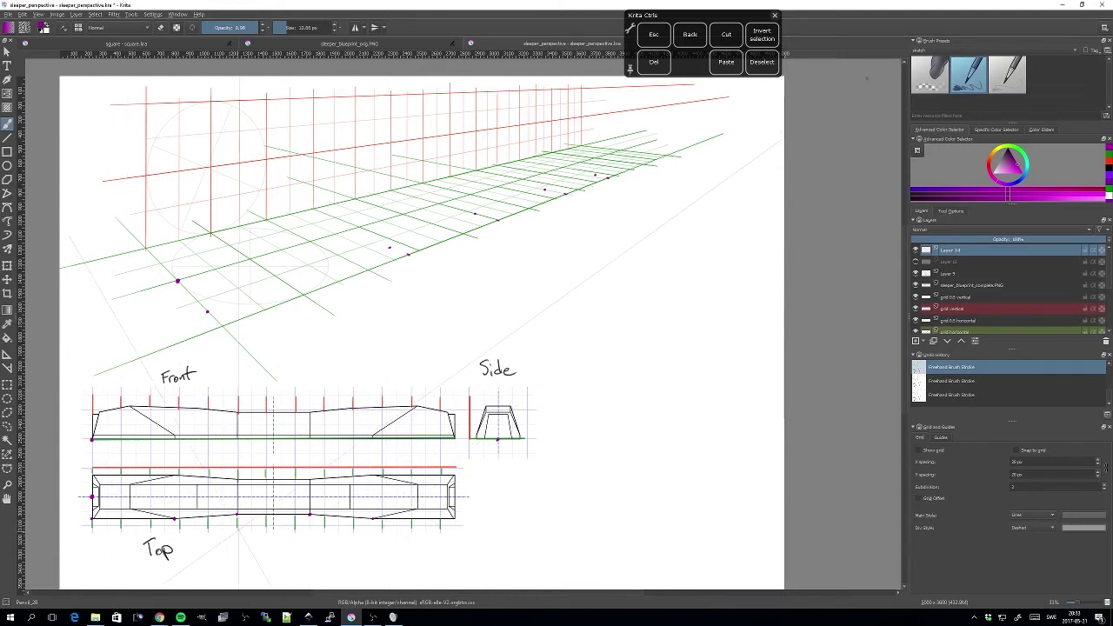
key(ctrl+shift+z)
key(ctrl+shift+z)
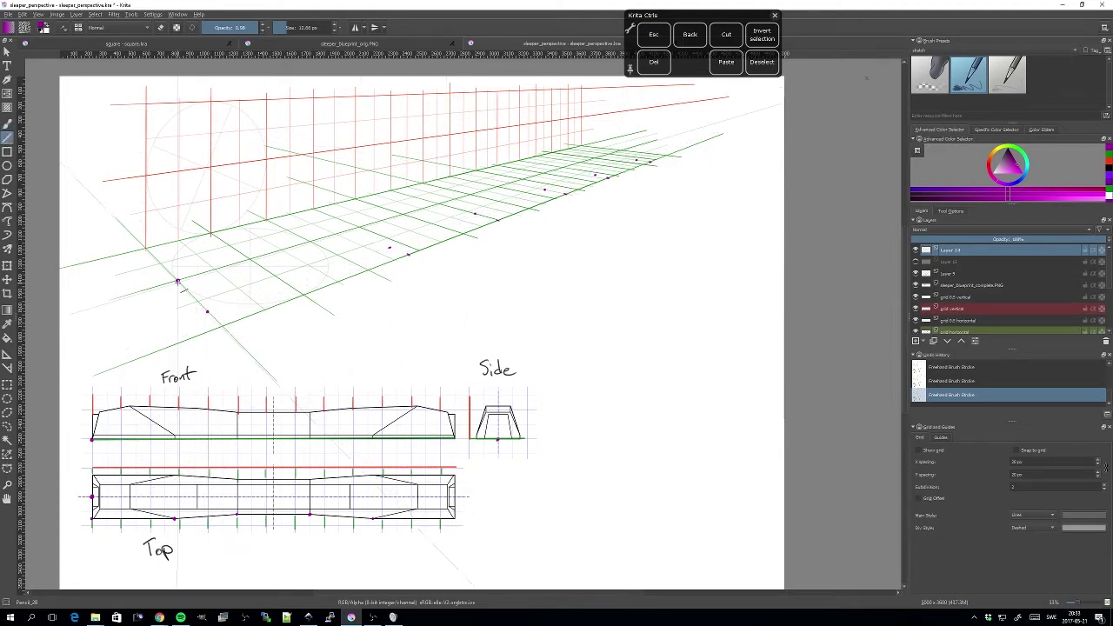
Connect the plotted points on the perspective ground grid with straight purple lines, from the centre-line dot along the near side to the far end
drag(179, 280, 207, 314)
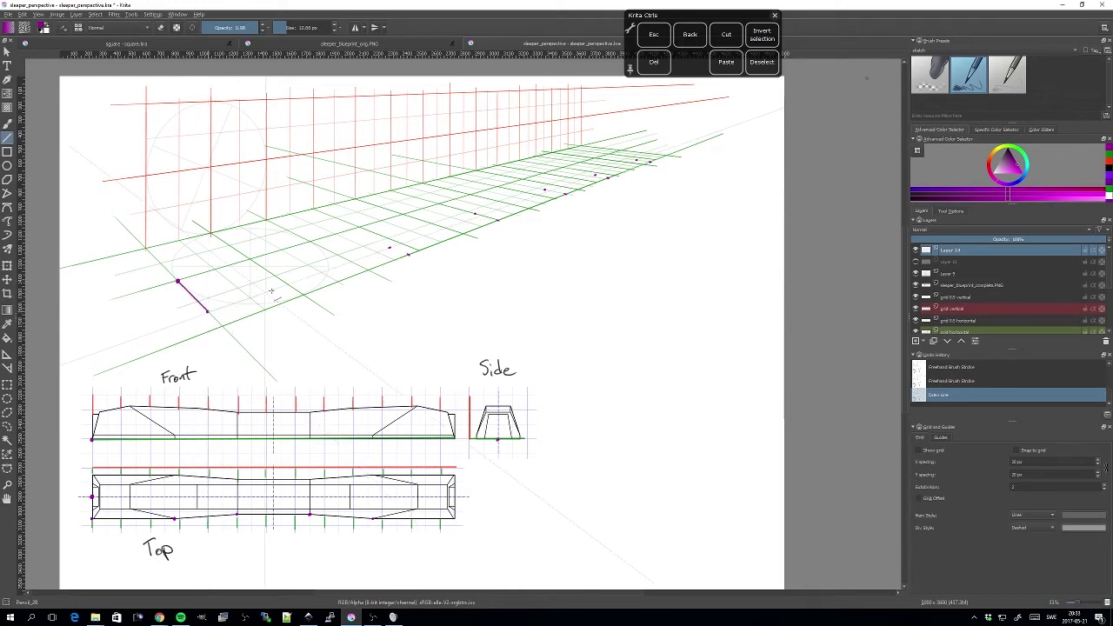
drag(390, 248, 390, 248)
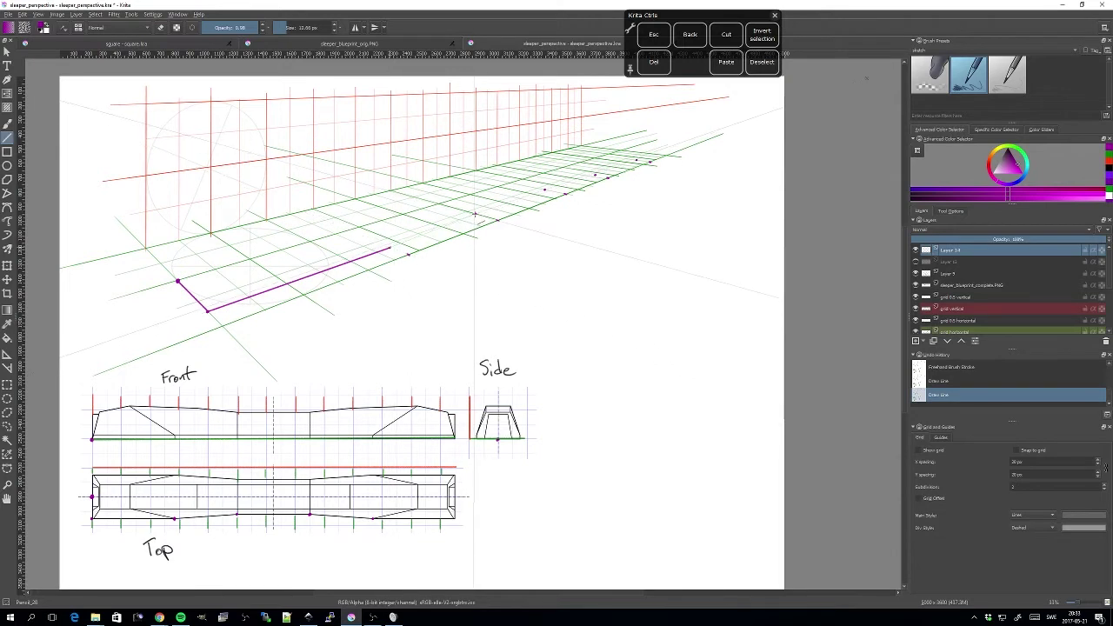
drag(477, 213, 475, 214)
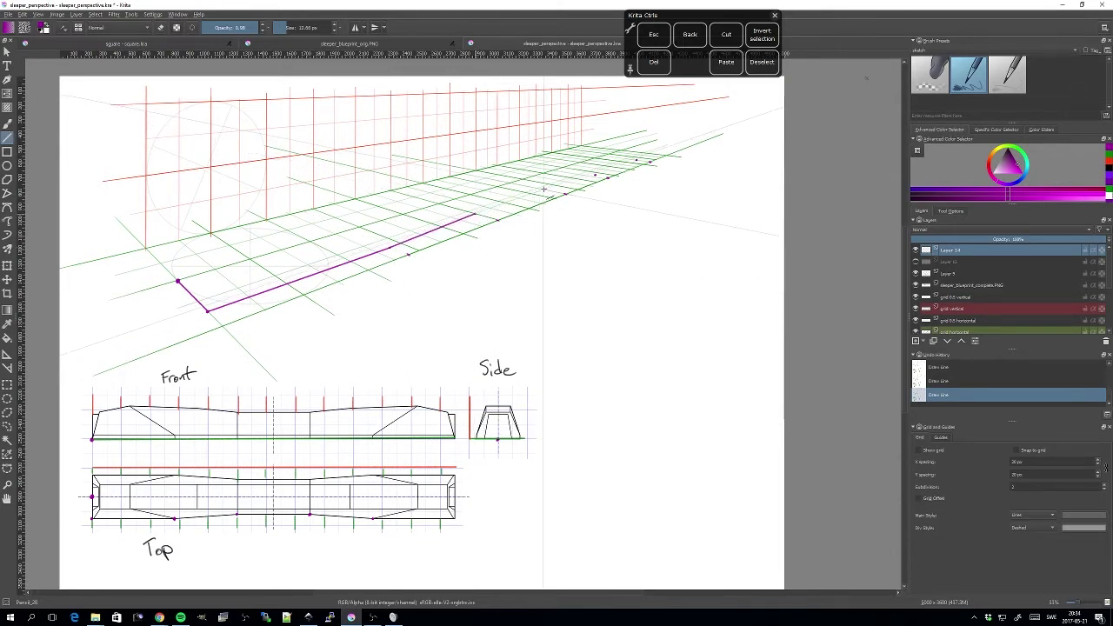
drag(546, 189, 545, 189)
drag(595, 176, 596, 176)
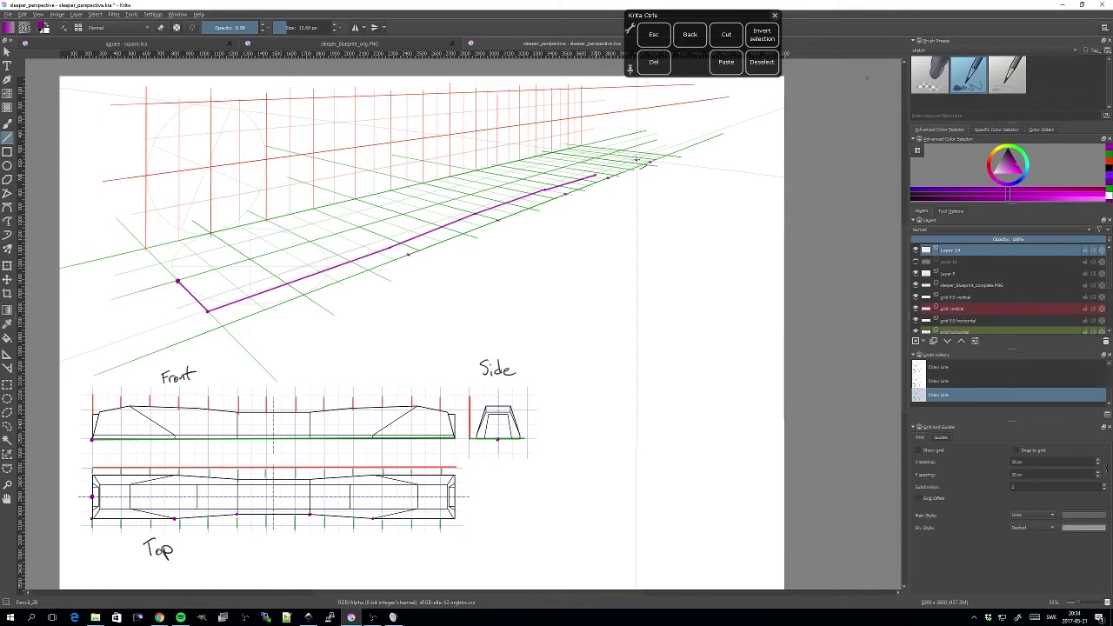
drag(636, 160, 638, 160)
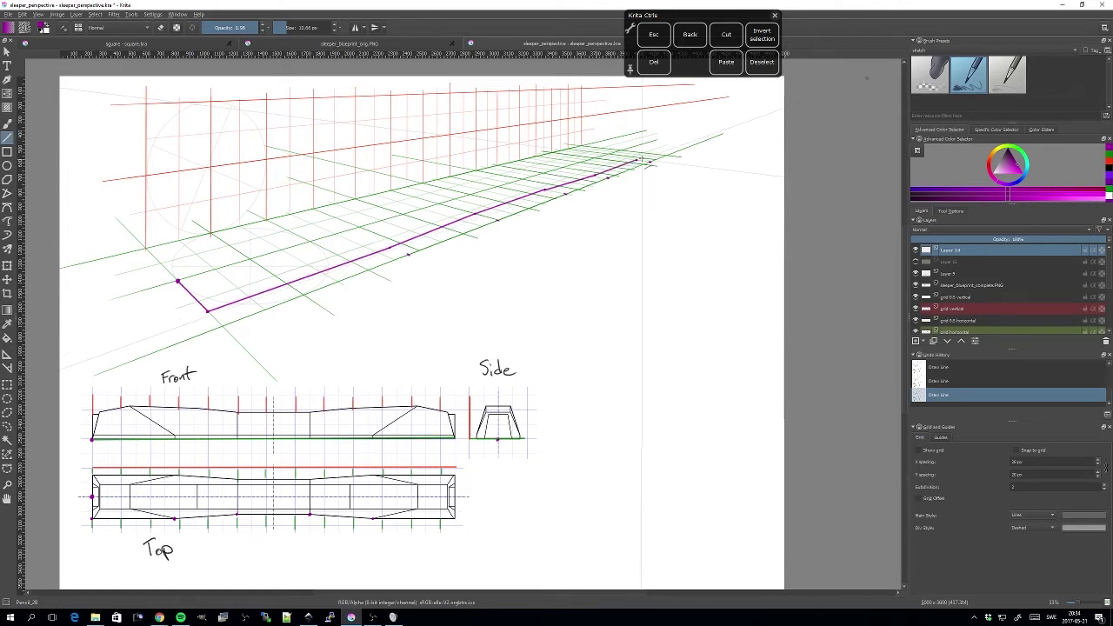
Sketch an example wavy curve in the blank area, add dots and connecting strokes along it, and undo the whole example
key(b)
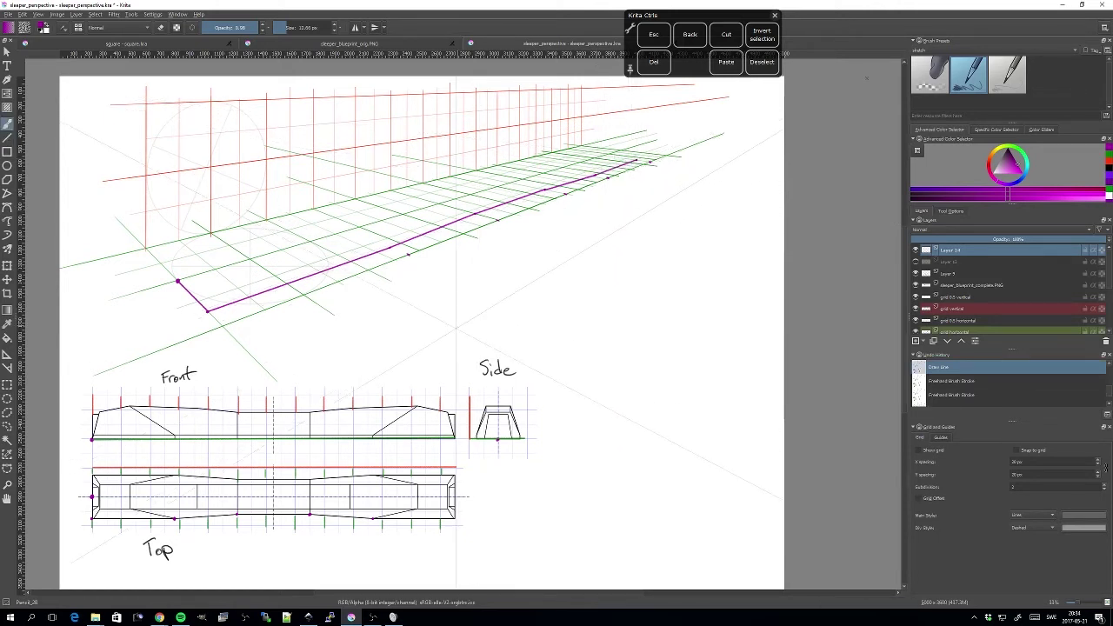
mouse_move(445, 346)
mouse_down()
mouse_move(516, 258)
mouse_move(566, 299)
mouse_move(654, 319)
mouse_move(705, 222)
mouse_up()
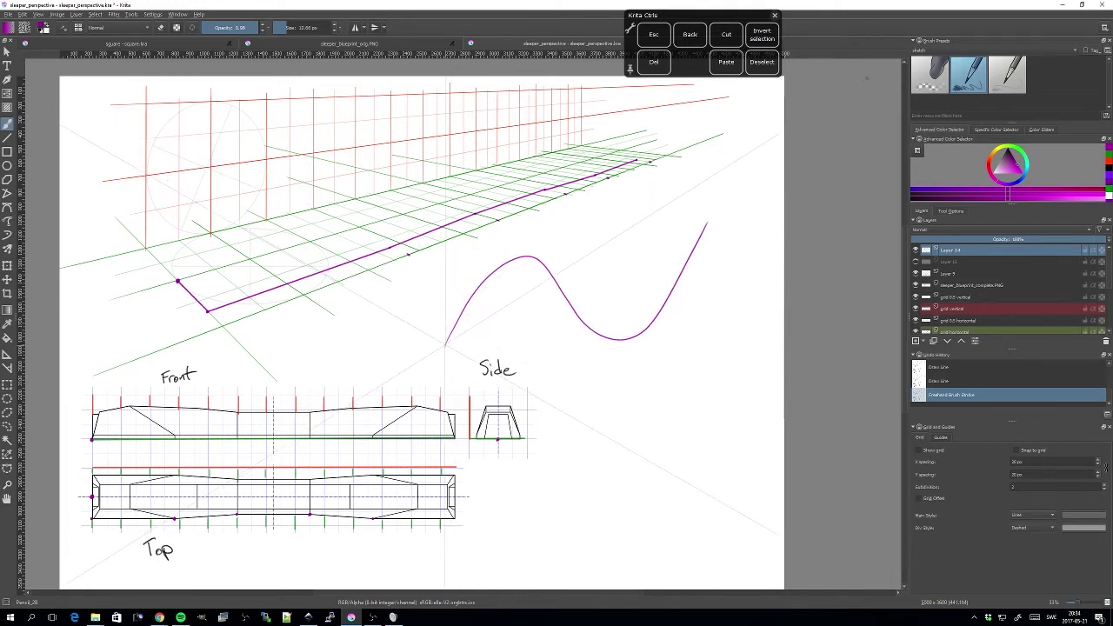
drag(445, 344, 458, 321)
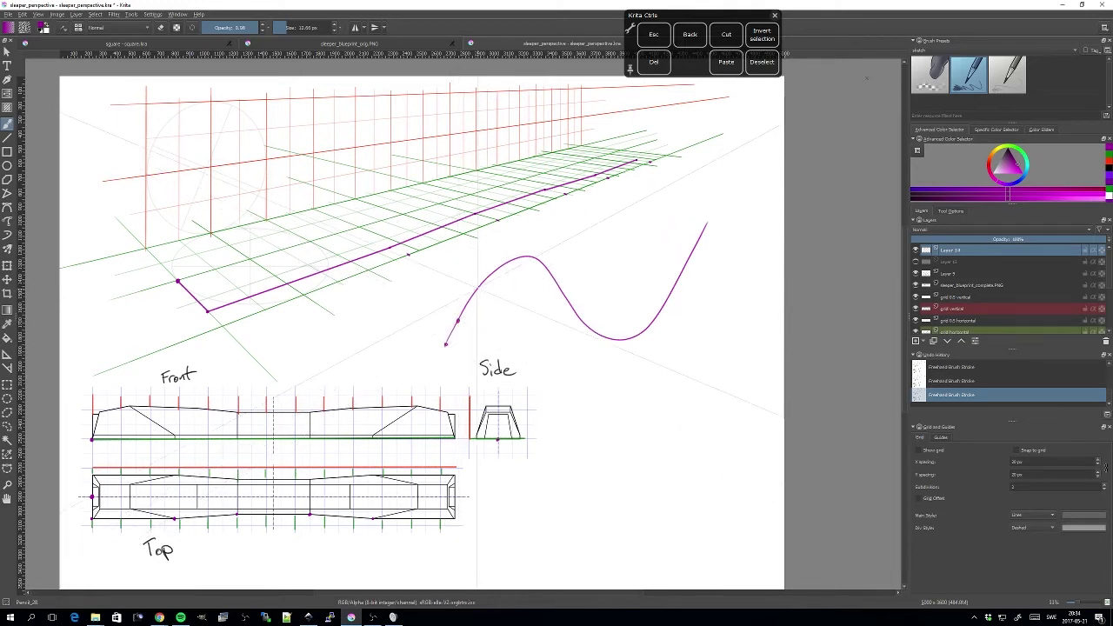
click(491, 273)
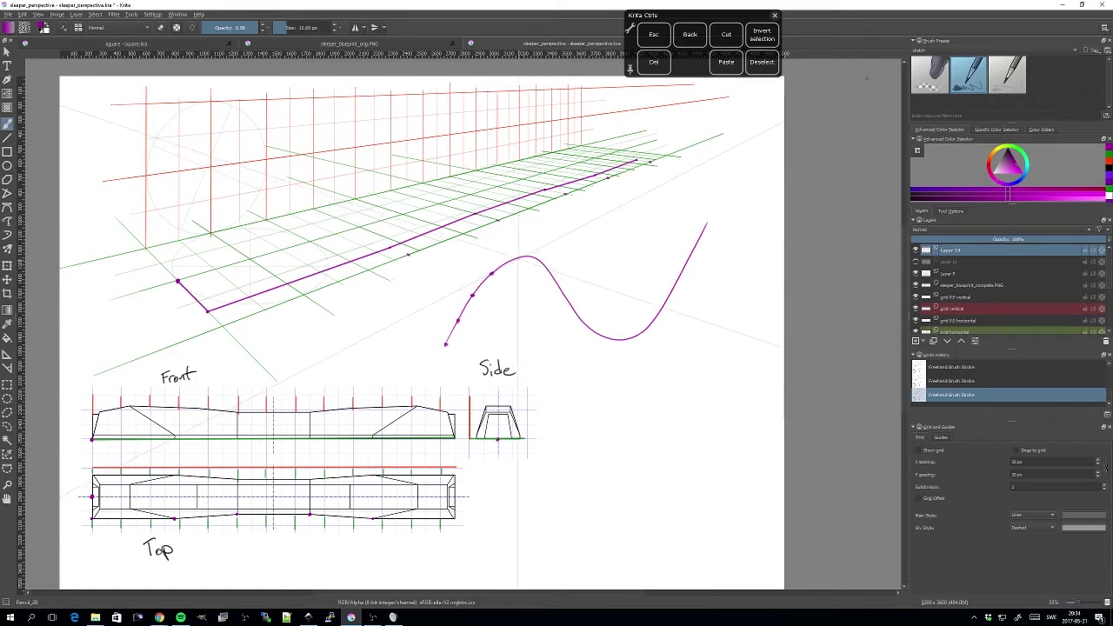
click(519, 258)
click(559, 288)
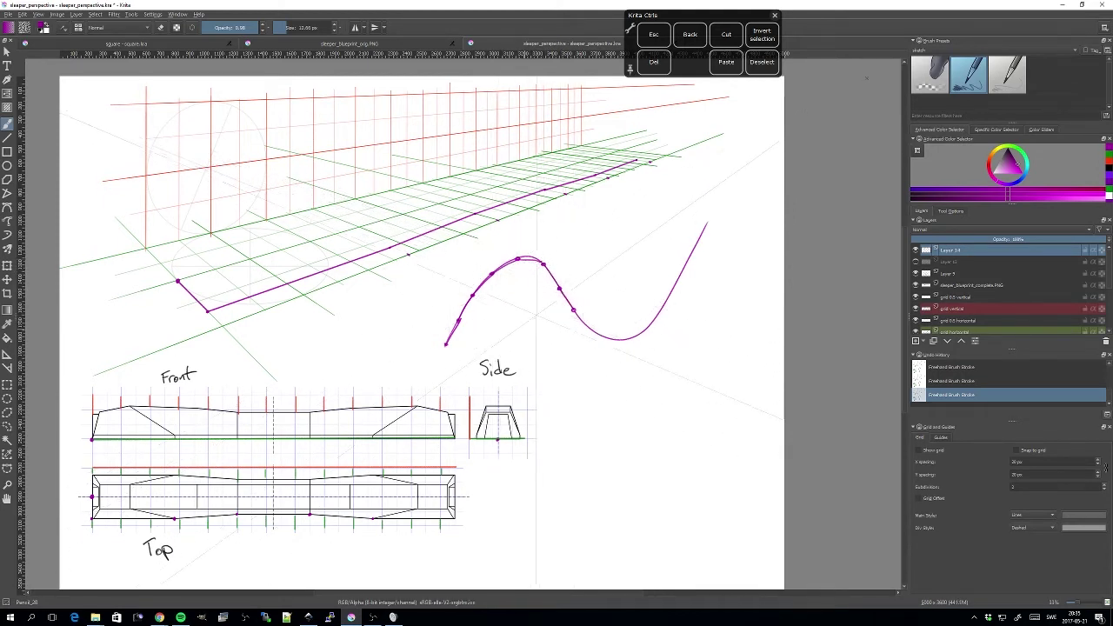
key(ctrl+z)
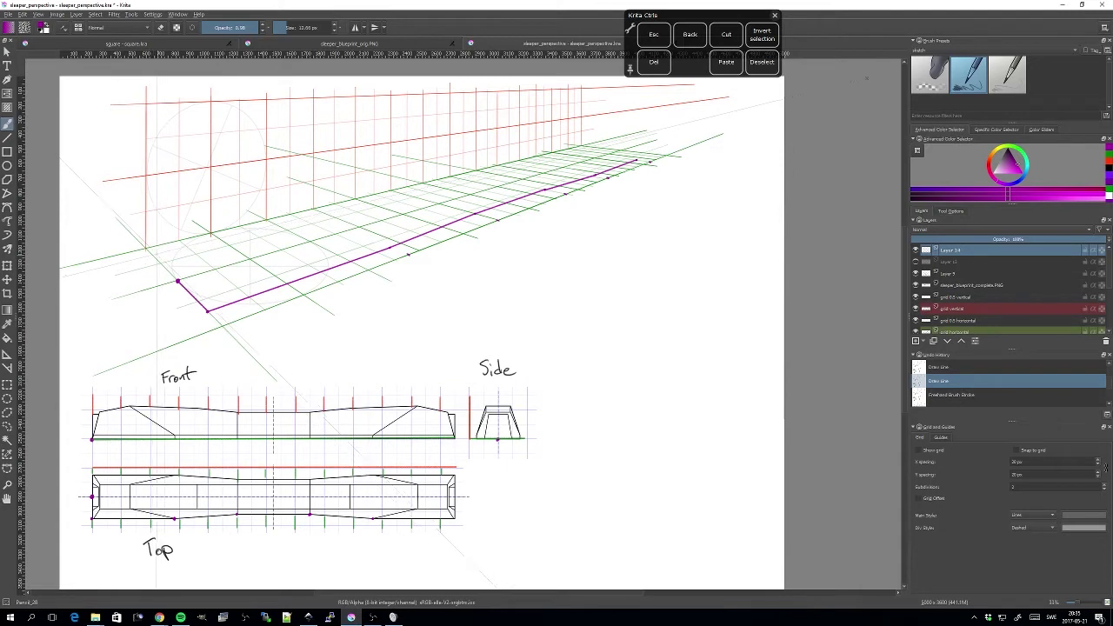
Plot purple dots for the opposite side of the sleeper's outline on the perspective ground grid, from the near corner through the successive bends
drag(179, 280, 153, 255)
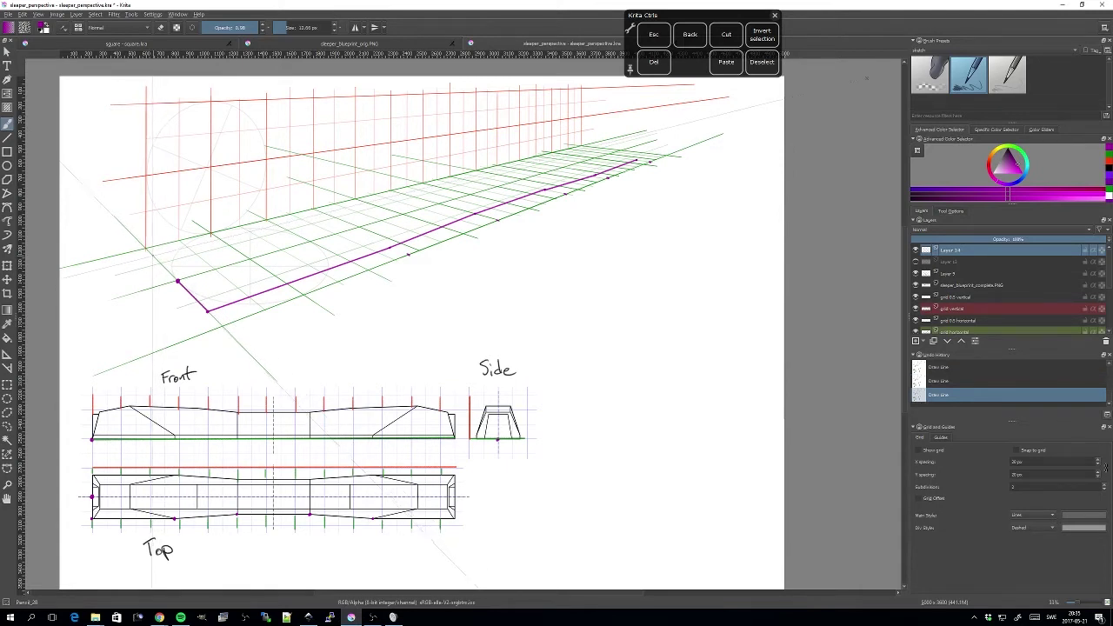
click(153, 256)
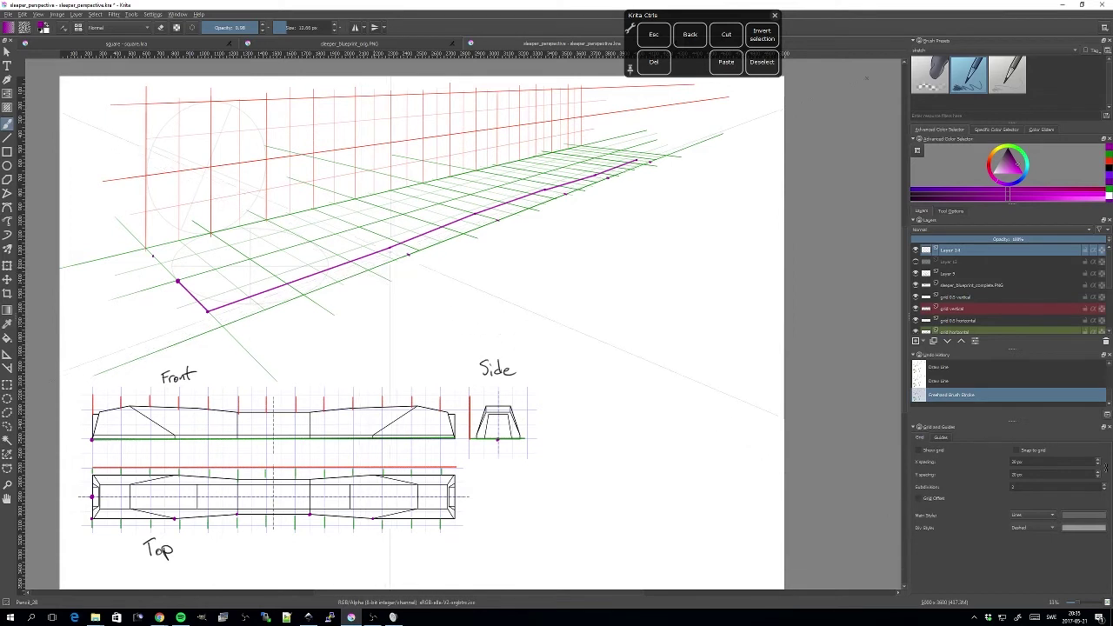
click(310, 215)
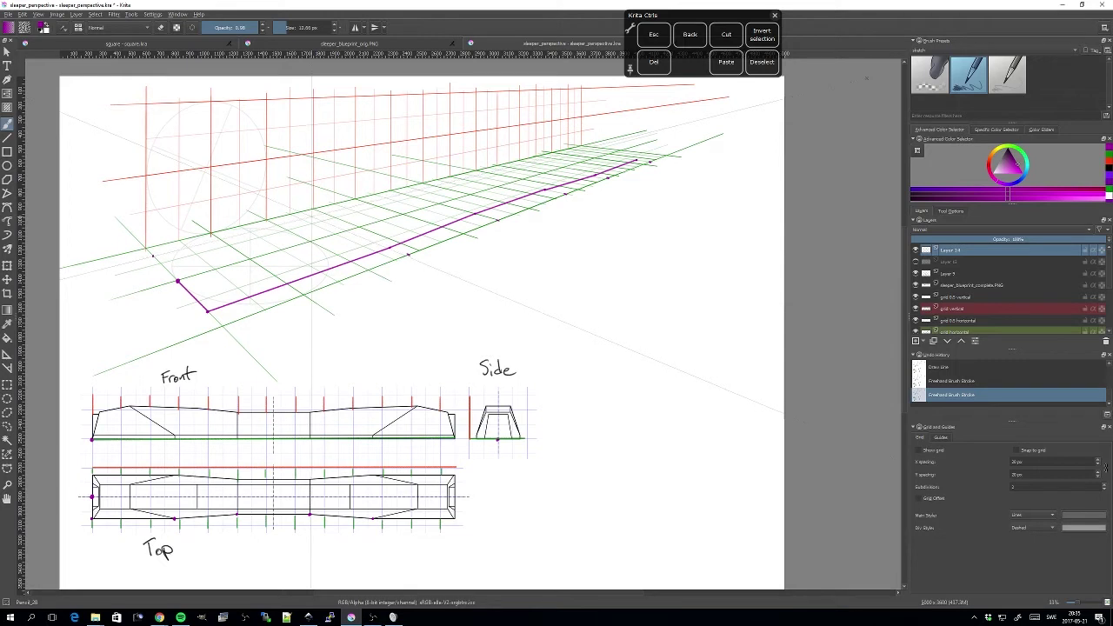
click(311, 216)
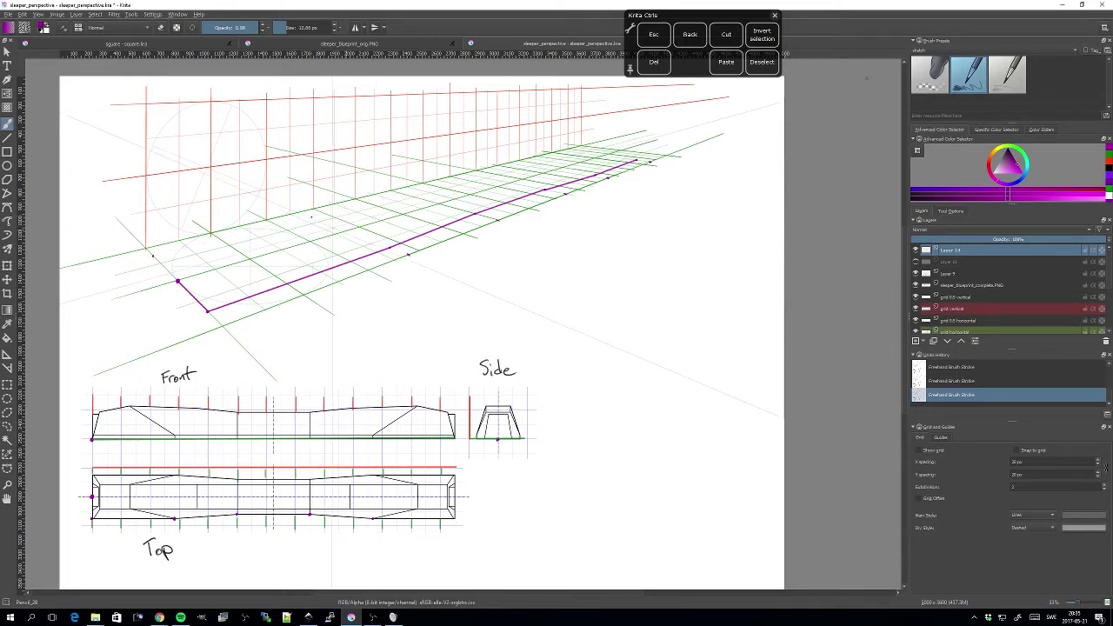
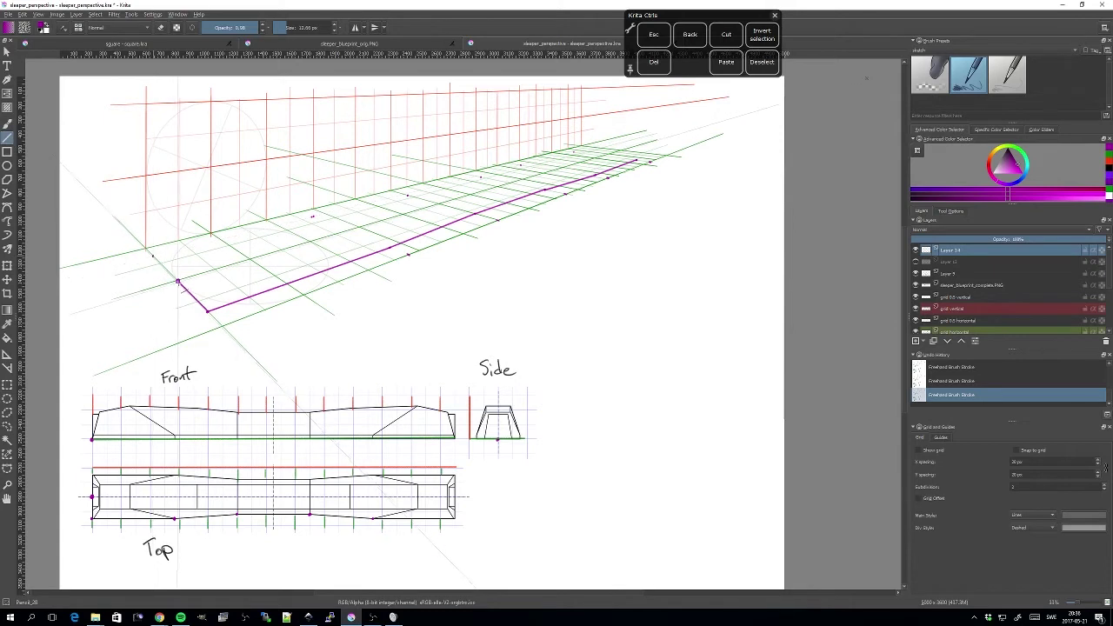
Connect the plotted dots along the opposite side of the ground grid with straight purple lines, closing the sleeper outline at the far end
drag(178, 281, 153, 255)
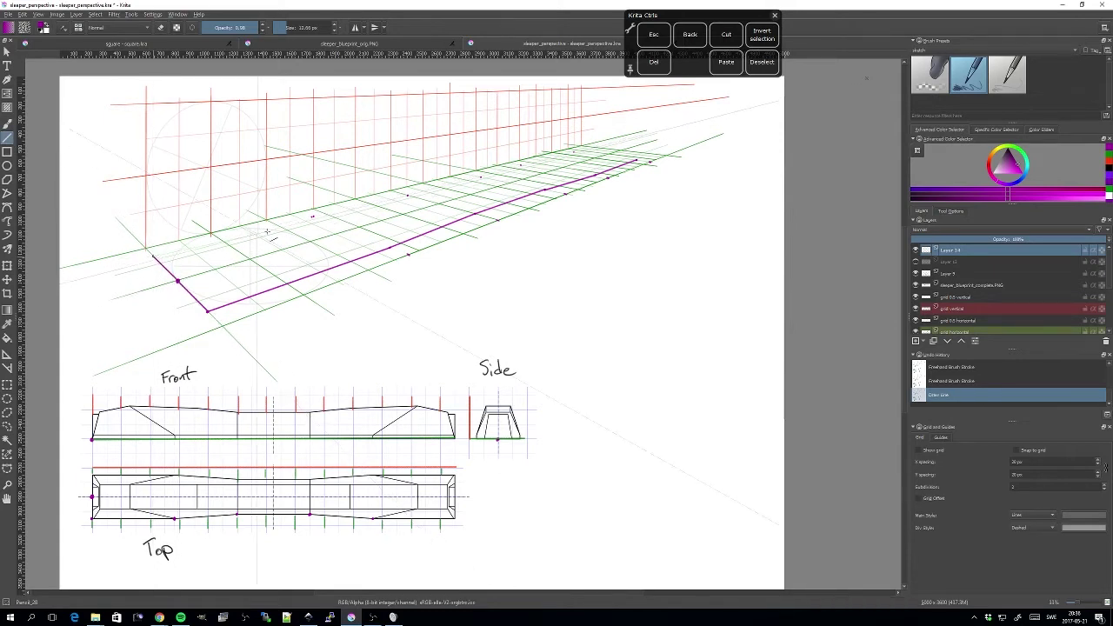
drag(313, 216, 314, 215)
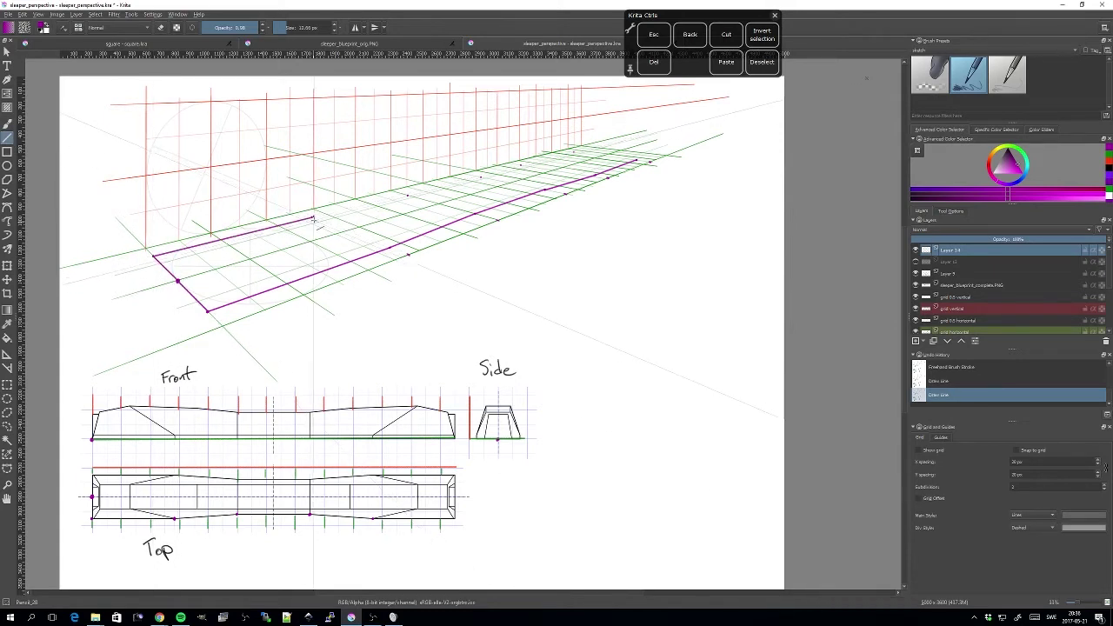
click(406, 197)
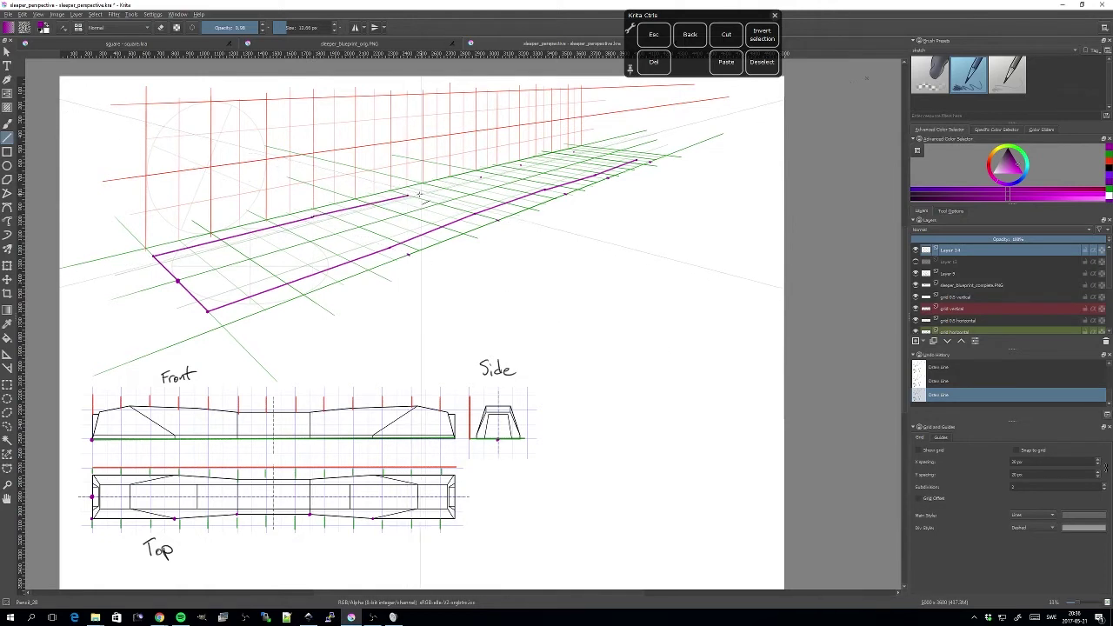
click(480, 178)
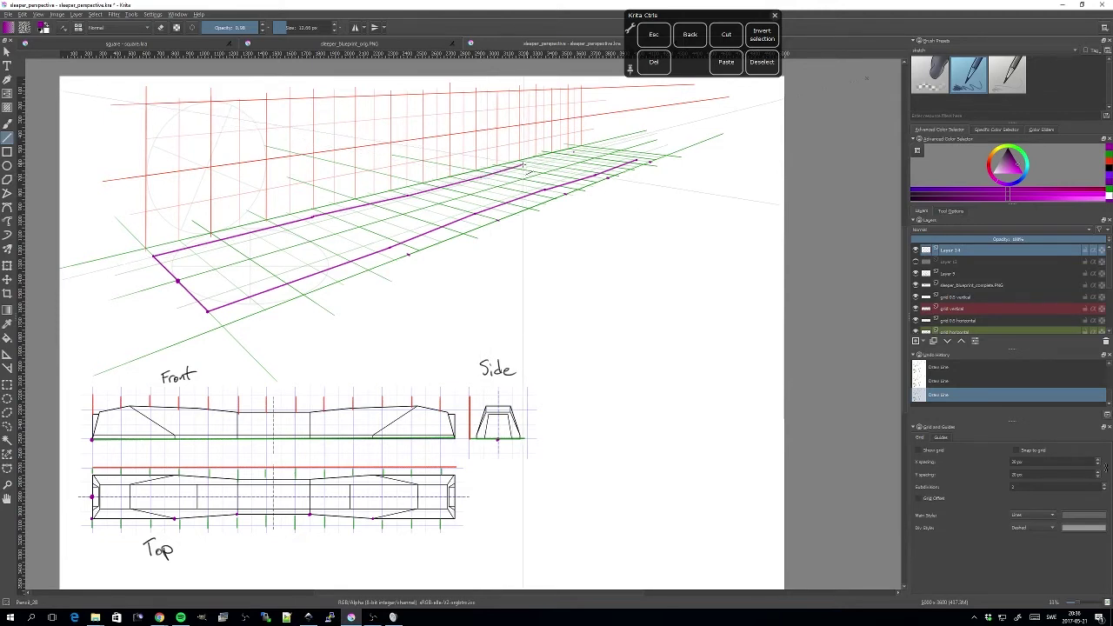
click(574, 152)
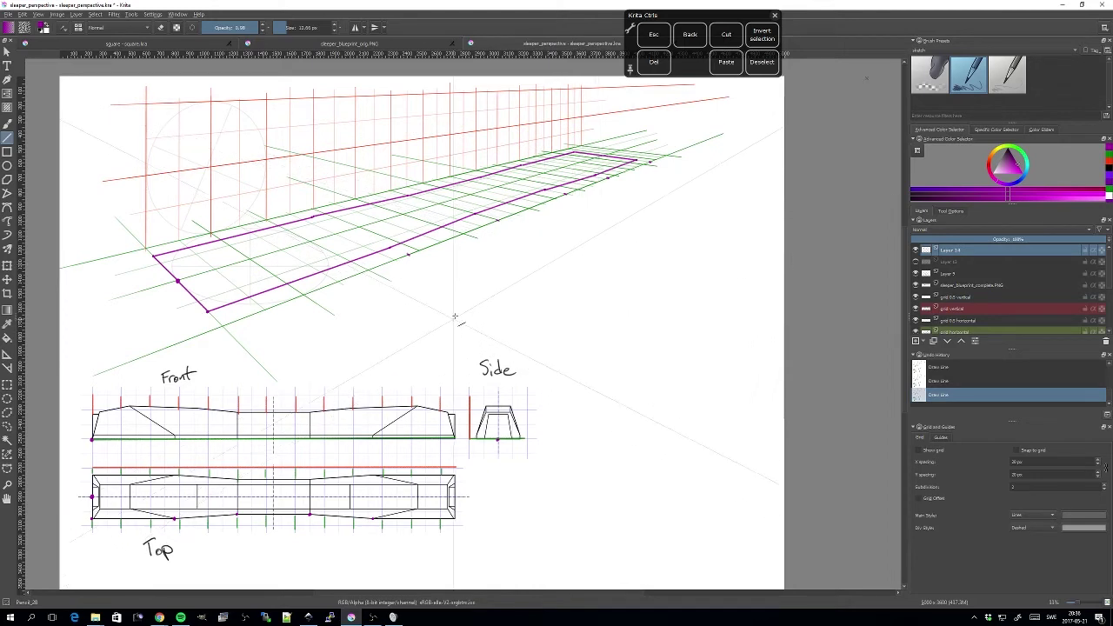
Clear the old dots along the Top view's lower edge and dot the near end's upper corner in the Top, Front and Side views
drag(484, 326, 517, 300)
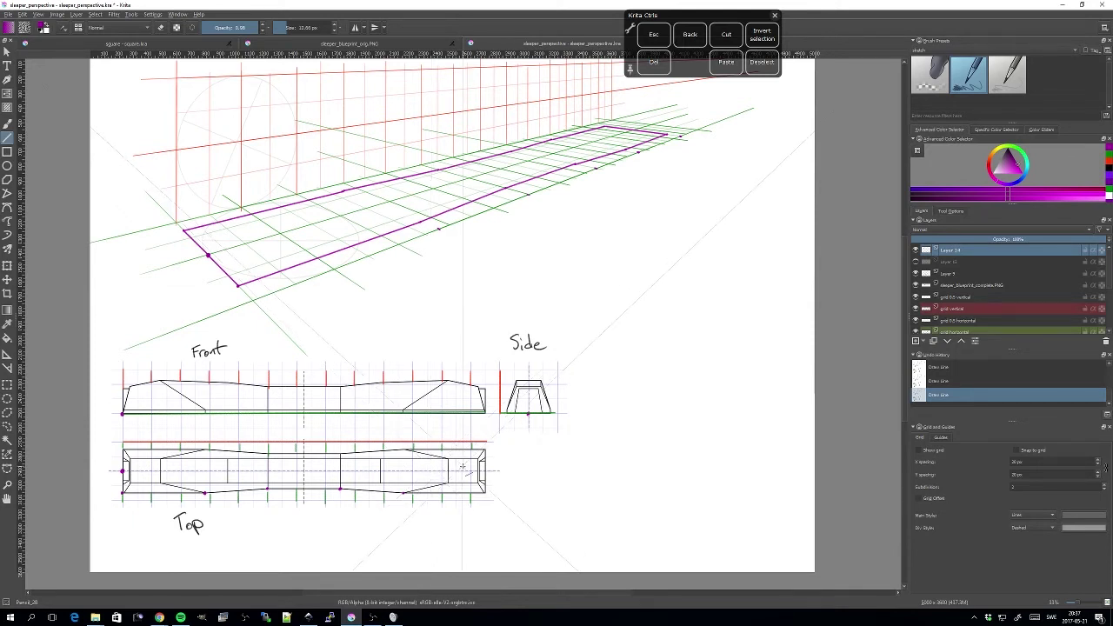
drag(135, 489, 131, 492)
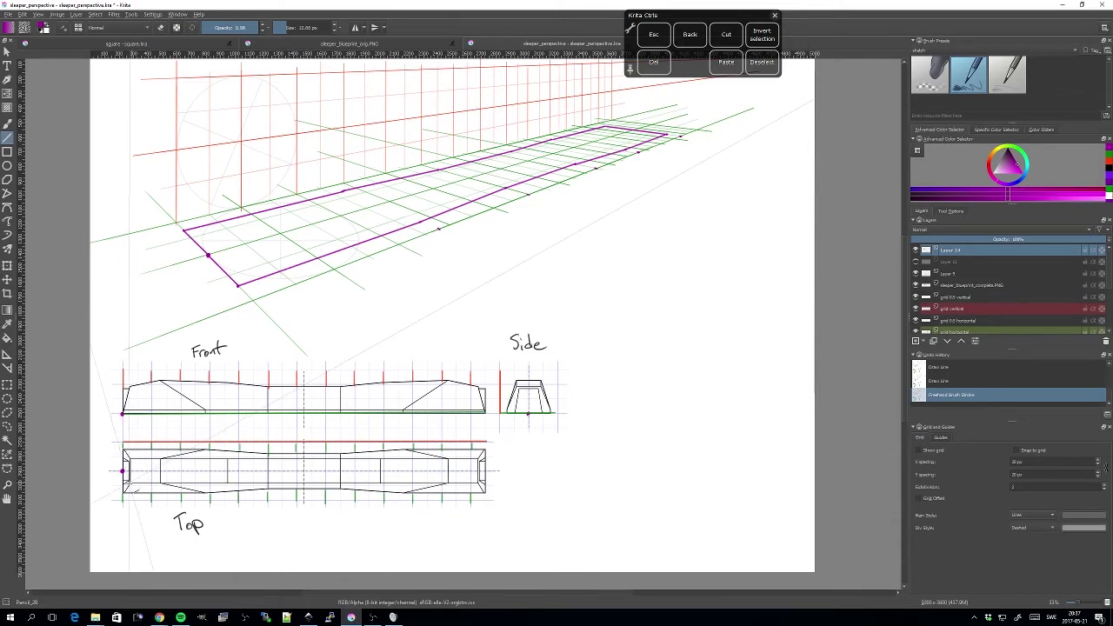
drag(131, 484, 135, 475)
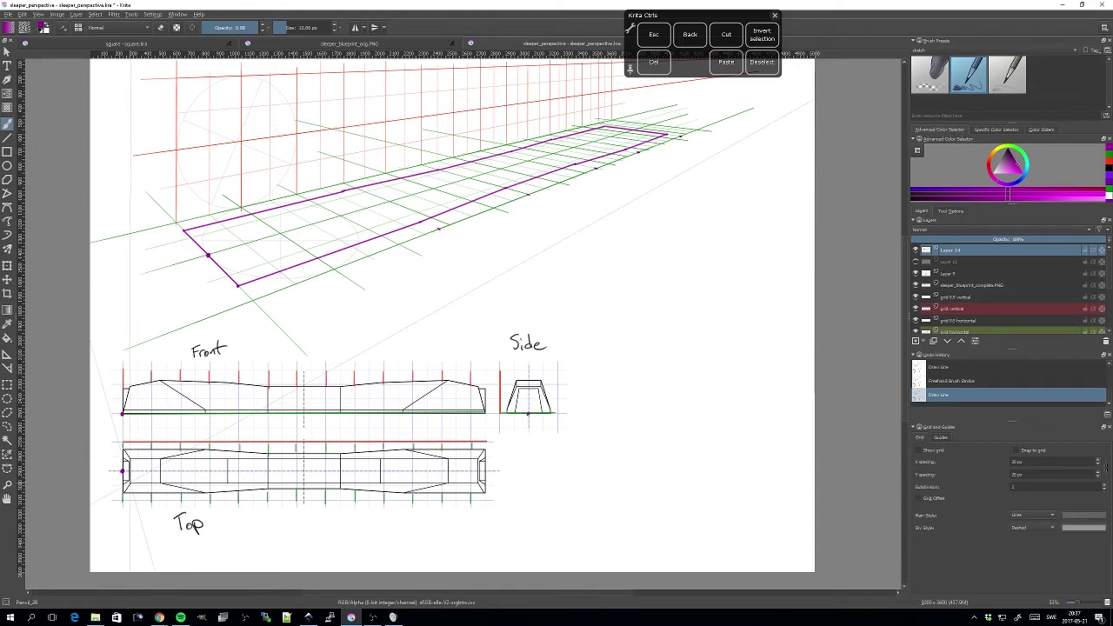
click(130, 484)
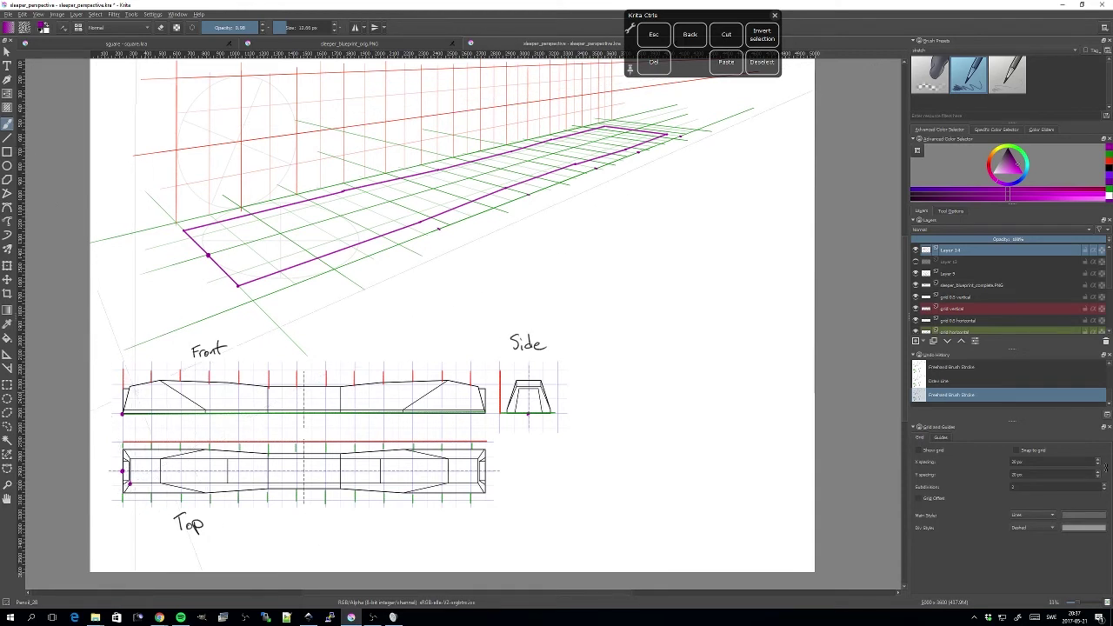
click(129, 386)
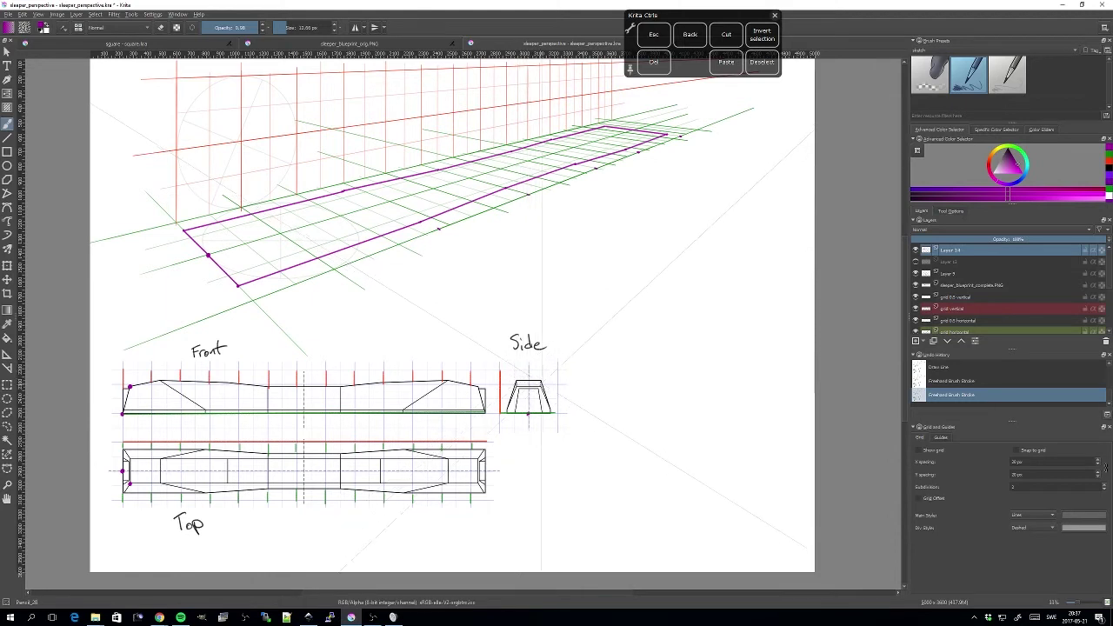
click(540, 387)
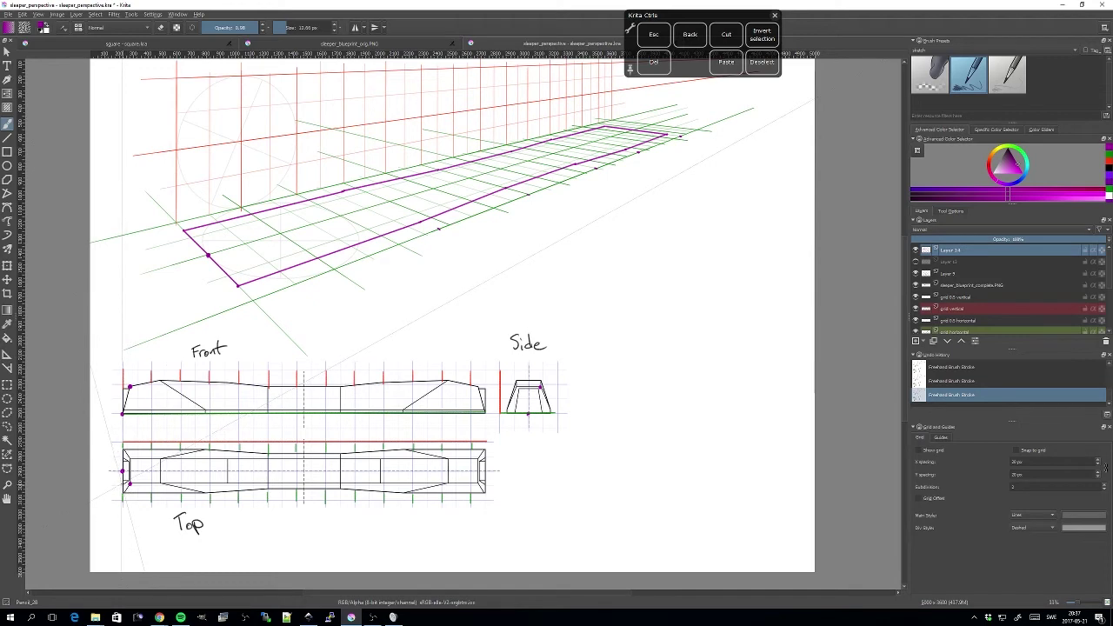
Add purple tick marks projecting the dotted corner onto the Top view's end and lower edge and onto the Front view's end
key(plus)
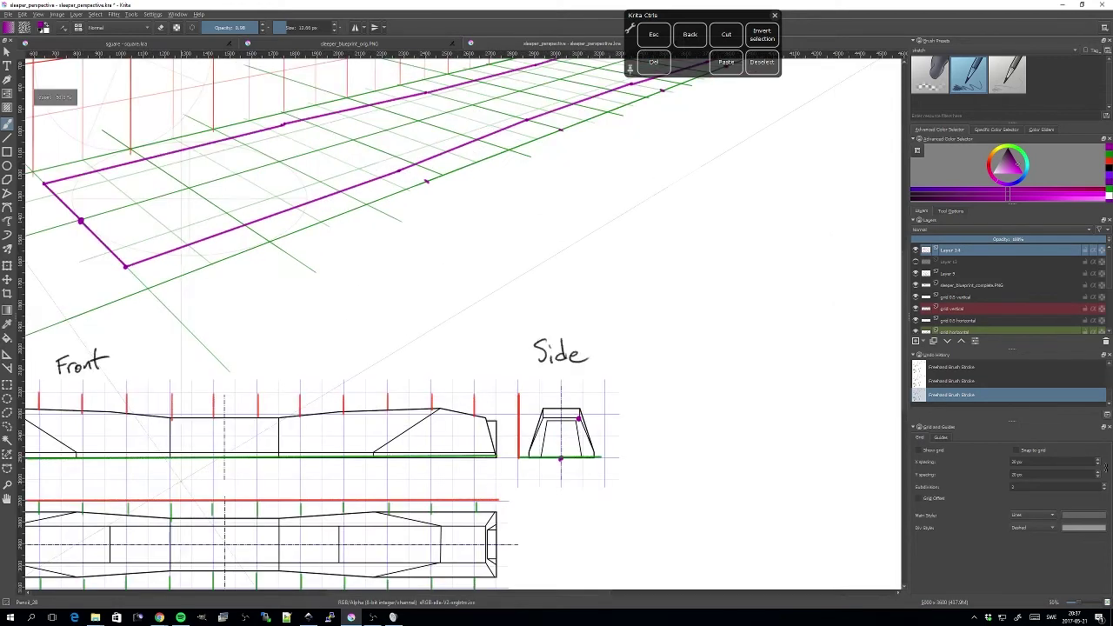
drag(181, 481, 366, 258)
key(plus)
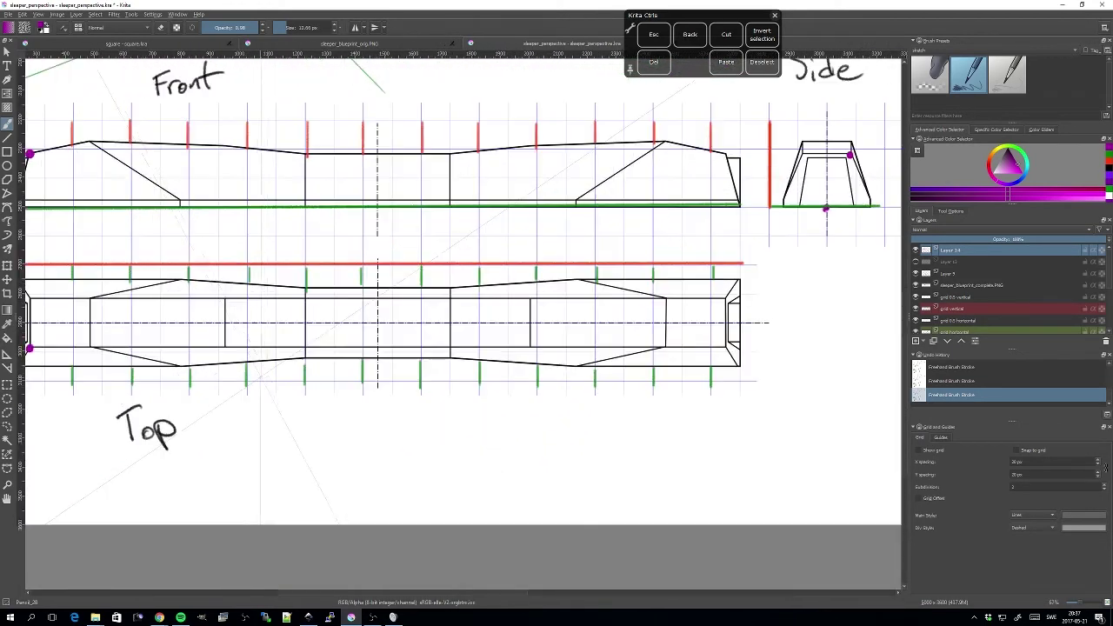
drag(278, 373, 455, 388)
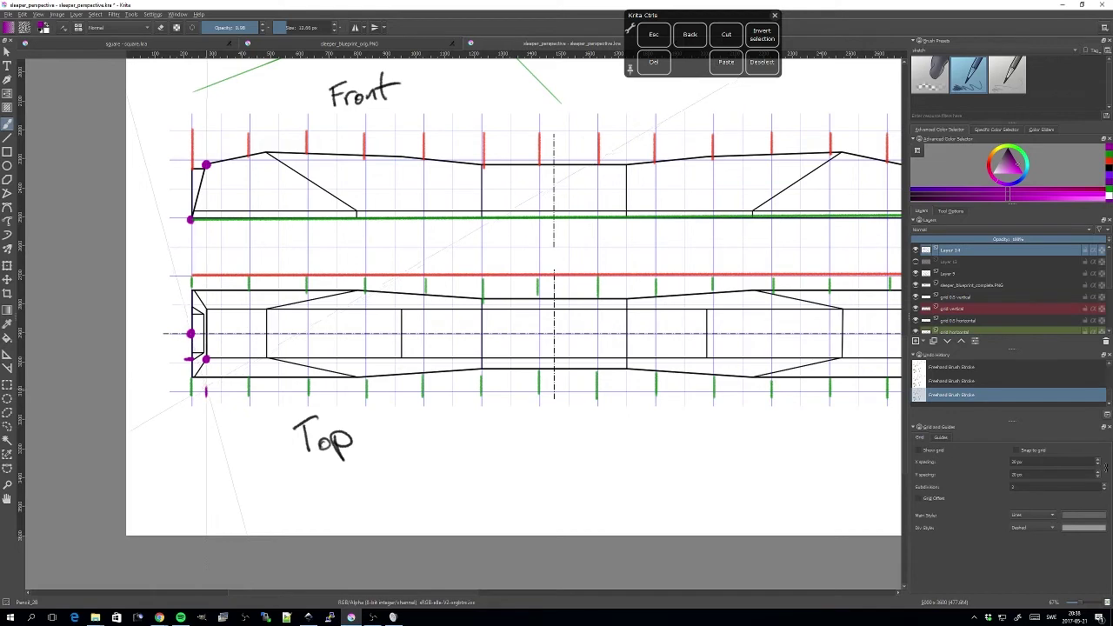
drag(206, 392, 188, 442)
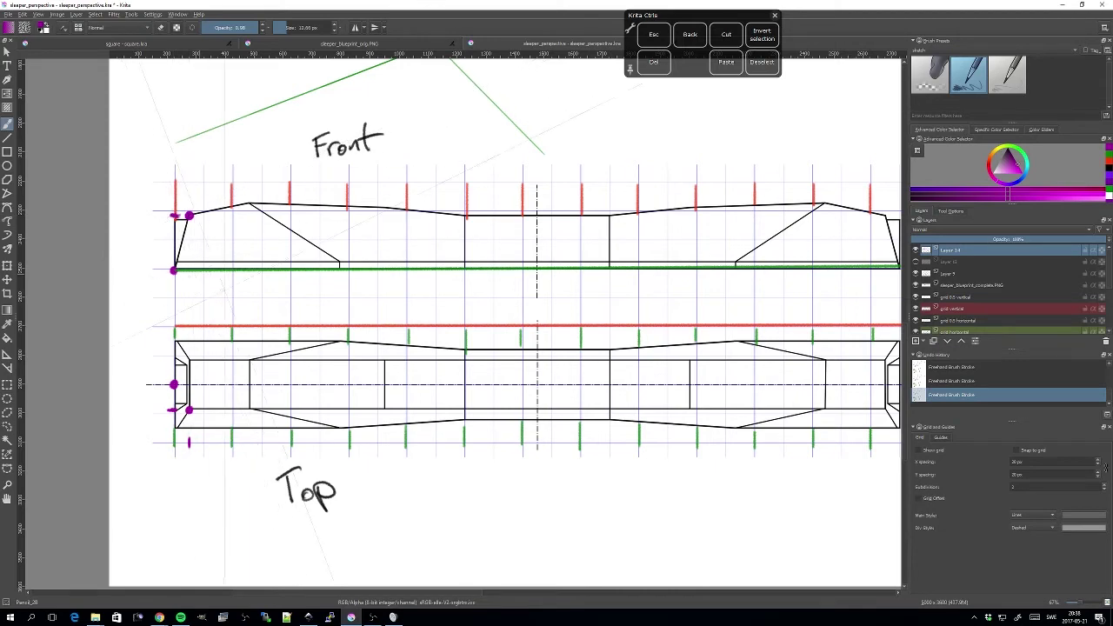
Transfer the corner's tick marks to the perspective ground and vertical grids and draw a short height guide along the vertical grid
scroll(365, 299, up, 1)
key(minus)
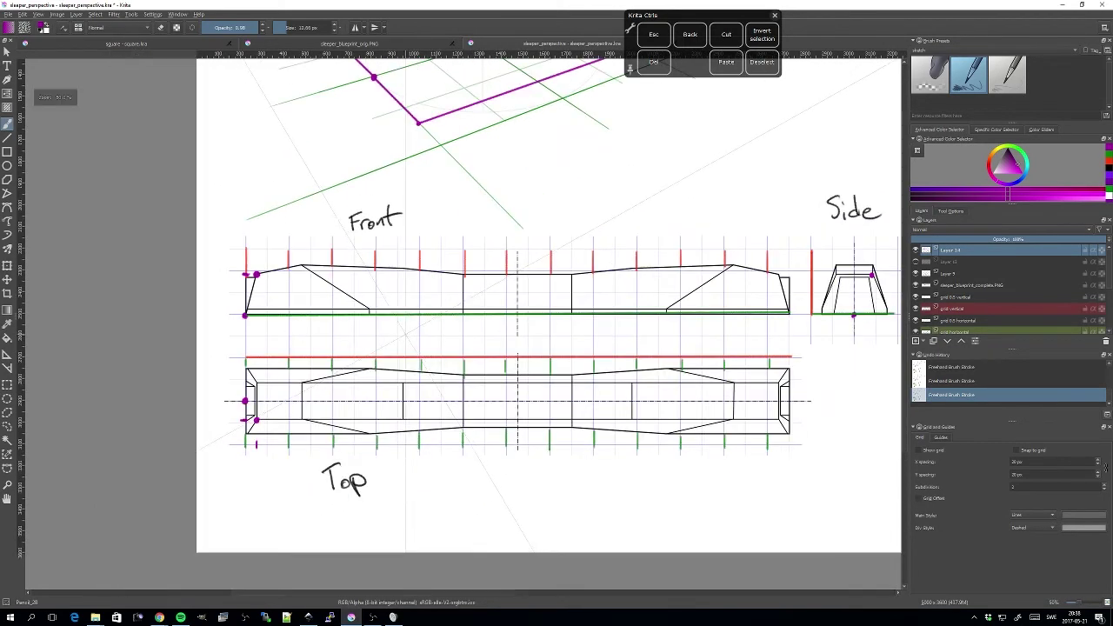
key(minus)
drag(472, 266, 358, 406)
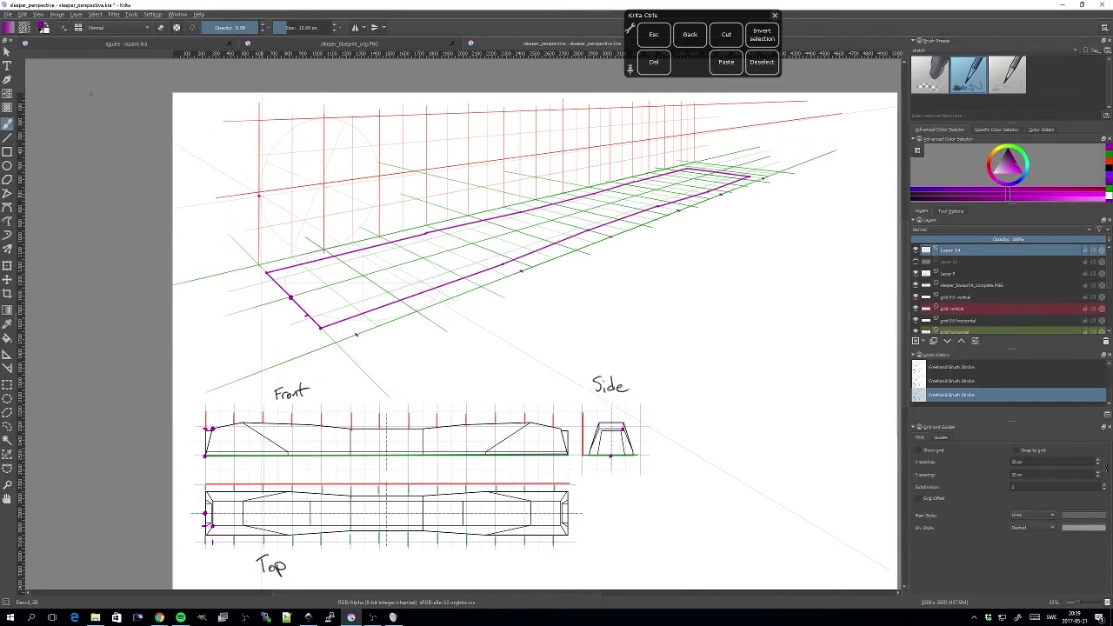
drag(258, 195, 285, 191)
drag(306, 315, 326, 311)
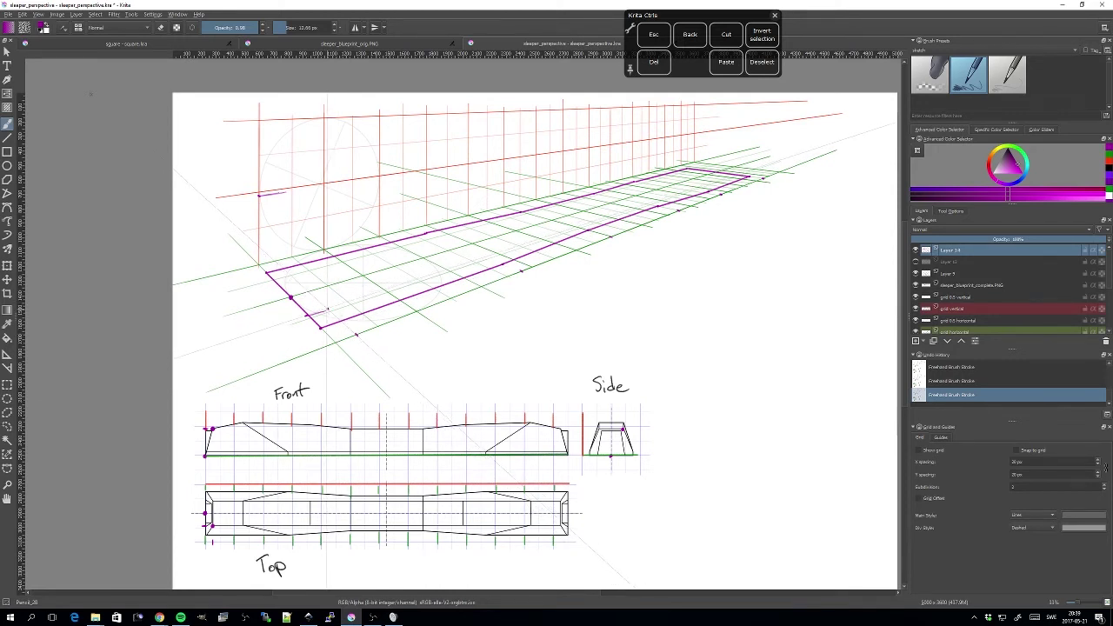
drag(323, 311, 330, 309)
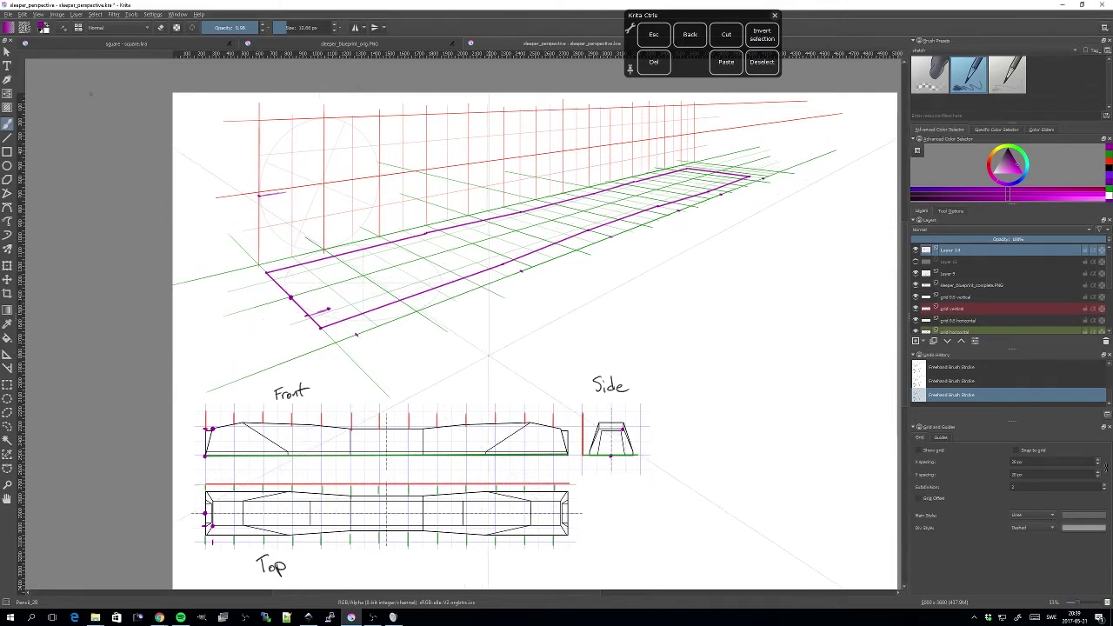
key(ctrl+z)
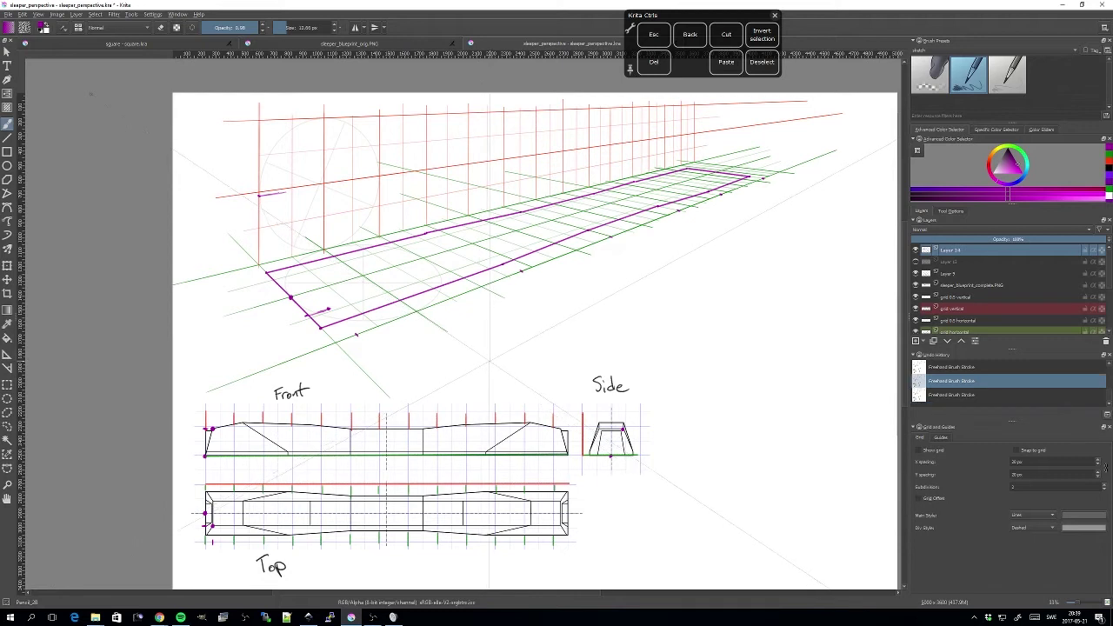
key(ctrl+z)
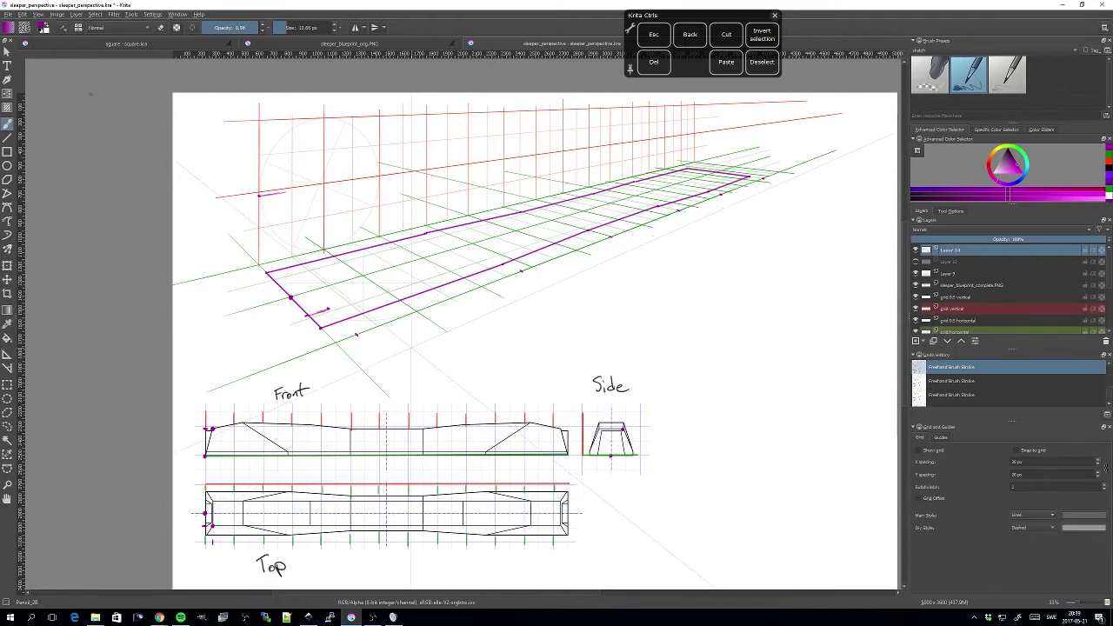
key(ctrl+z)
key(ctrl+z)
Add a new layer and draw assistant-snapped purple guide lines from the two ground ticks until they cross
click(914, 341)
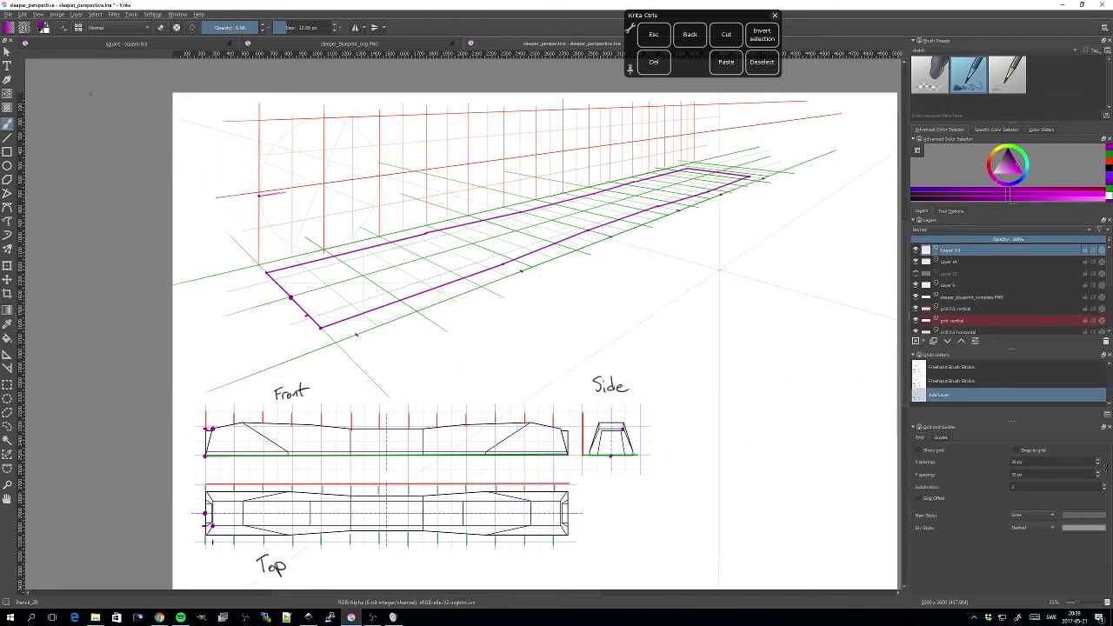
click(950, 210)
click(934, 242)
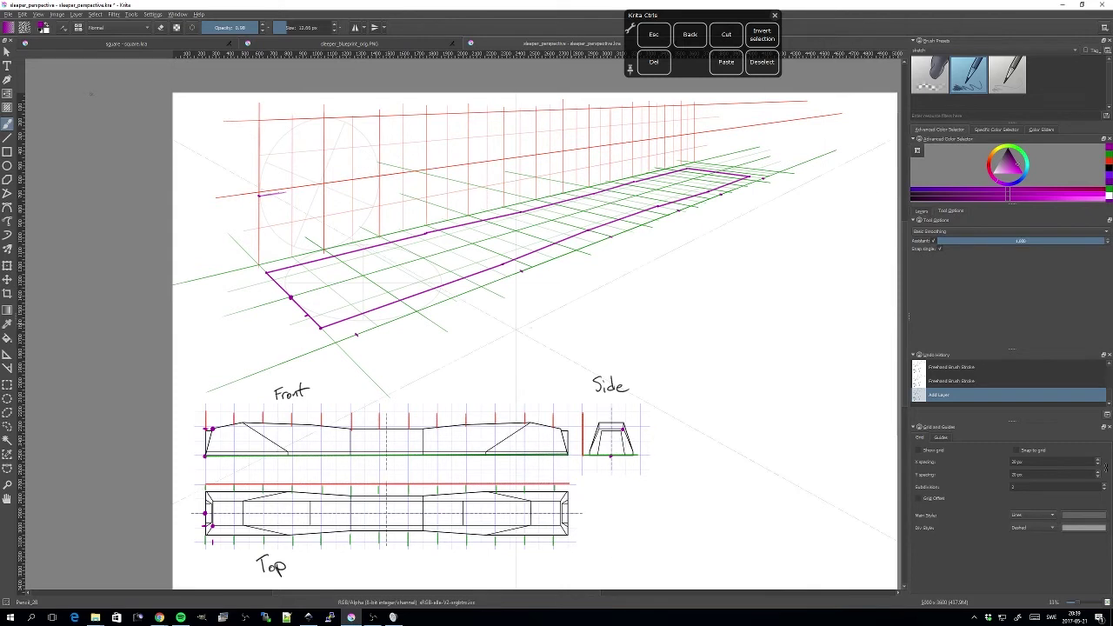
mouse_move(357, 335)
mouse_down()
mouse_move(322, 305)
mouse_move(333, 306)
mouse_up()
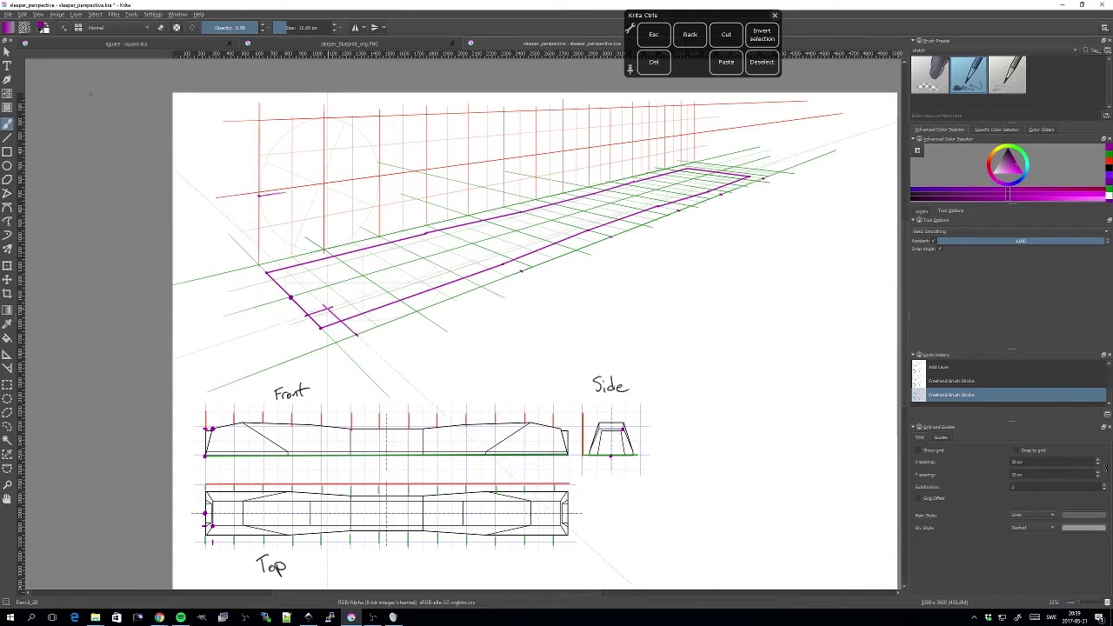
Raise vertical guides from the ground crossing and the vertical grid's base, link them at the height mark, and dot the resulting corner point
drag(326, 308, 327, 149)
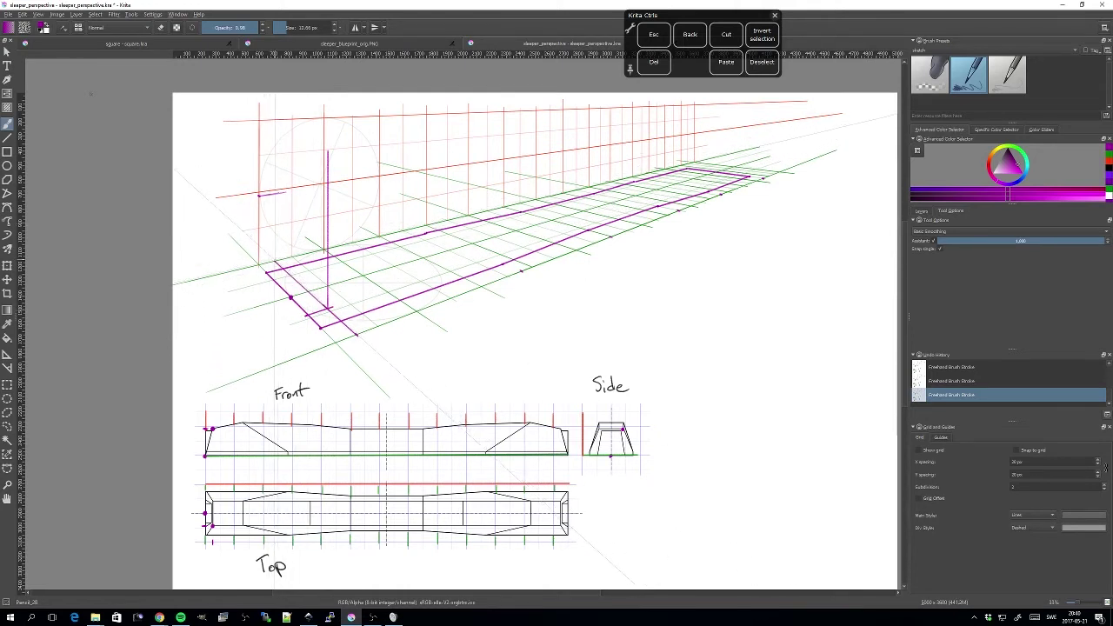
drag(275, 201, 275, 262)
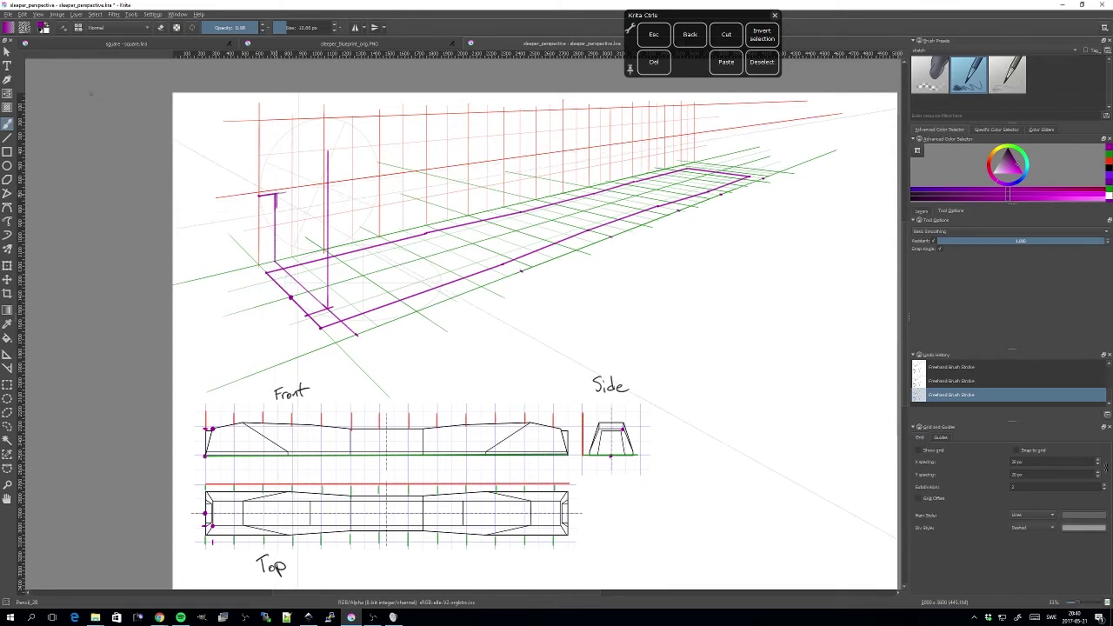
key(ctrl+z)
key(ctrl+z)
click(276, 193)
drag(275, 193, 327, 221)
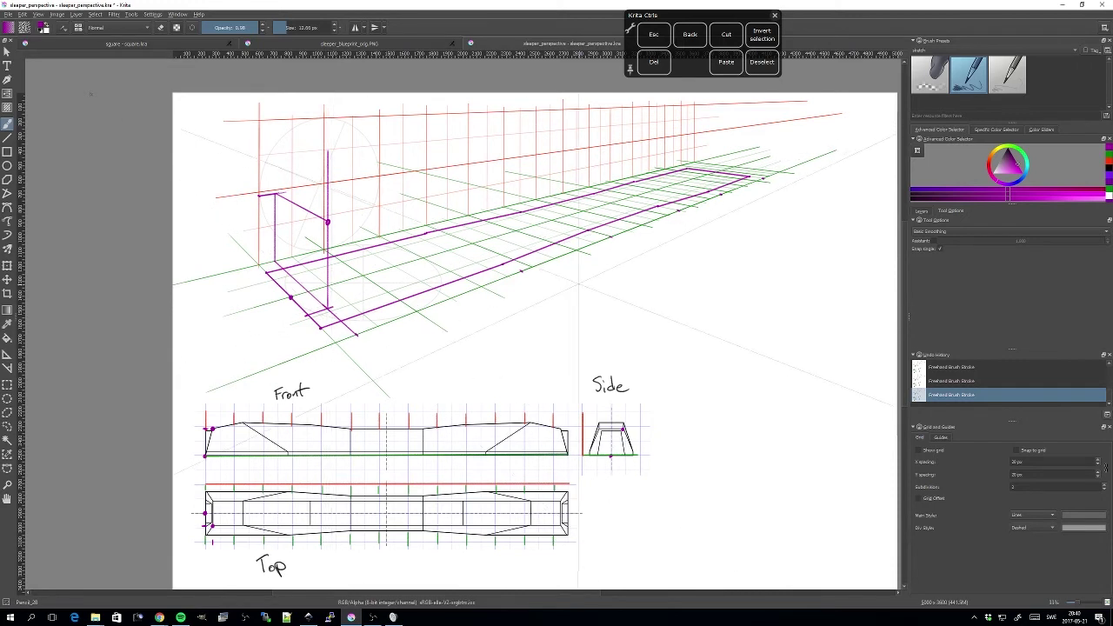
Hide the guide layer and erase the leftover tick marks and height guide around the perspective grid on Layer 14
click(921, 211)
click(915, 250)
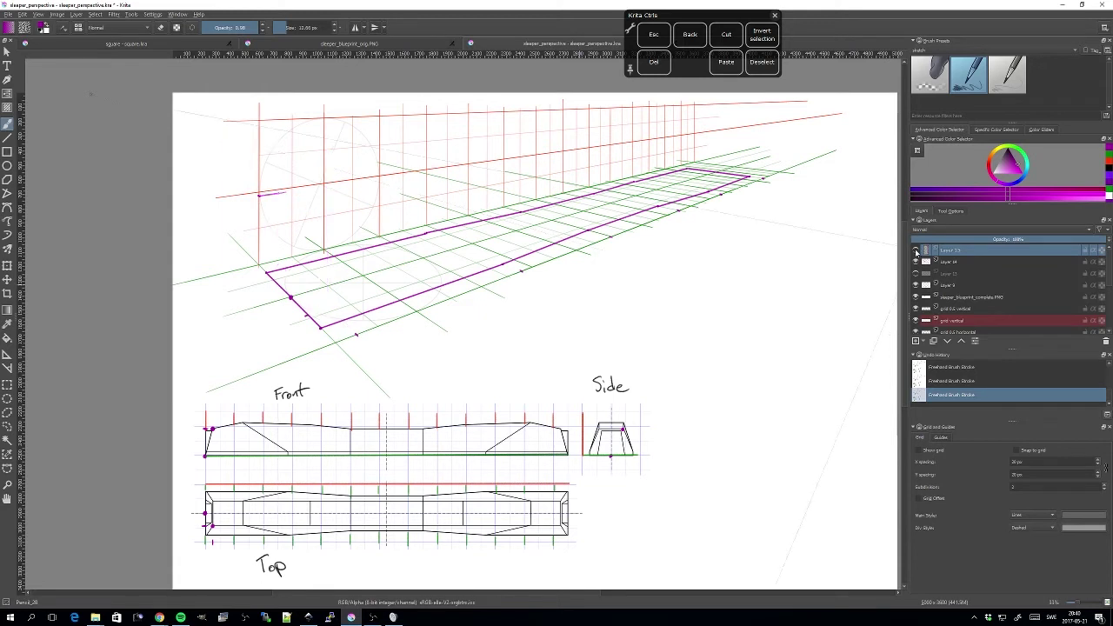
click(916, 251)
click(916, 250)
click(942, 264)
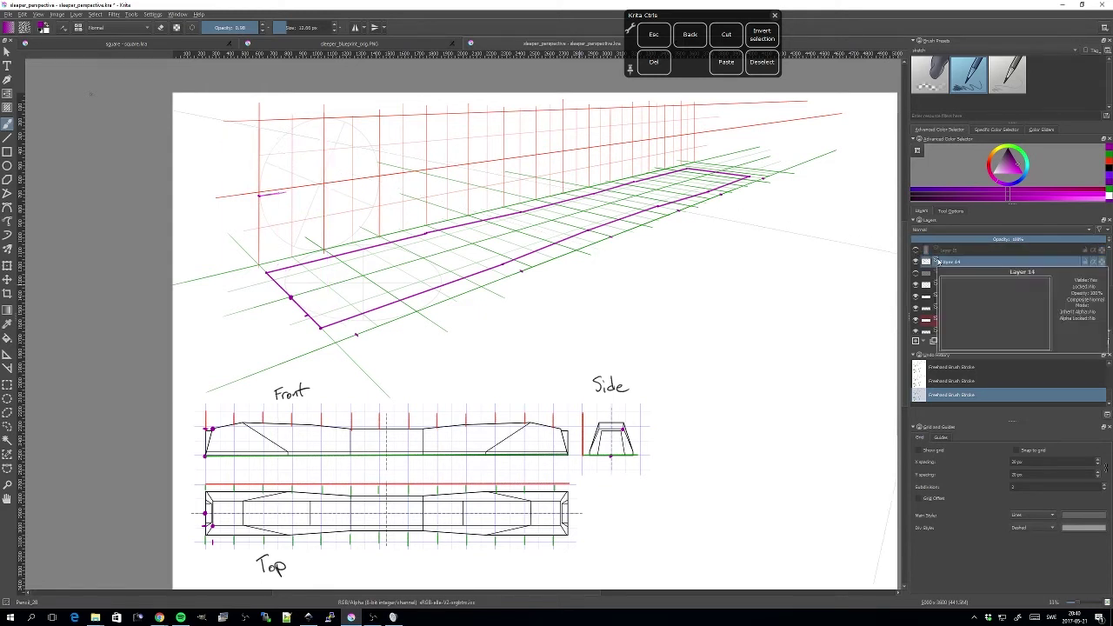
key(e)
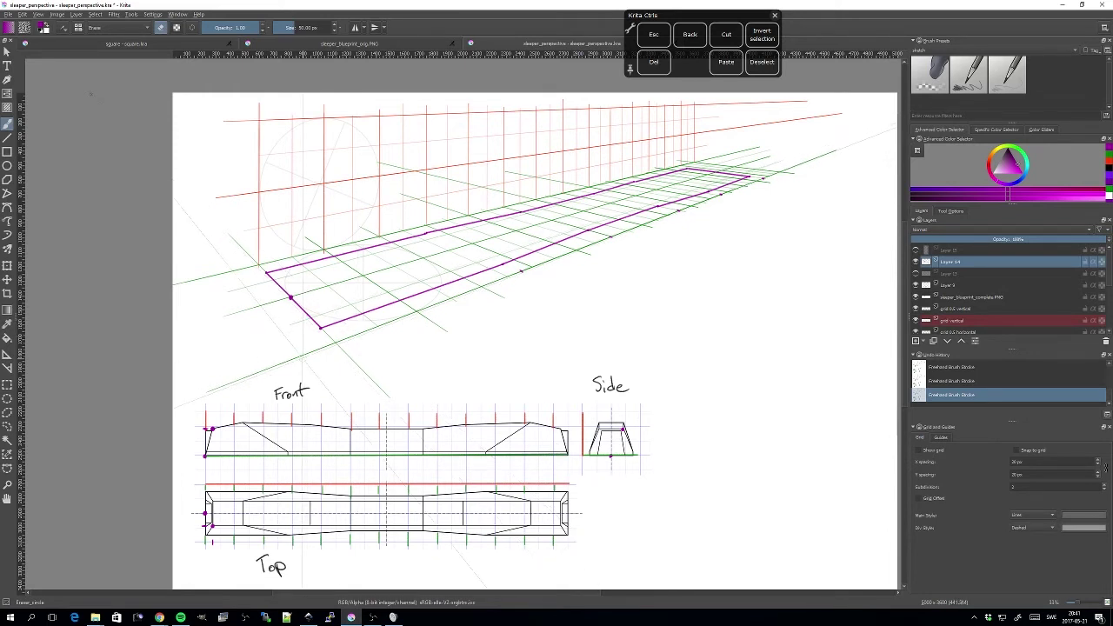
key(/)
Show the guide layer again at 46% opacity and make Layer 14 active
click(916, 250)
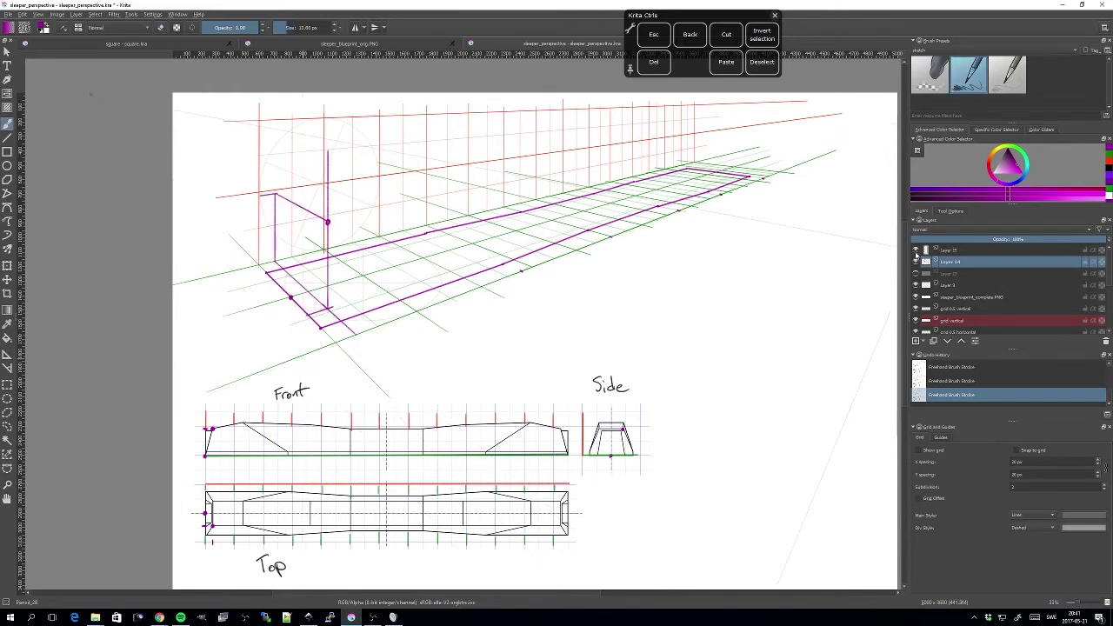
click(973, 251)
click(1013, 230)
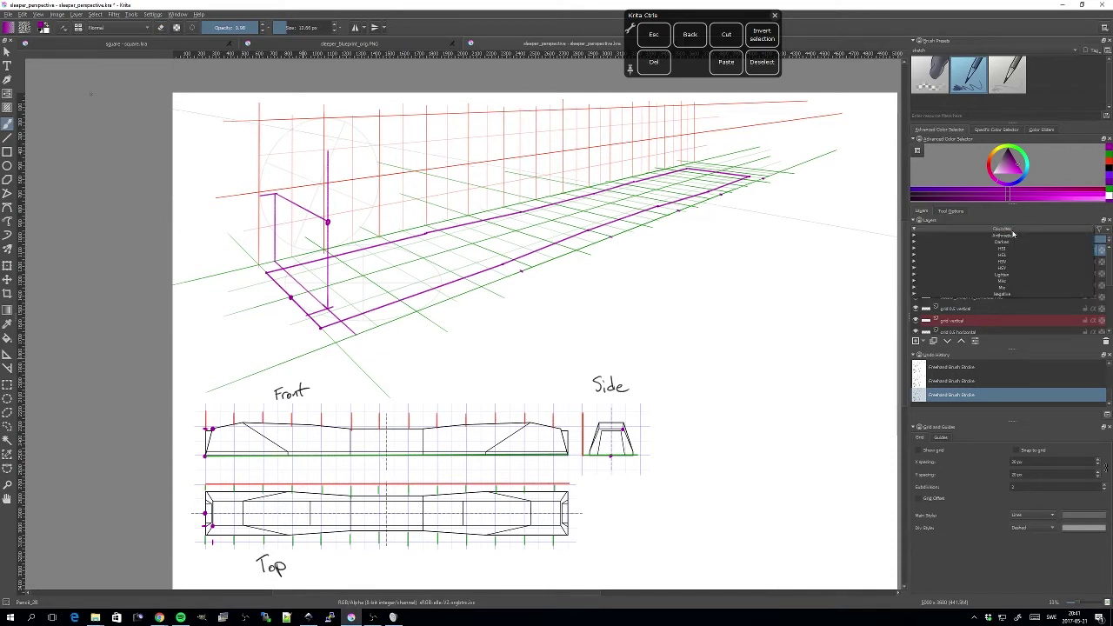
click(1008, 222)
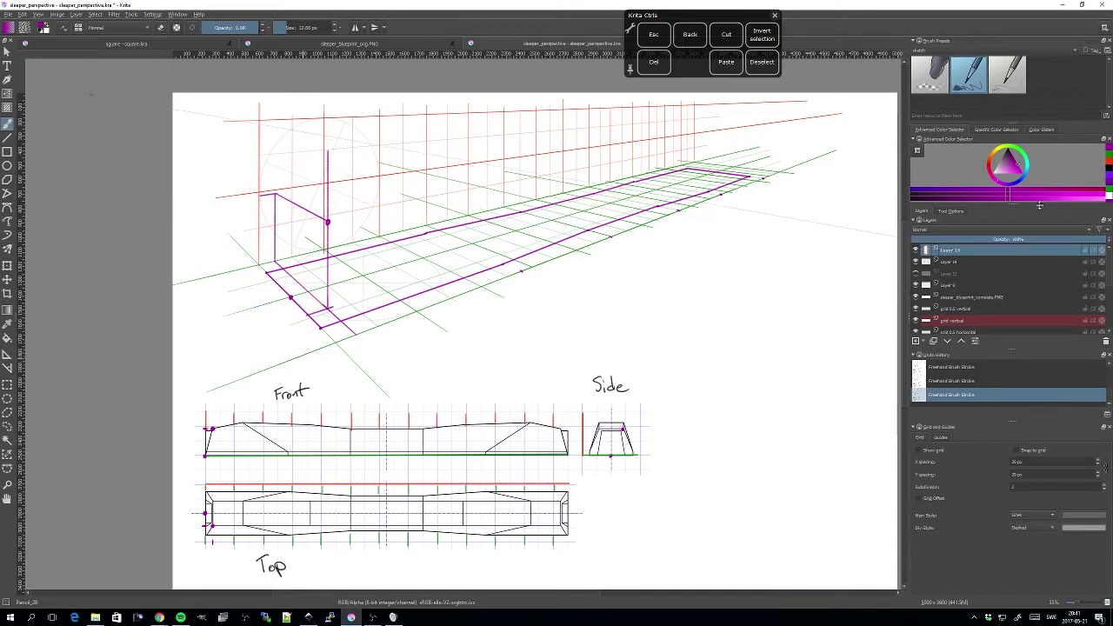
drag(1016, 241, 1001, 241)
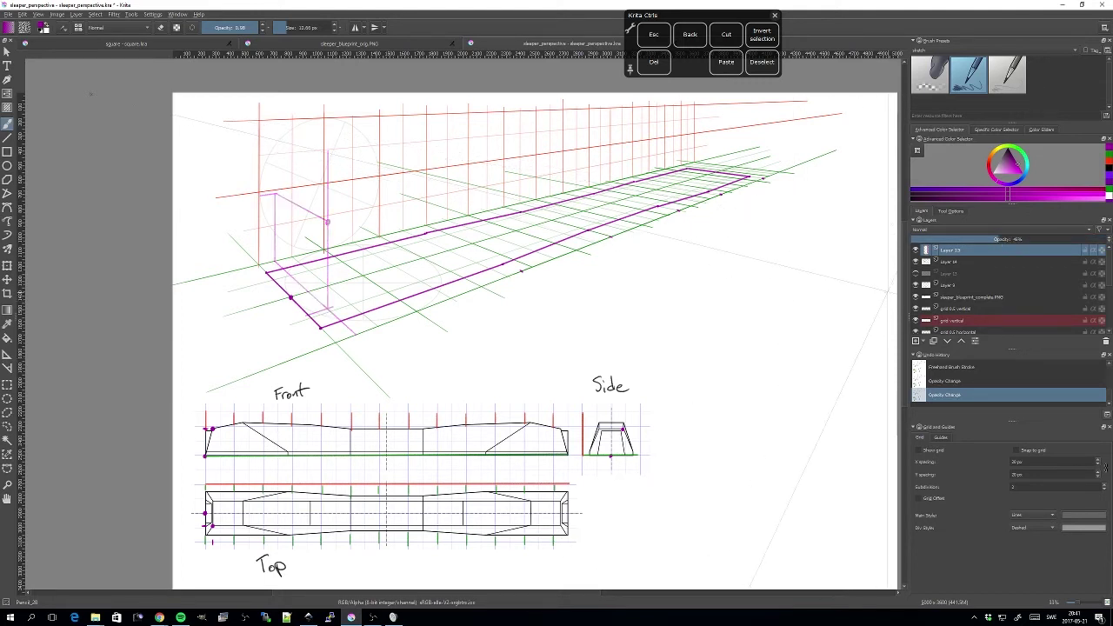
click(972, 261)
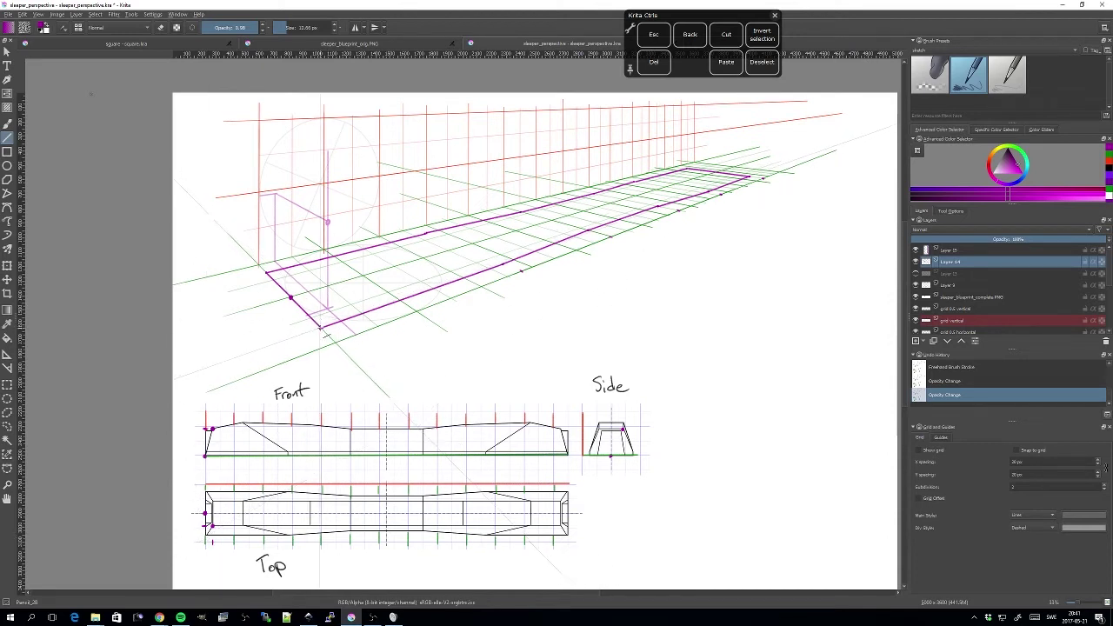
Show the hidden layer holding the purple base outline over the blueprint views and check the line tool's options
drag(320, 324, 326, 222)
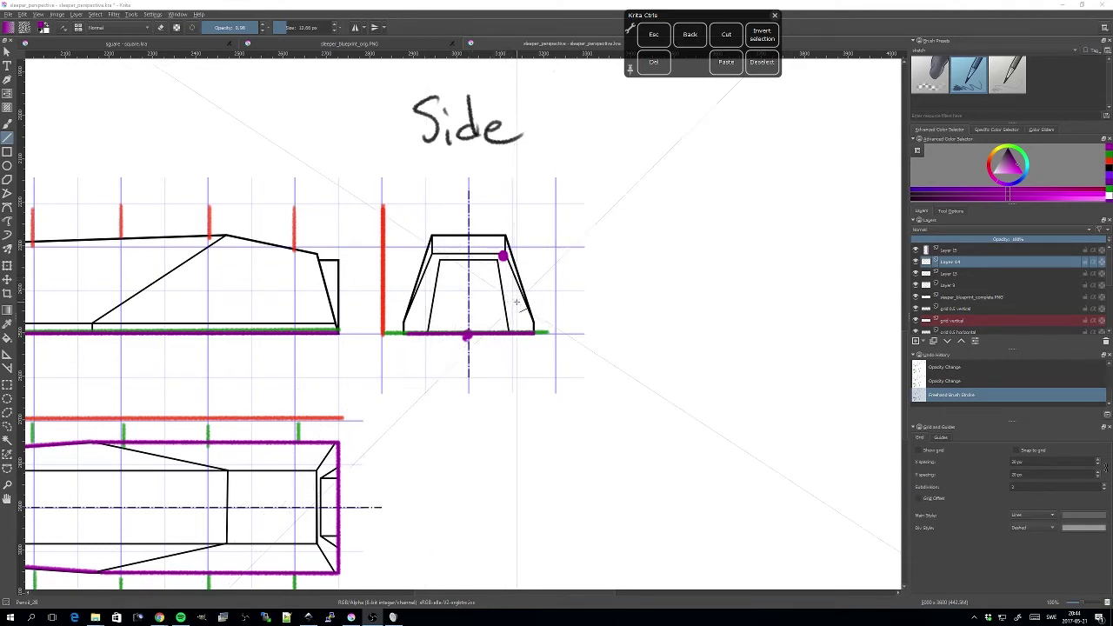
click(948, 211)
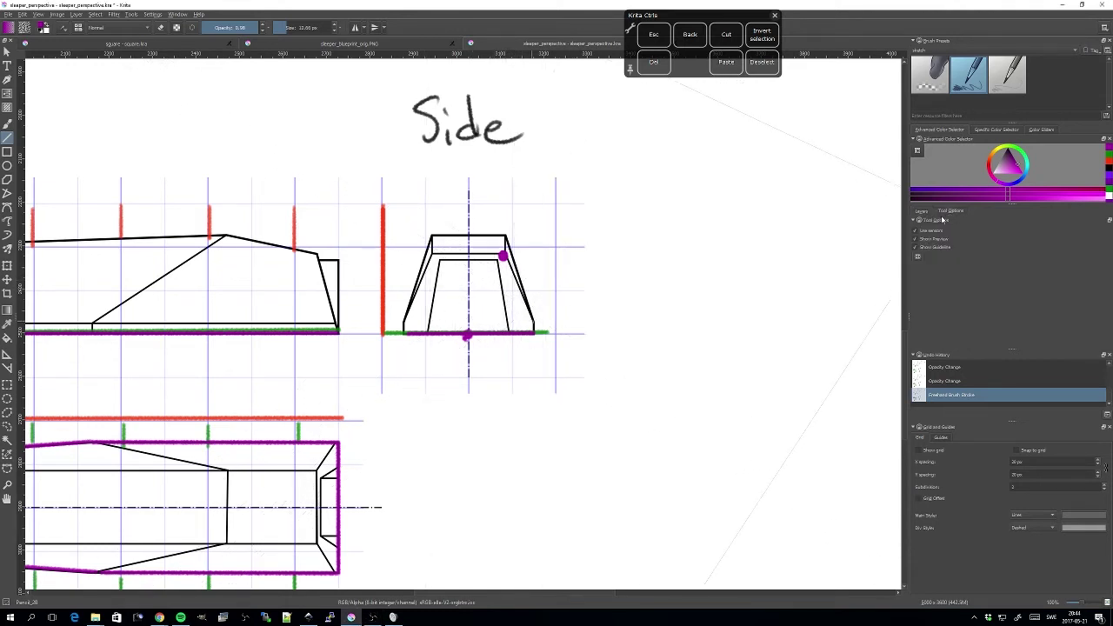
click(922, 211)
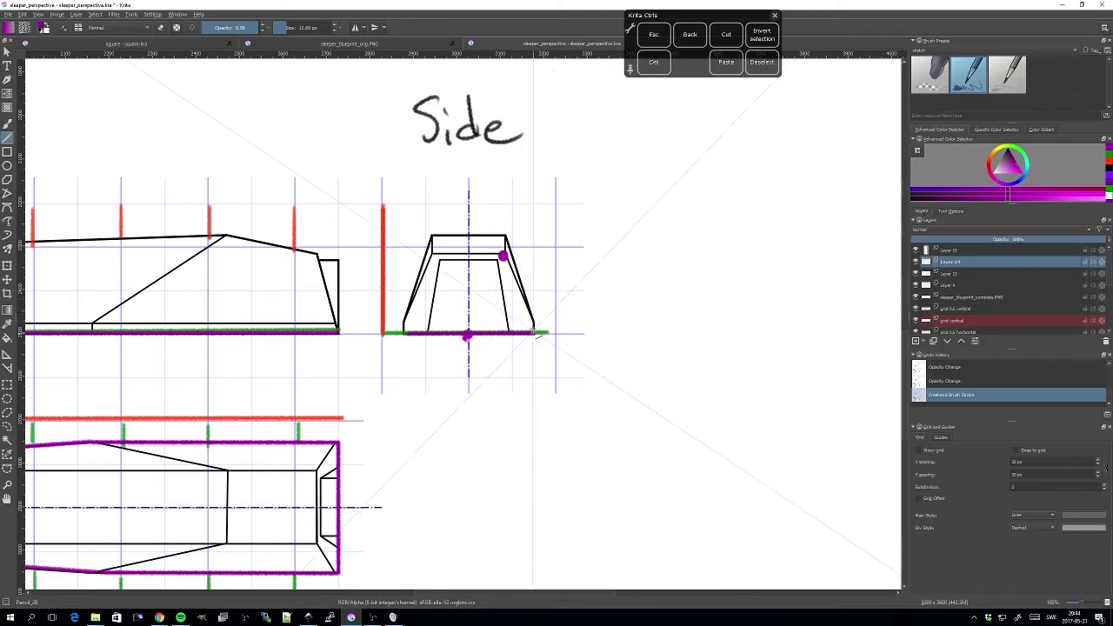
drag(504, 255, 534, 332)
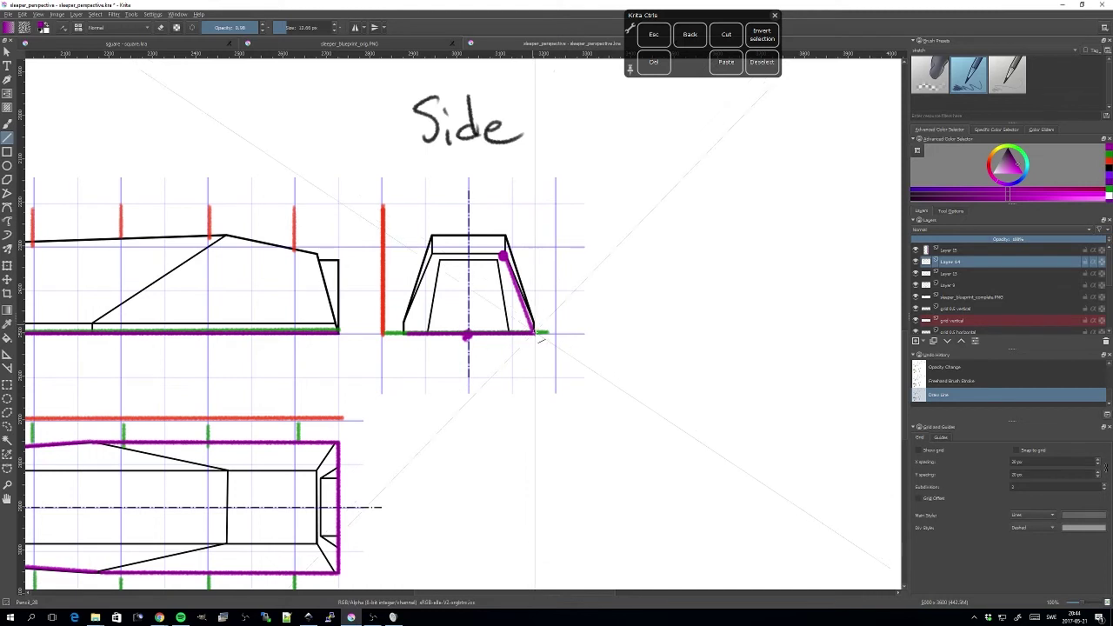
key(ctrl+z)
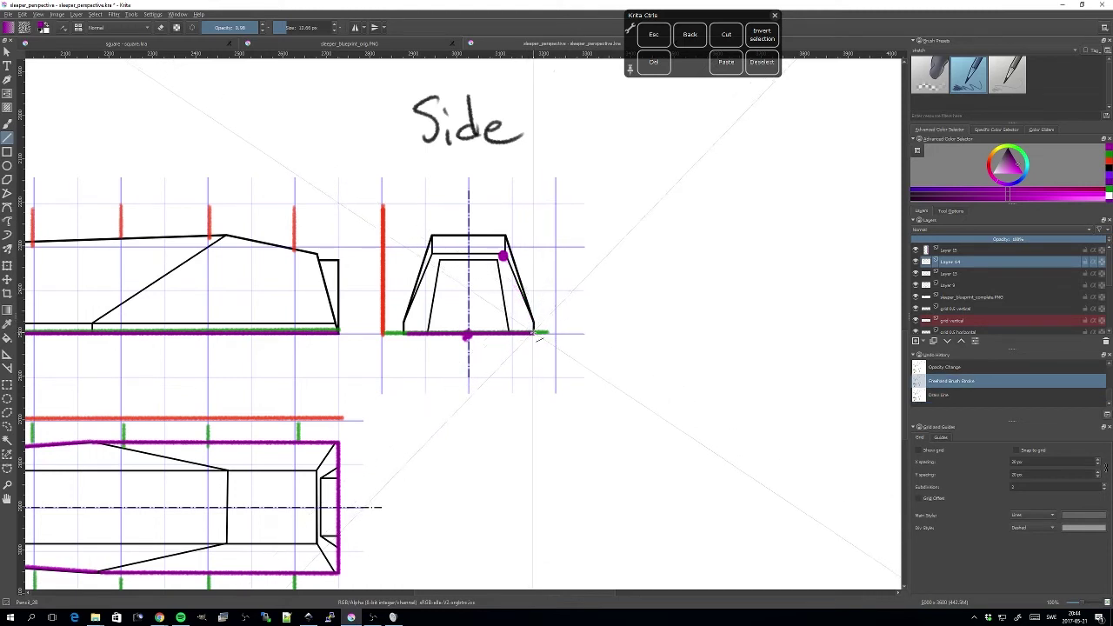
key(ctrl+shift+z)
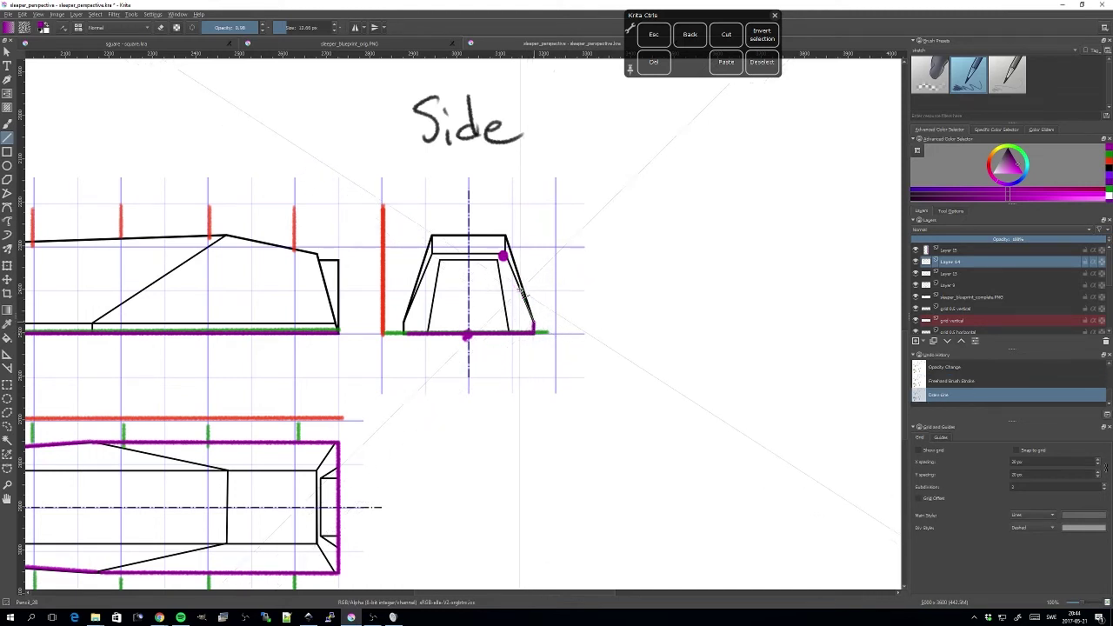
drag(503, 255, 533, 331)
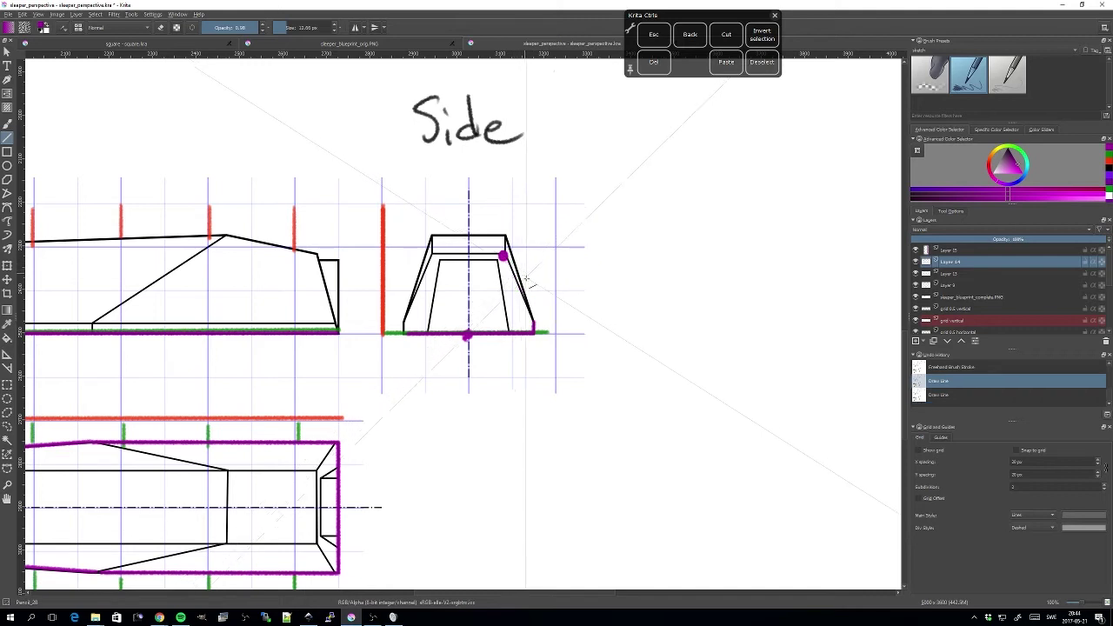
key(ctrl+z)
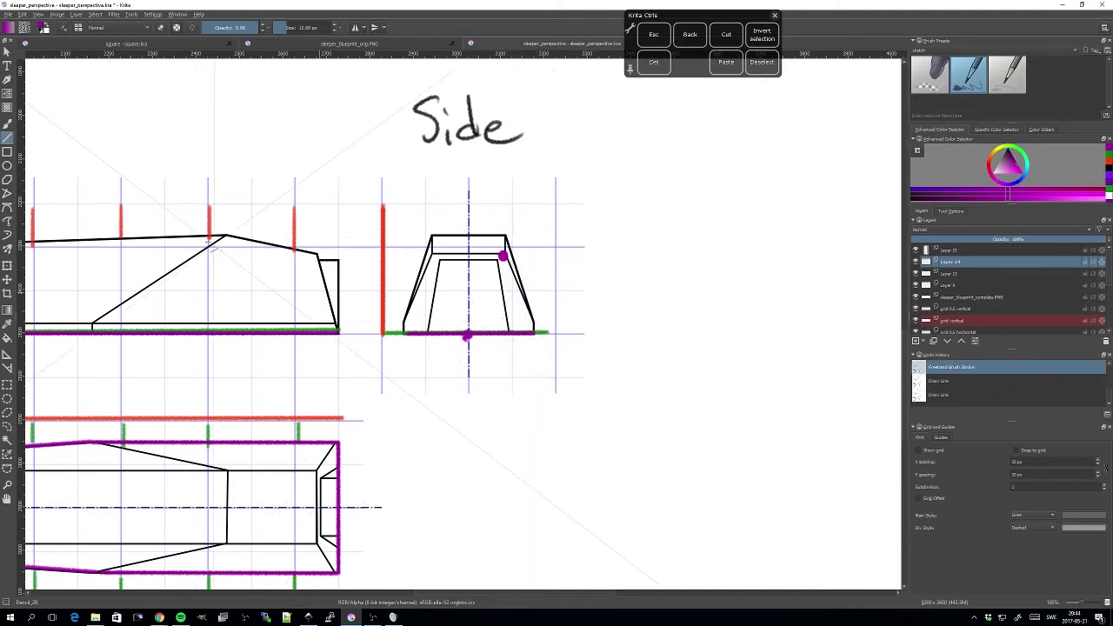
Turn off assistant snapping for the freehand brush and dot the low corners above the base in the Side view and along the Front view
click(950, 211)
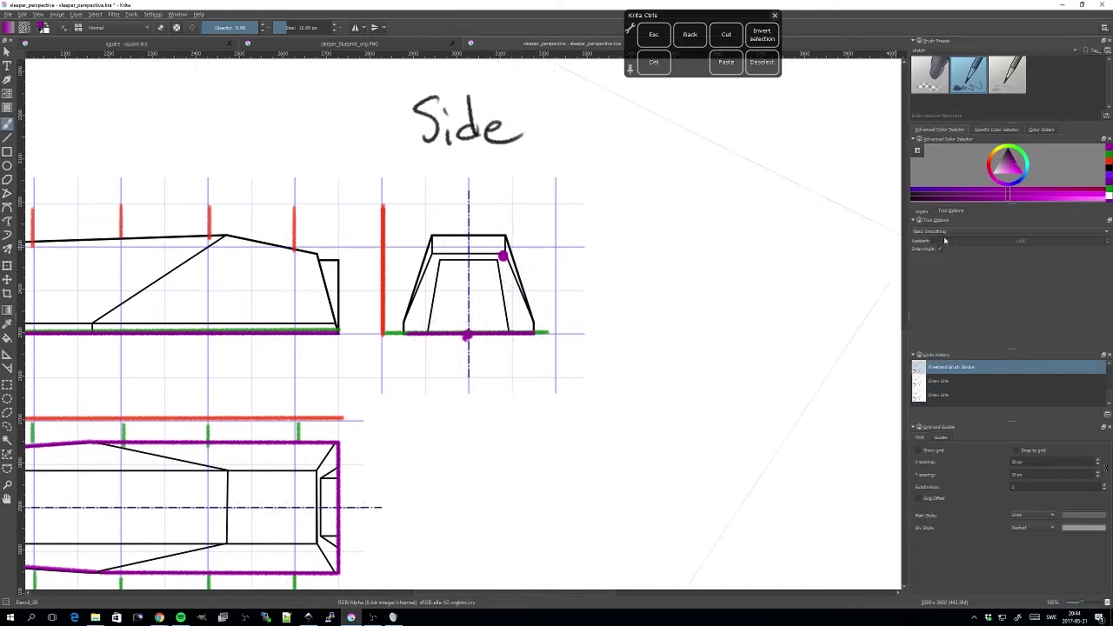
click(534, 322)
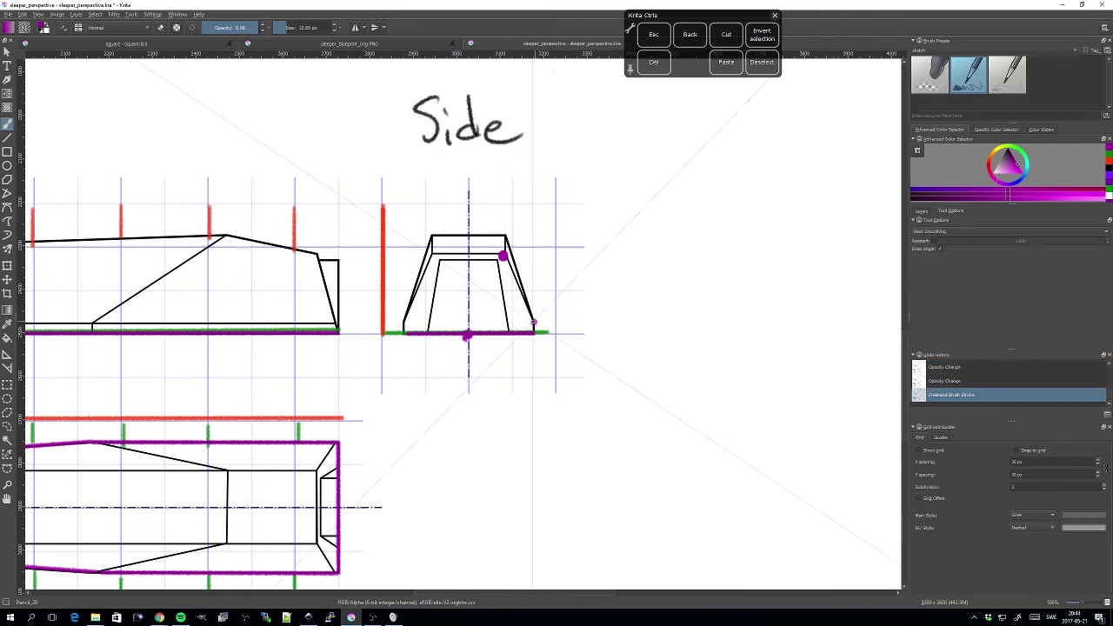
drag(423, 352, 558, 321)
drag(487, 348, 696, 329)
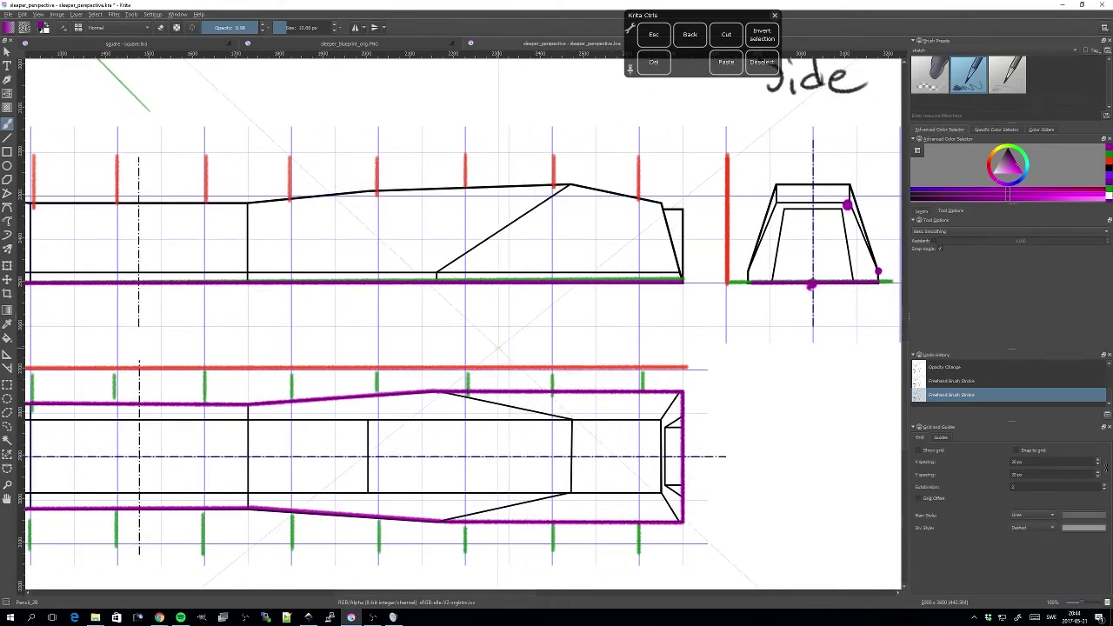
key(minus)
key(minus)
drag(422, 373, 545, 369)
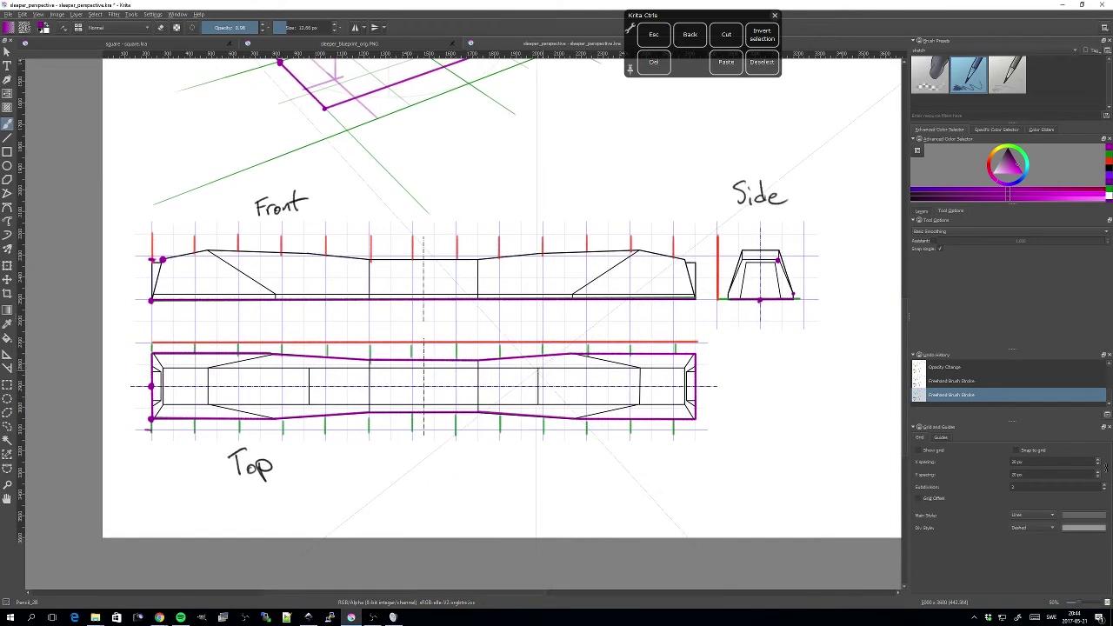
click(153, 294)
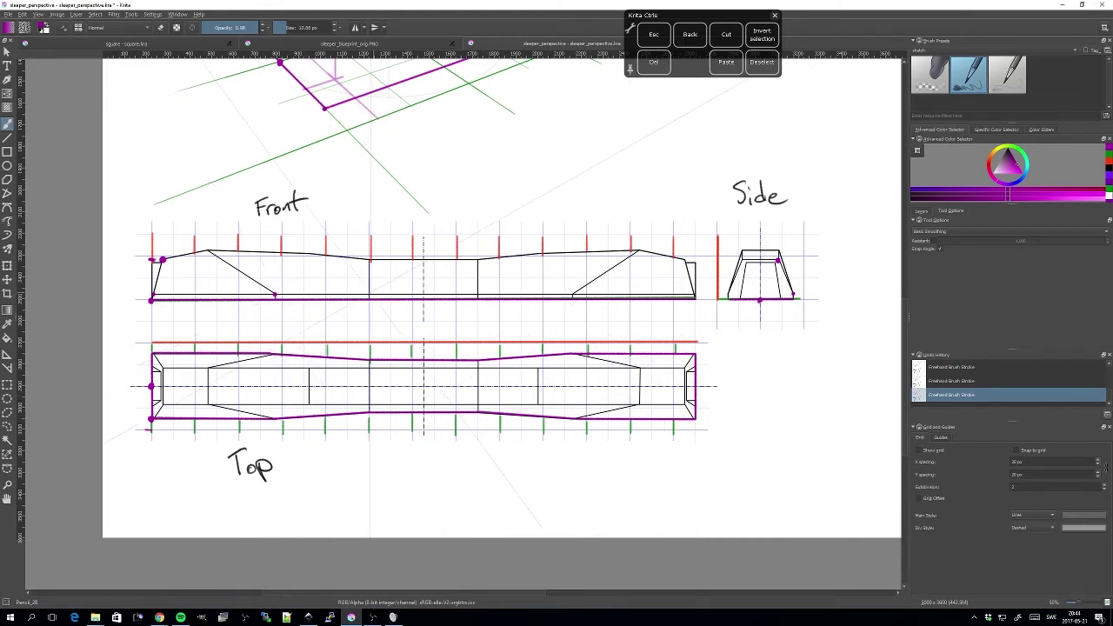
click(368, 296)
click(477, 295)
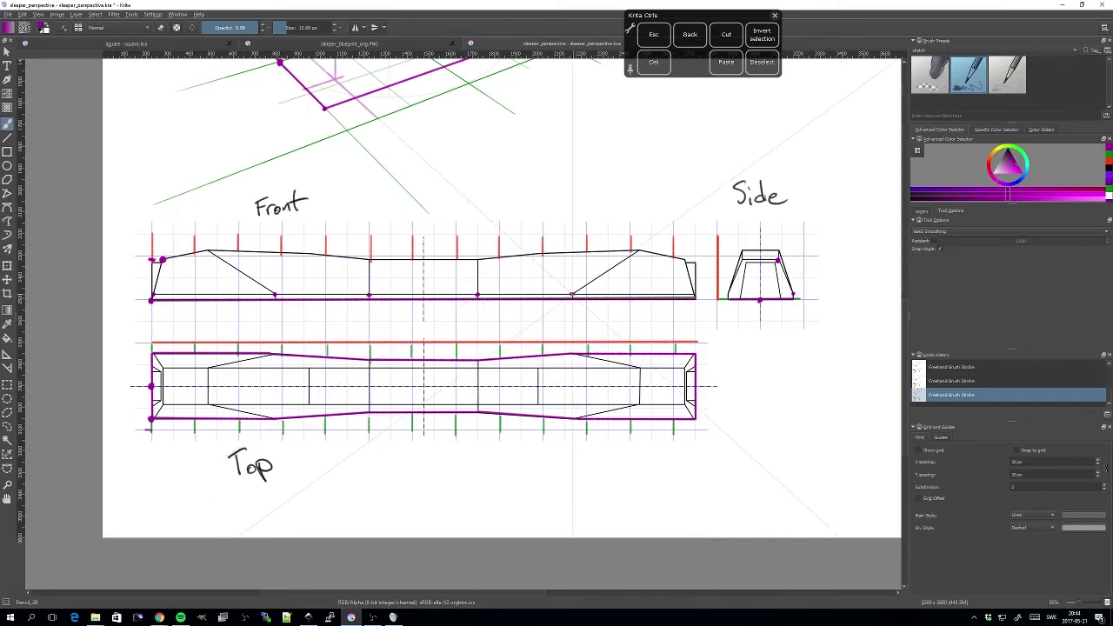
click(921, 211)
Compare the low corner points in the Front, Top and Side views with the near end of the perspective grids
drag(491, 217, 489, 425)
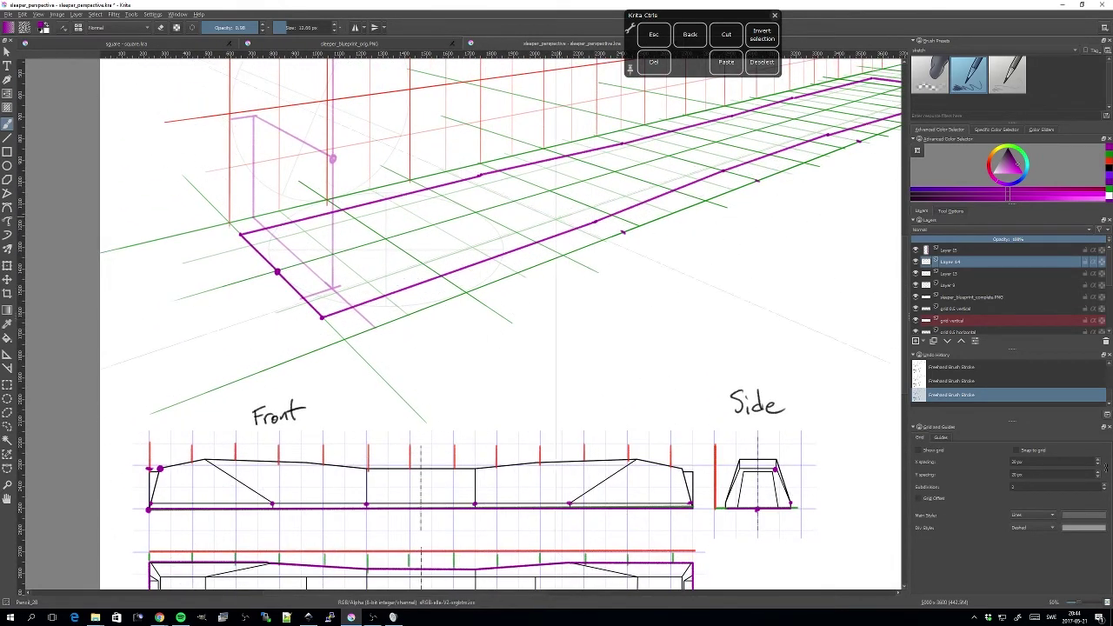
mouse_move(271, 450)
mouse_down()
mouse_move(342, 347)
mouse_move(409, 294)
mouse_move(509, 282)
mouse_up()
key(ctrl+plus)
key(ctrl+plus)
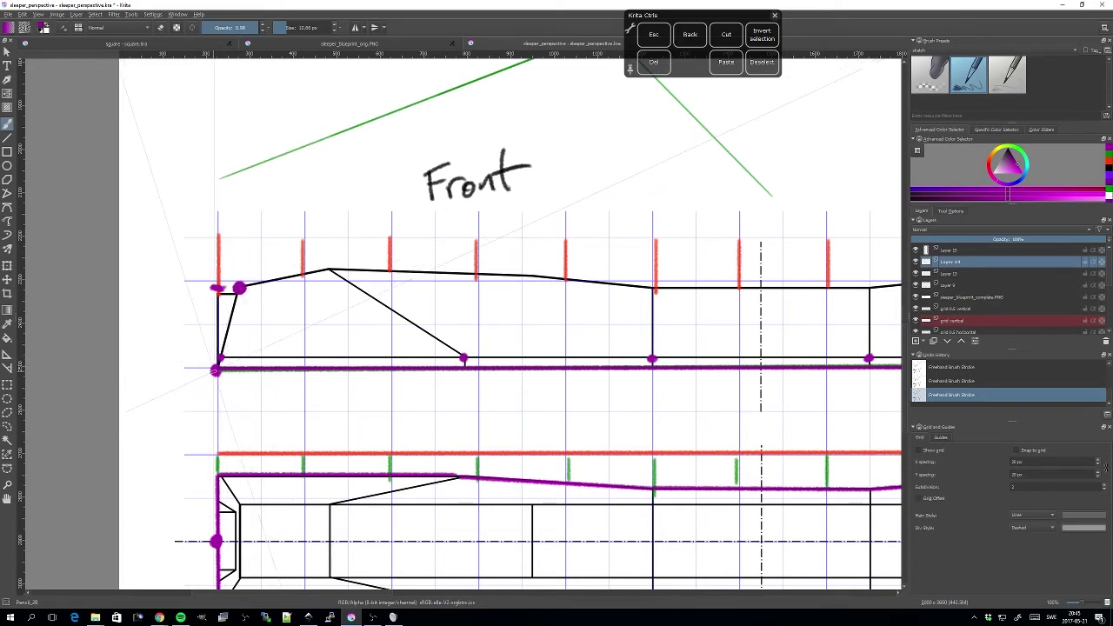
mouse_move(333, 300)
mouse_down()
mouse_move(324, 340)
mouse_move(346, 385)
mouse_up()
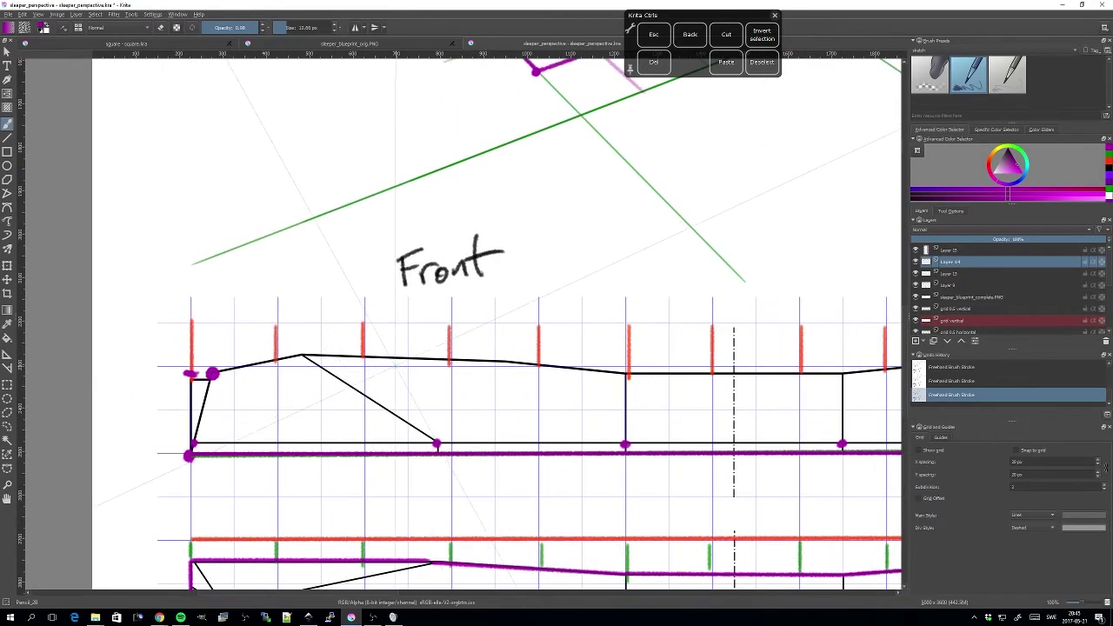
key(ctrl+minus)
key(ctrl+minus)
drag(489, 299, 333, 394)
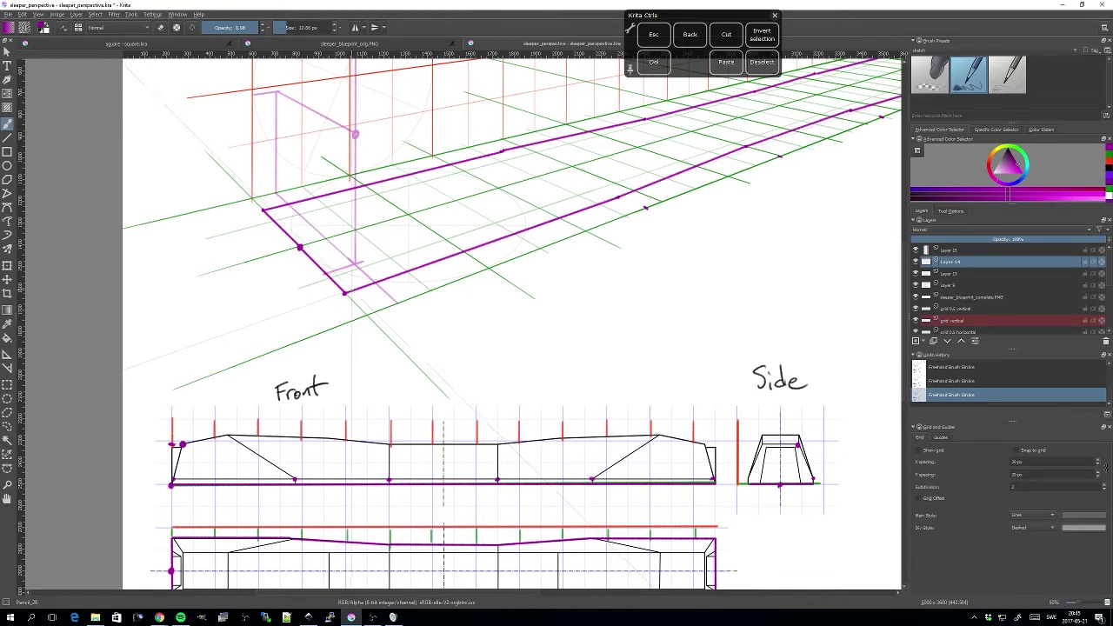
mouse_move(368, 302)
mouse_down()
mouse_move(341, 359)
mouse_move(365, 326)
mouse_move(331, 298)
mouse_move(380, 230)
mouse_move(356, 198)
mouse_move(308, 213)
mouse_up()
drag(390, 360, 362, 339)
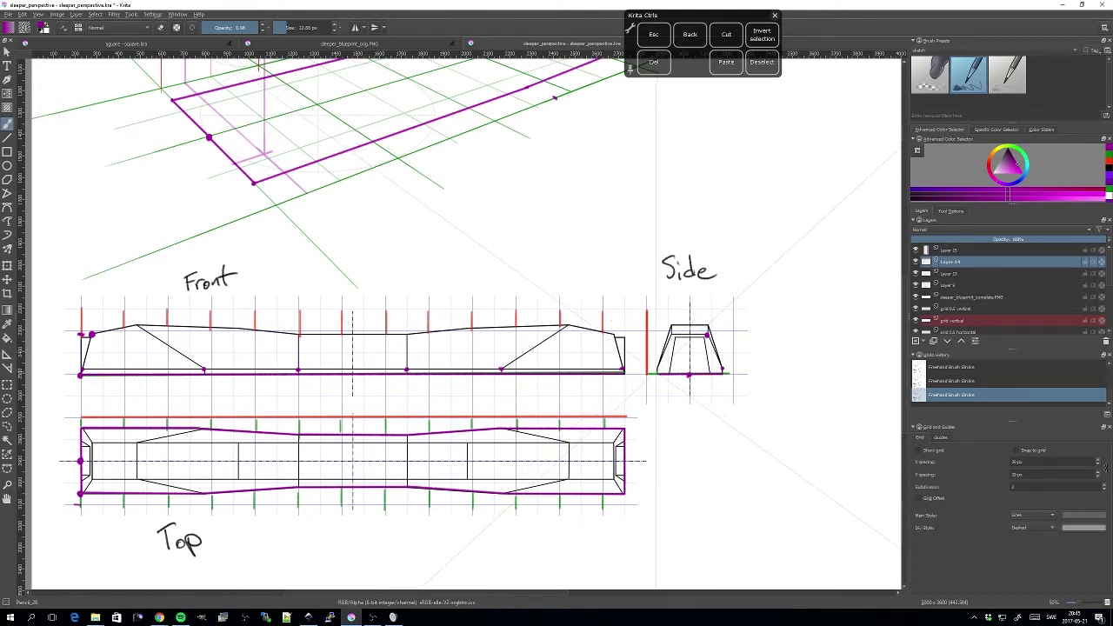
Undo the height mark on Layer 14 and mark the low corner height on the vertical grid's first line with the 46% opacity guide layer active
drag(330, 202, 422, 291)
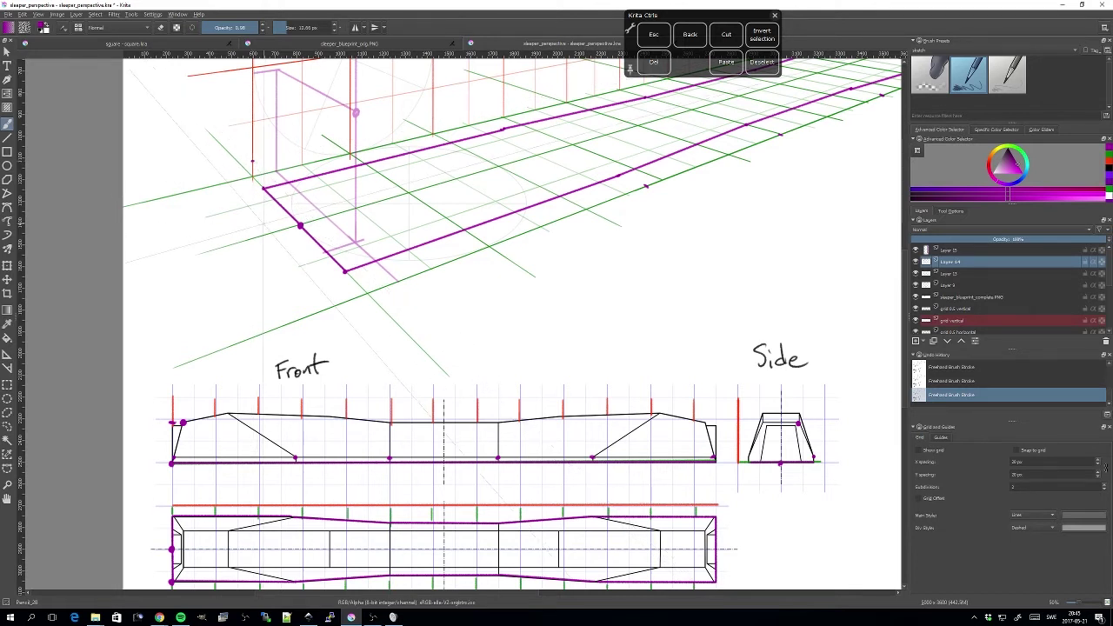
scroll(406, 318, up, 2)
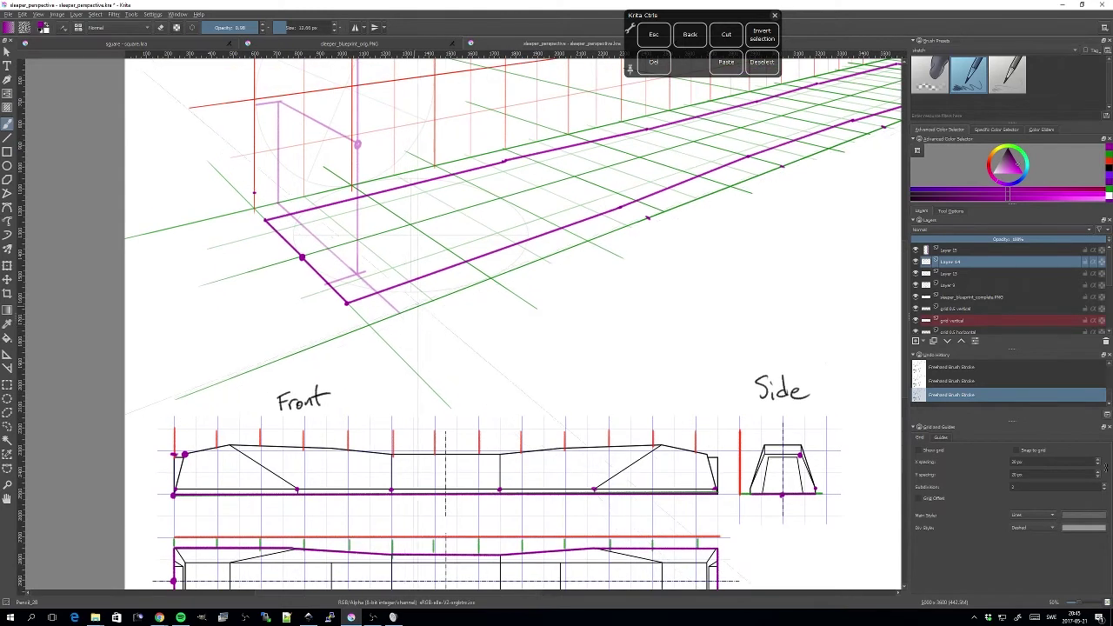
key(ctrl+z)
key(ctrl+z)
click(947, 252)
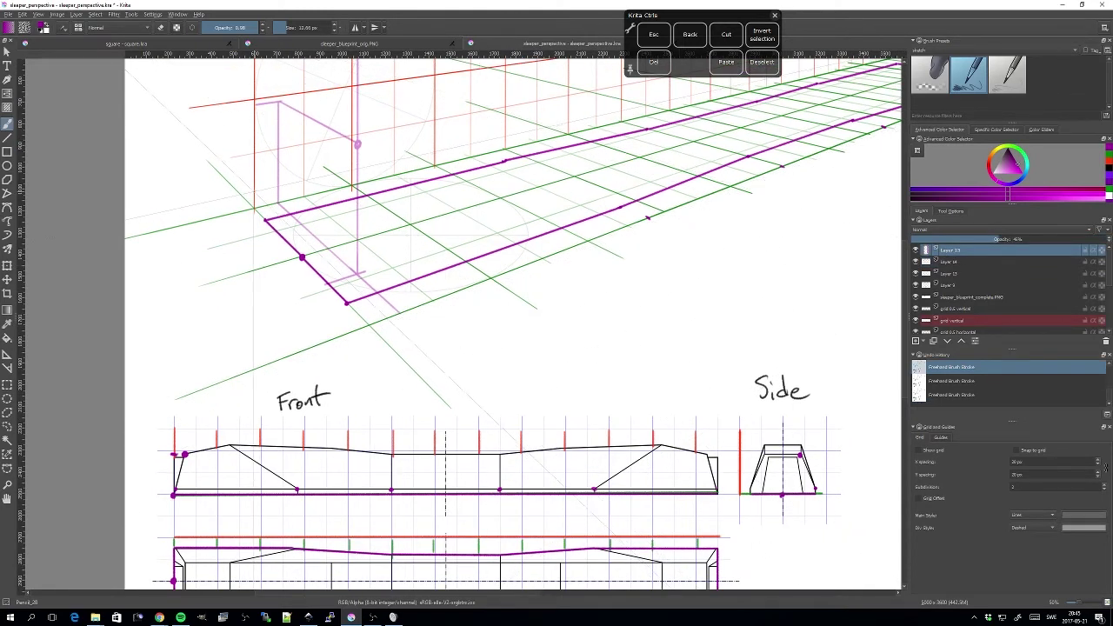
key(ctrl+shift+z)
key(ctrl+shift+z)
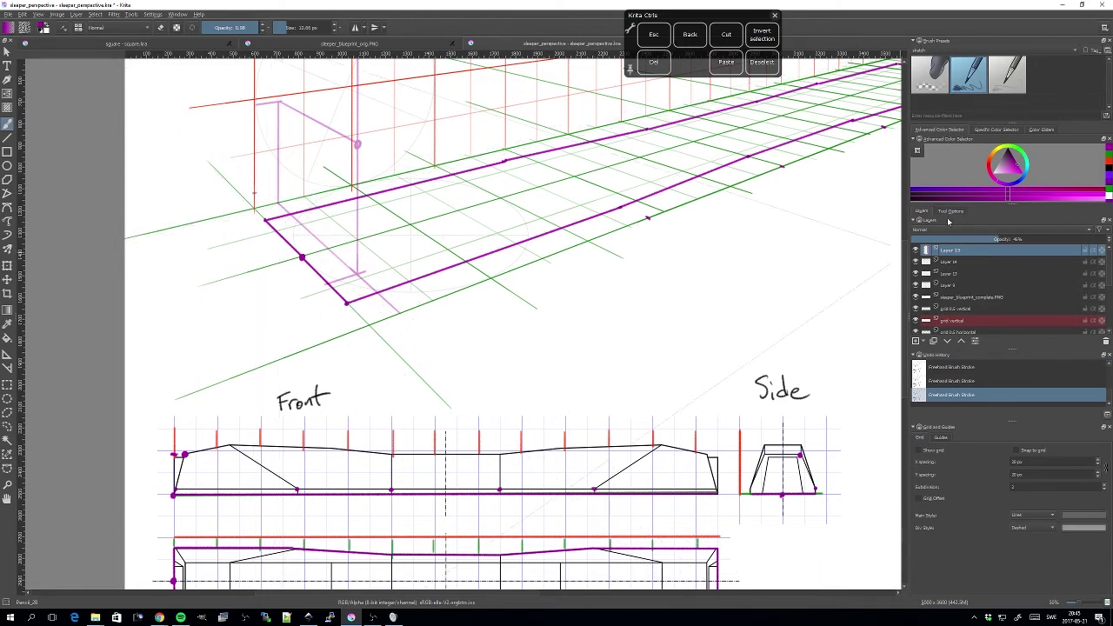
Turn assistant snapping back on and draw a purple guide from the height mark along the vertical grid to the sleeper's far end
click(950, 212)
click(938, 240)
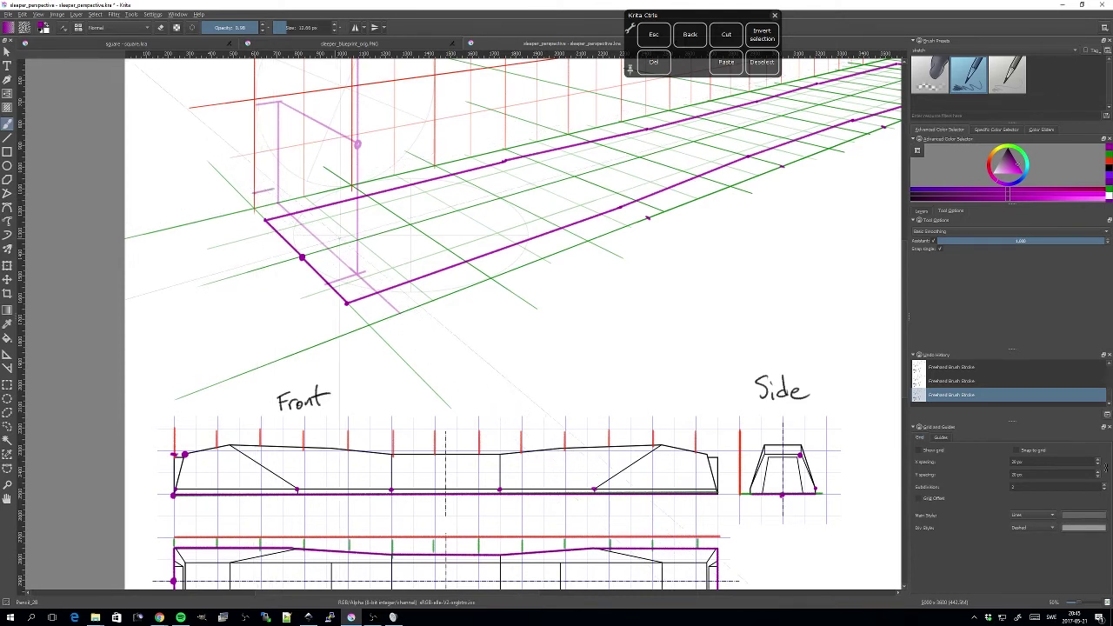
drag(293, 228, 207, 282)
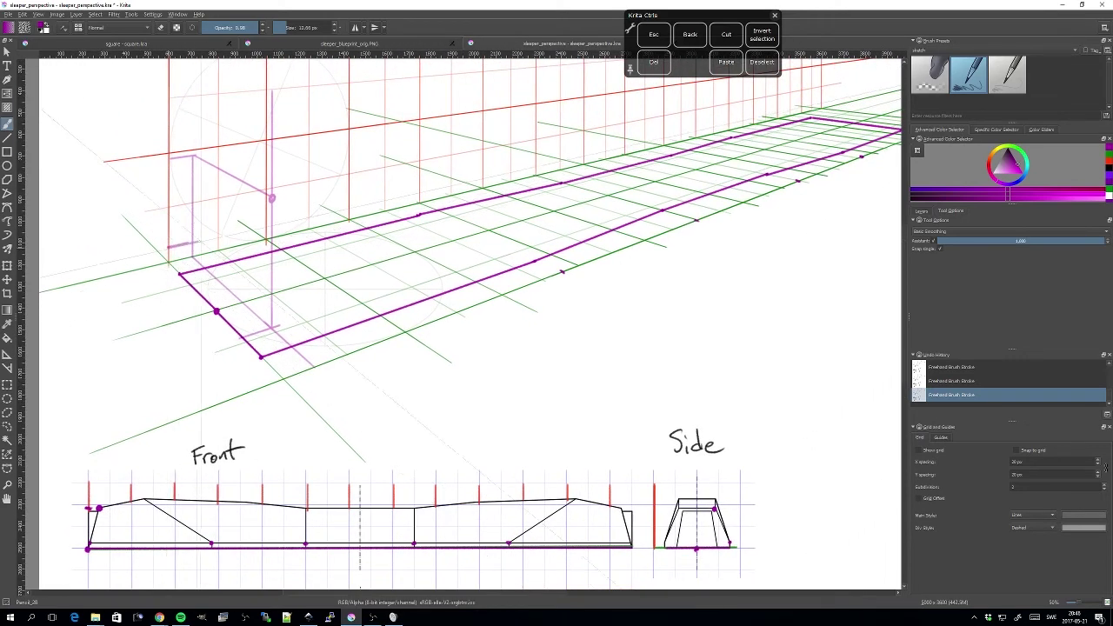
key(ctrl+z)
key(ctrl+z)
key(ctrl+shift+z)
key(ctrl+shift+z)
mouse_move(176, 254)
mouse_down()
mouse_move(781, 111)
mouse_move(755, 113)
mouse_up()
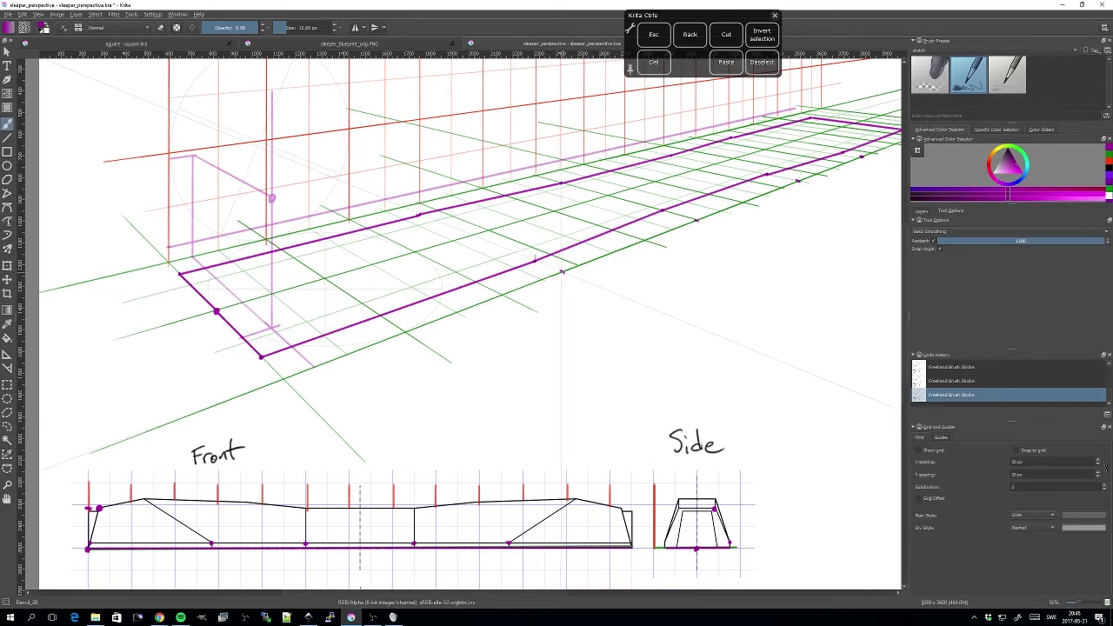
Construct assistant-snapped height frames across the ground grid at the front outline's first two bends, with an edge guide back toward the near corner
drag(534, 258, 462, 230)
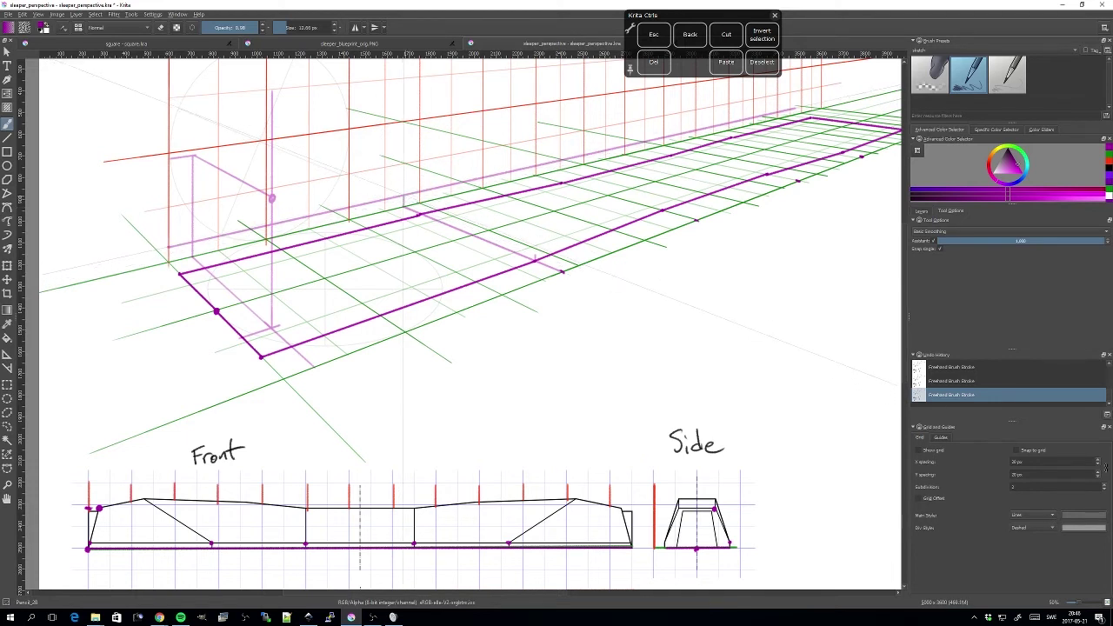
key(ctrl+z)
drag(403, 195, 403, 207)
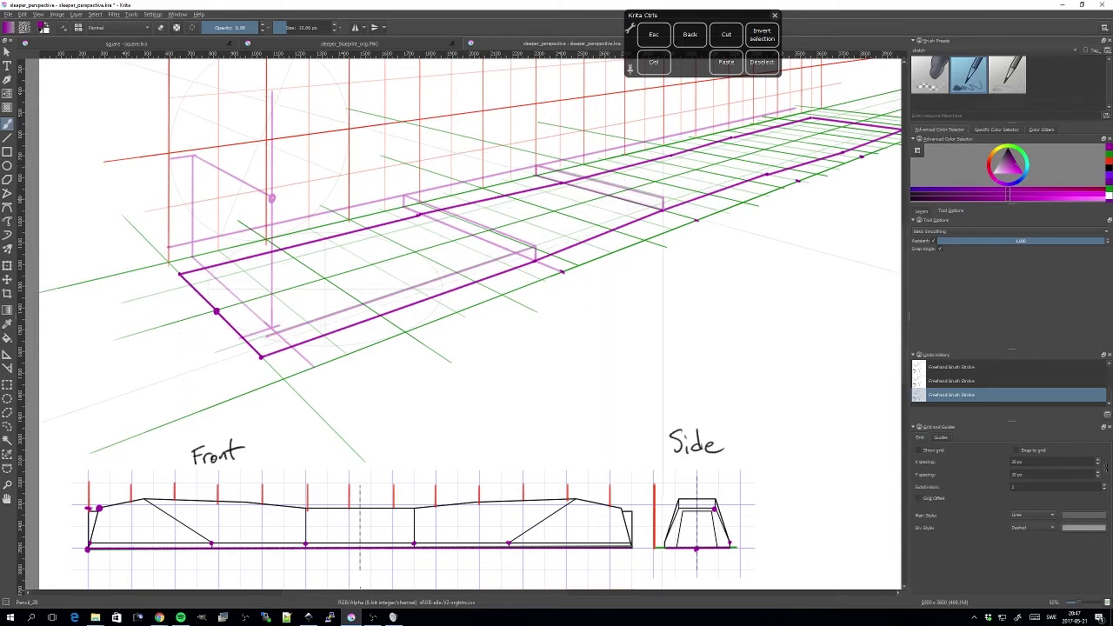
Construct matching height frames at the front outline's remaining two bends and at its far corner
drag(706, 226, 497, 325)
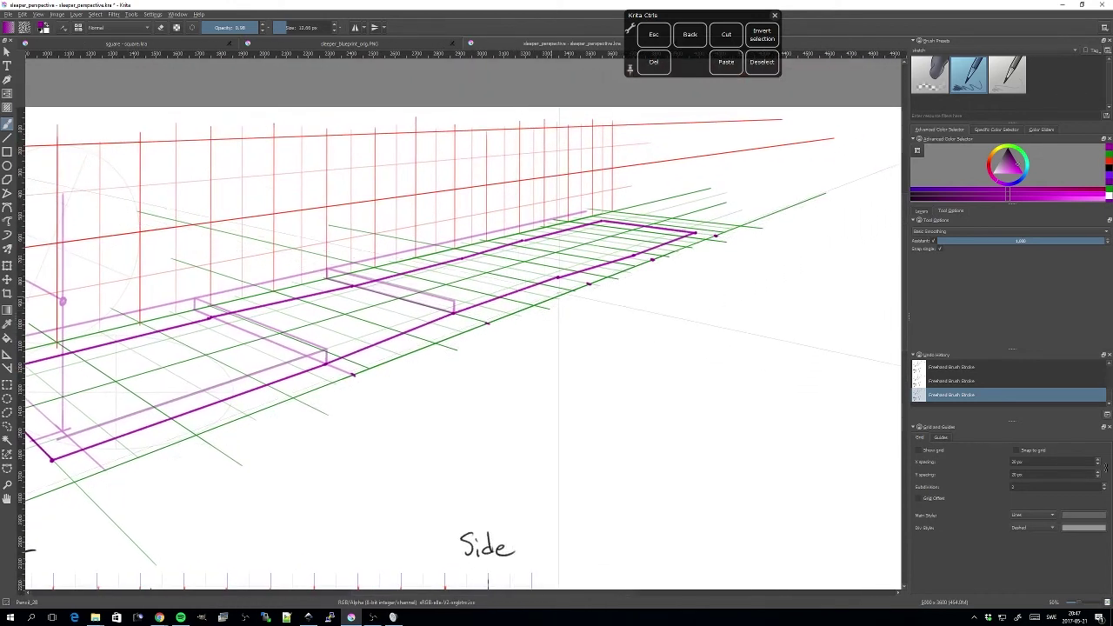
key(plus)
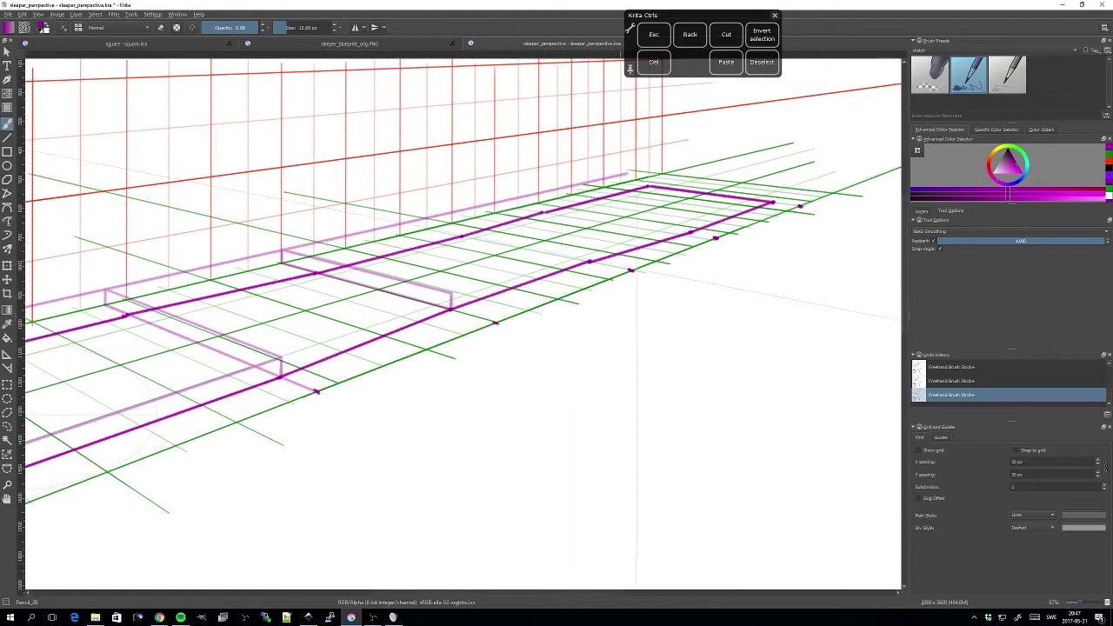
mouse_move(631, 270)
mouse_down()
mouse_move(434, 233)
mouse_move(426, 219)
mouse_move(591, 250)
mouse_up()
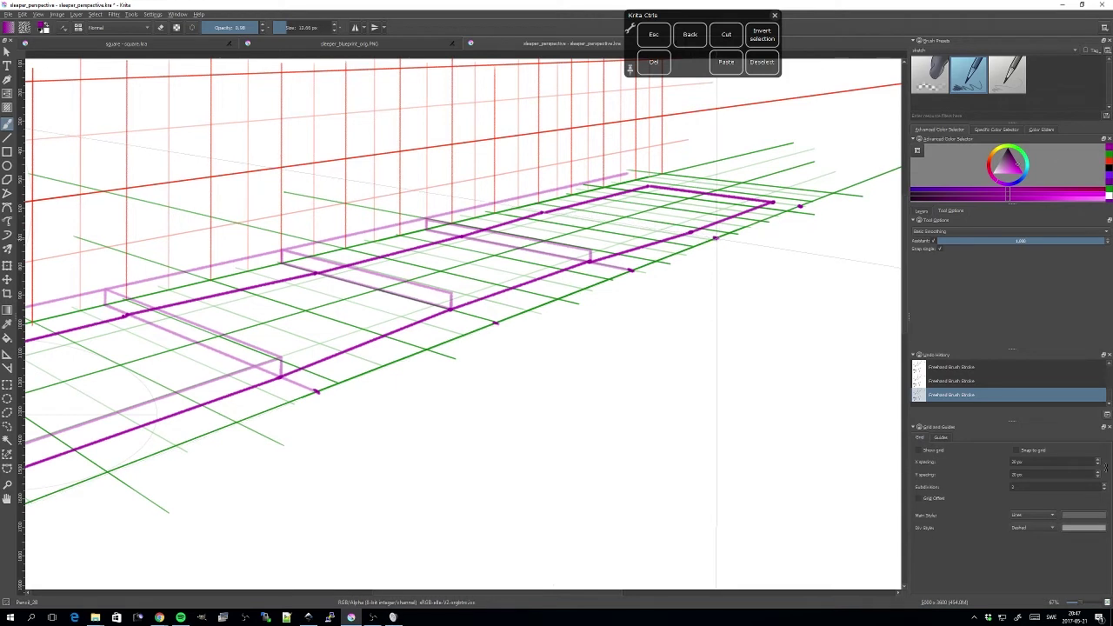
drag(716, 238, 584, 291)
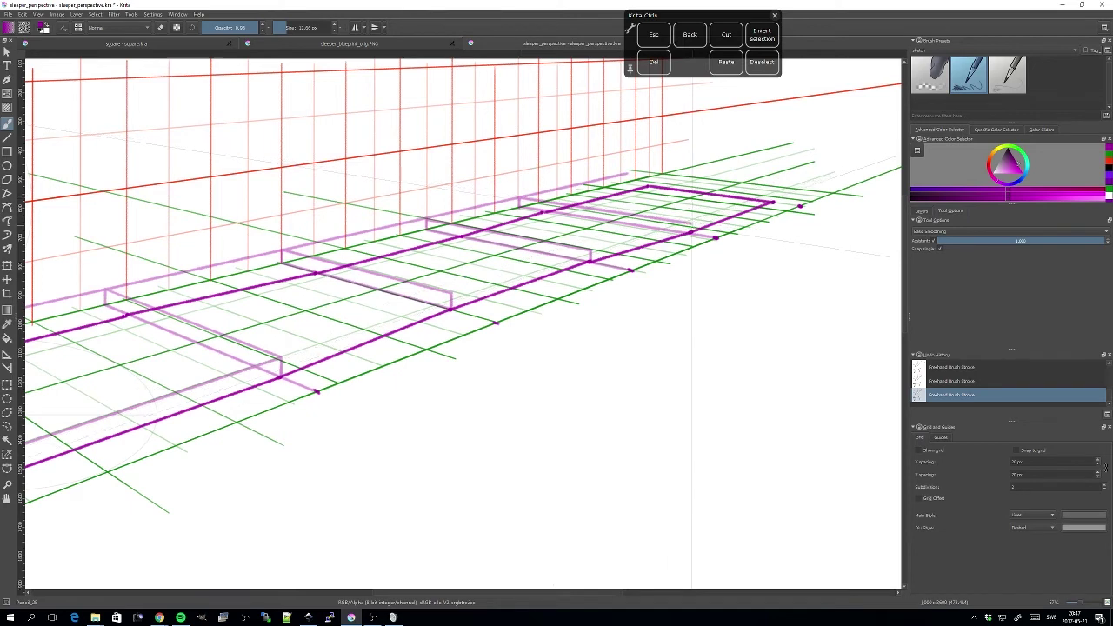
drag(702, 233, 634, 266)
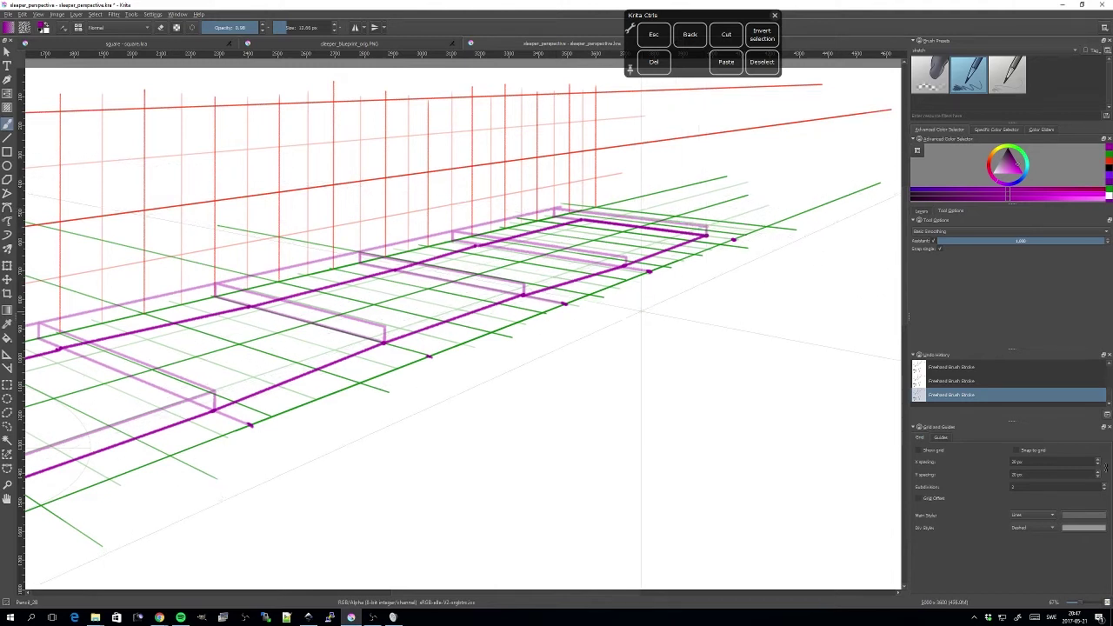
Raise a vertical guide from the outline's near corner up to the low edge guide and bring the layer list back into view
drag(604, 337, 740, 263)
drag(491, 352, 601, 309)
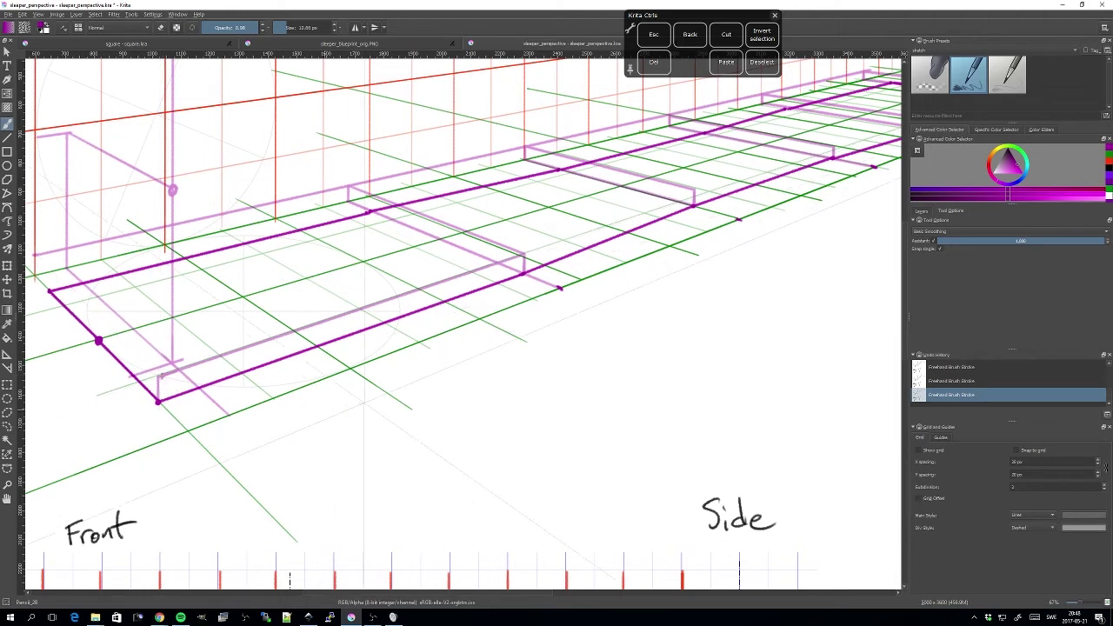
click(920, 212)
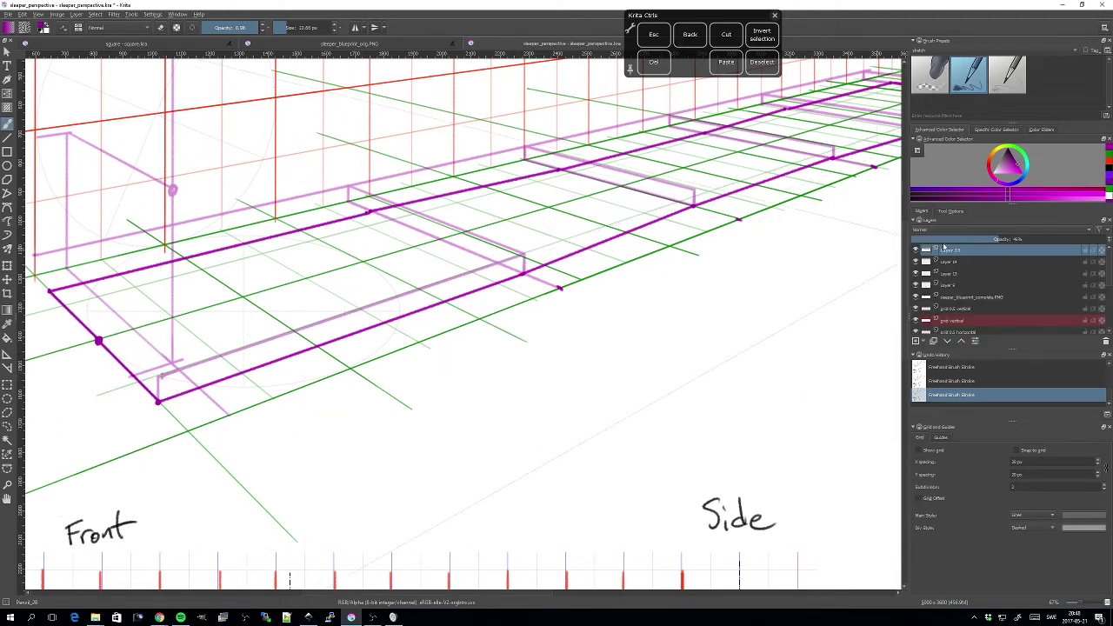
Draw the front low edge's solid purple segments on Layer 14, following its bends from the near corner to the far corner
click(914, 262)
click(914, 262)
click(950, 262)
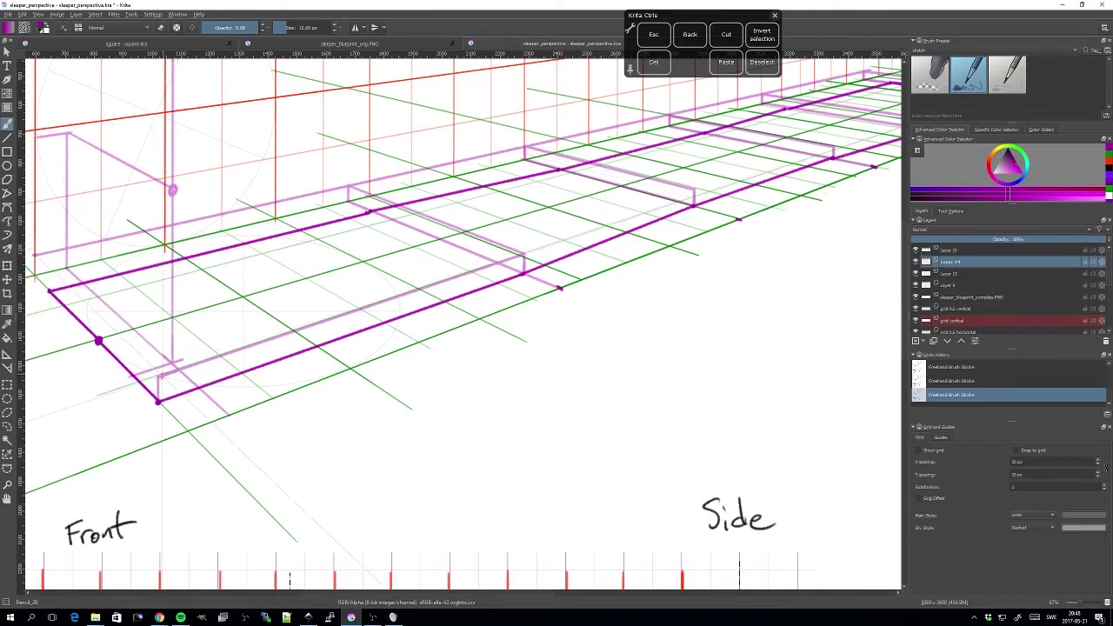
drag(160, 376, 524, 253)
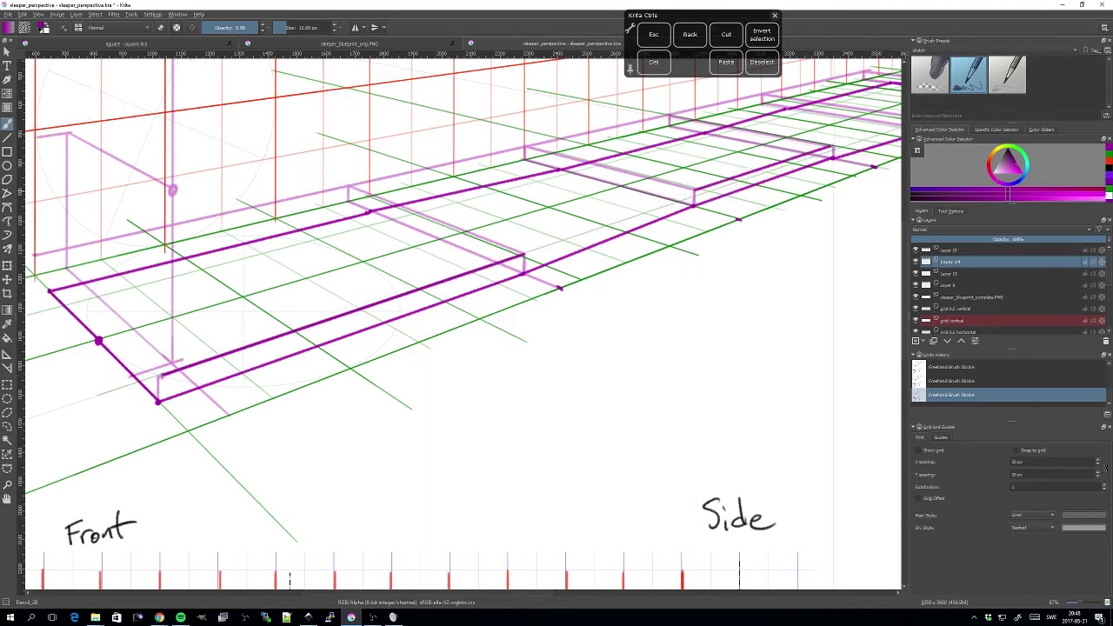
drag(786, 185, 443, 306)
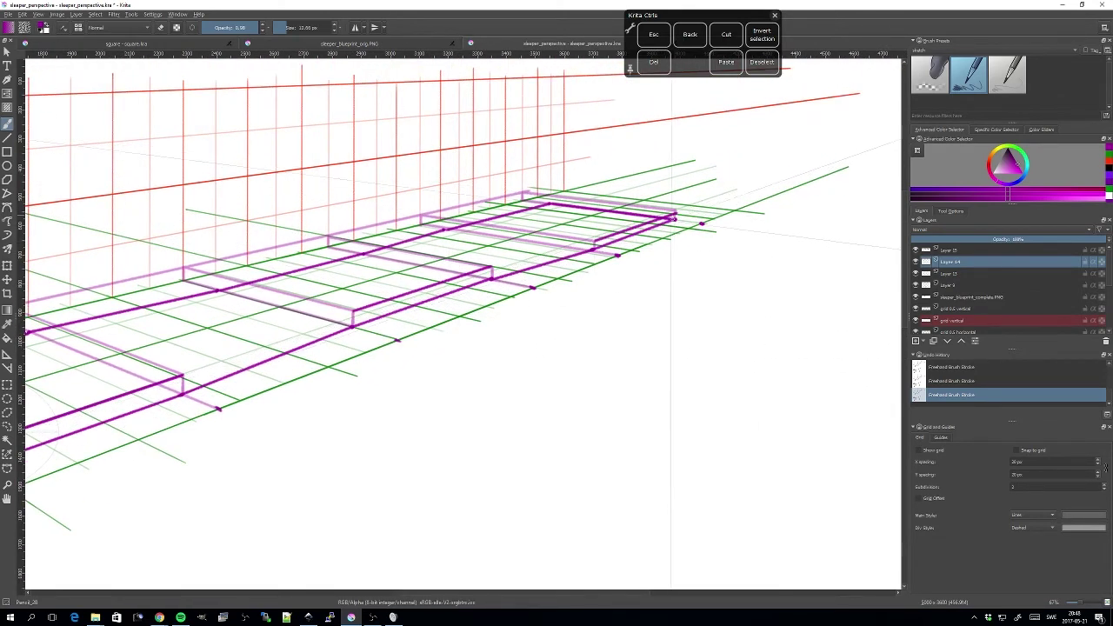
drag(272, 385, 398, 374)
click(7, 138)
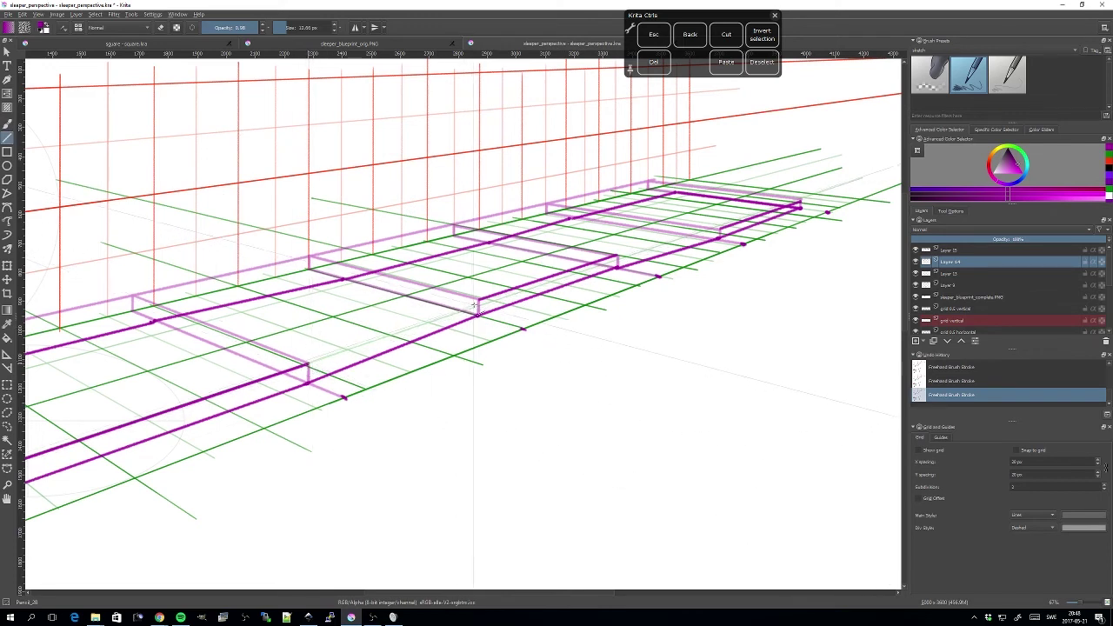
mouse_move(617, 268)
mouse_down()
mouse_move(617, 257)
mouse_move(719, 228)
mouse_up()
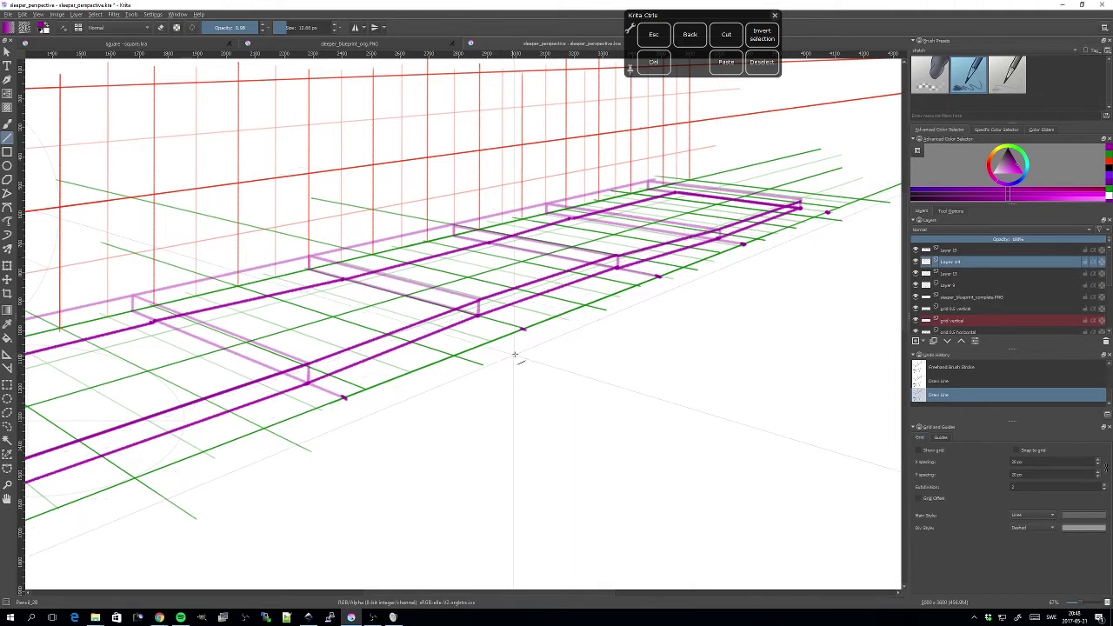
Draw the near corner's edge from the base to the low edge and on up to the marked upper corner point
drag(364, 405, 653, 283)
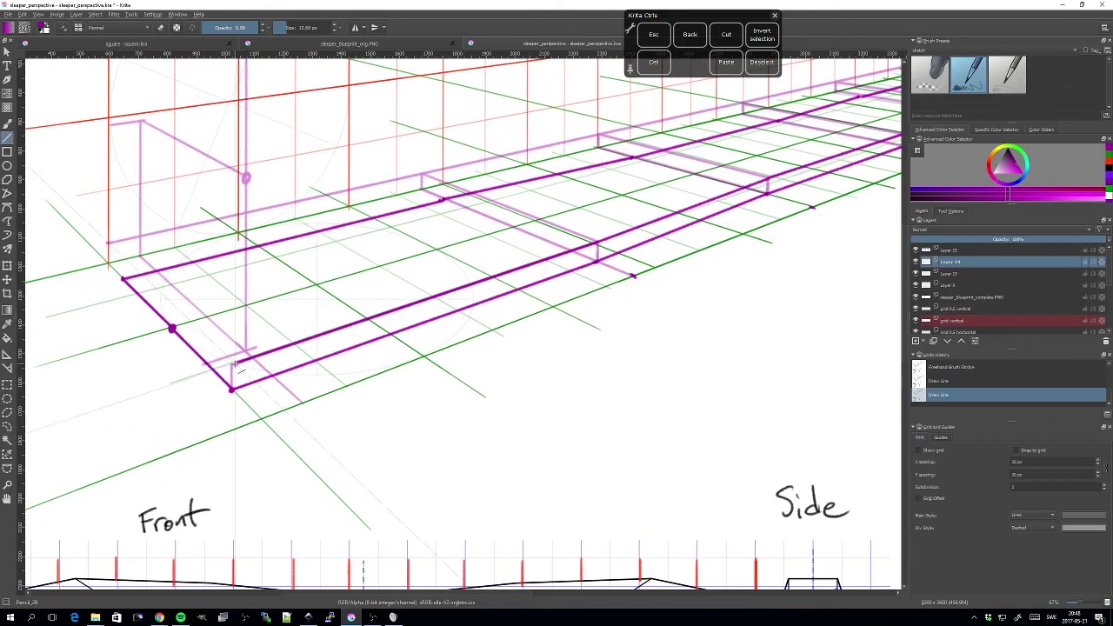
drag(232, 387, 232, 387)
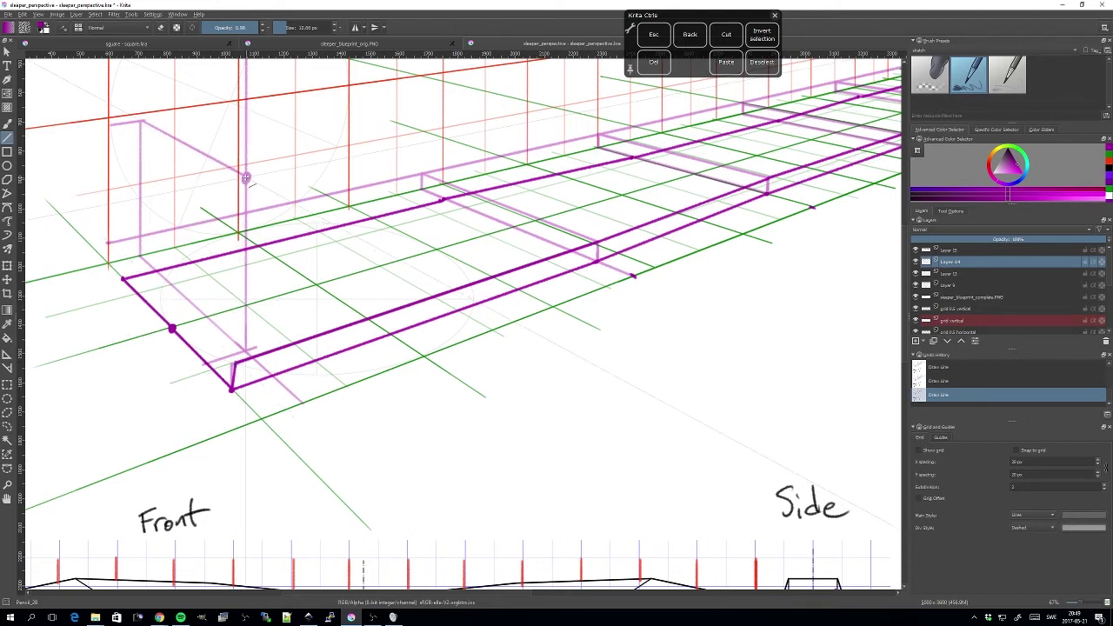
drag(235, 370, 244, 178)
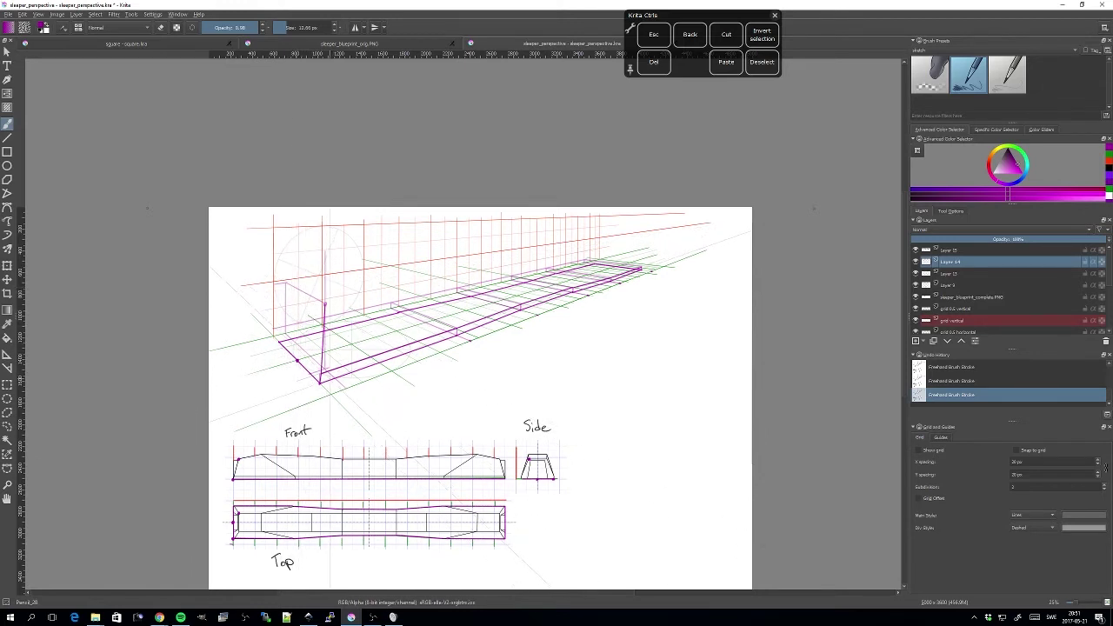
Turn on assistant snapping and add guides on the top guide layer for the near end's back low-edge and upper corner points
click(946, 212)
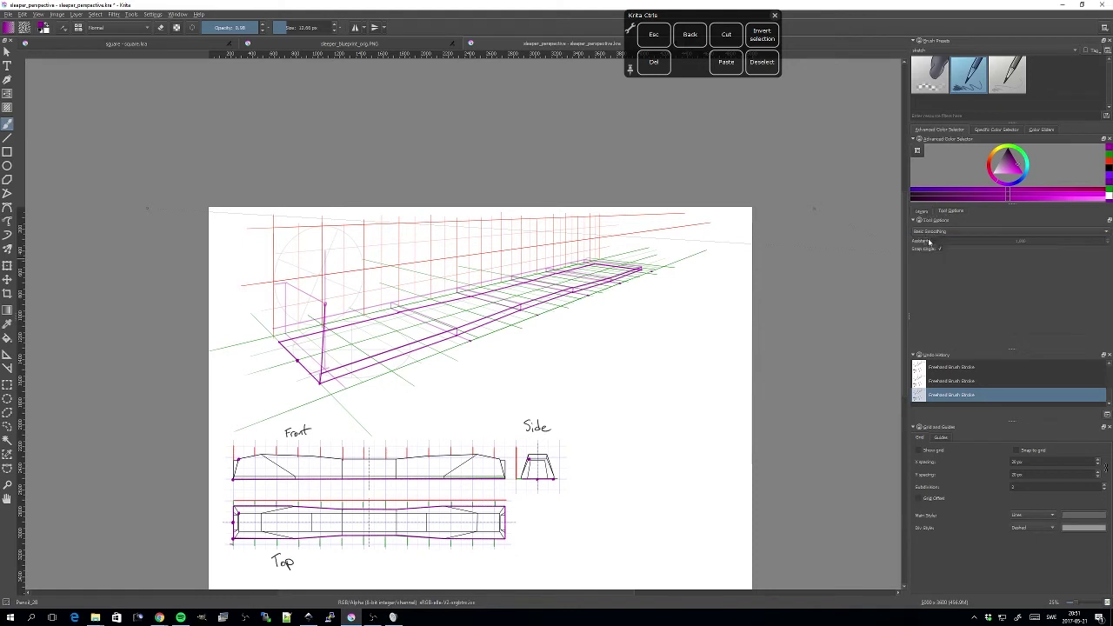
click(933, 241)
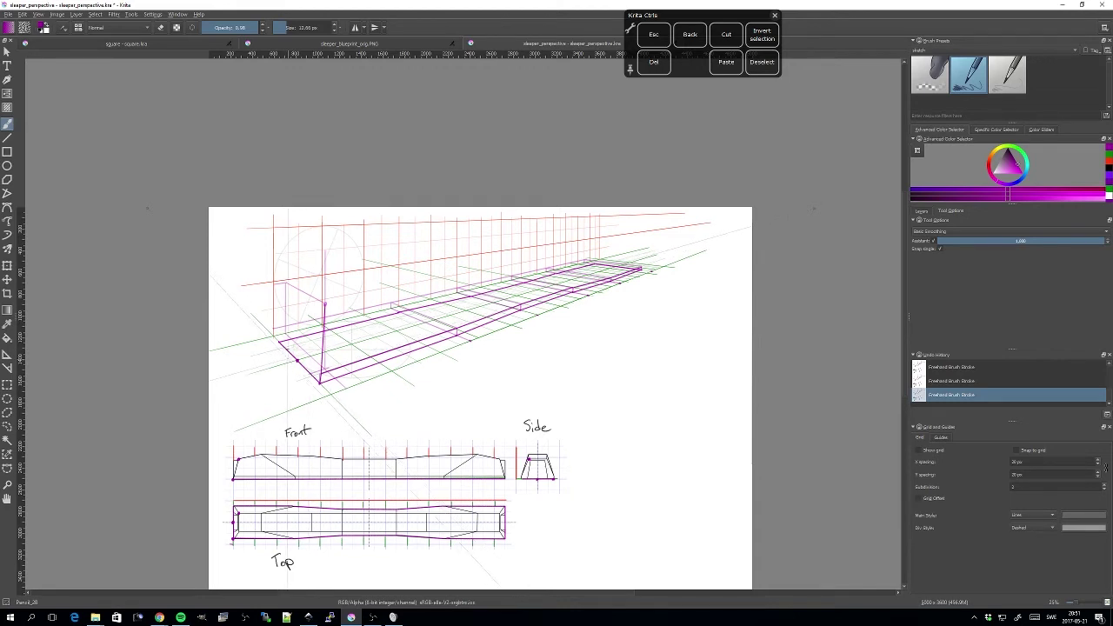
key(ctrl+z)
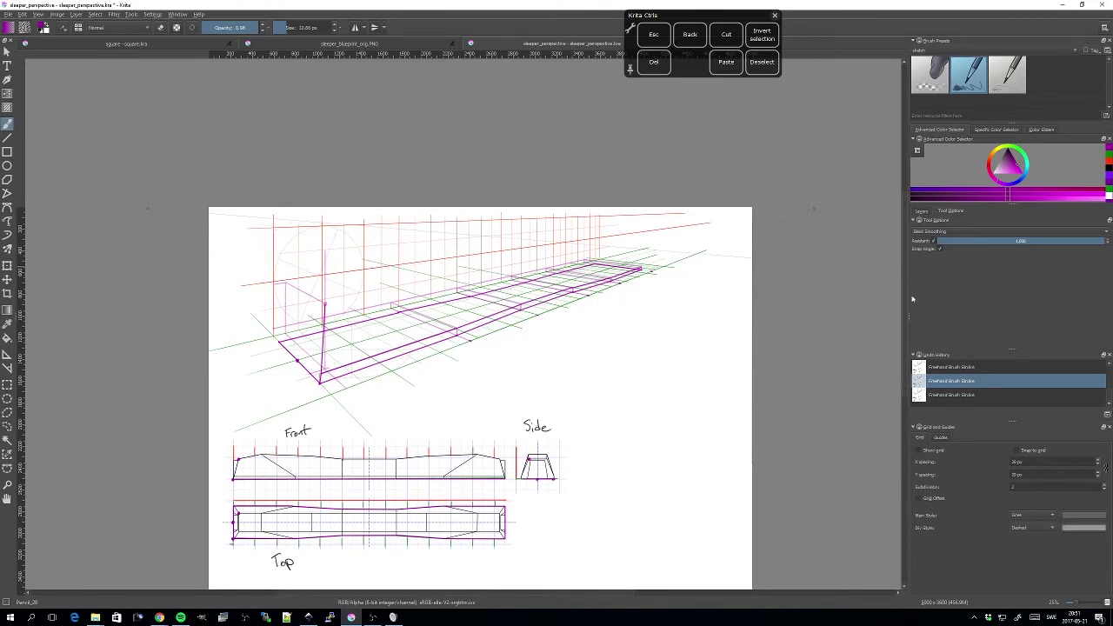
click(927, 214)
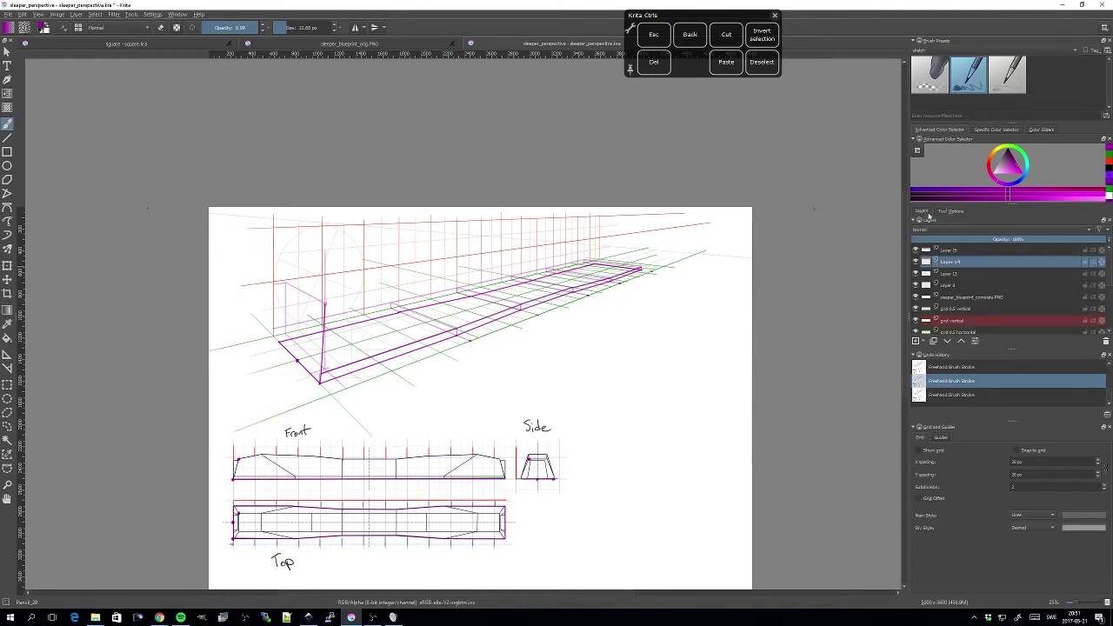
click(916, 262)
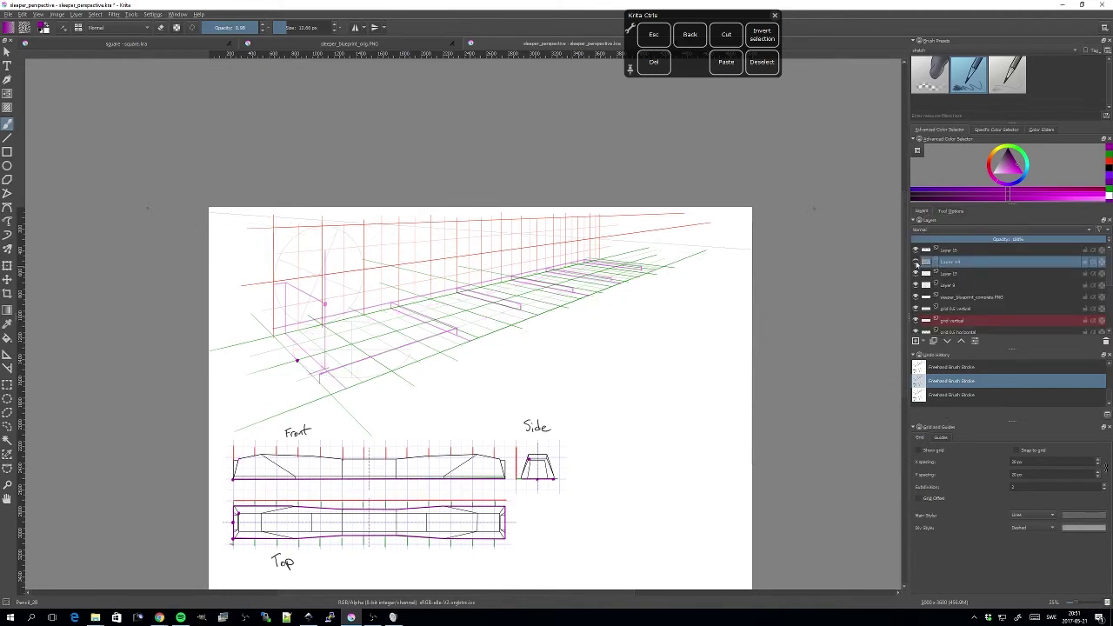
click(915, 262)
click(956, 251)
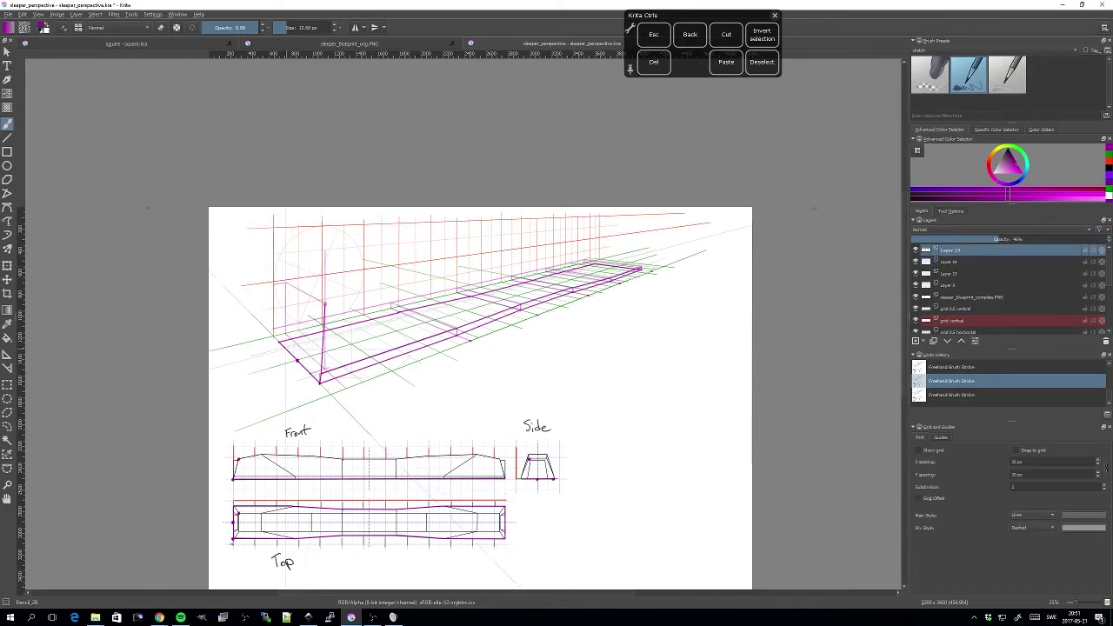
key(ctrl+shift+z)
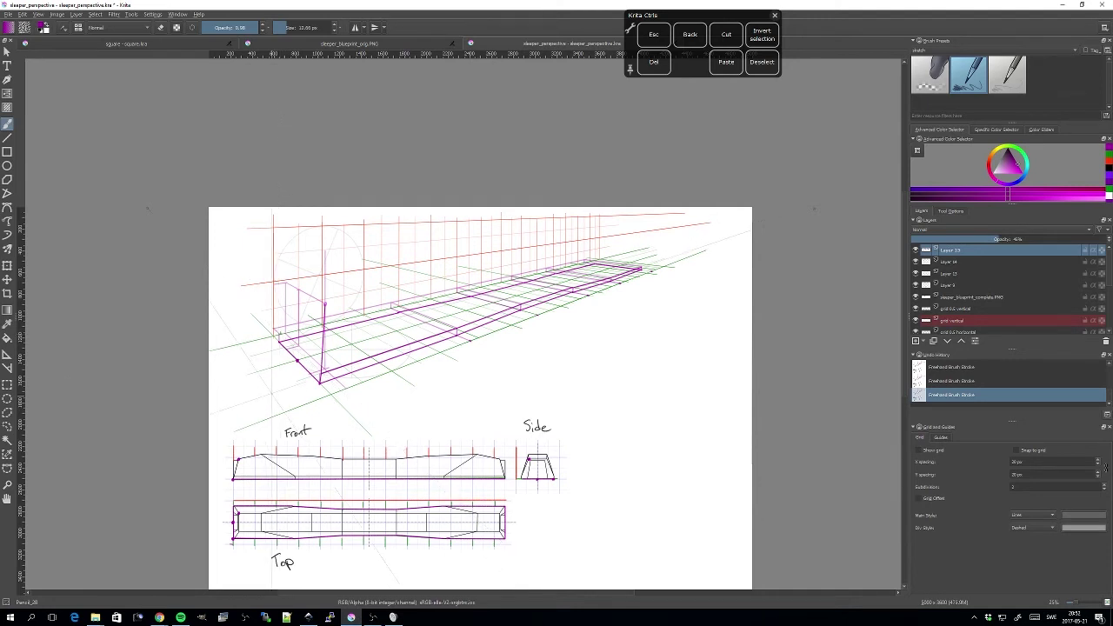
Draw the near end's back corner edge on Layer 14 with straight lines from the upper corner point down to the base
click(956, 262)
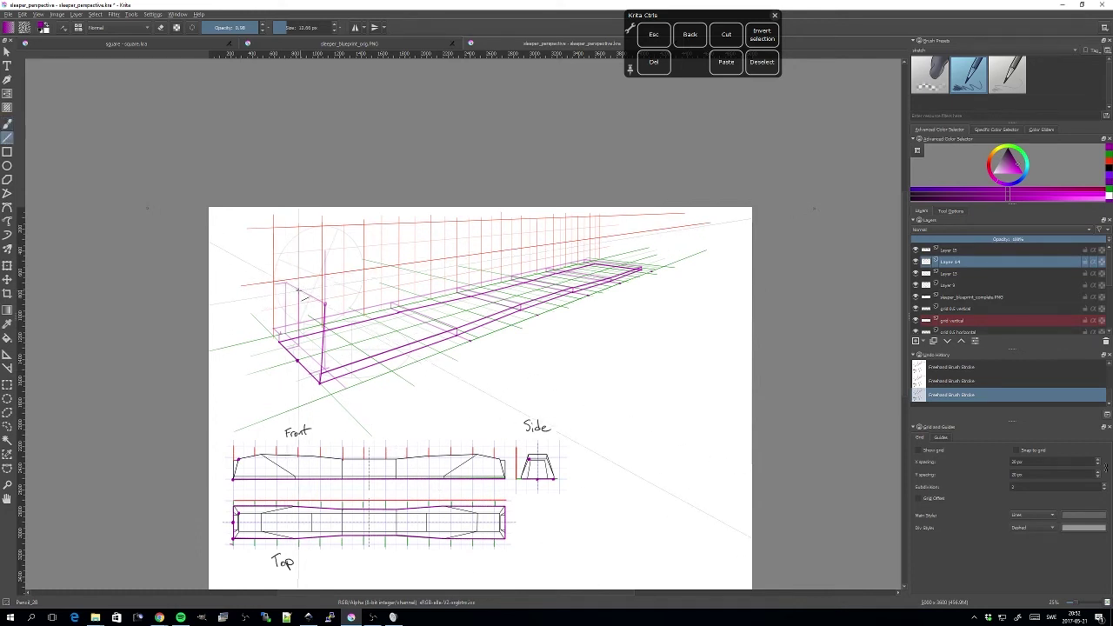
drag(298, 291, 280, 337)
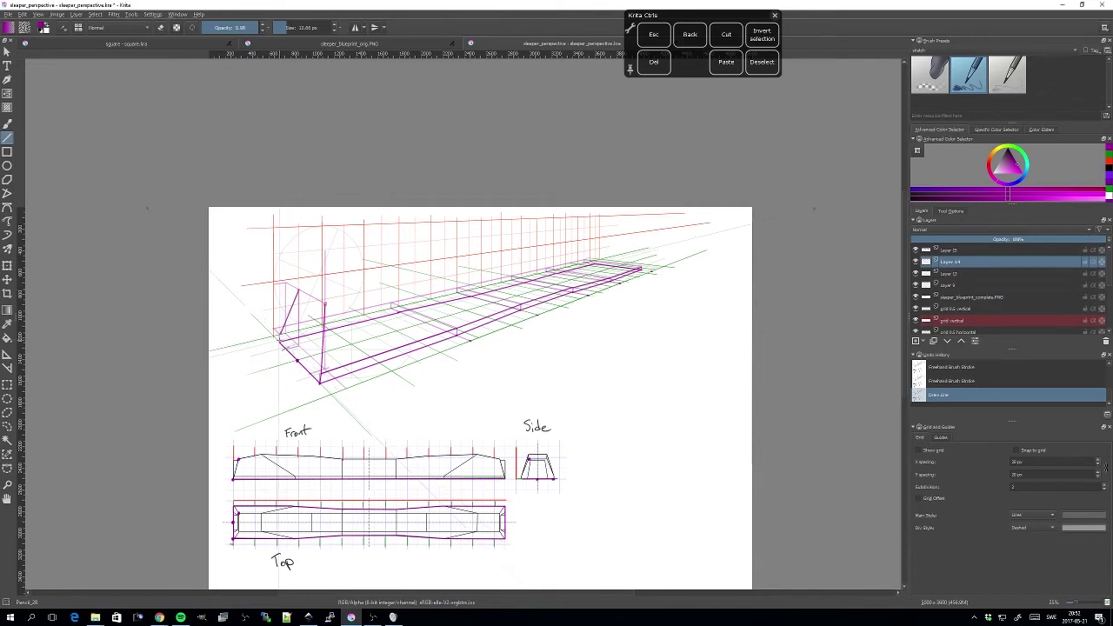
drag(279, 336, 276, 393)
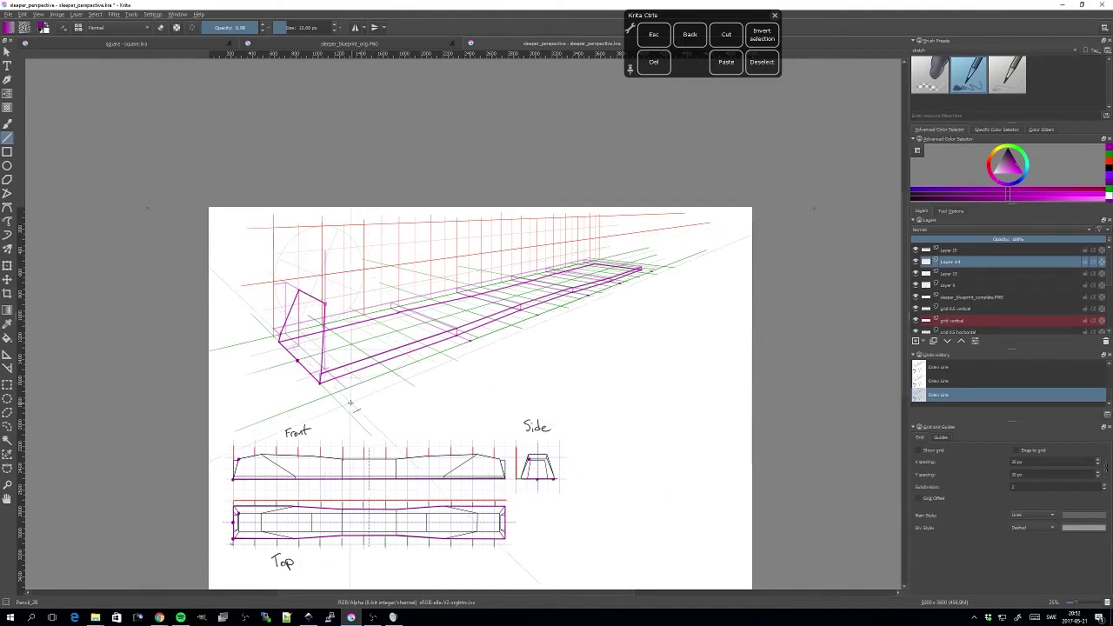
Undo the straight top line of the near end and redraw that edge with the Freehand Brush between the two upper corners
key(ctrl+z)
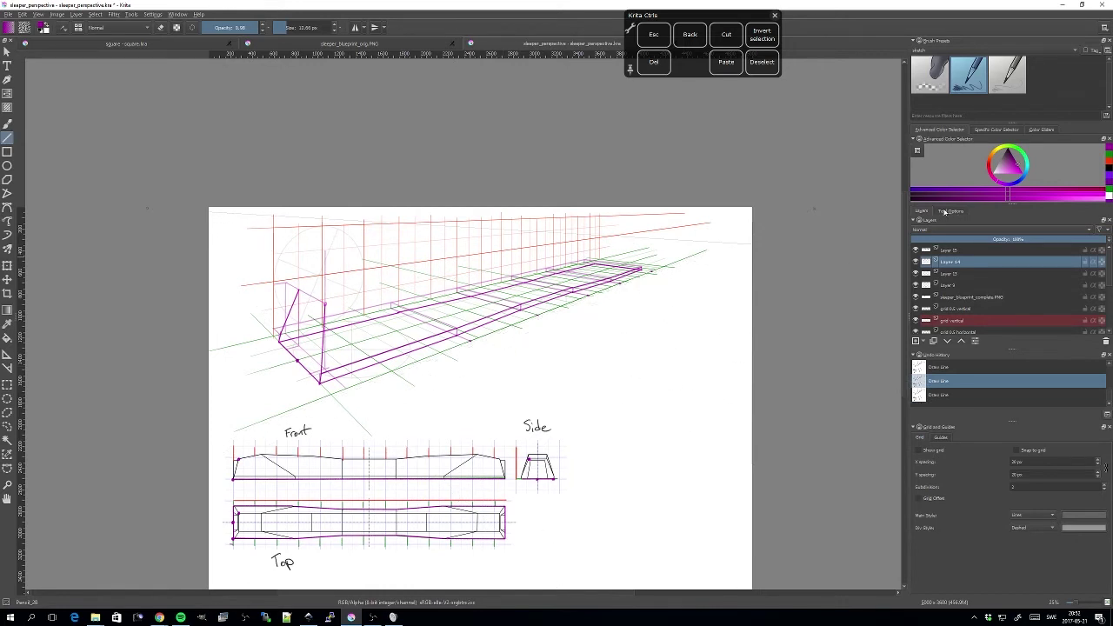
click(945, 212)
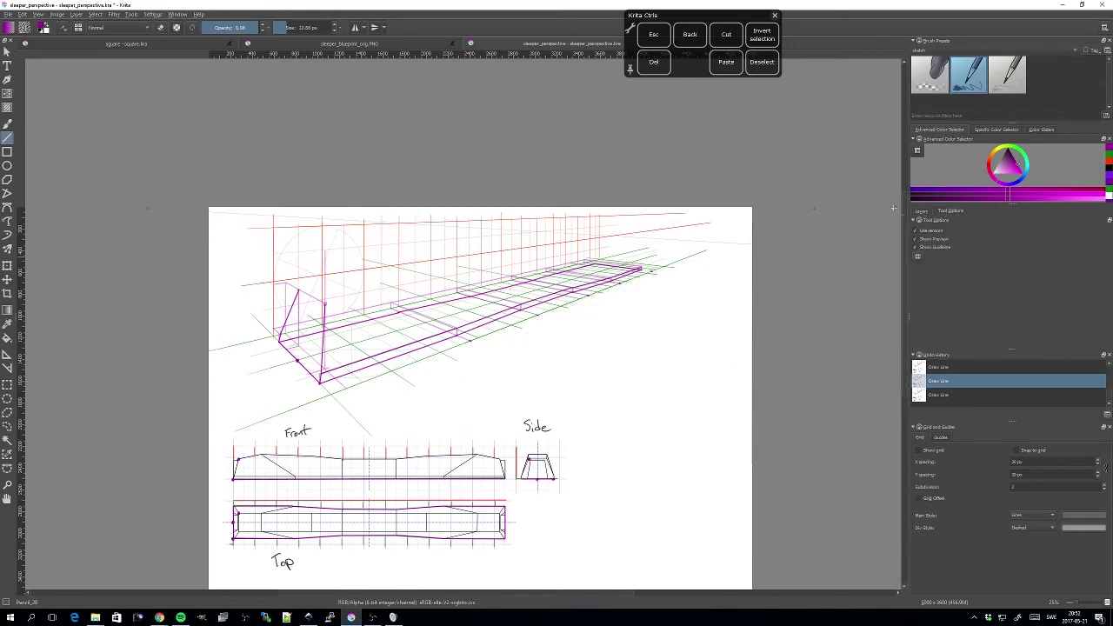
click(10, 126)
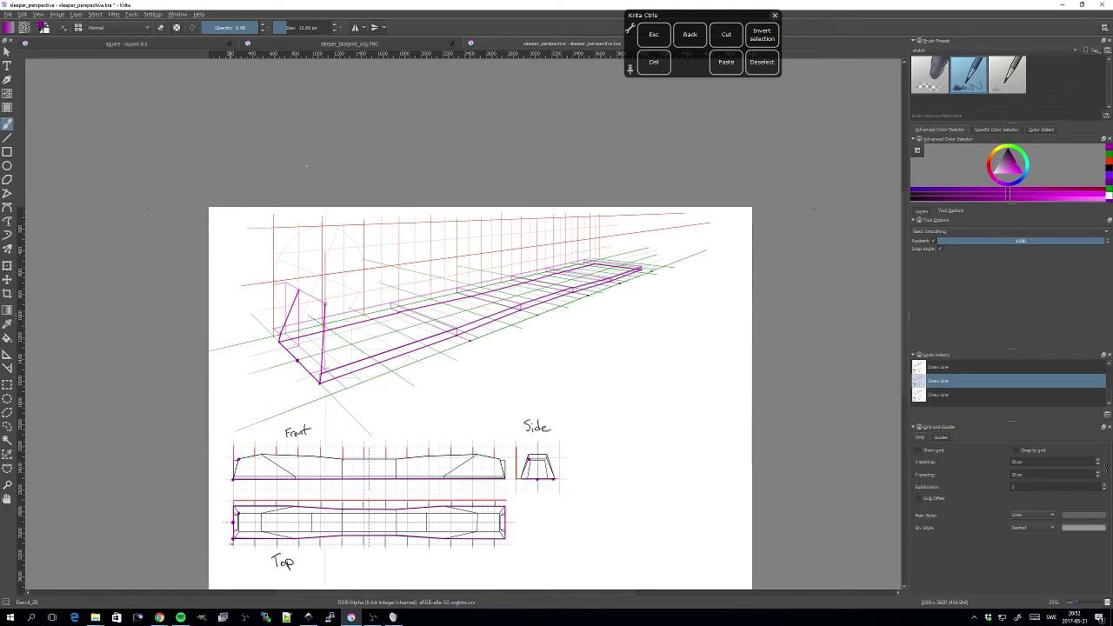
click(298, 289)
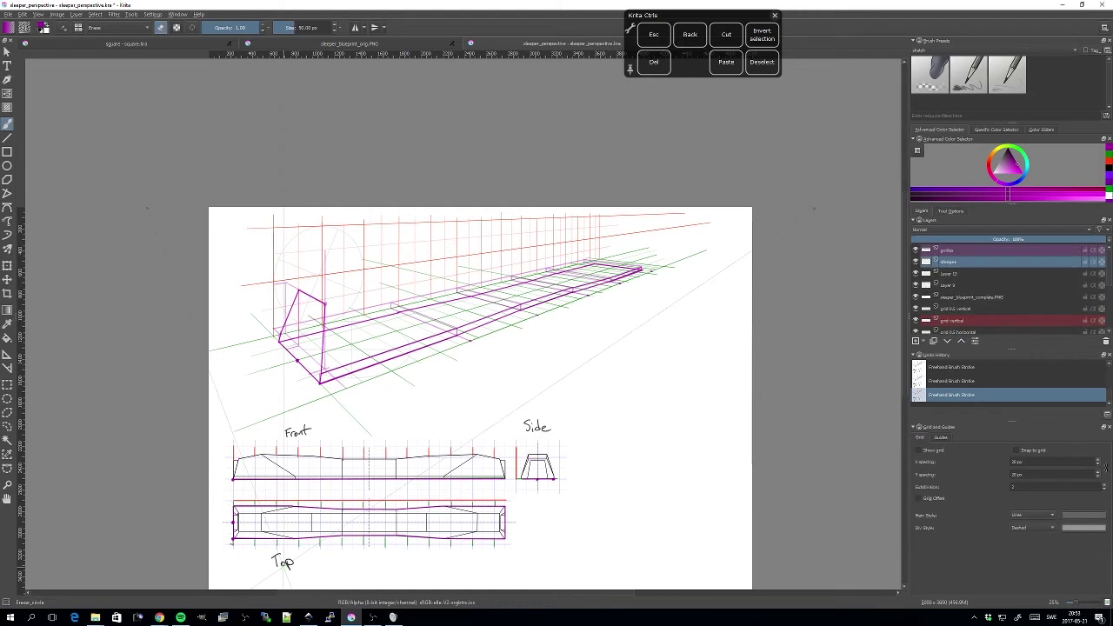
Mark the top profile's first peak with pencil dots in the front, top and side blueprint views, with assistant snapping off
key(slash)
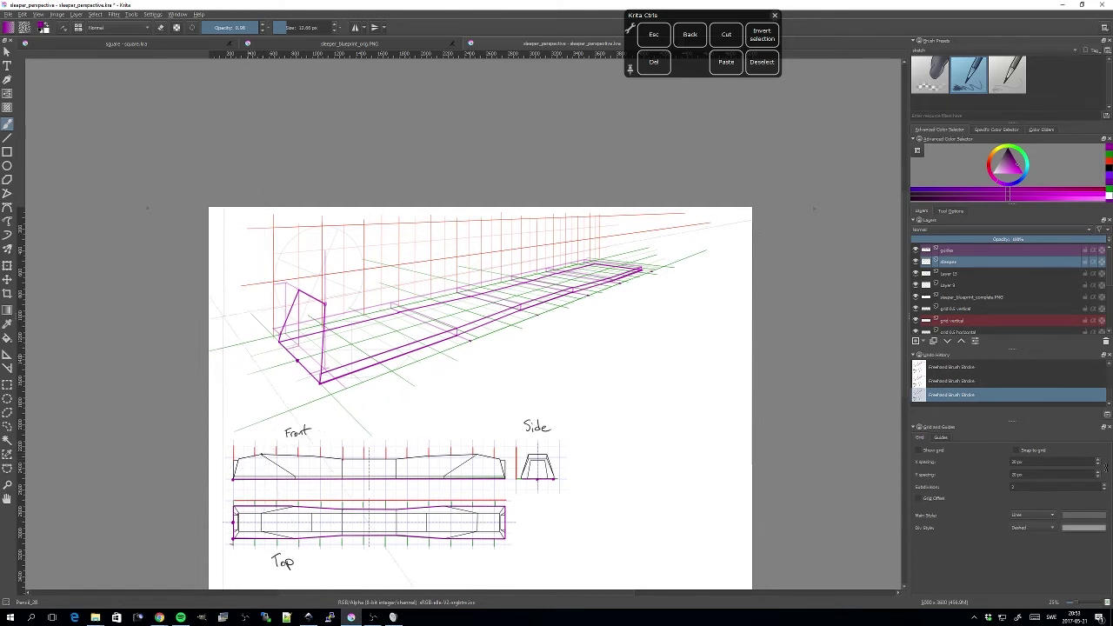
click(948, 211)
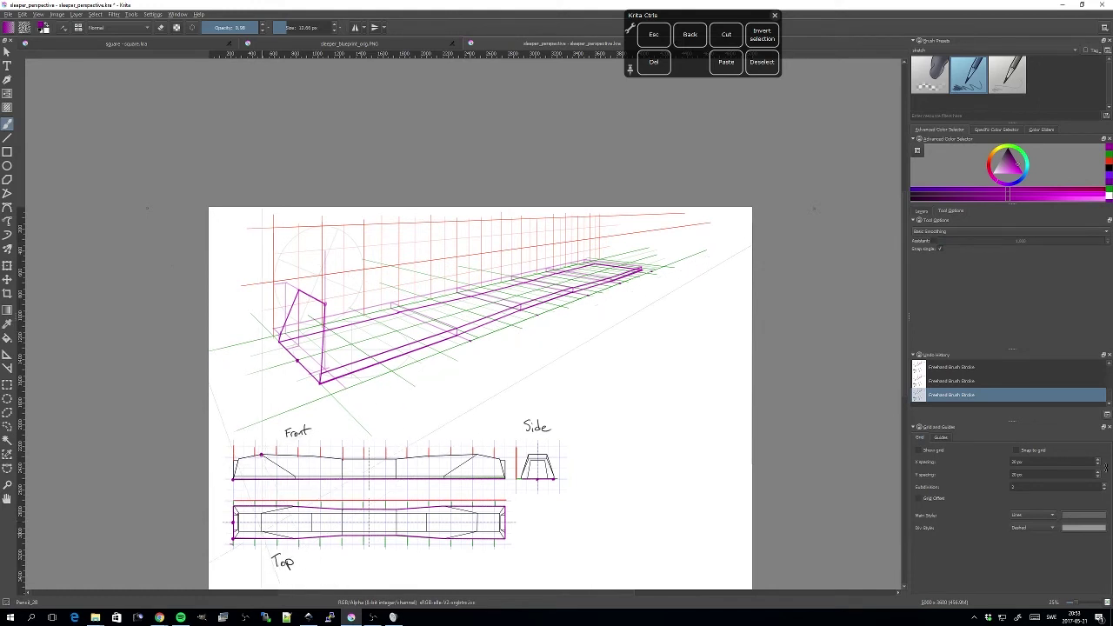
click(260, 530)
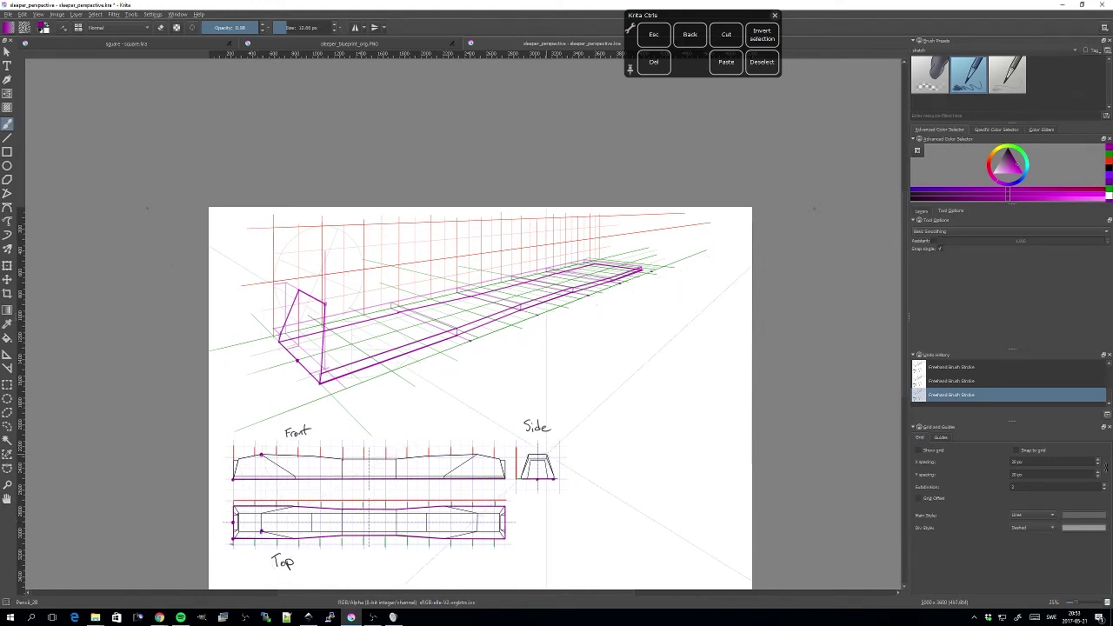
scroll(562, 509, up, 1)
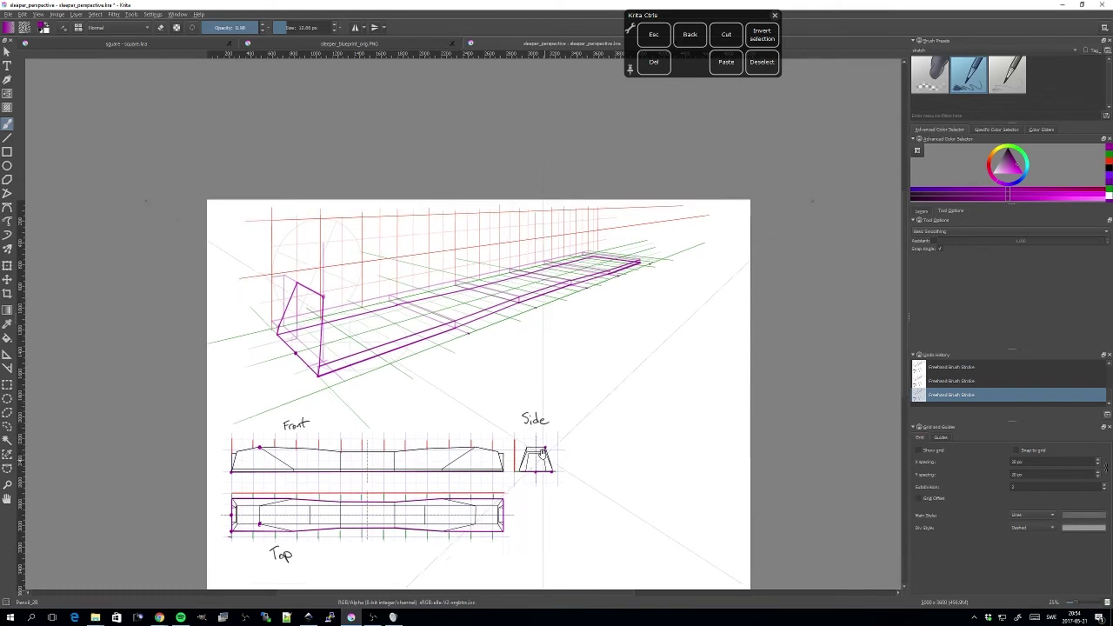
drag(532, 471, 569, 409)
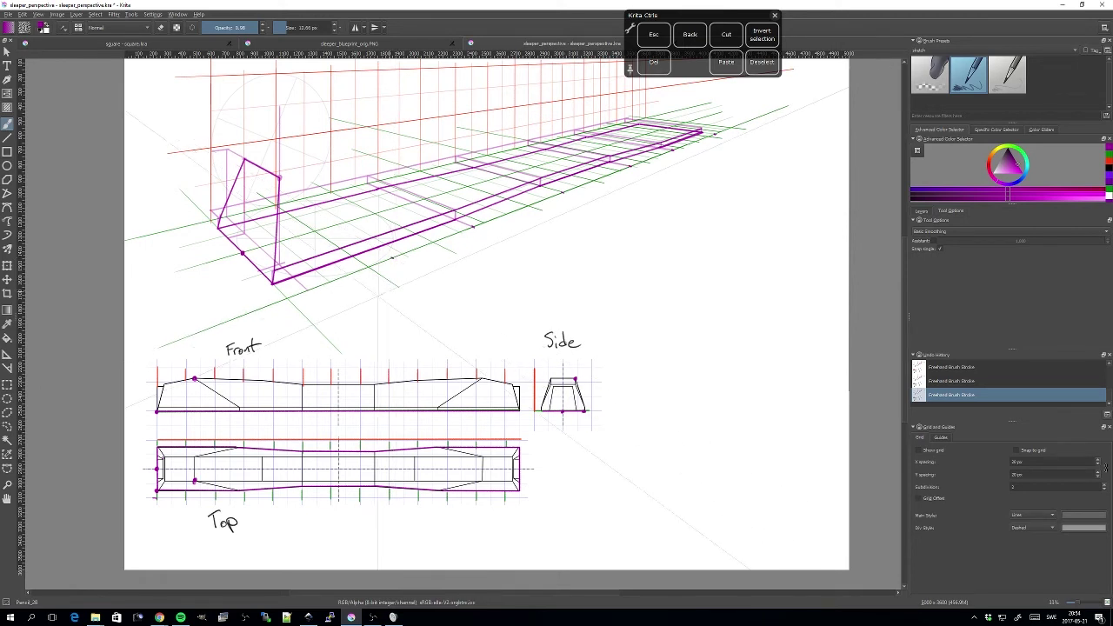
Redo the peak's ground grid mark on the guides layer and build its height frame with assistant snapping on
key(ctrl+z)
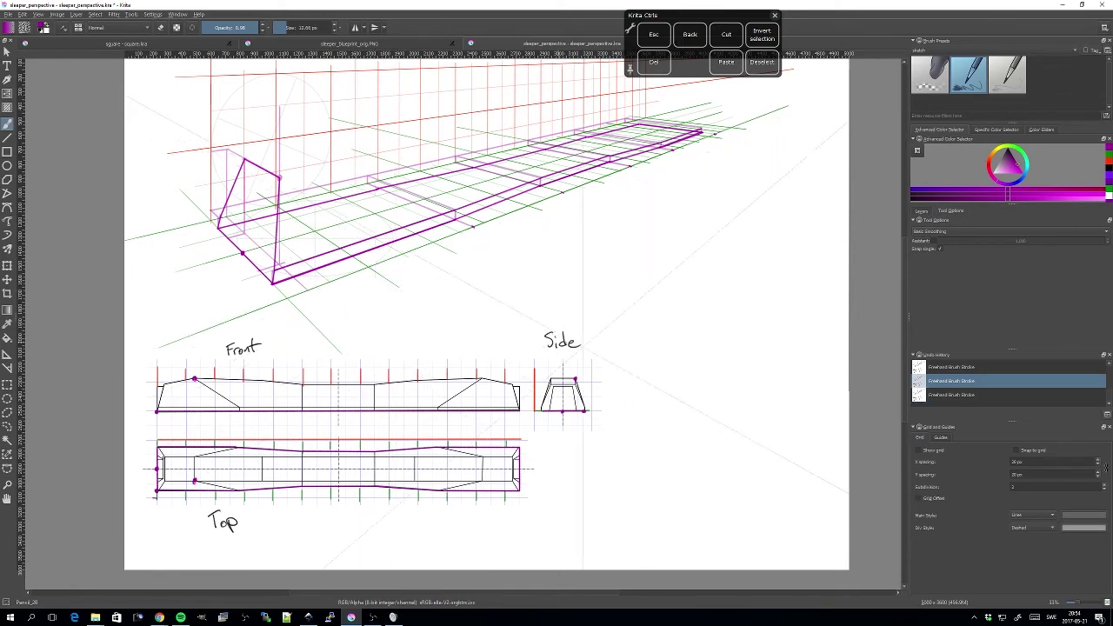
click(923, 211)
click(975, 251)
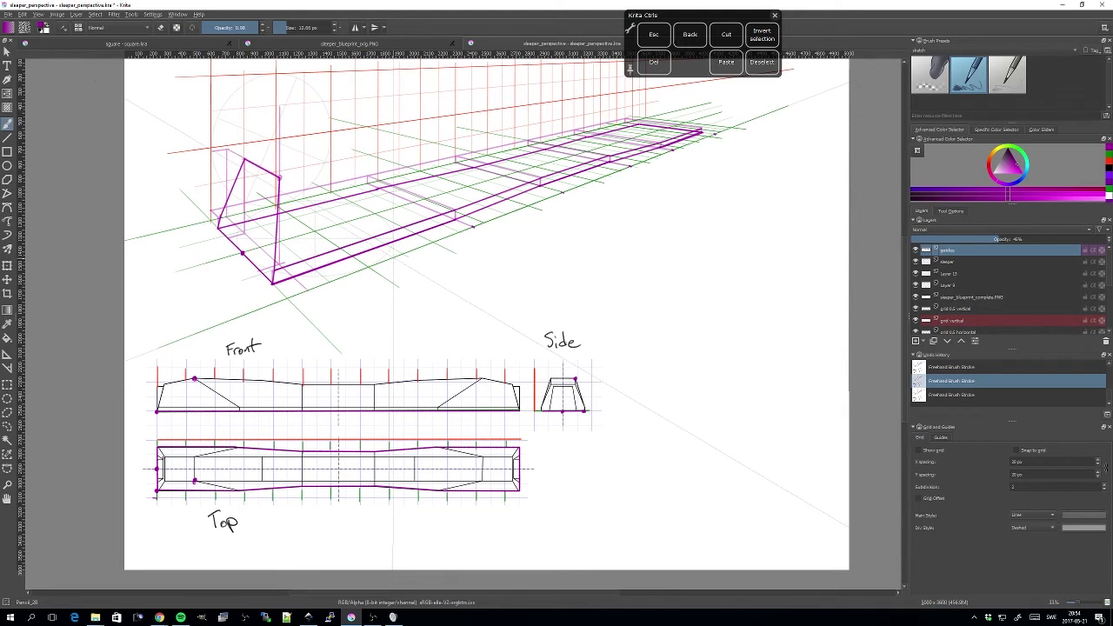
key(ctrl+shift+z)
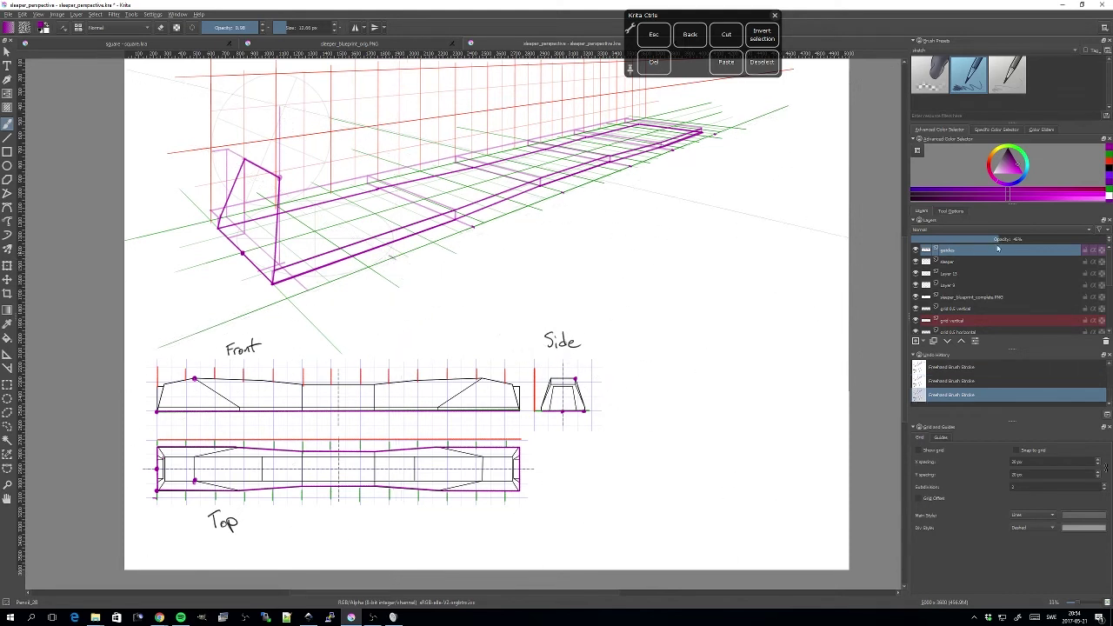
click(949, 211)
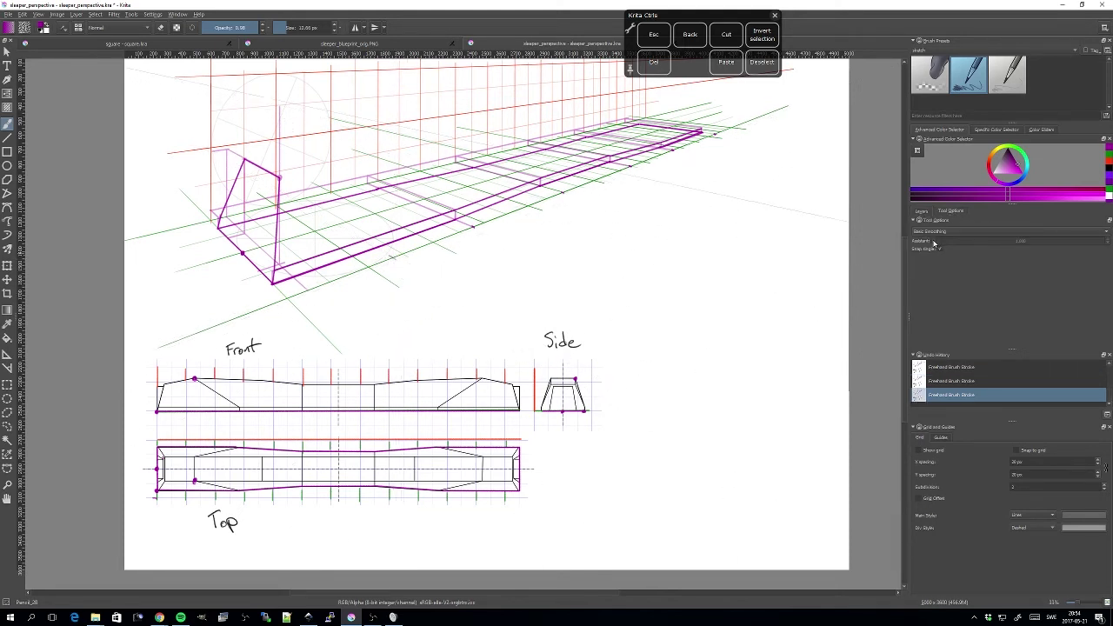
click(934, 242)
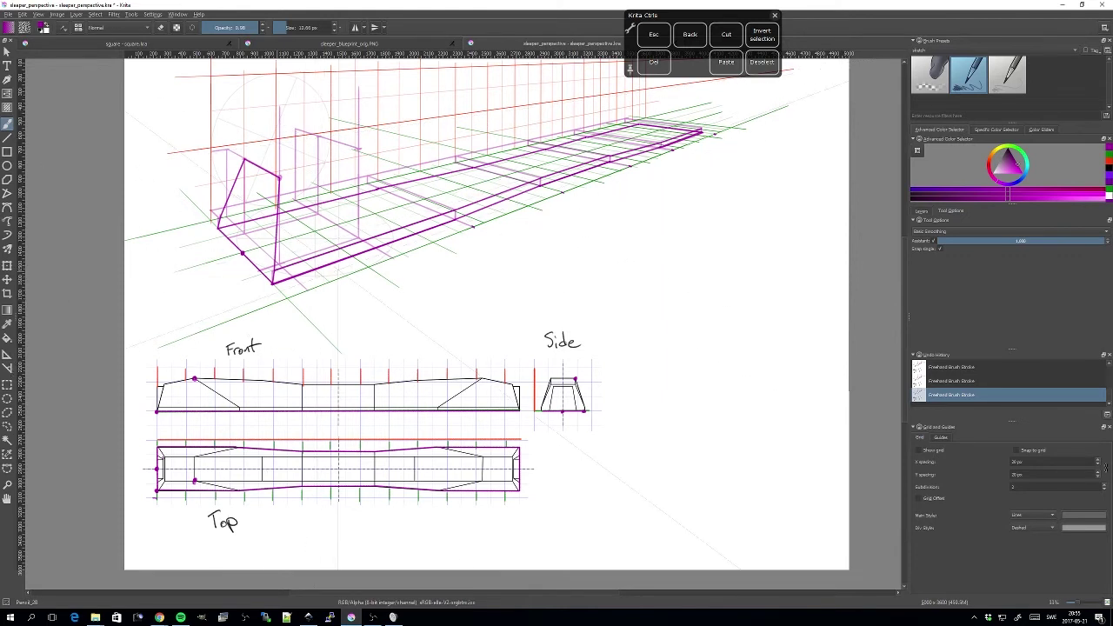
Draw a straight line on the sleeper layer from the new frame's front peak point to the near end's front upper corner
click(921, 211)
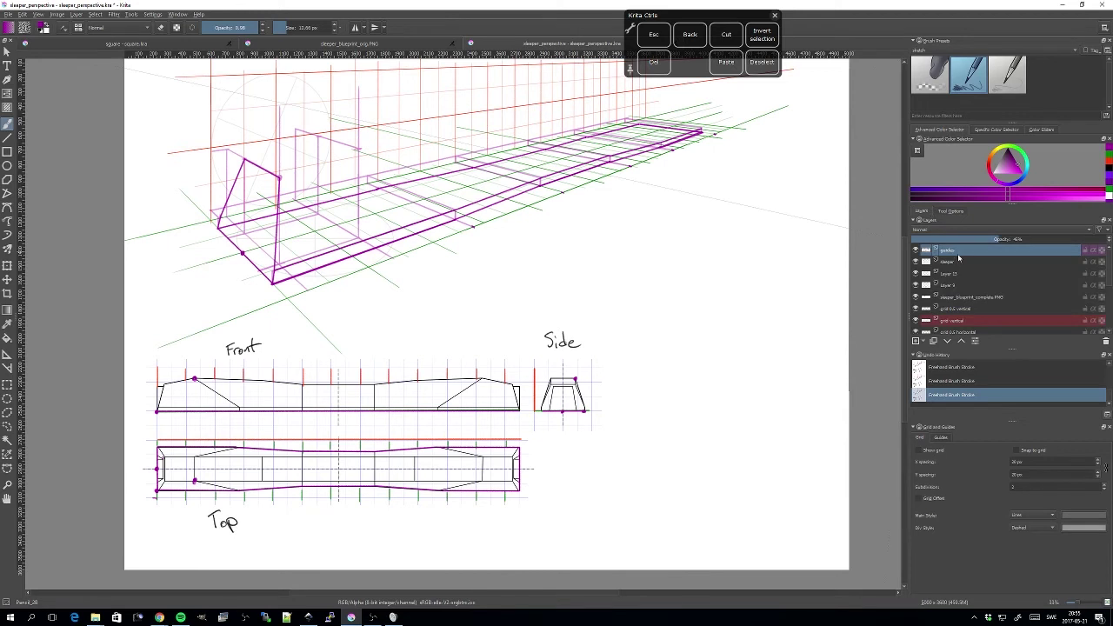
click(949, 261)
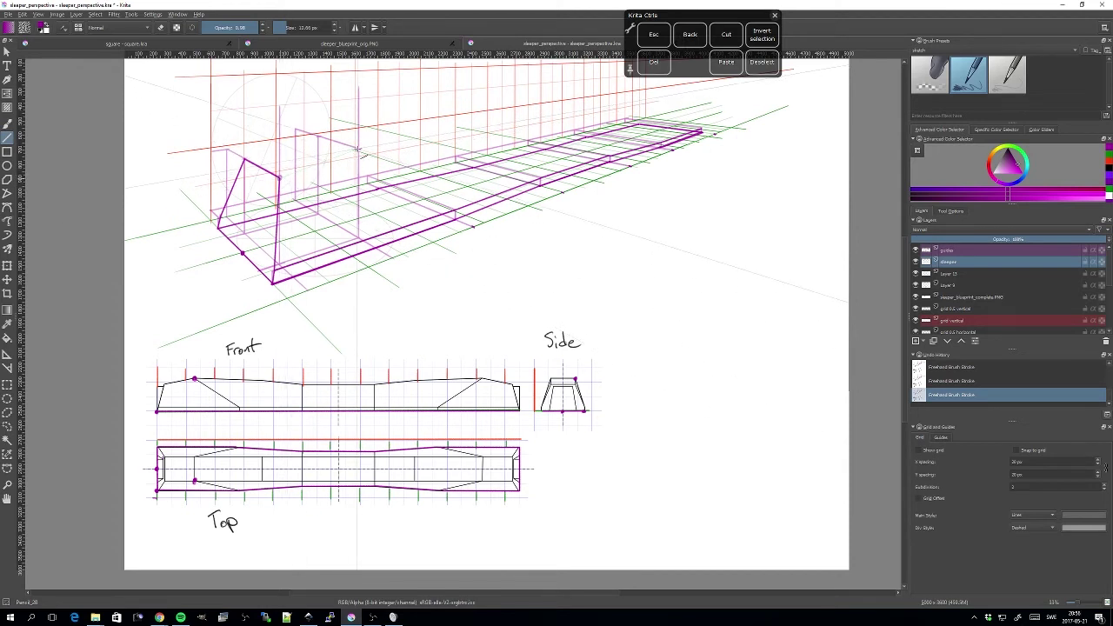
drag(356, 150, 280, 177)
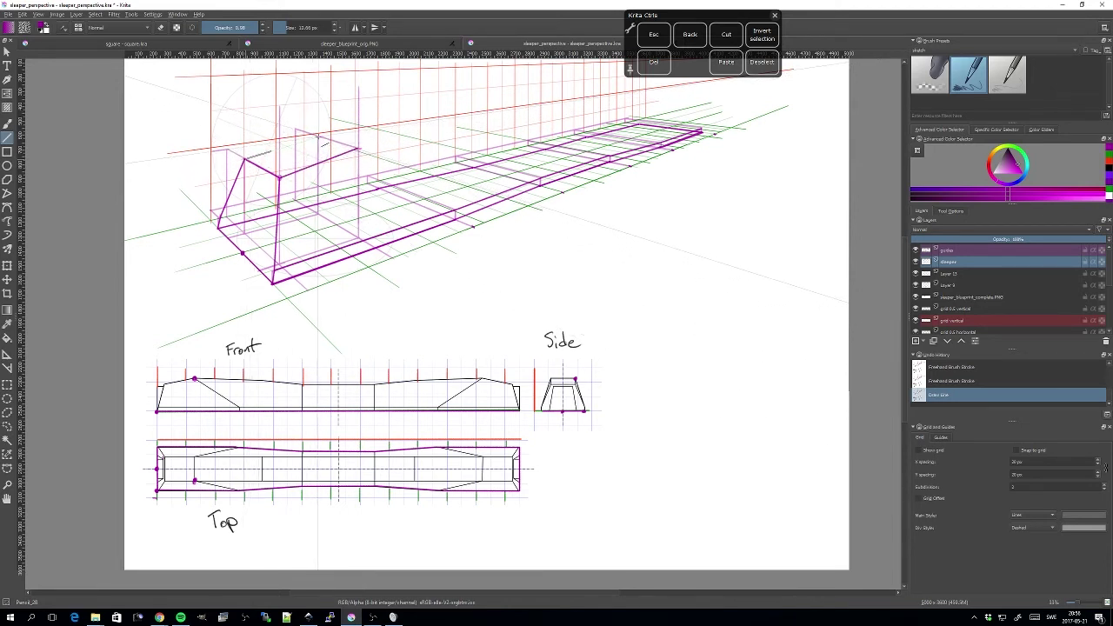
Draw straight lines from the near end's rear upper corner to the frame's rear peak point and across to the front peak point
drag(318, 139, 296, 136)
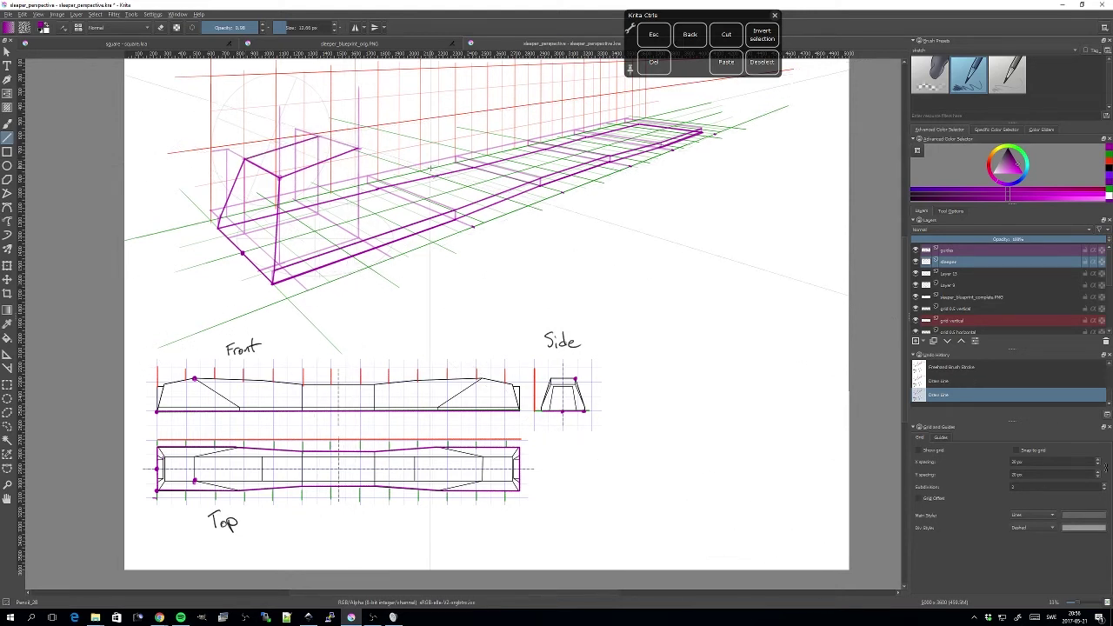
drag(318, 137, 357, 150)
Erase the peak's pencil dots from the top, front and side blueprint views, with assistant snapping off
key(b)
key(e)
click(950, 210)
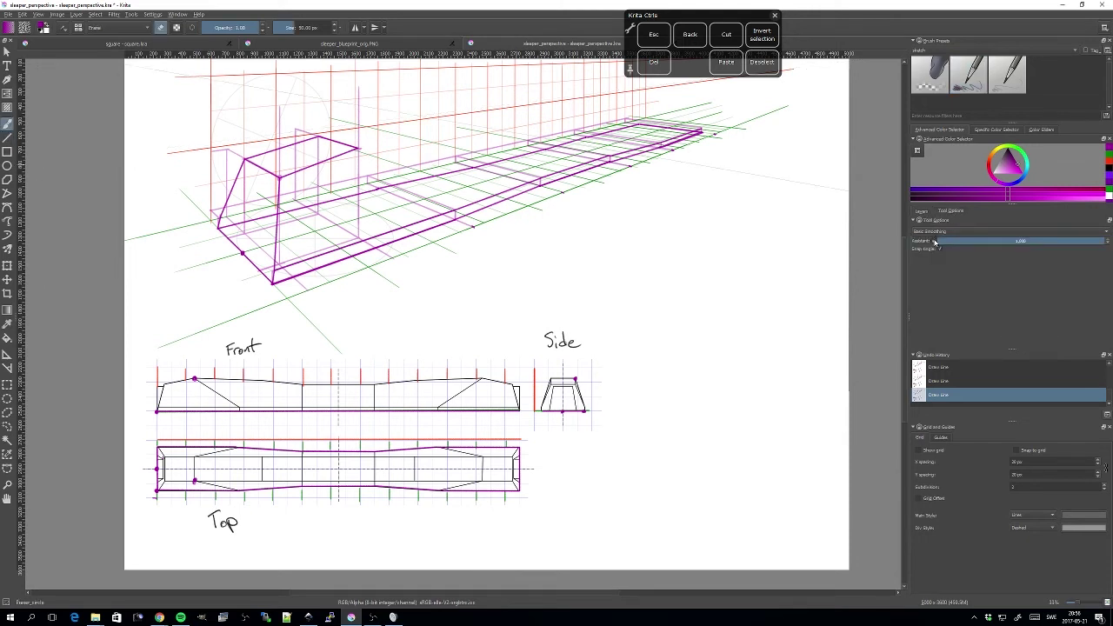
click(934, 242)
drag(194, 481, 194, 479)
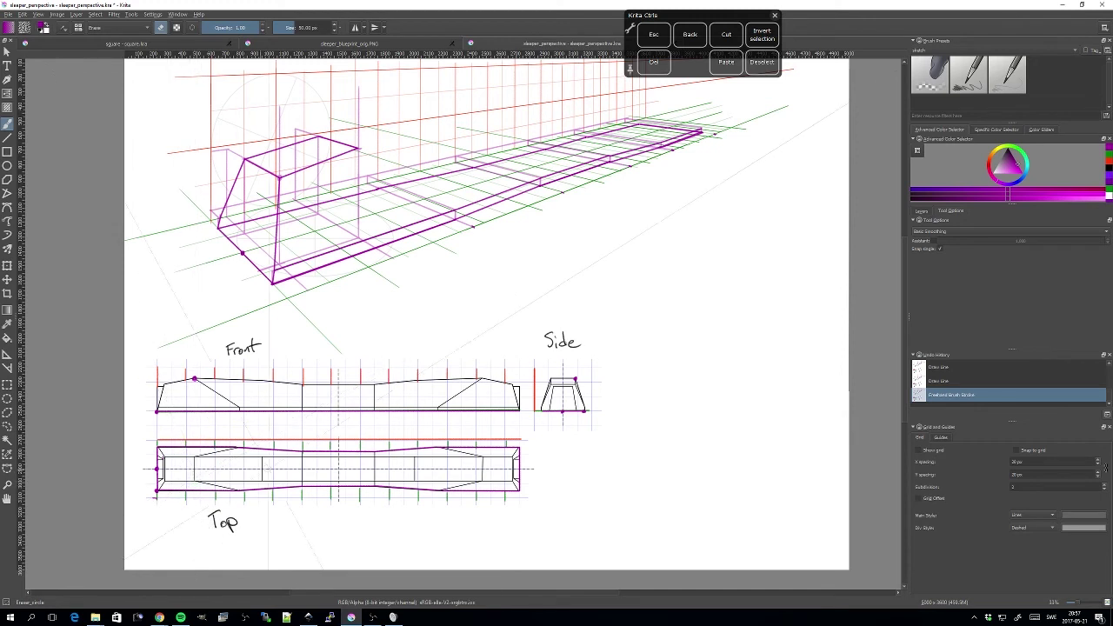
drag(193, 378, 194, 379)
drag(574, 379, 575, 380)
key(slash)
key(v)
mouse_move(165, 384)
mouse_down()
mouse_move(194, 379)
mouse_move(240, 411)
mouse_up()
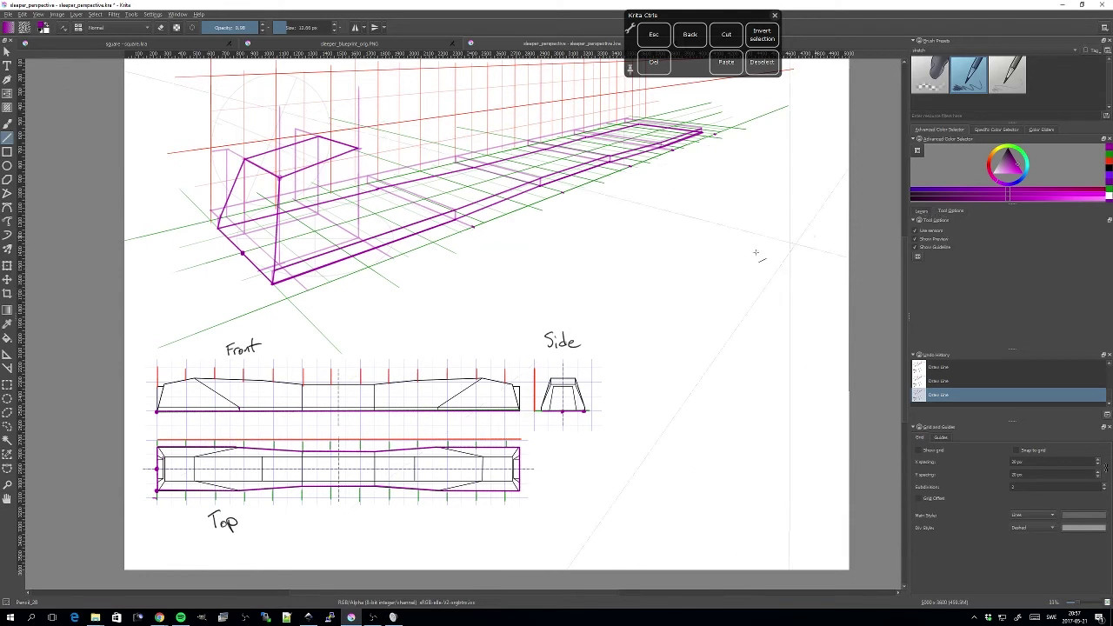
key(ctrl+z)
click(8, 123)
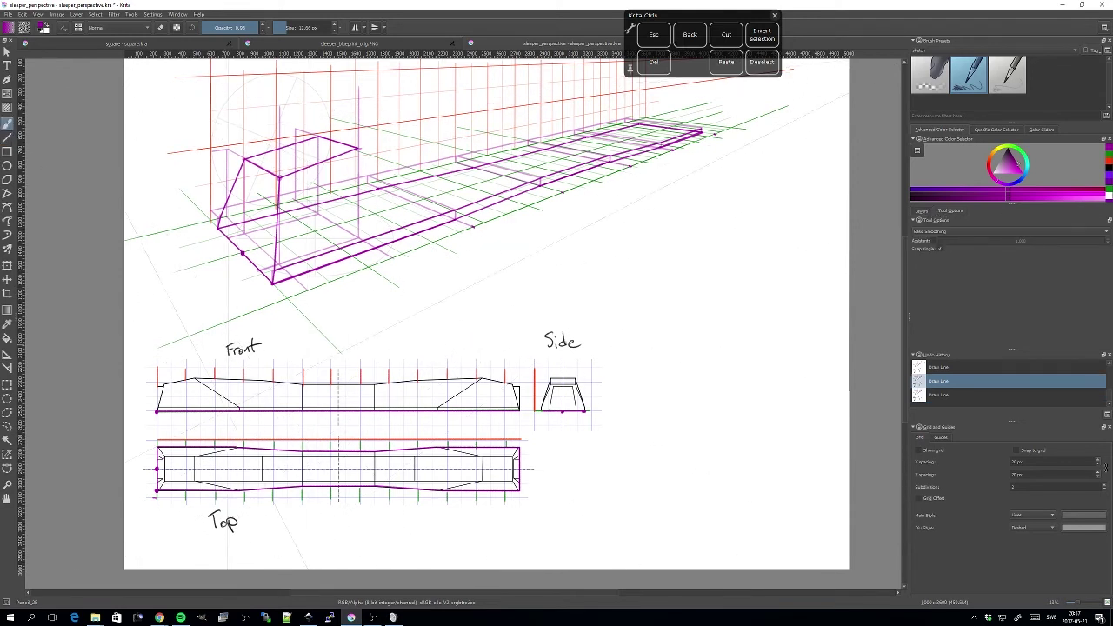
key(ctrl+shift+z)
click(239, 407)
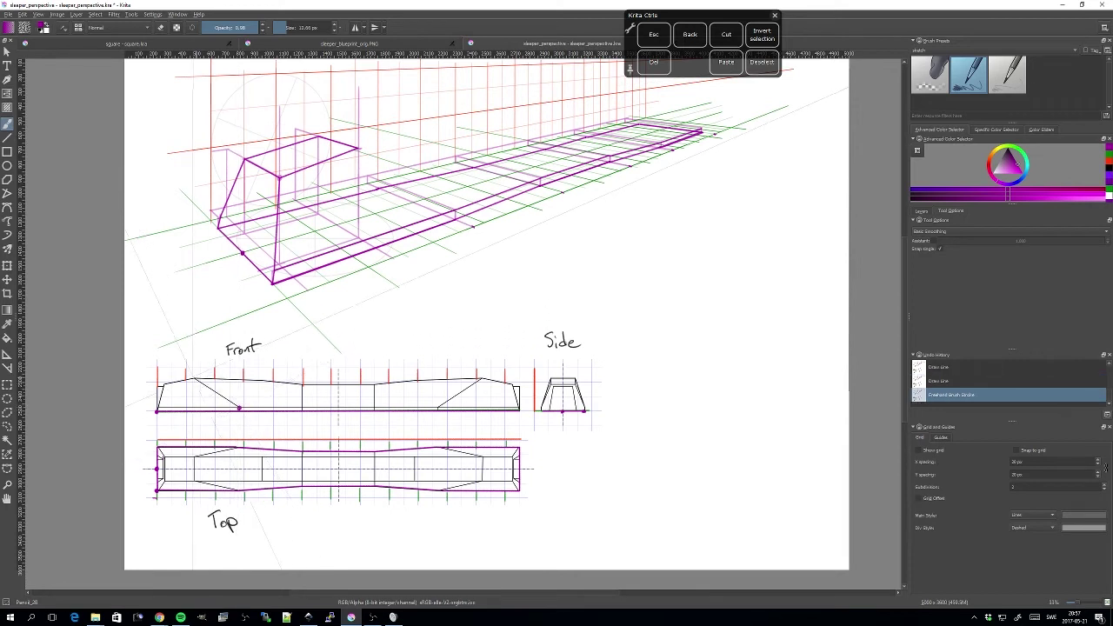
key(ctrl+z)
key(ctrl+z)
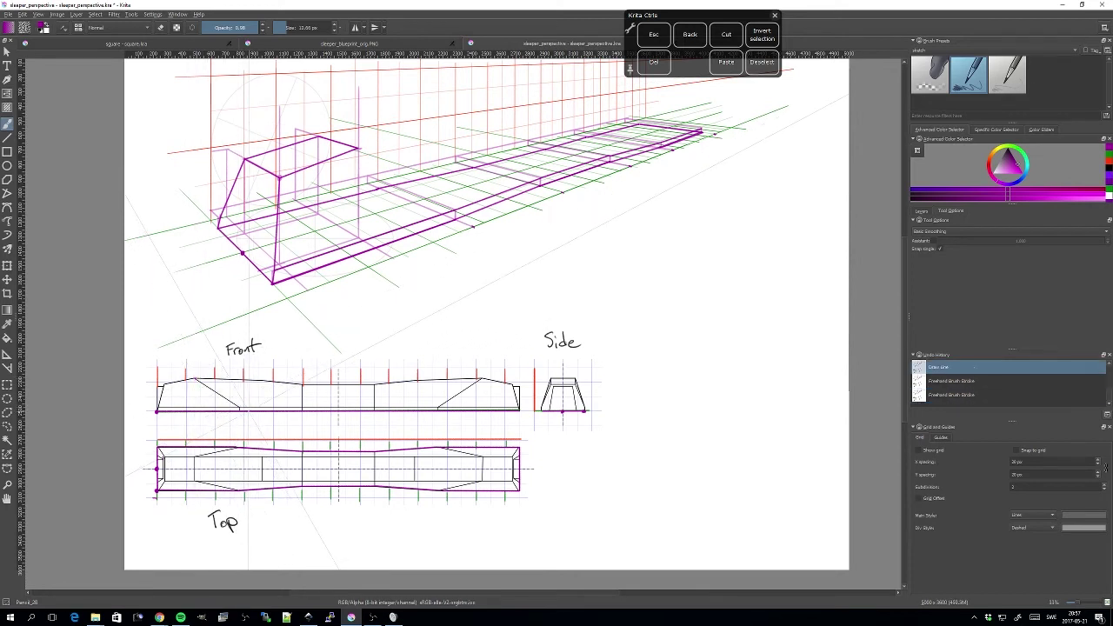
key(ctrl+shift+z)
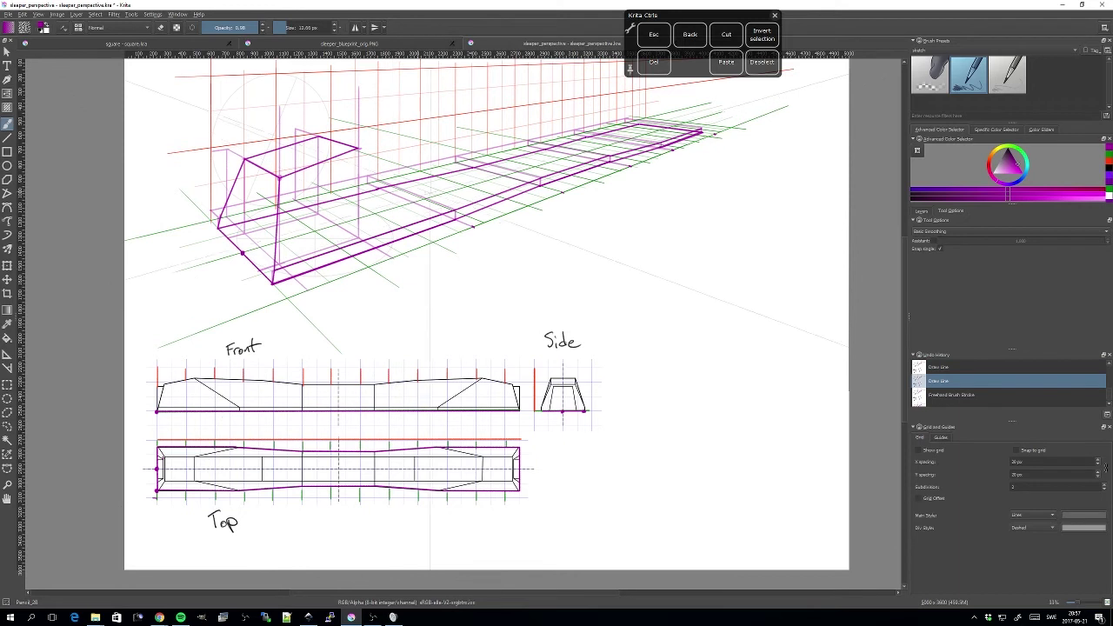
Draw a straight line from the front peak point down to the first bend of the sleeper's low front edge
key(v)
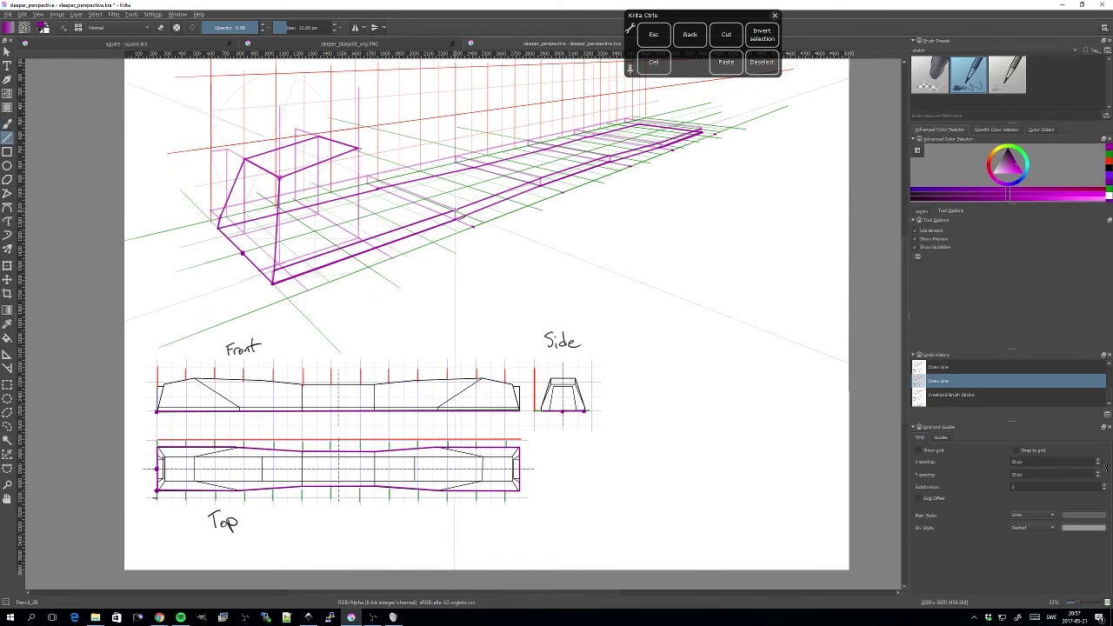
drag(356, 147, 454, 210)
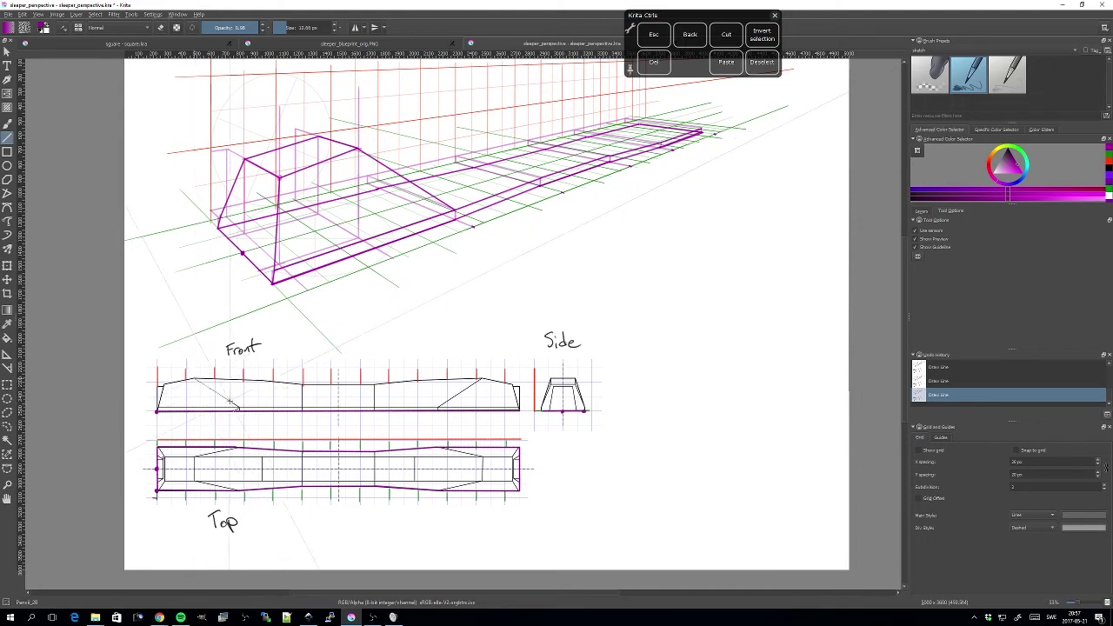
Trace the matching slanted edge in the front and top blueprint views and undo both lines
drag(240, 408, 194, 378)
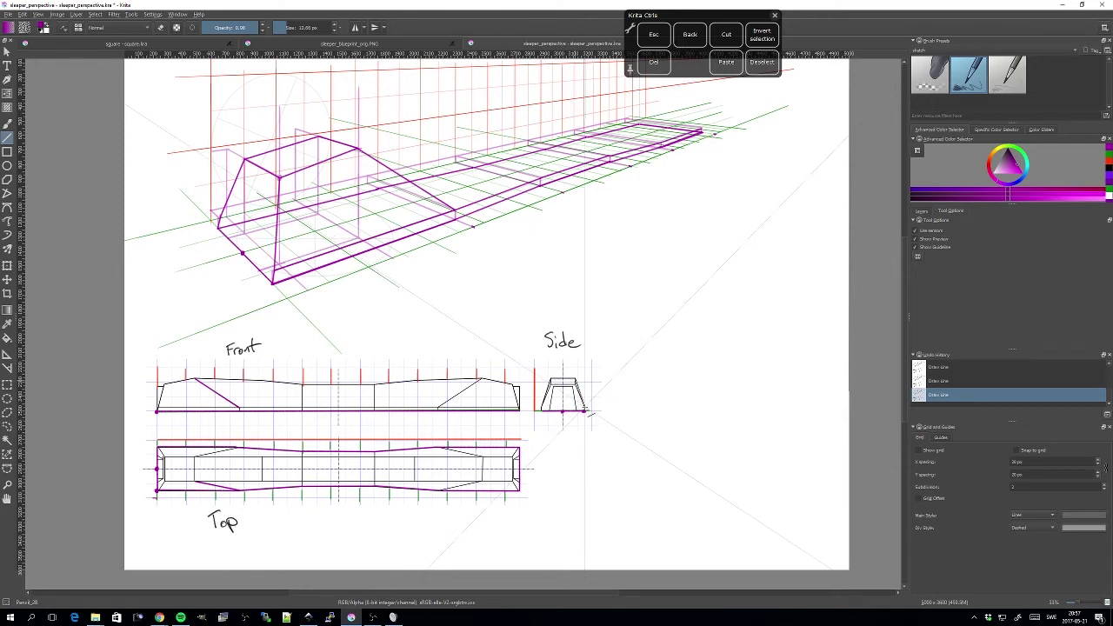
key(ctrl+z)
key(ctrl+z)
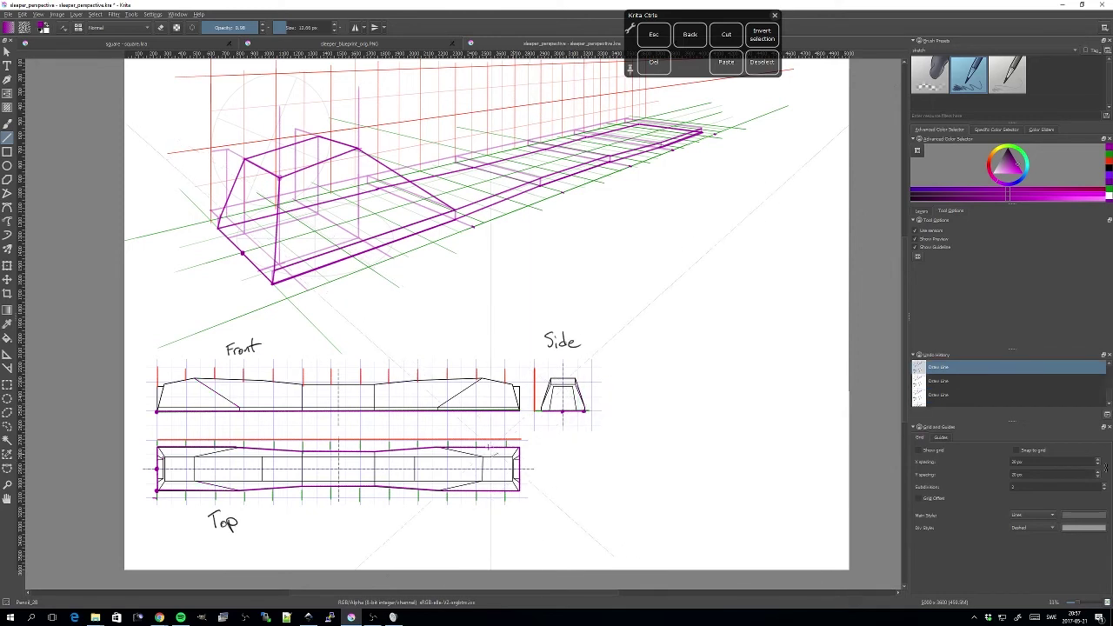
Mark the top profile's next bend after the peak with a Freehand Brush dot in the top blueprint view
drag(516, 251, 478, 261)
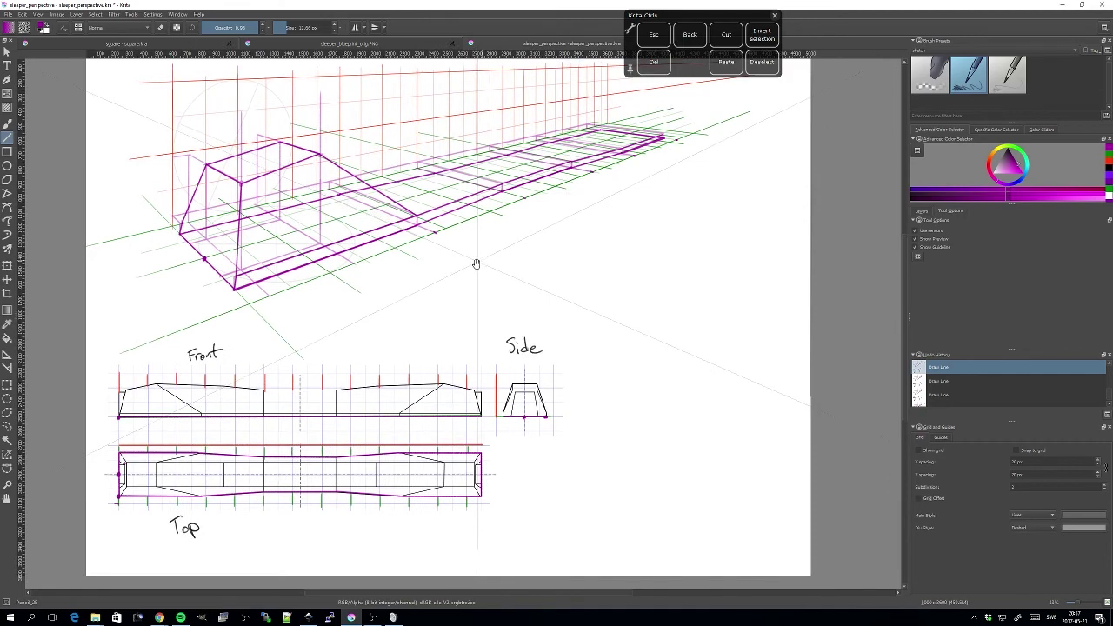
drag(399, 272, 429, 281)
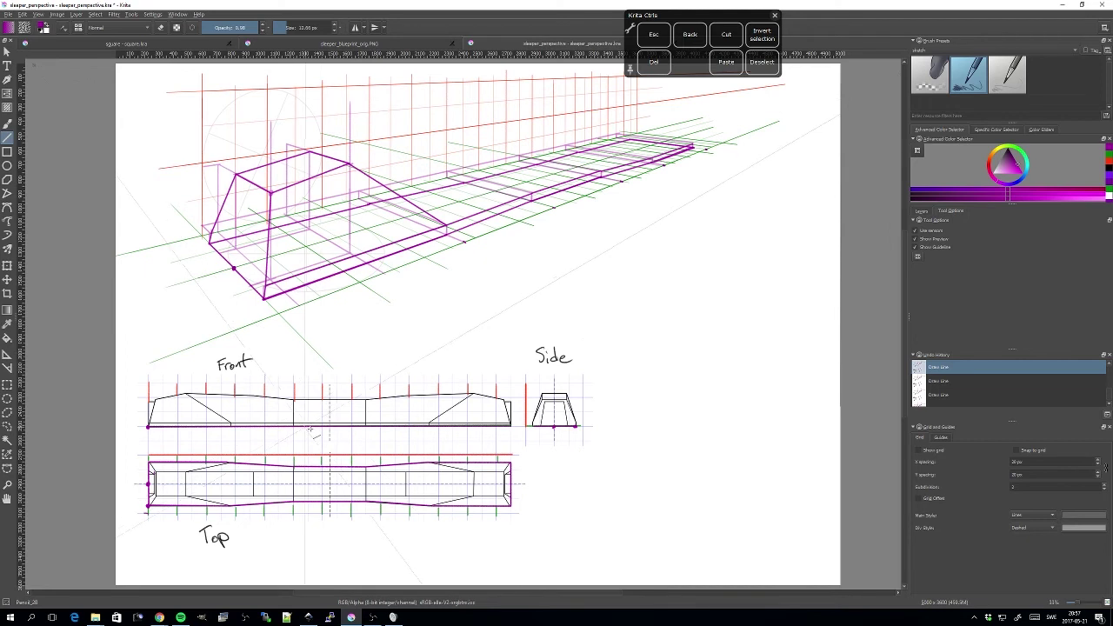
click(10, 125)
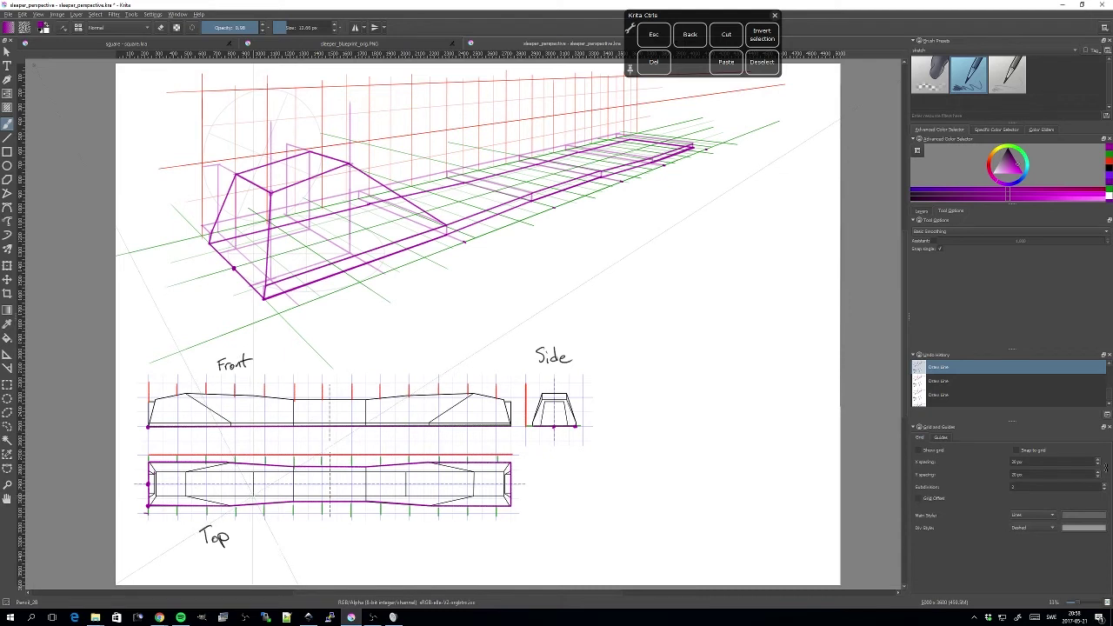
click(253, 496)
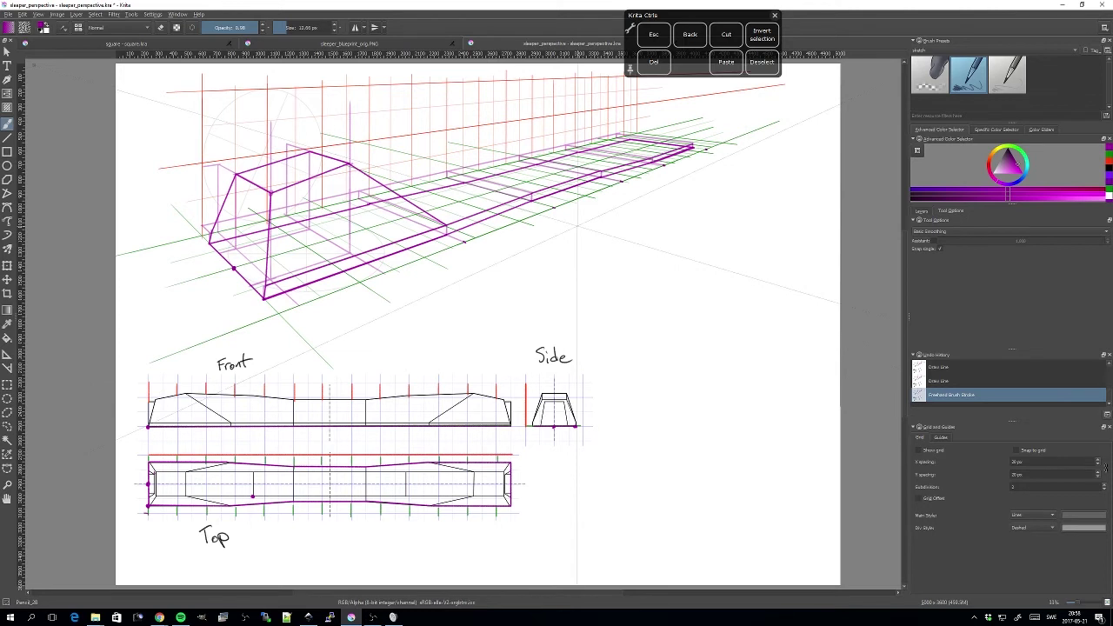
Transfer the marked point onto the perspective ground grid with brush strokes on the guides layer, with assistant snapping on
click(922, 211)
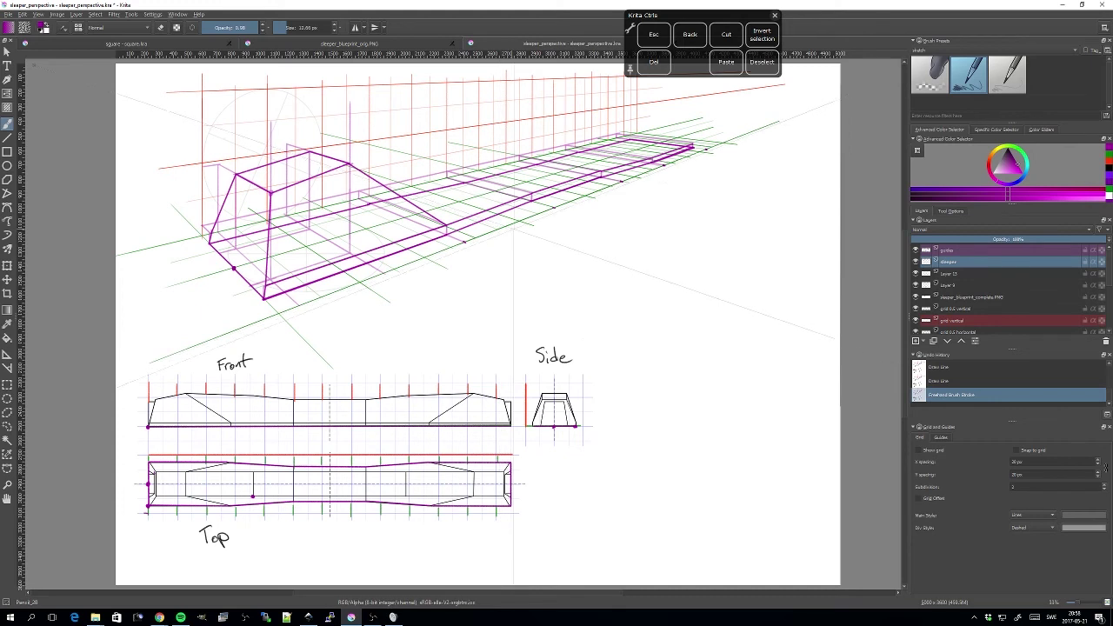
click(950, 211)
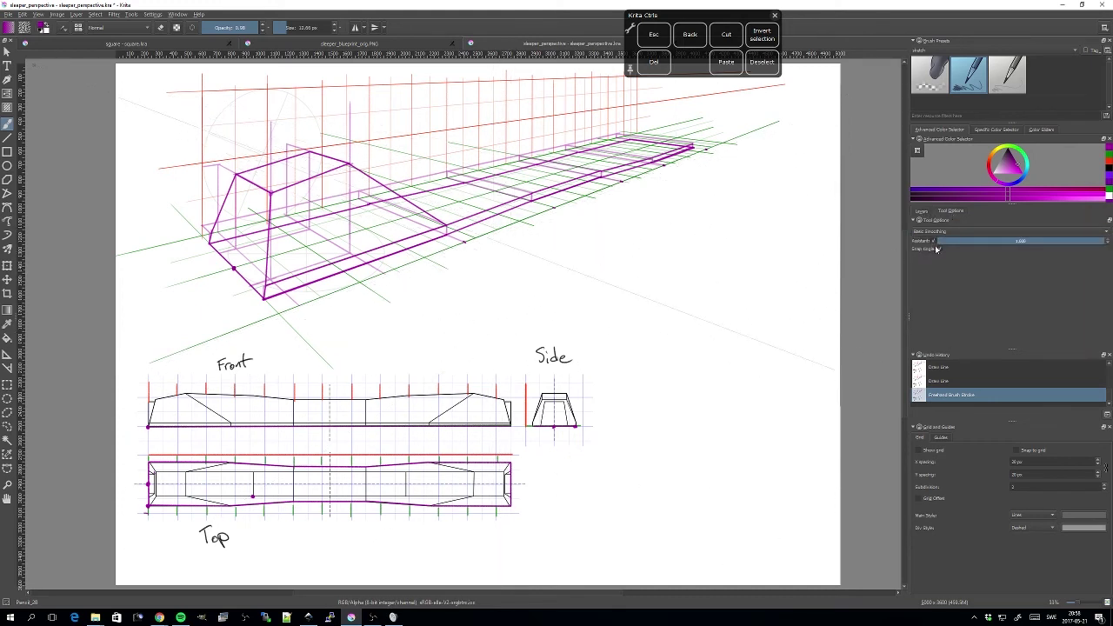
click(922, 211)
click(956, 252)
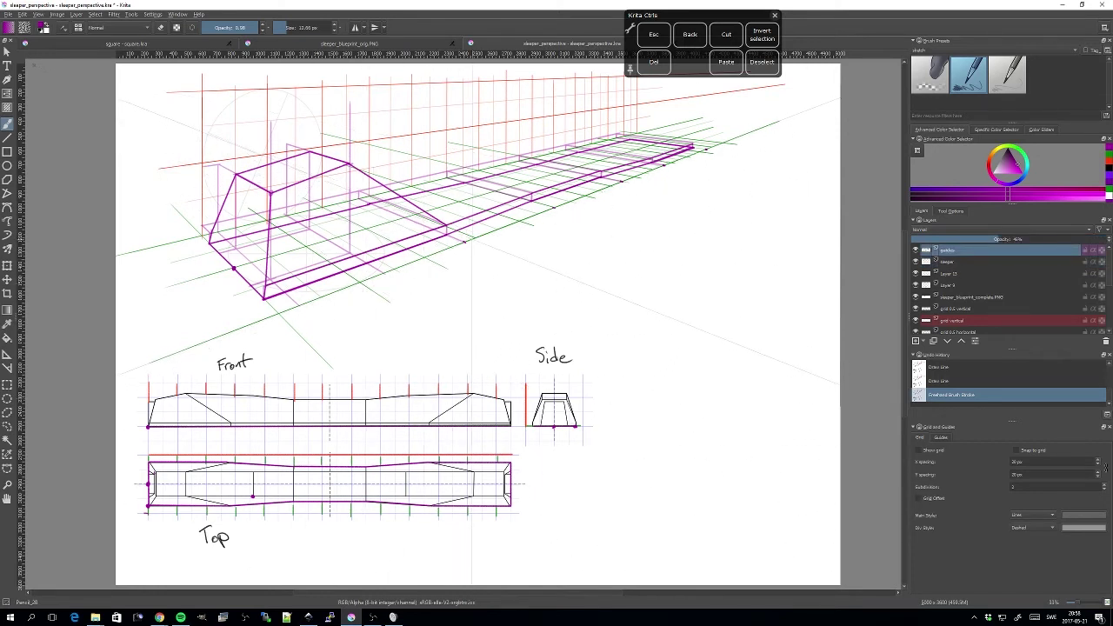
drag(501, 227, 397, 267)
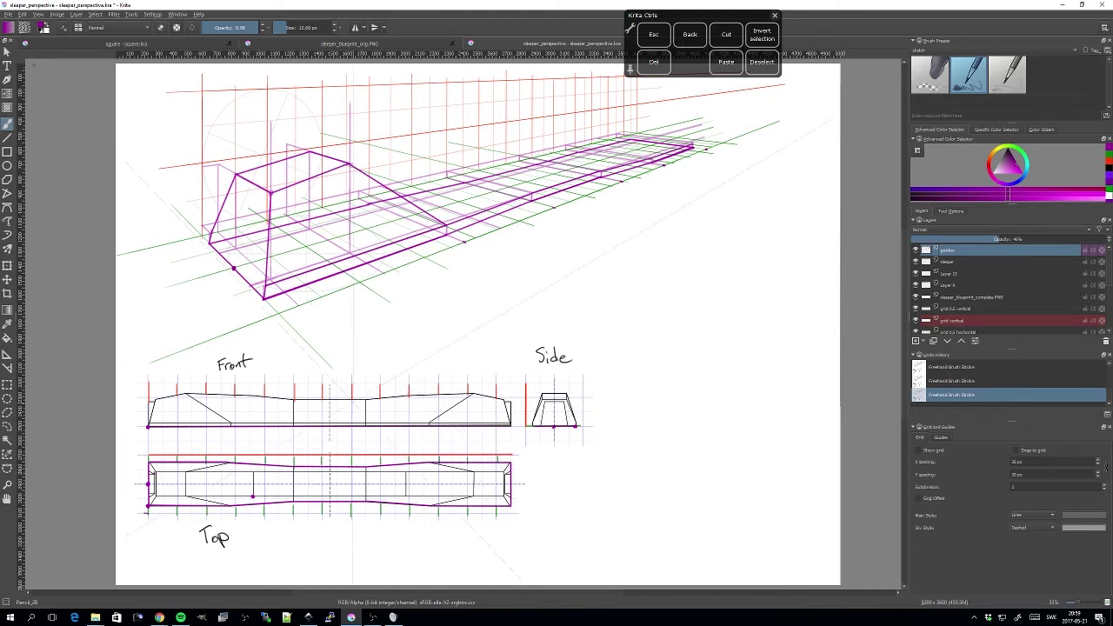
Mark the point's height with a tick in the front view and build its vertical height frame in perspective on the guides layer
click(8, 138)
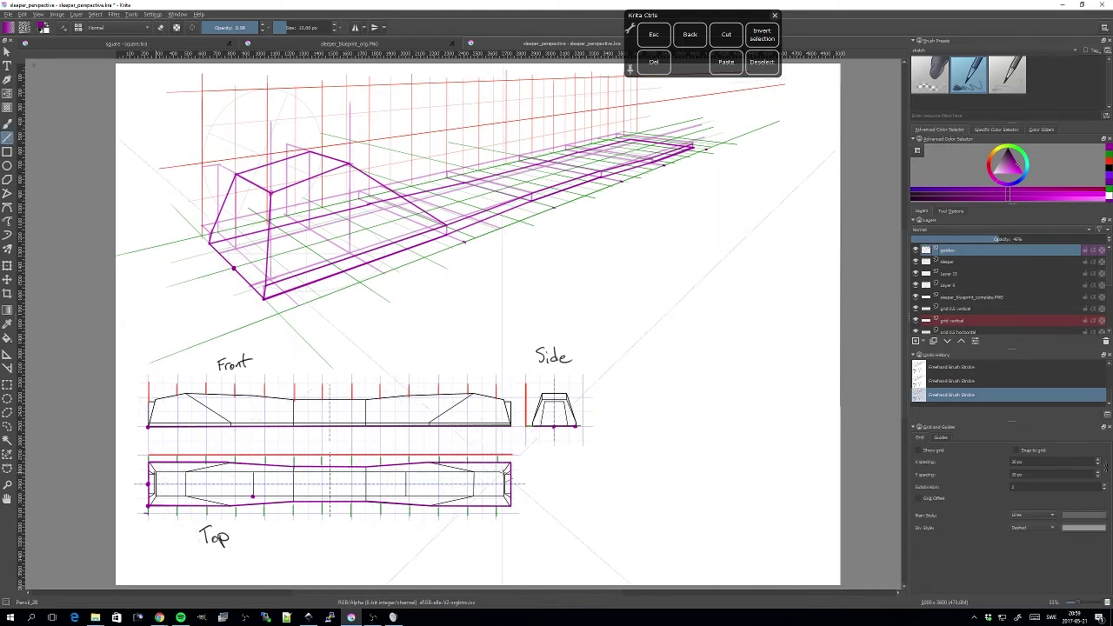
drag(503, 473, 505, 472)
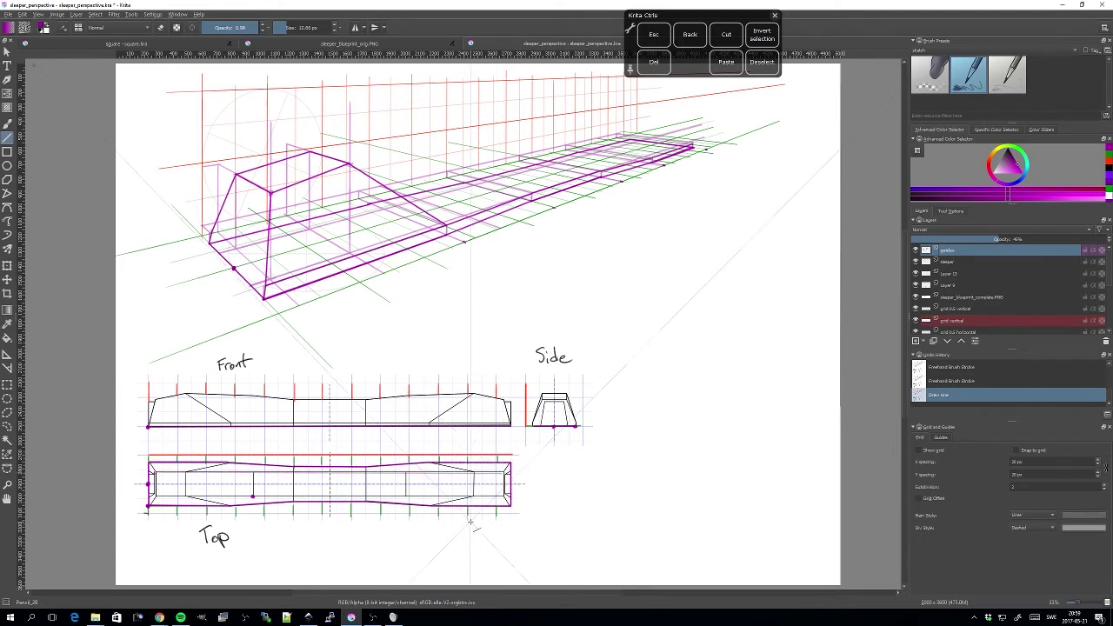
key(ctrl+z)
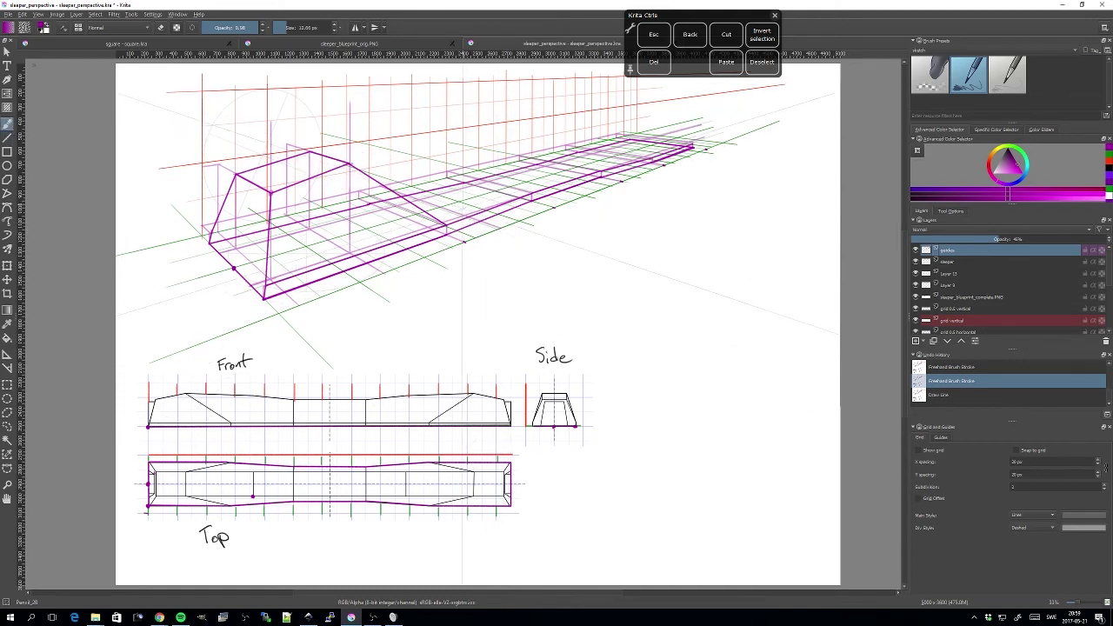
drag(463, 217, 463, 178)
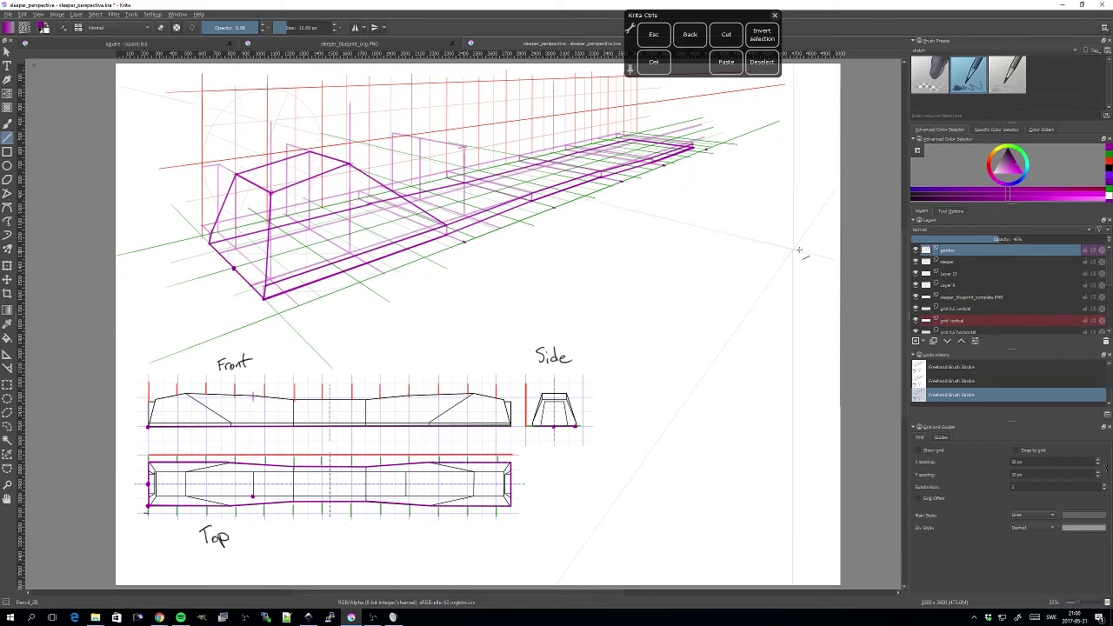
On the sleeper layer, connect the front and rear peak points to the new frame's points with straight lines and join those across
key(Page_Down)
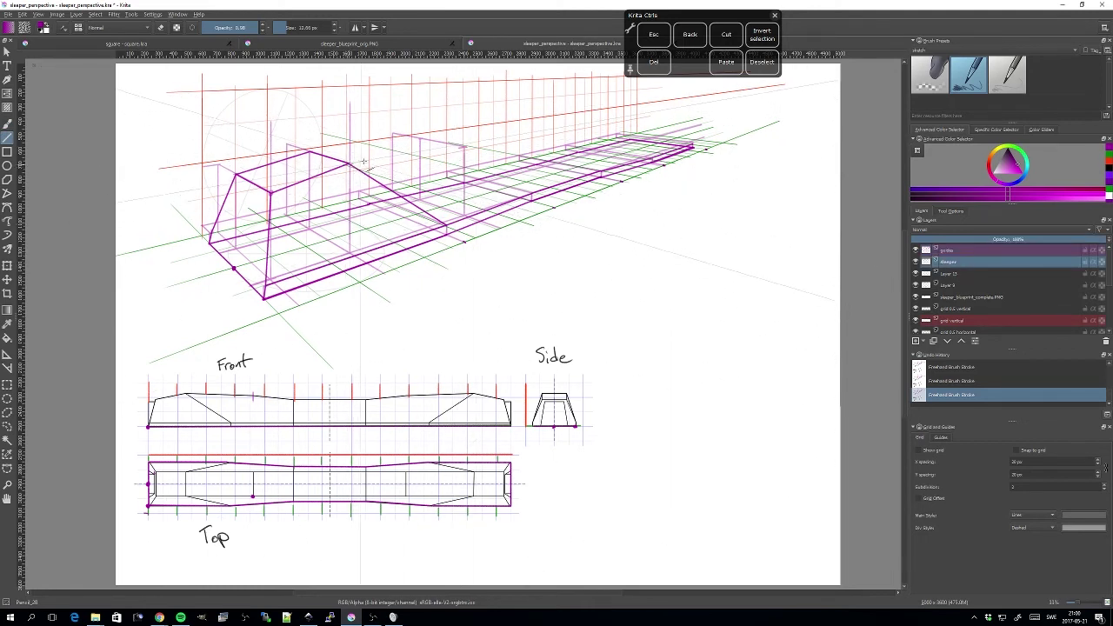
drag(465, 147, 417, 154)
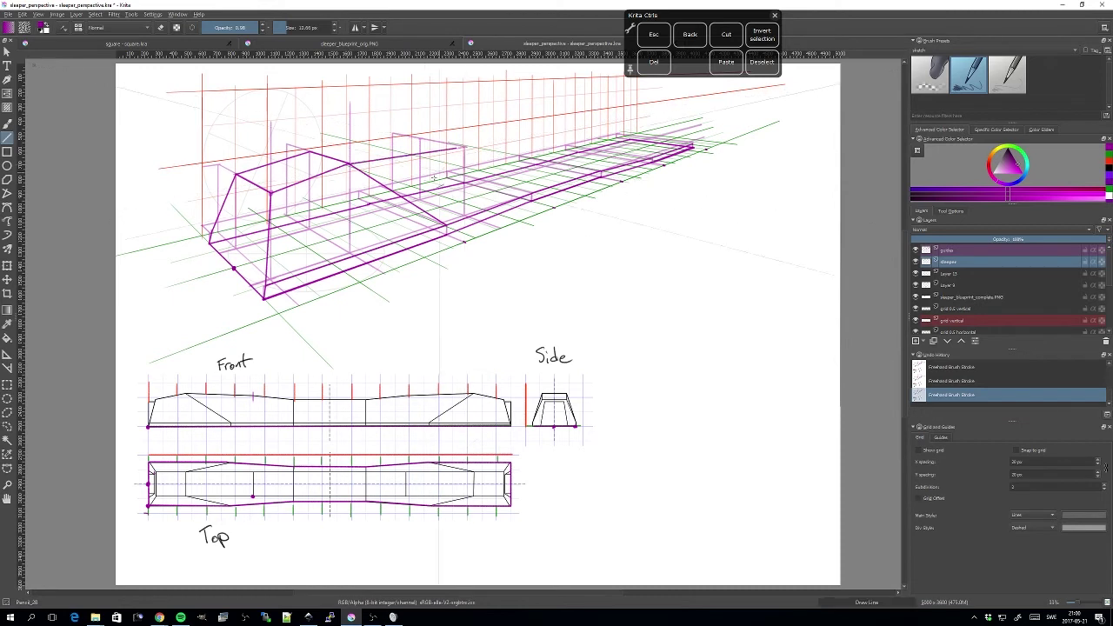
key(ctrl+z)
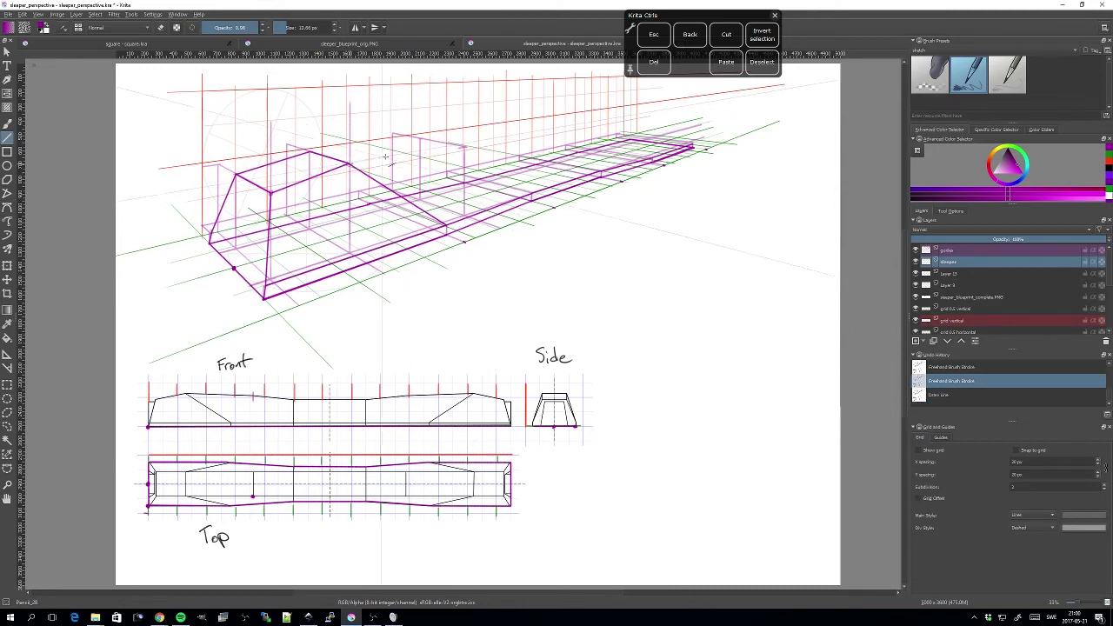
drag(465, 147, 311, 150)
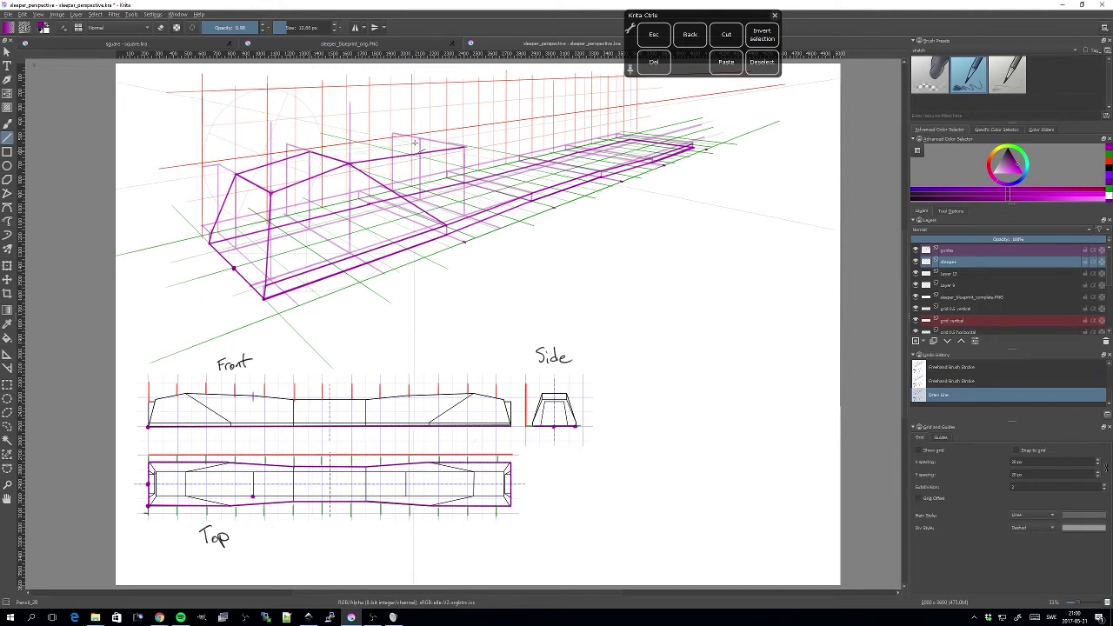
drag(420, 137, 310, 151)
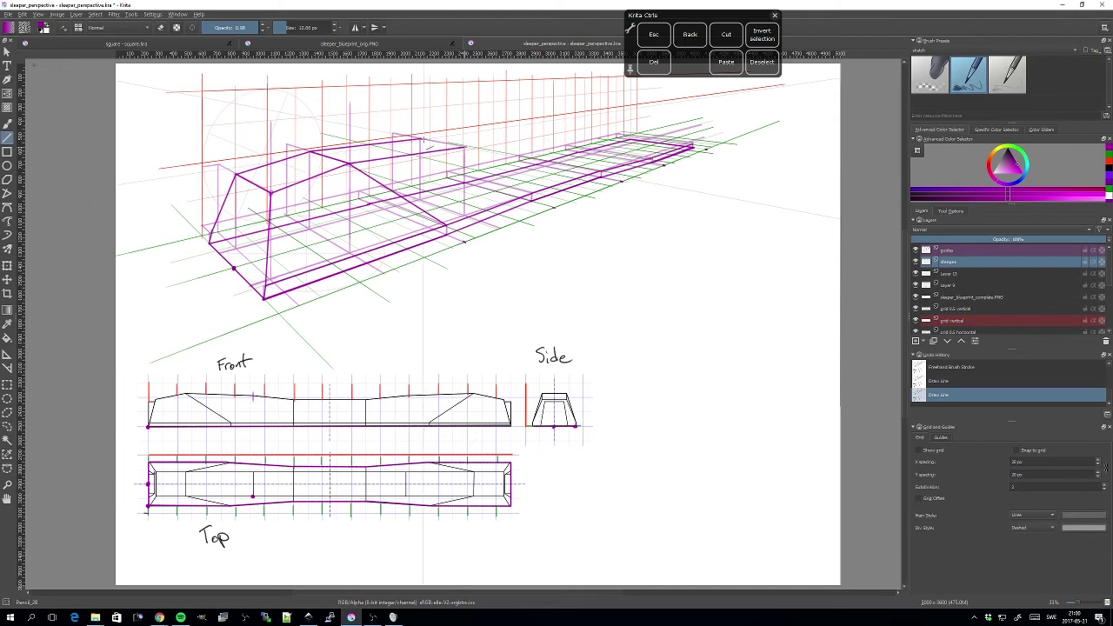
drag(423, 139, 464, 146)
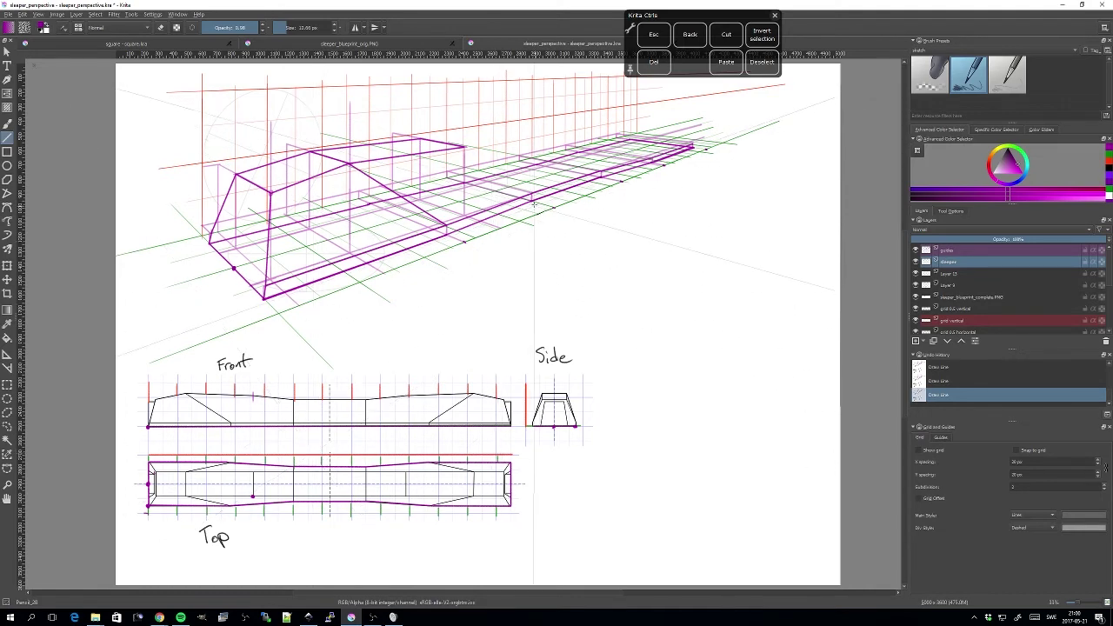
Erase the height tick from the front blueprint view on the guides layer
drag(534, 206, 515, 219)
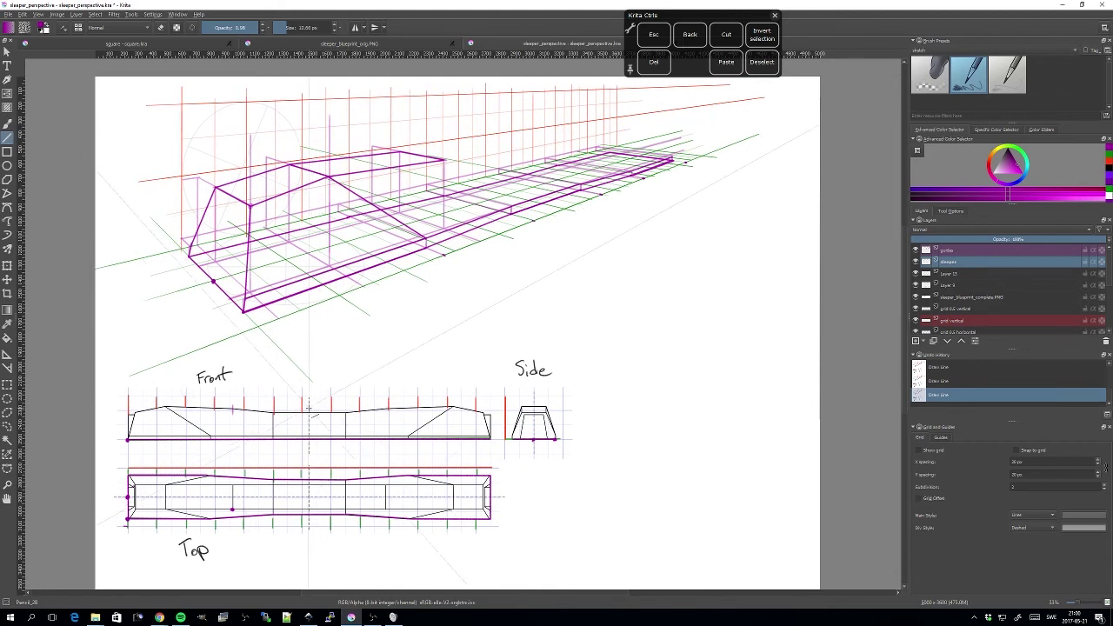
click(914, 250)
click(916, 251)
click(956, 252)
key(e)
drag(232, 405, 232, 413)
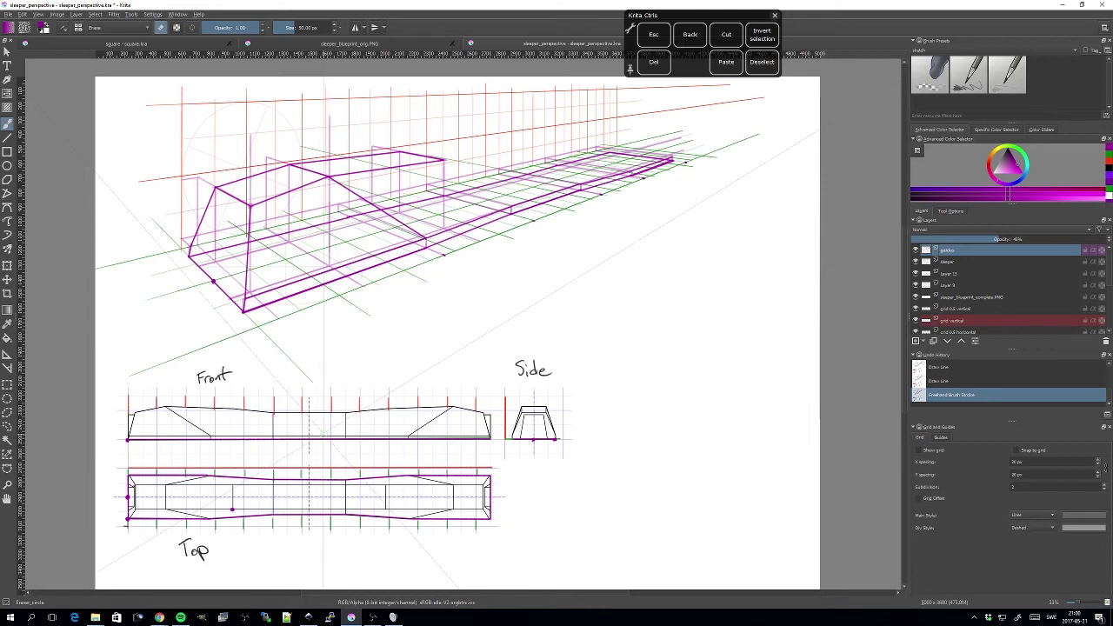
key(e)
Erase the profile point's dot from the top blueprint view on the sleeper layer
click(952, 262)
key(e)
drag(232, 509, 230, 511)
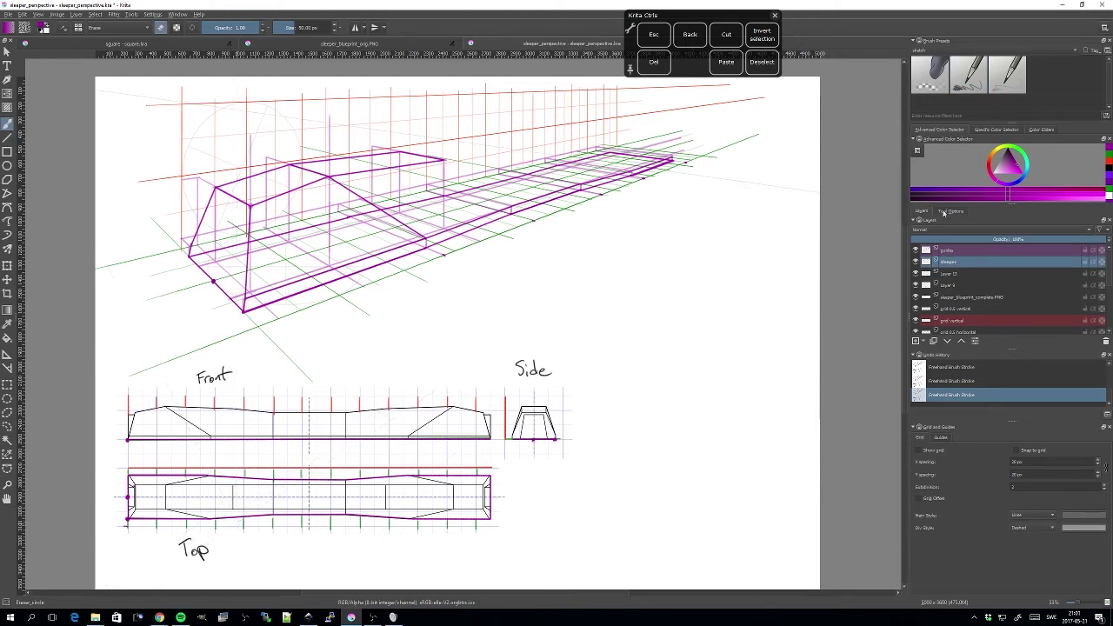
key(e)
Mark the profile point at the start of the flat middle section in the top view with a brush dot, with assistant snapping off
click(950, 211)
click(927, 212)
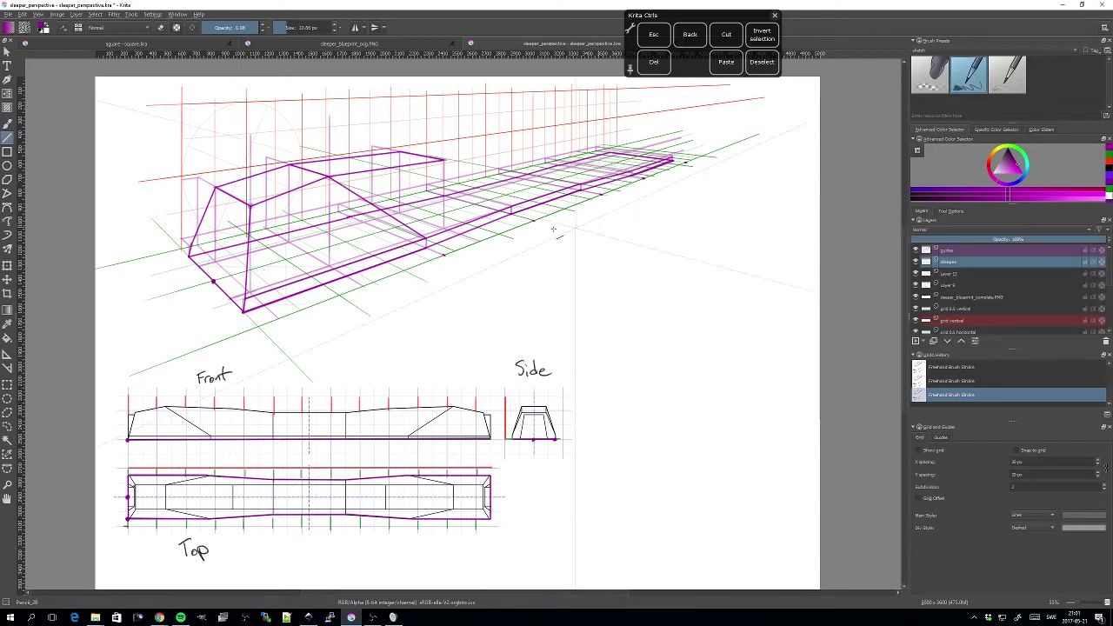
click(950, 211)
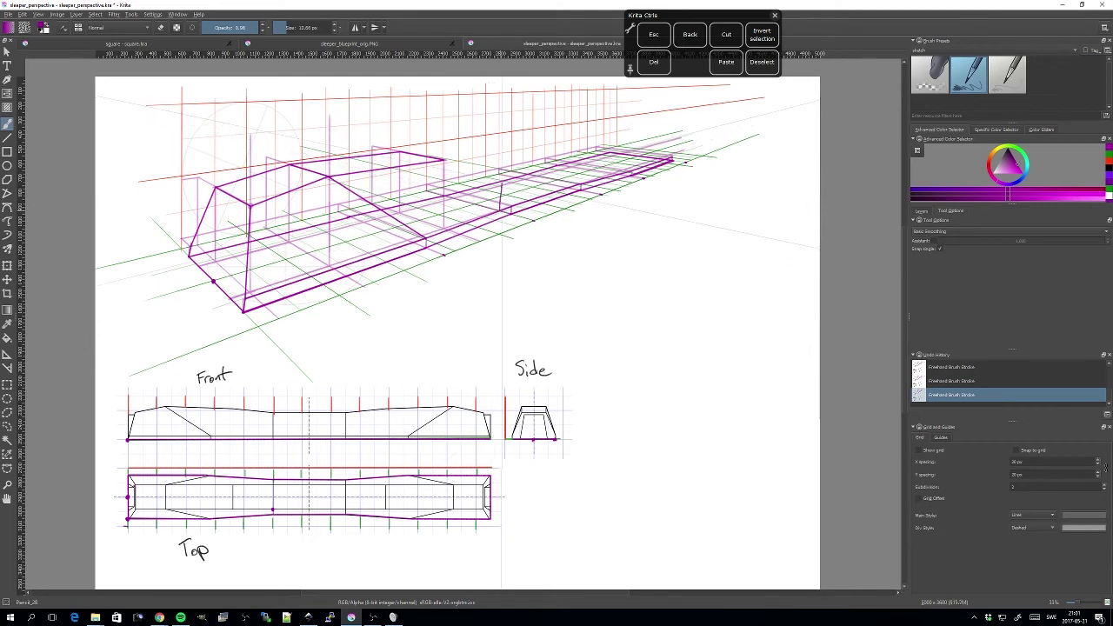
Undo the stray stroke and, on the guides layer, draw the perspective construction frame for the start of the flat middle section
key(ctrl+z)
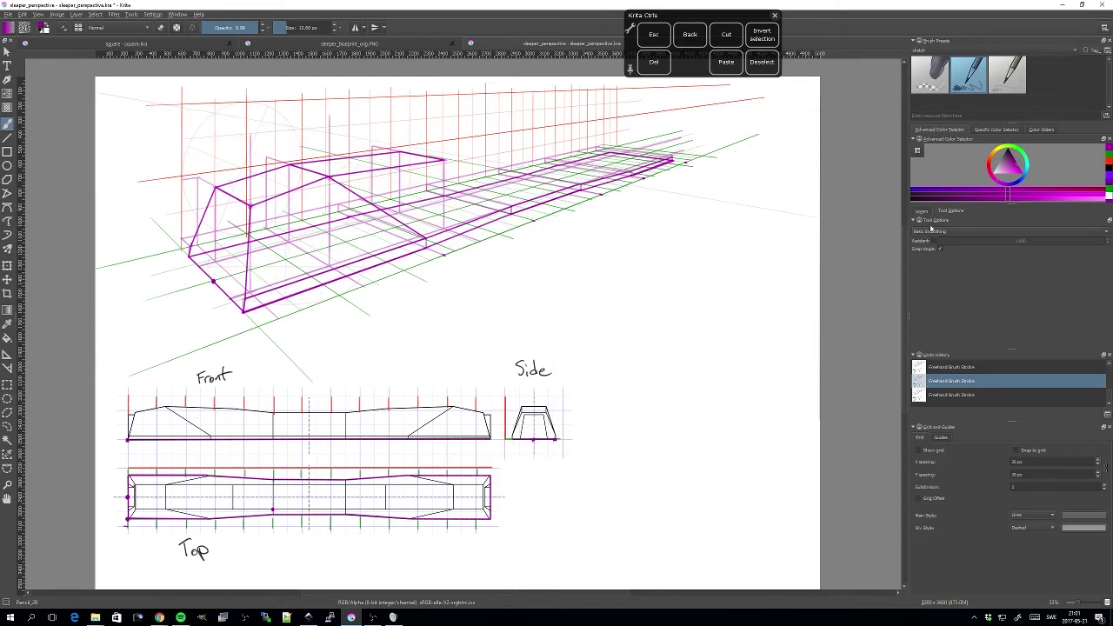
click(926, 212)
click(941, 214)
click(921, 211)
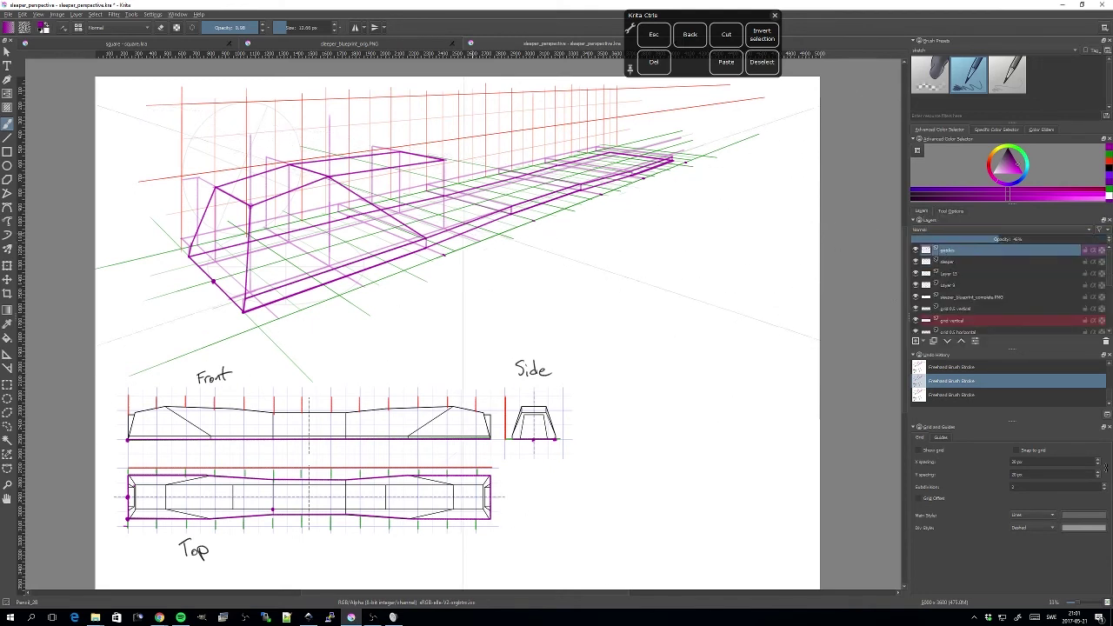
key(ctrl+shift+z)
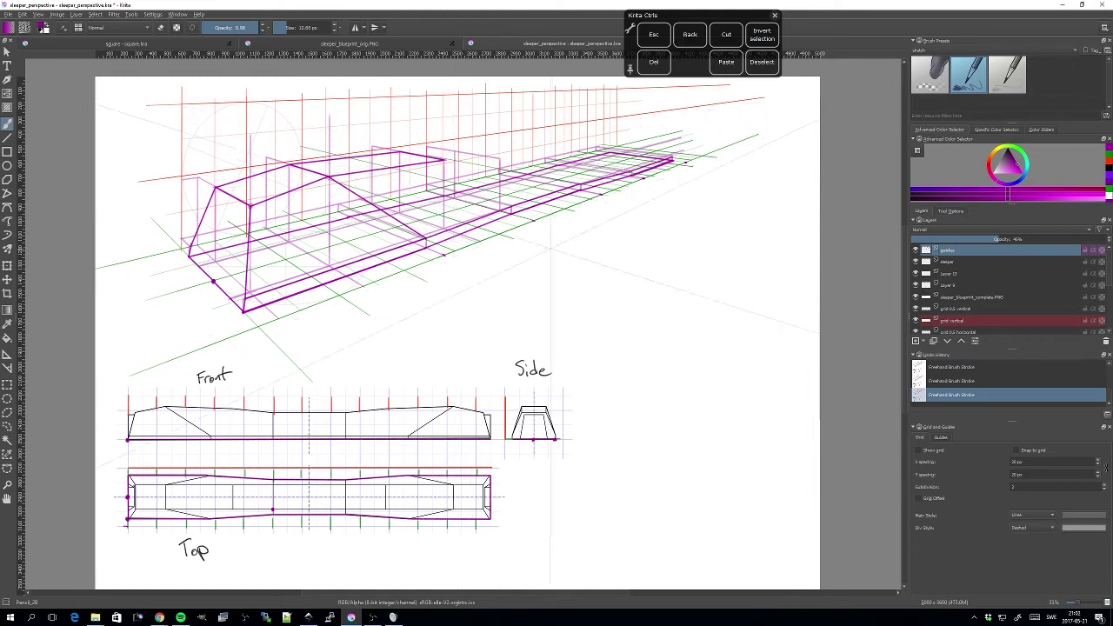
On the sleeper layer, draw straight lines from the previous profile points to the new frame's points, join them across and down to the base
click(951, 263)
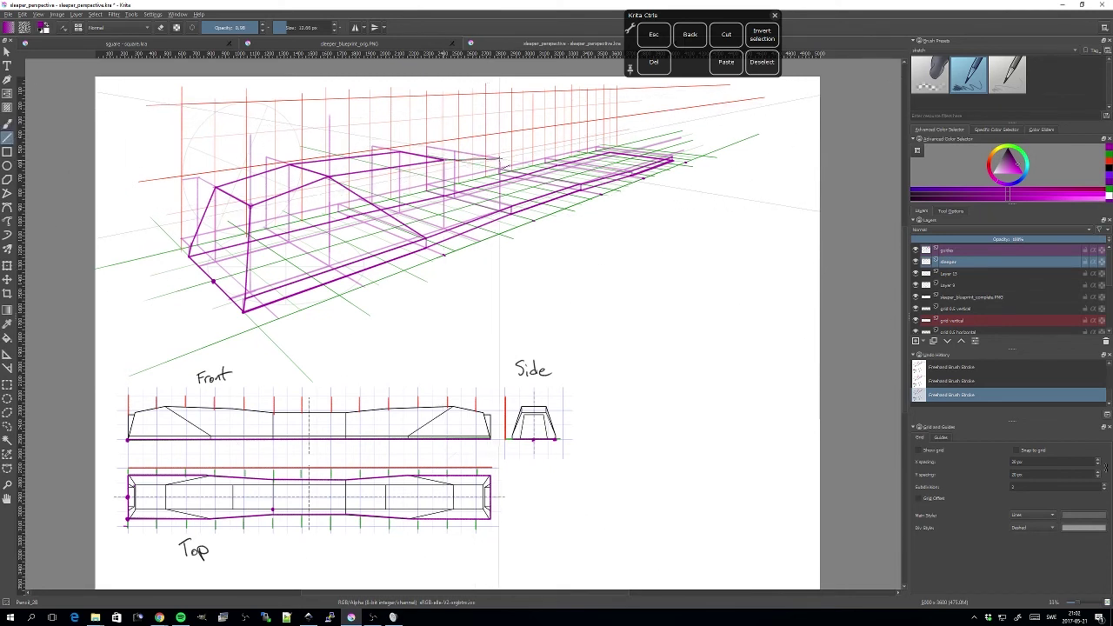
click(404, 159)
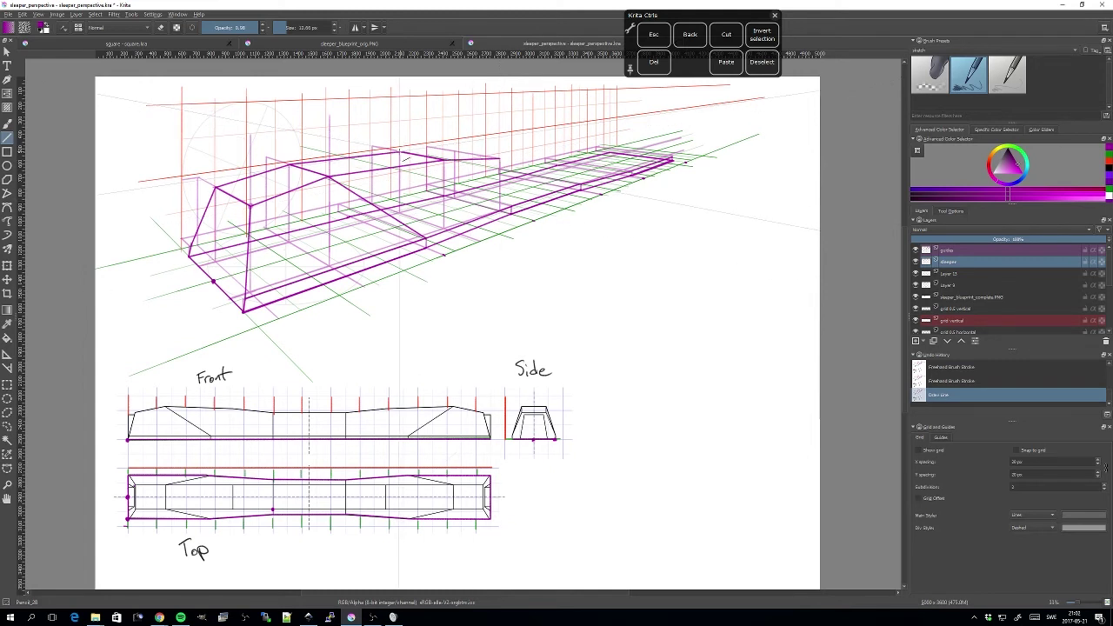
click(455, 154)
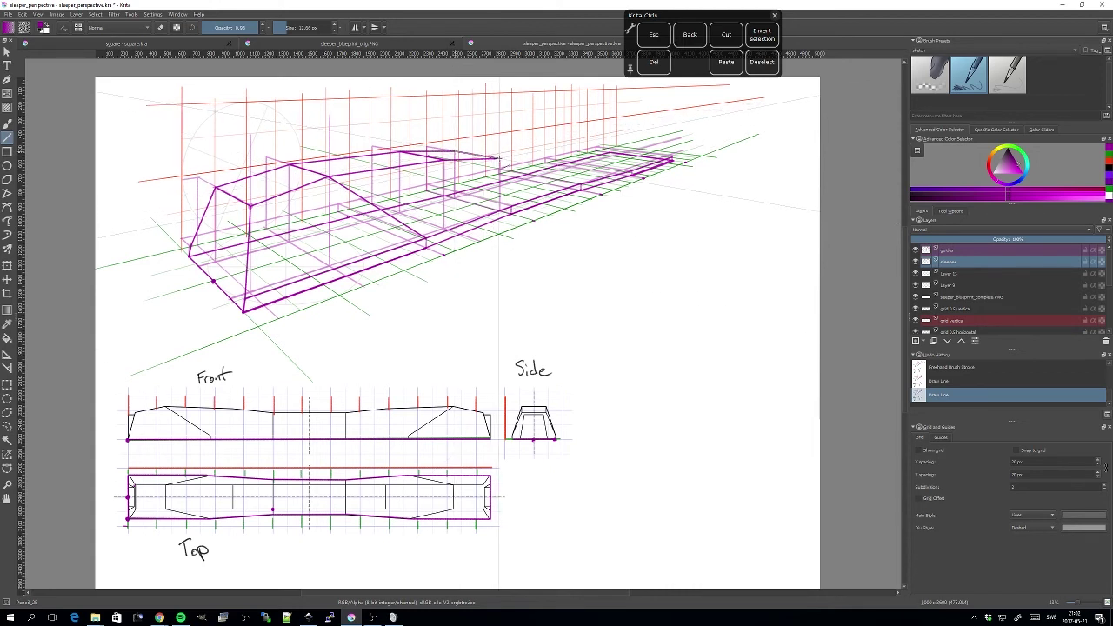
drag(500, 160, 498, 158)
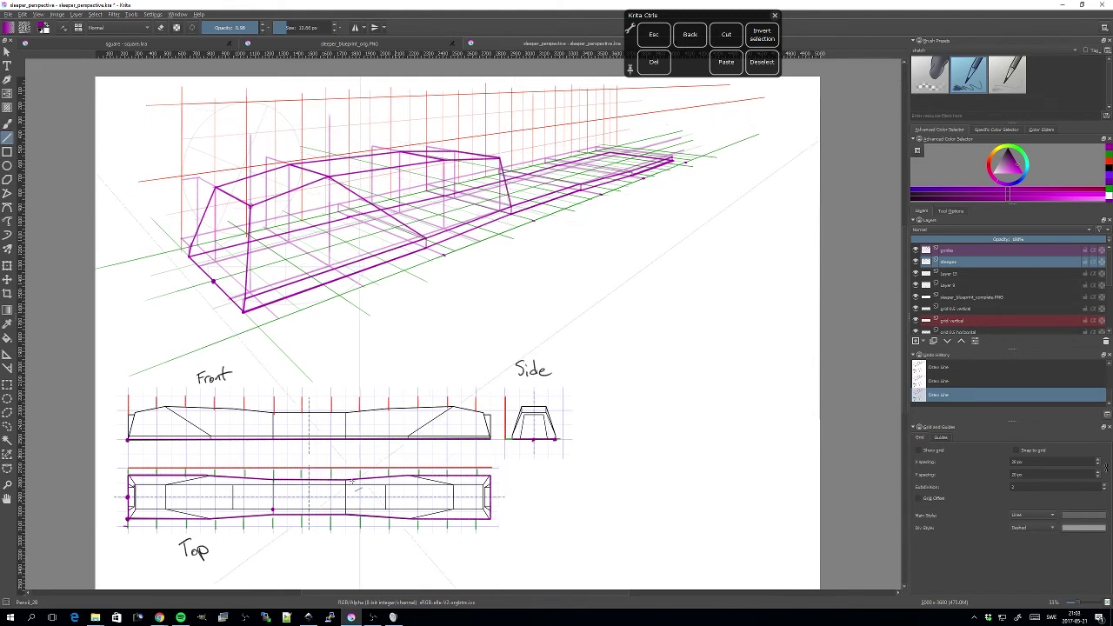
drag(274, 412, 274, 440)
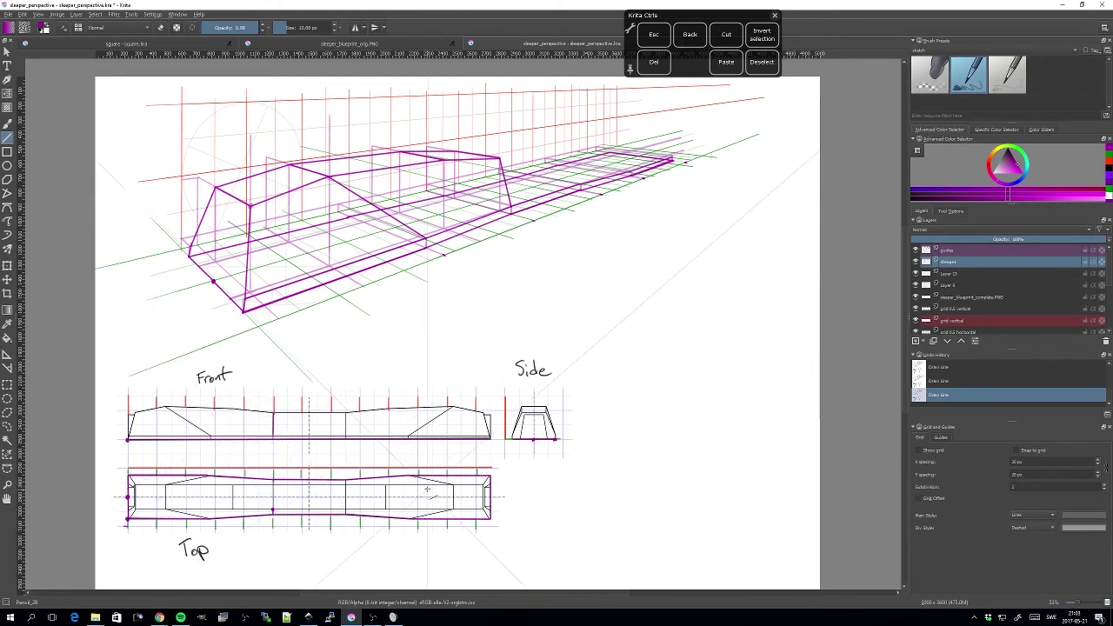
key(ctrl+z)
key(ctrl+z)
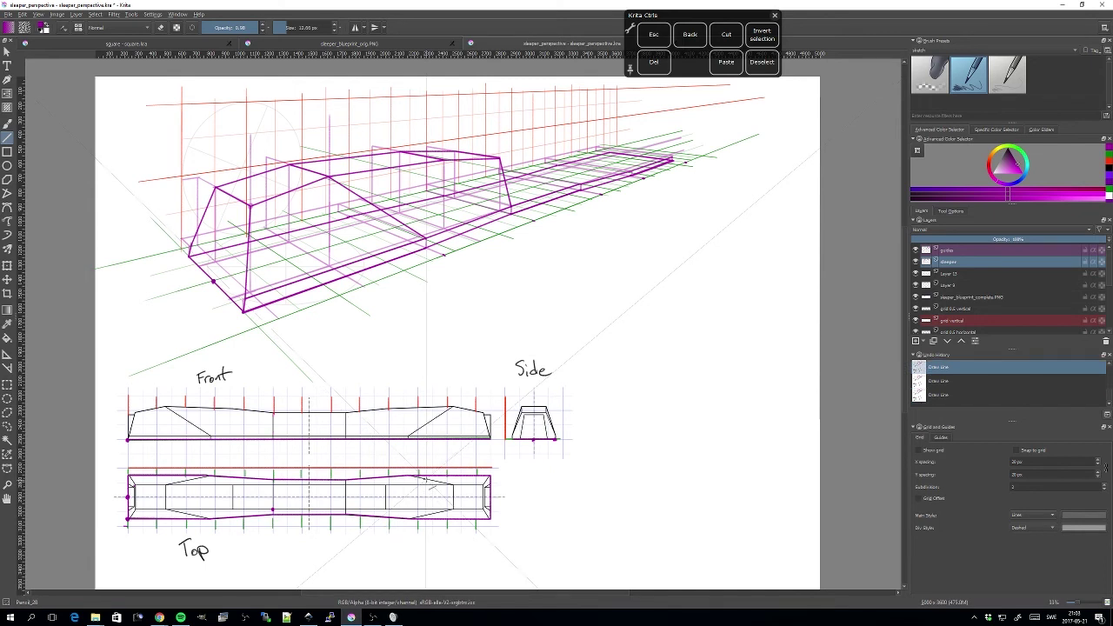
Erase the flat section's start dot from the top view, and mark the section's end point in both views on the guides layer with assistant snapping off
click(273, 511)
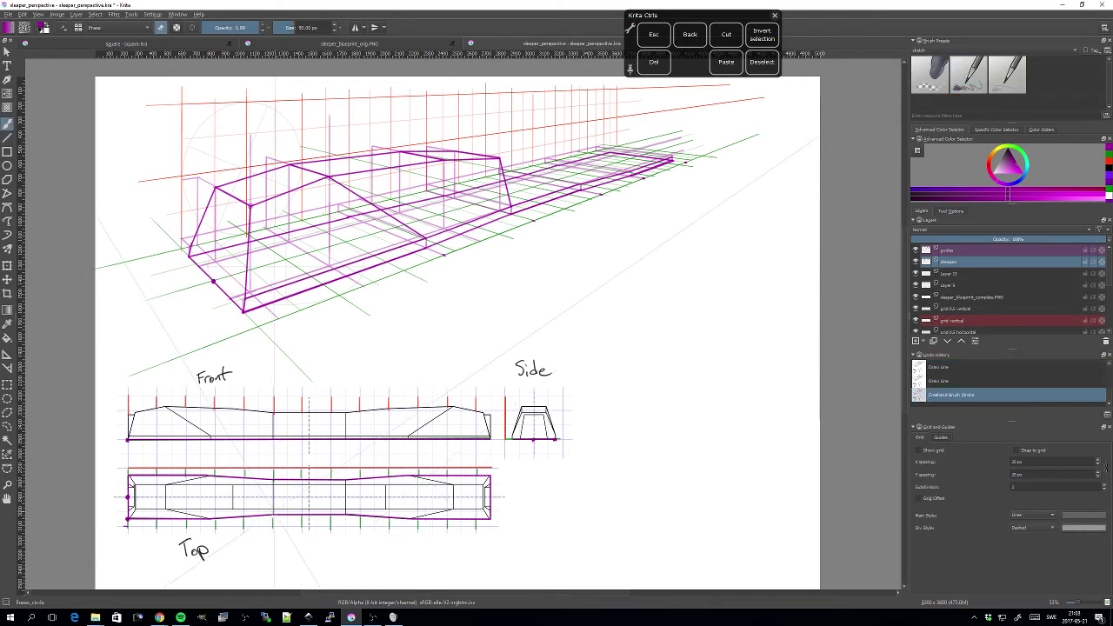
key(slash)
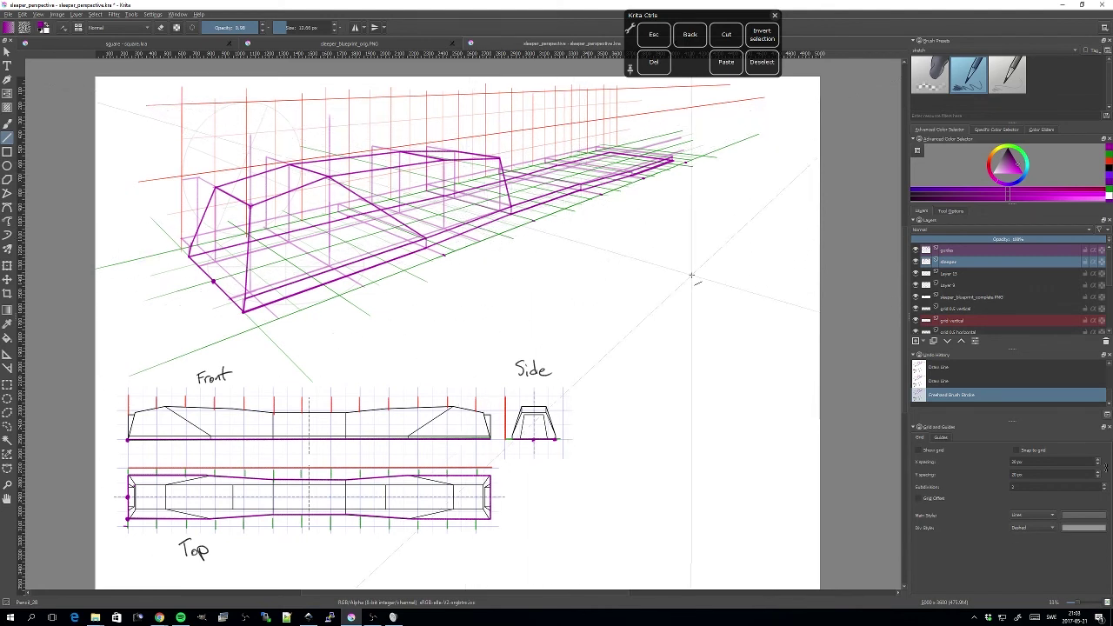
click(968, 252)
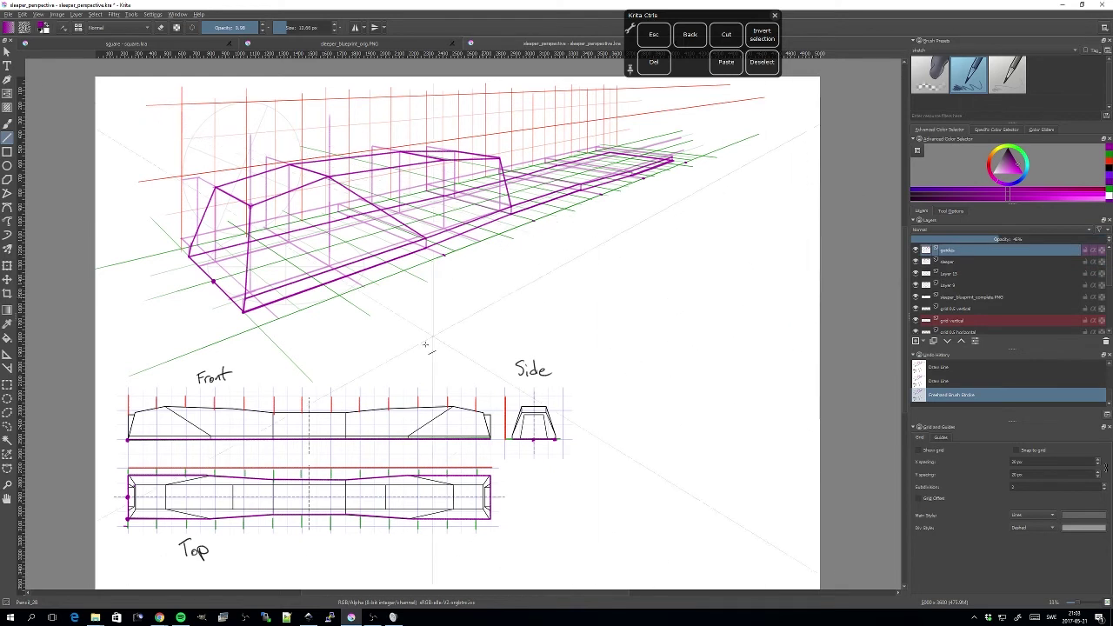
click(8, 124)
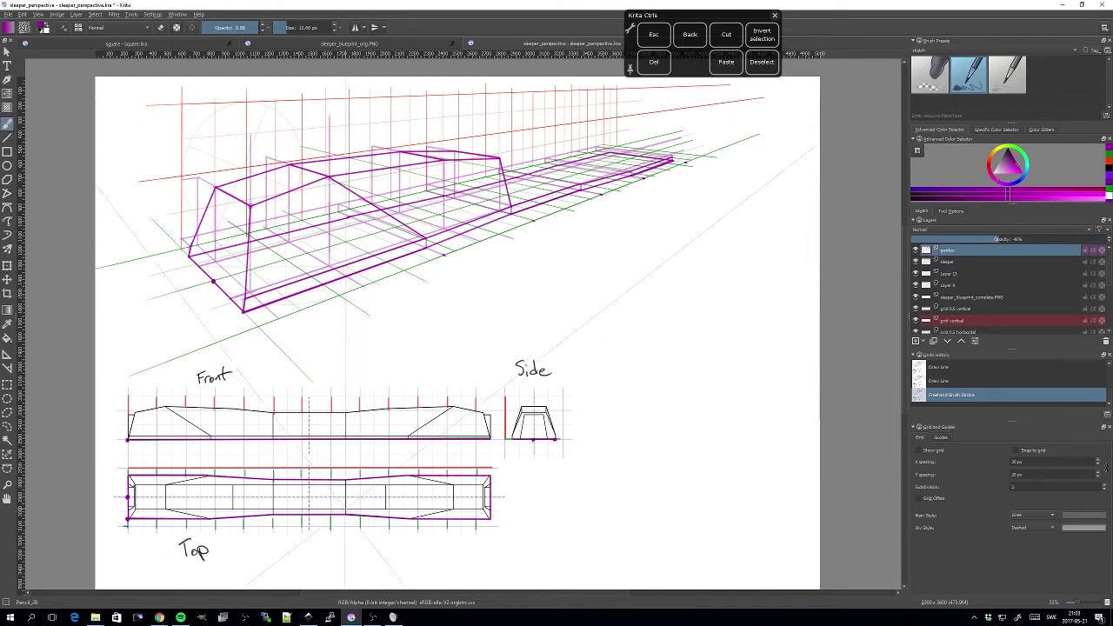
click(346, 513)
click(950, 212)
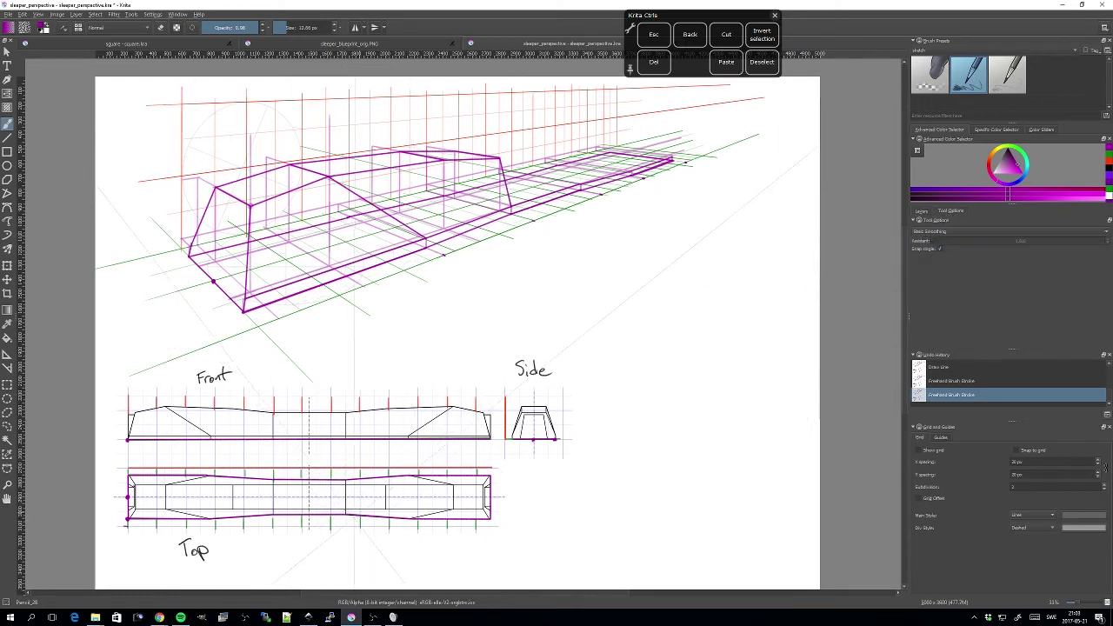
click(345, 510)
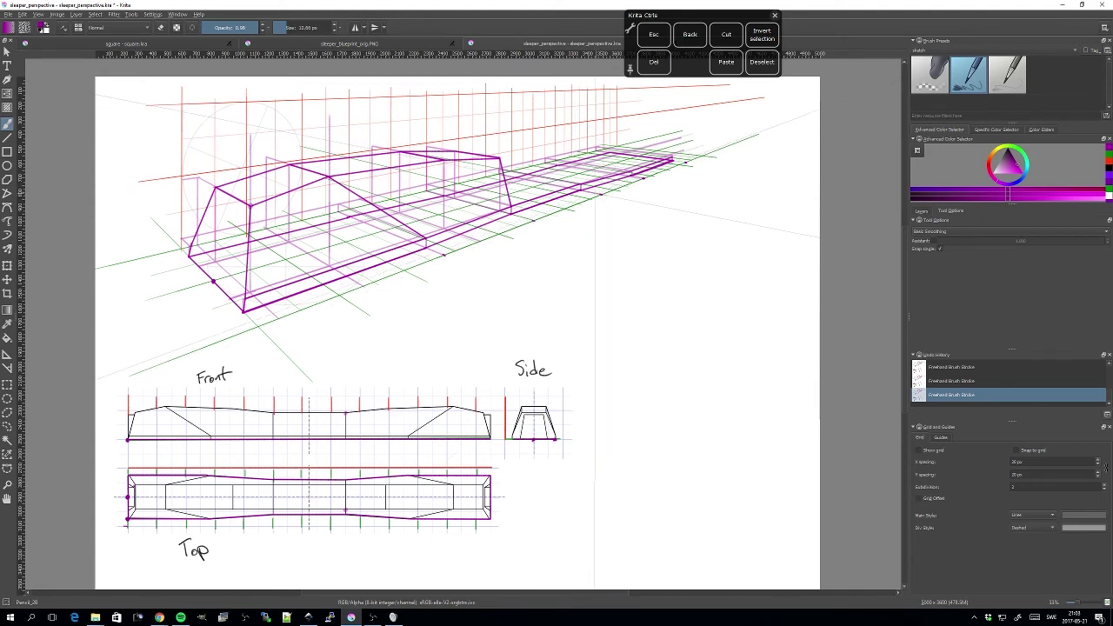
Draw the guide frame for the flat section's end with assistant snapping on, and connect its points to the previous profile with sleeper-layer lines
click(924, 213)
click(942, 212)
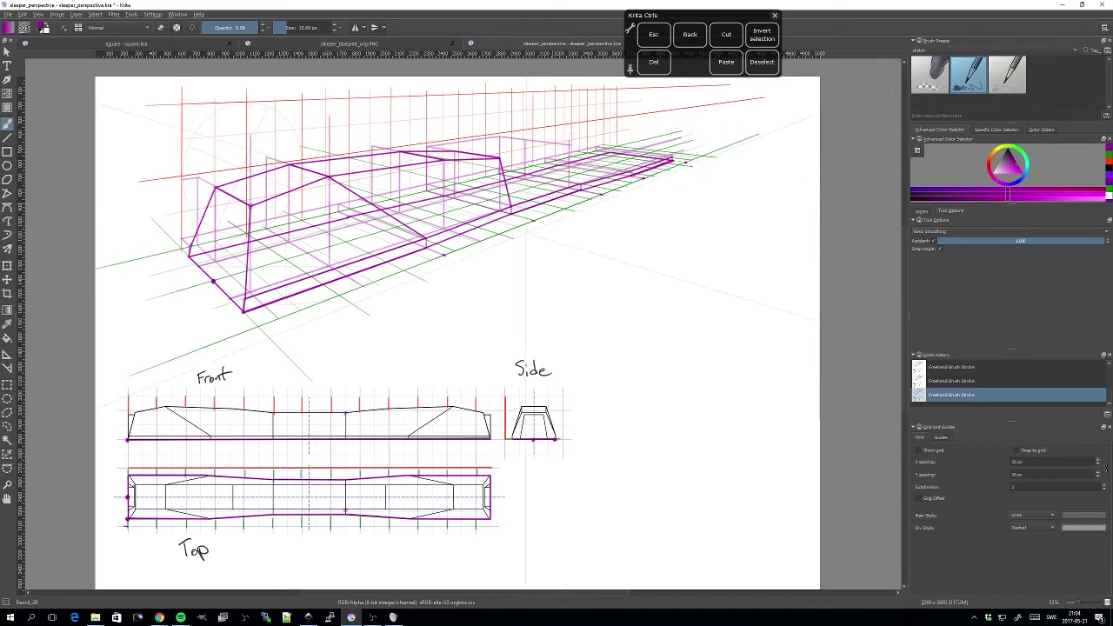
click(8, 137)
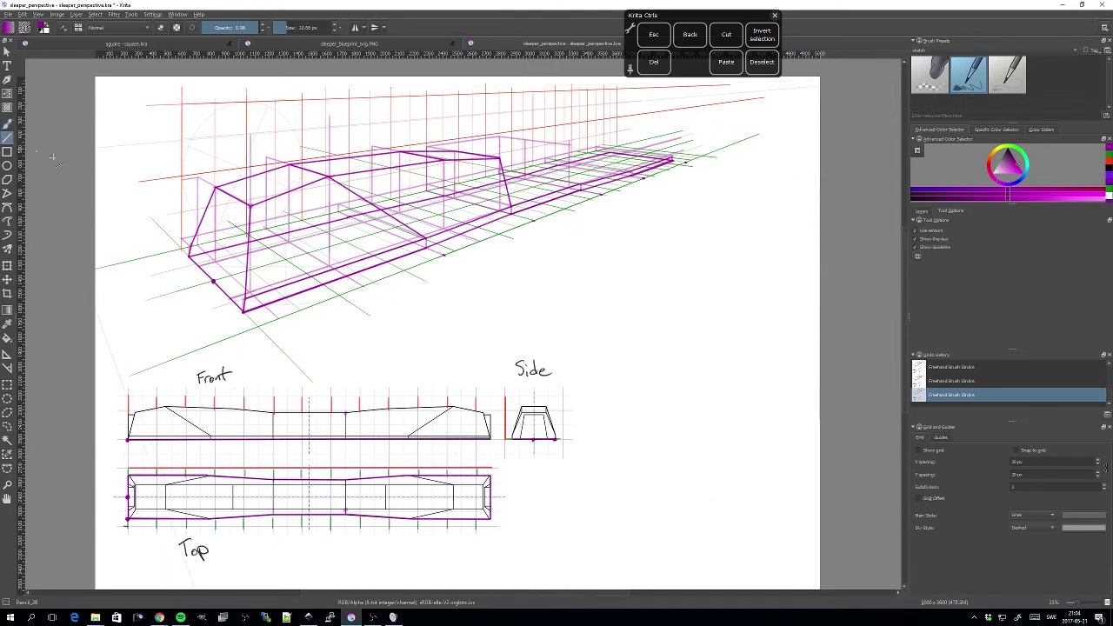
click(922, 211)
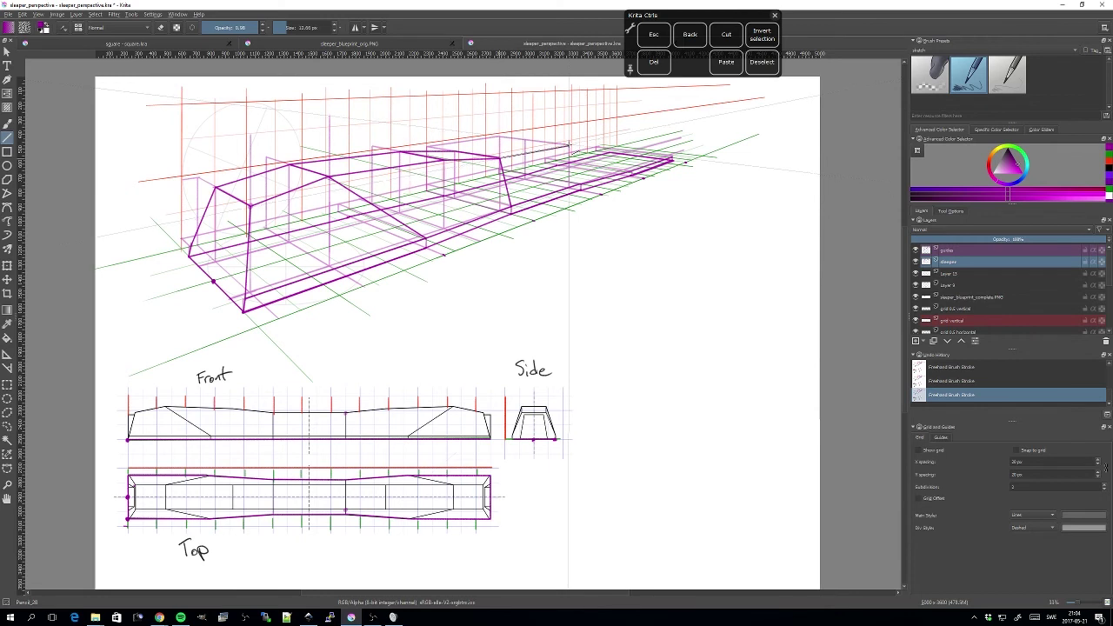
drag(569, 145, 569, 146)
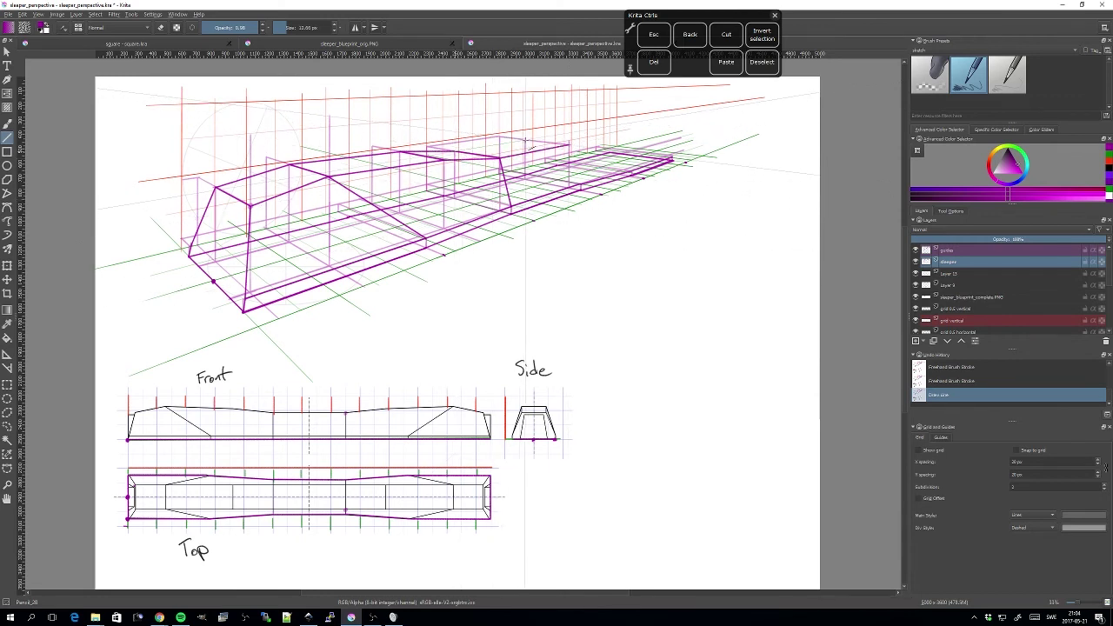
drag(525, 141, 525, 139)
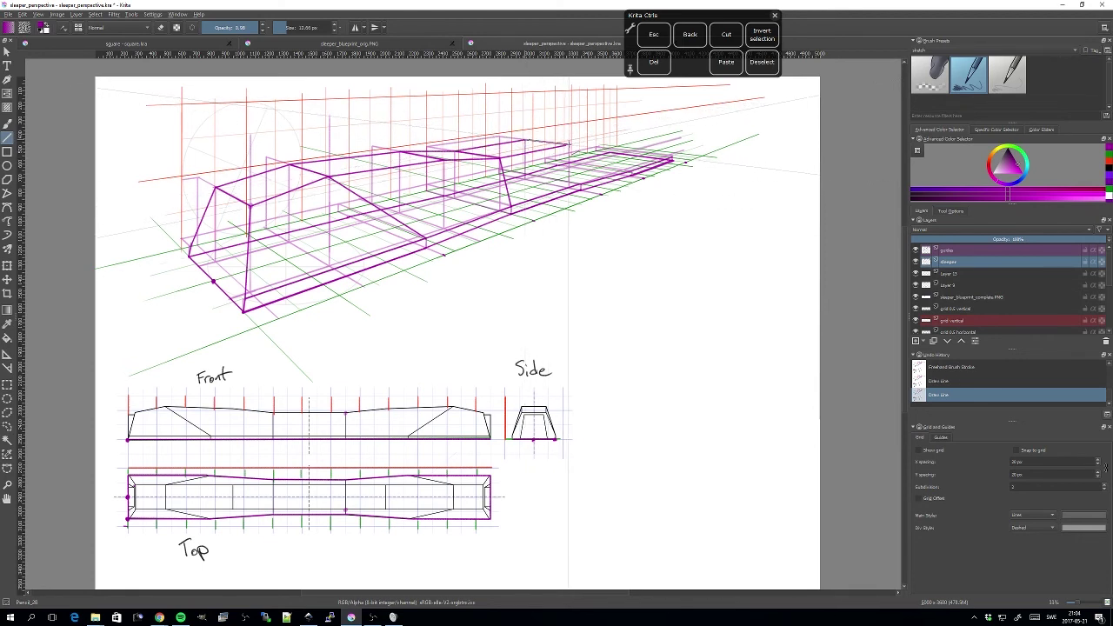
drag(569, 144, 568, 145)
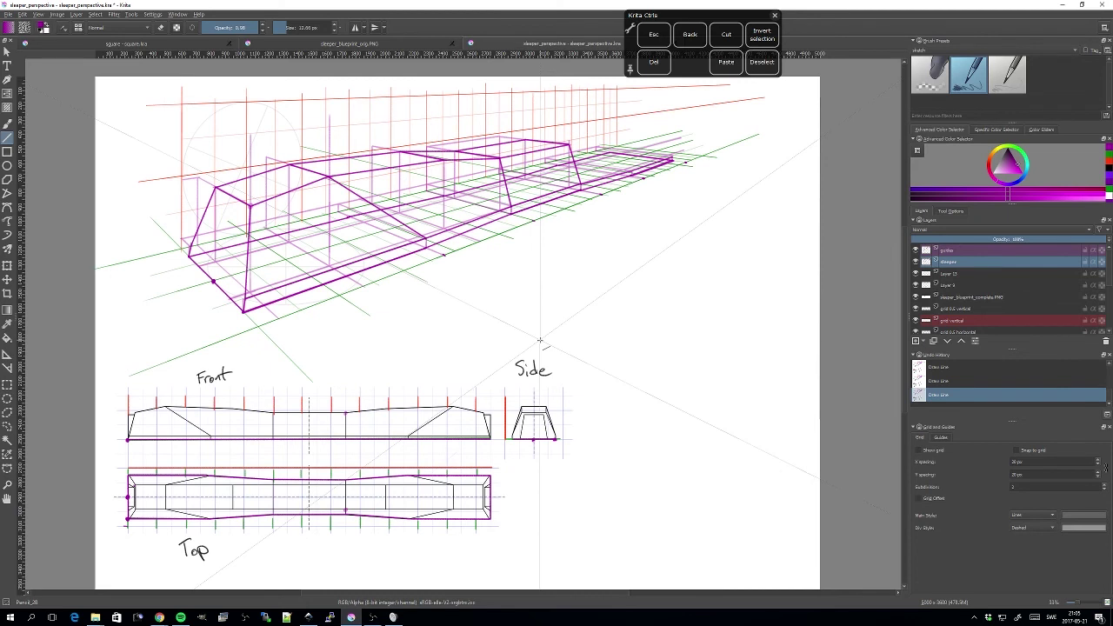
Erase the flat section's end marks, and on the guides layer mark the end face's inner trapezoid lower corner in the side and top views
key(b)
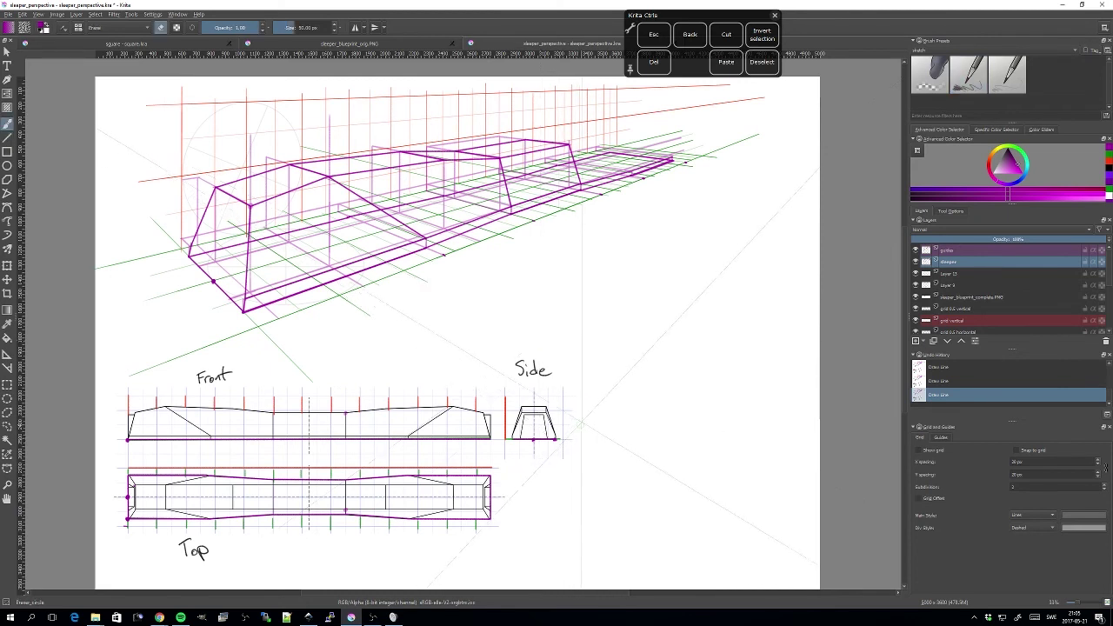
key(Page_Up)
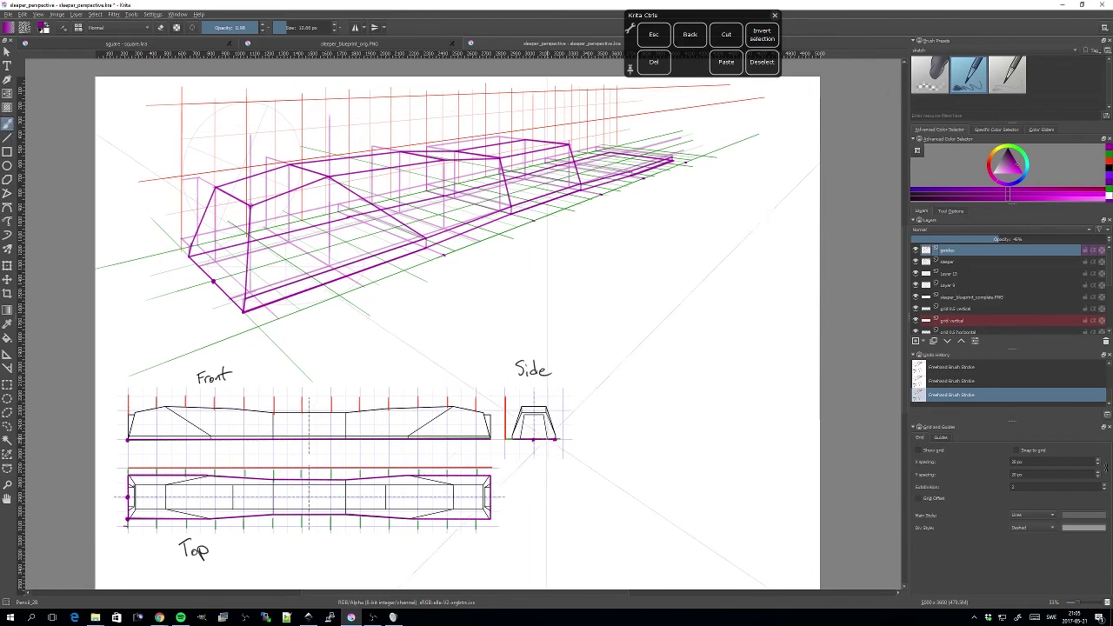
scroll(546, 330, up, 2)
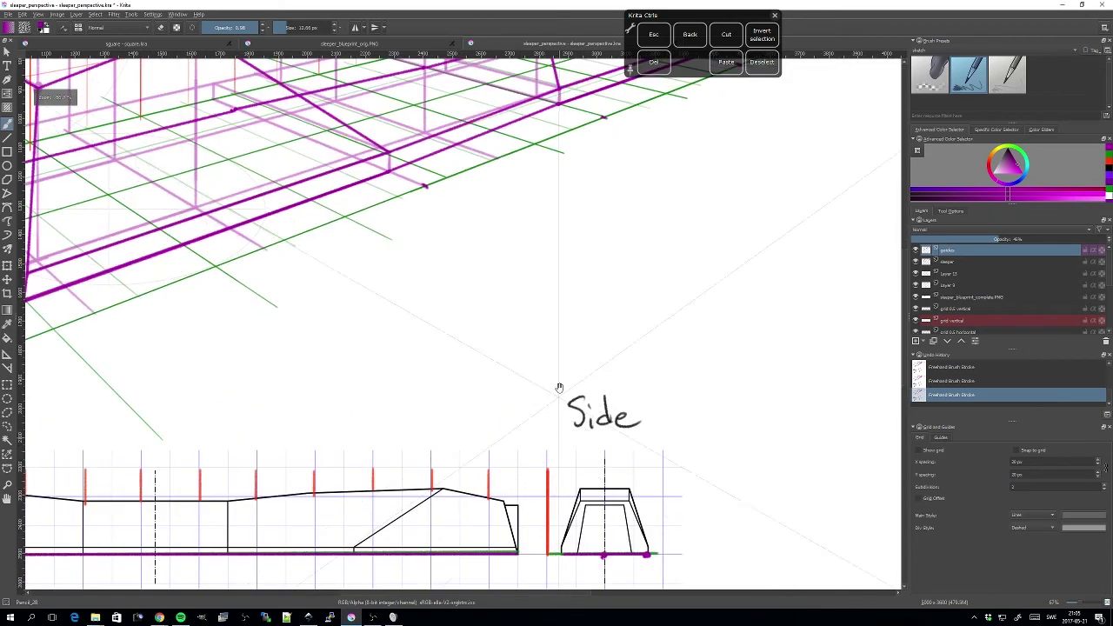
drag(541, 366, 515, 126)
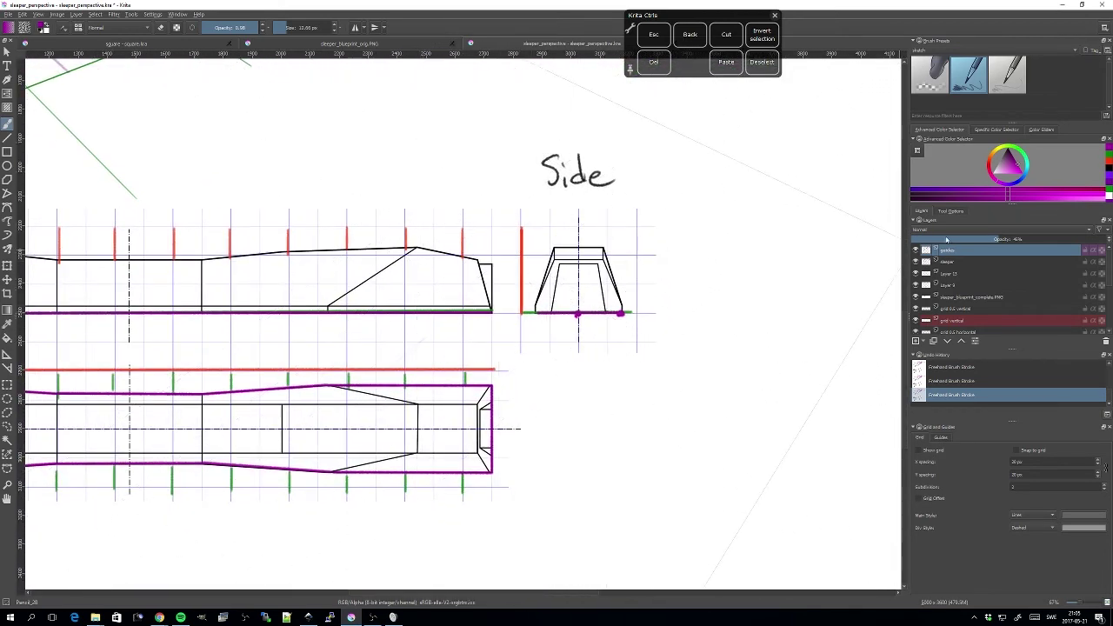
click(947, 213)
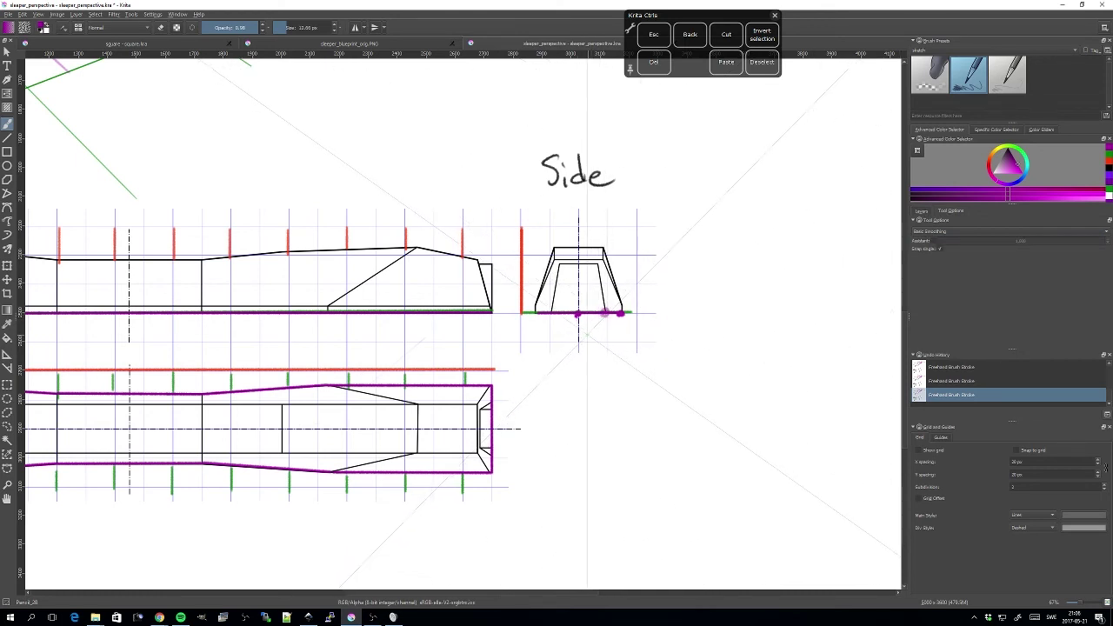
drag(191, 439, 654, 361)
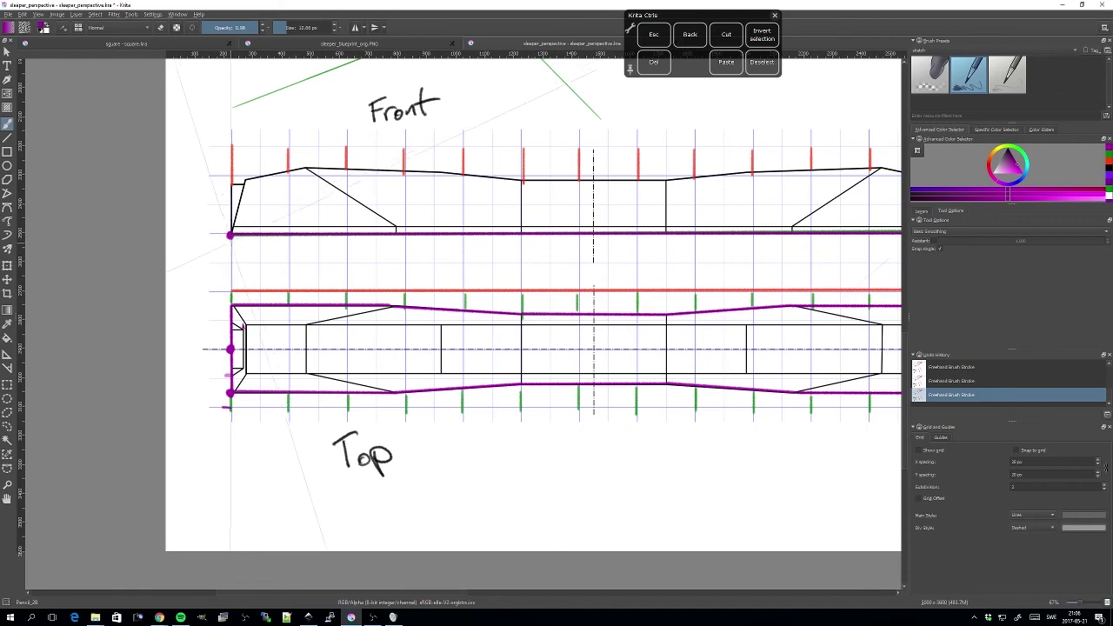
drag(496, 319, 429, 368)
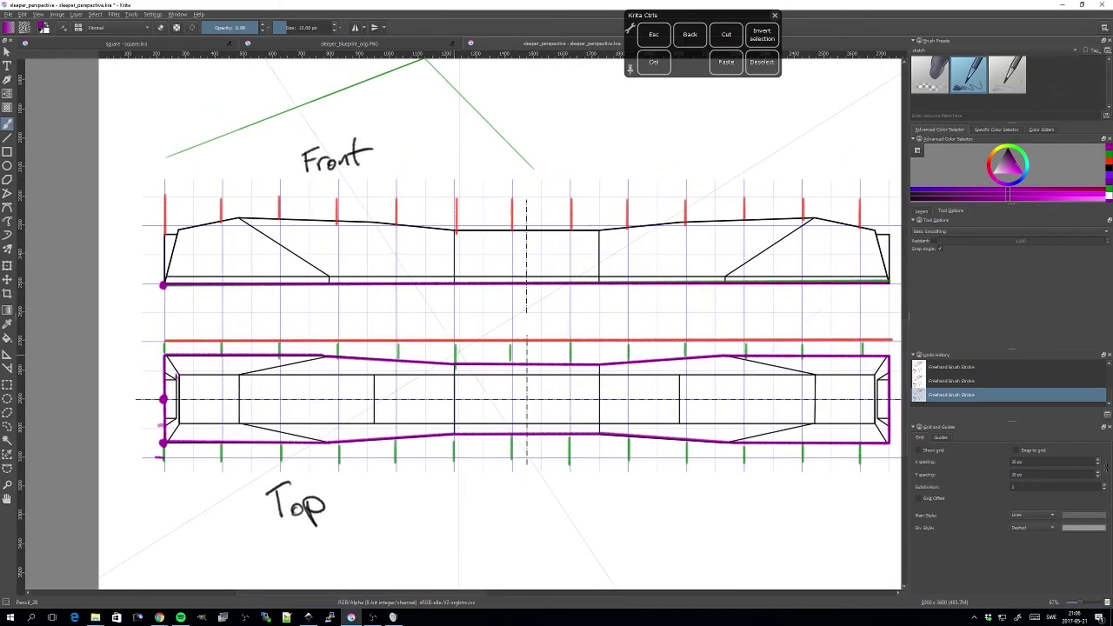
Transfer the inner trapezoid's lower corner onto the near end's base edge in the perspective drawing with assistant snapping on
key(minus)
drag(581, 231, 395, 380)
drag(431, 320, 576, 311)
drag(676, 417, 645, 366)
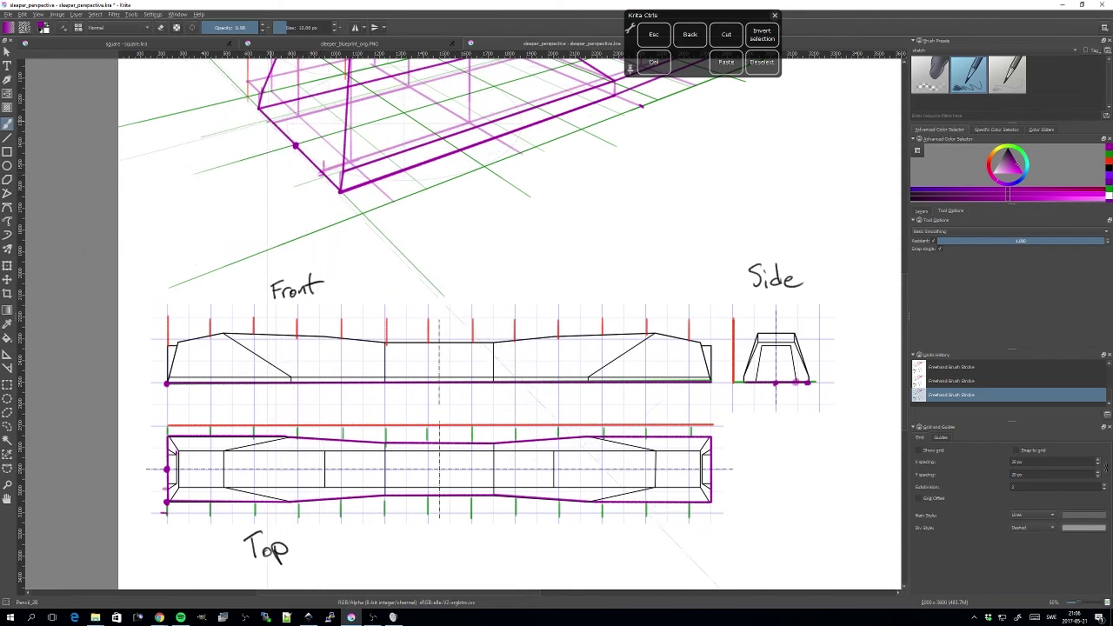
drag(340, 320, 334, 414)
drag(408, 419, 444, 293)
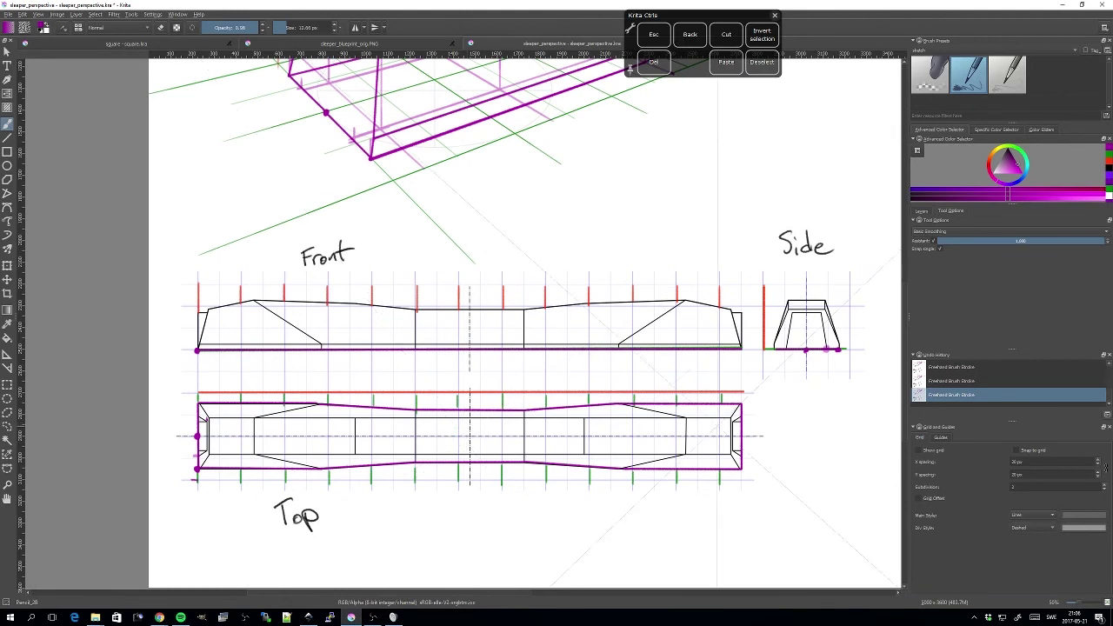
Erase the lower-corner marks, mark the inner trapezoid's upper corner in the front, side and top views, and turn assistant snapping on
key(e)
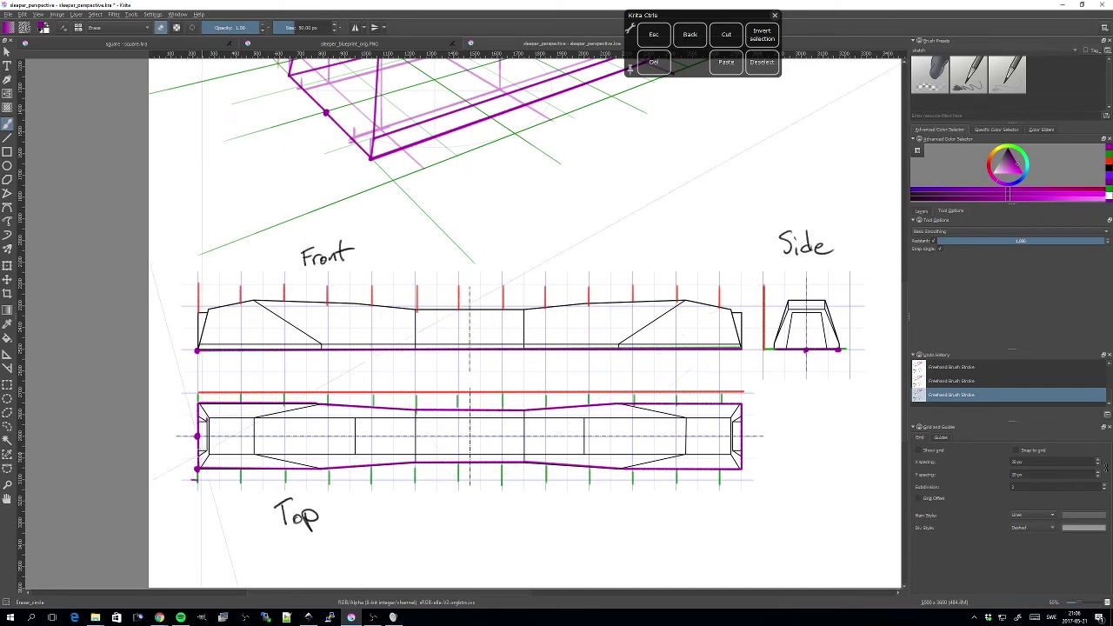
key(slash)
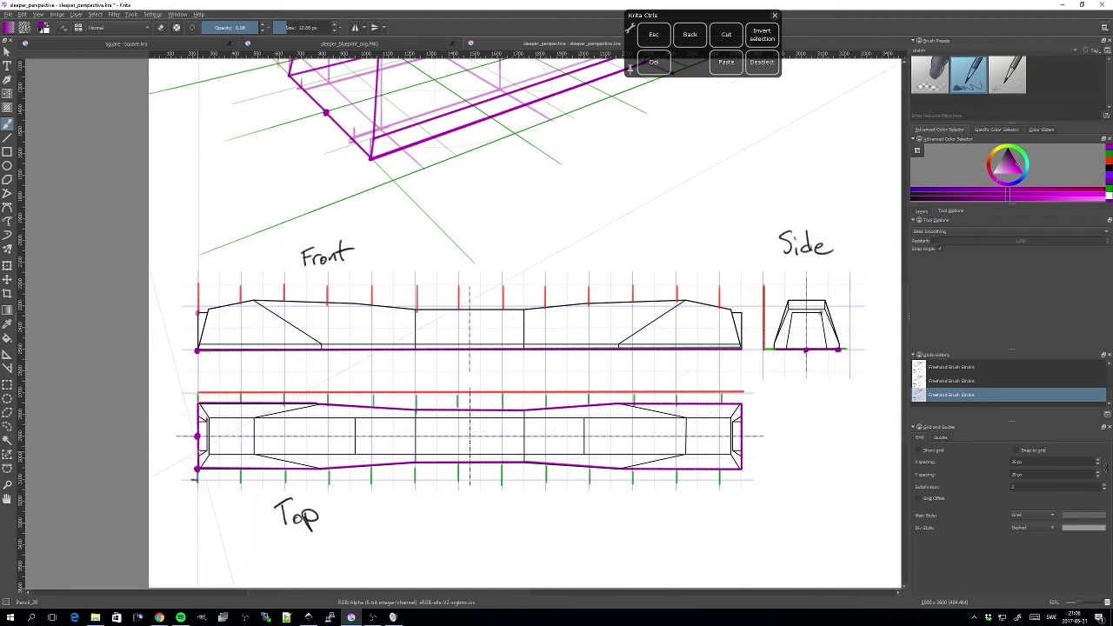
mouse_move(367, 253)
mouse_down()
mouse_move(370, 281)
mouse_move(324, 420)
mouse_move(388, 339)
mouse_move(295, 307)
mouse_up()
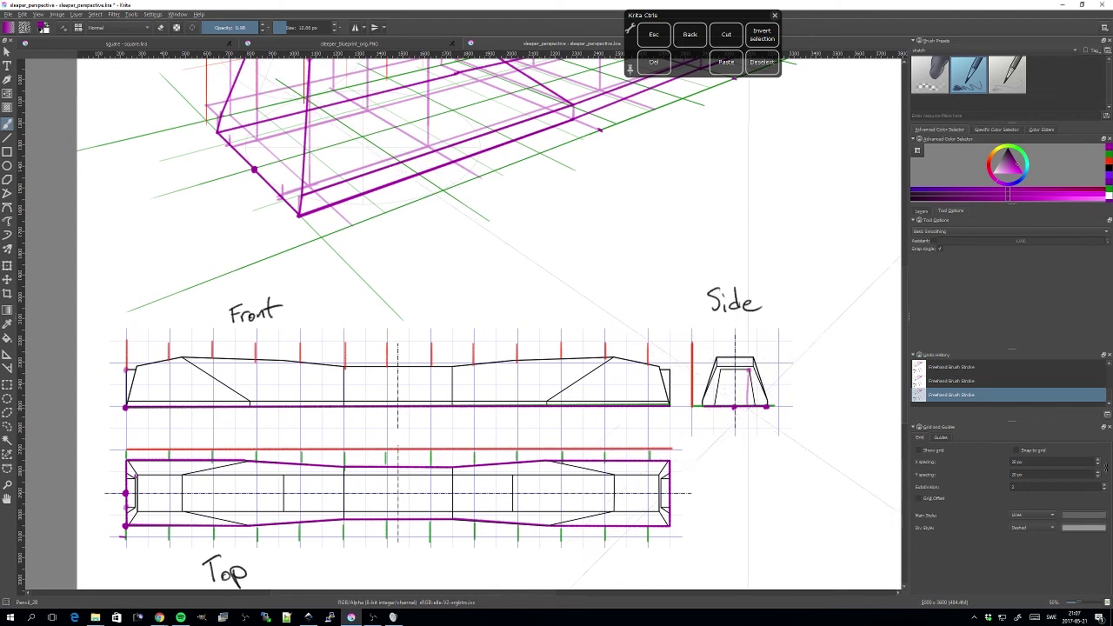
key(ctrl+z)
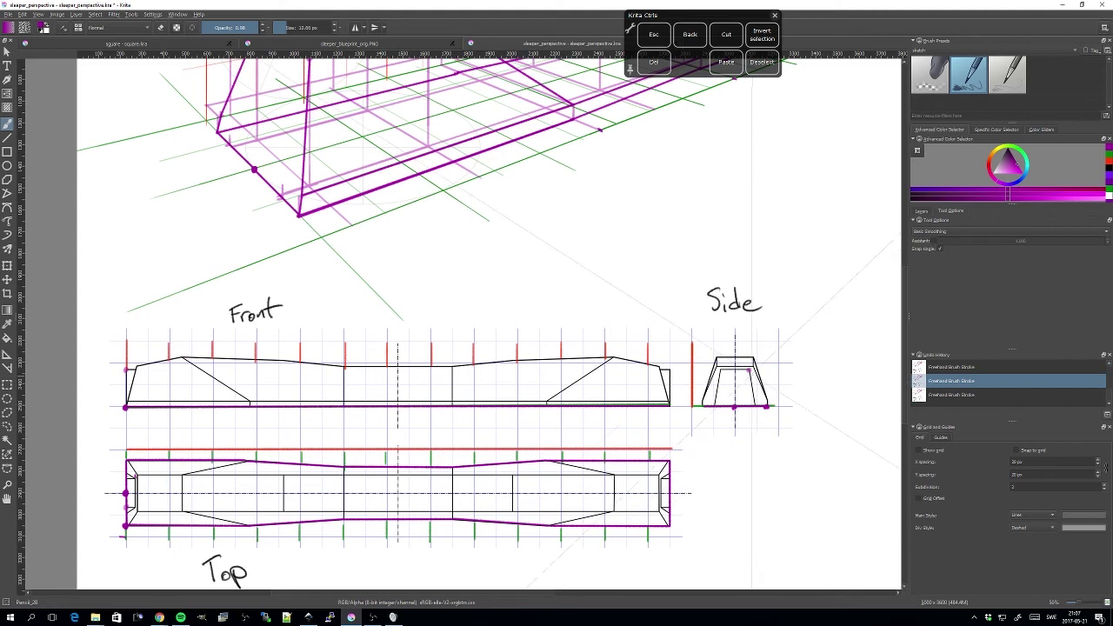
click(935, 243)
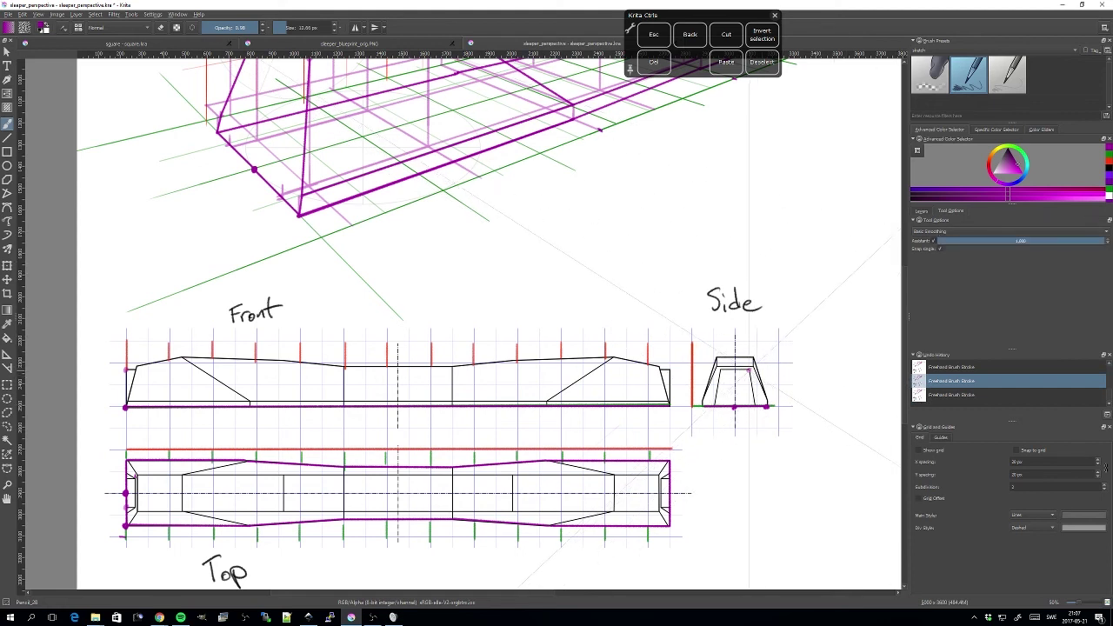
Transfer the inner trapezoid's upper corners onto the near end in the perspective drawing with guide lines, and undo the circled highlights
key(ctrl+shift+z)
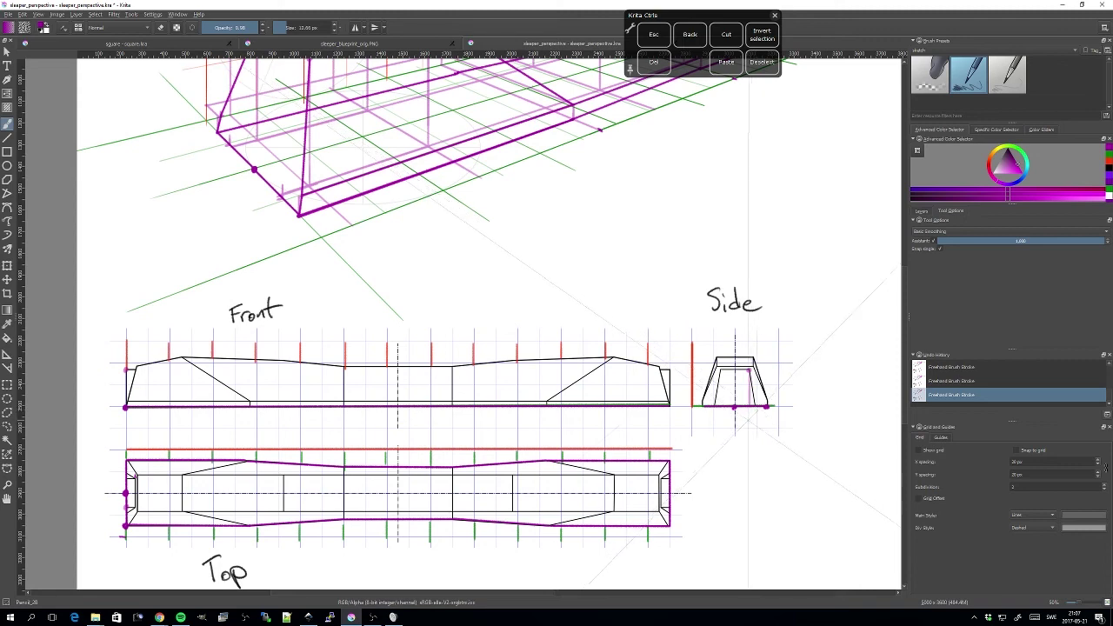
drag(400, 291, 488, 354)
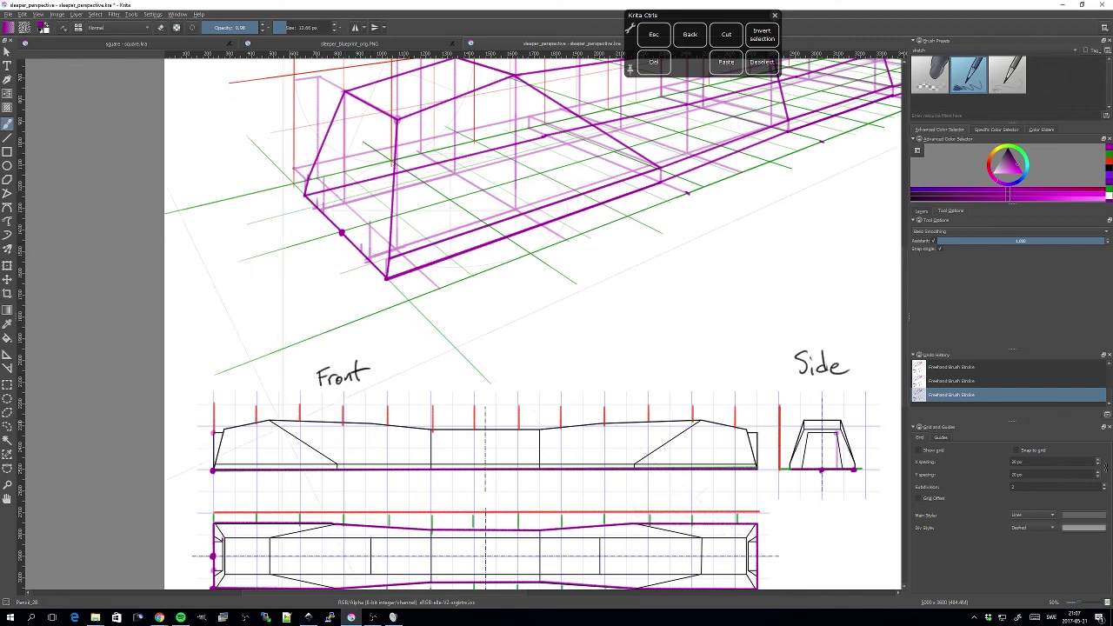
drag(216, 435, 276, 351)
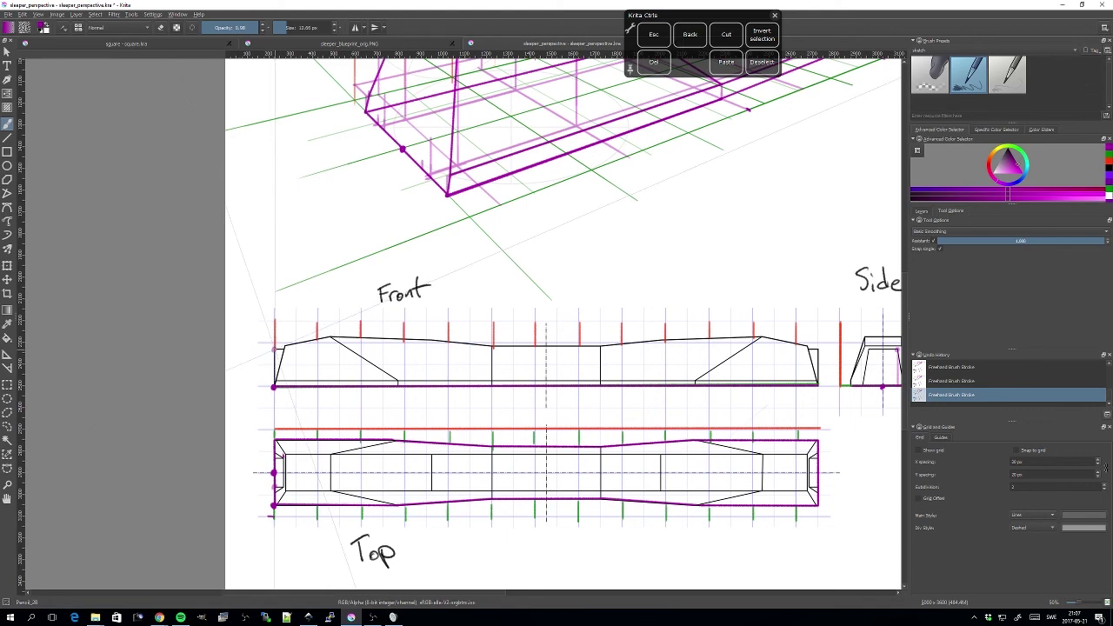
drag(277, 261, 172, 350)
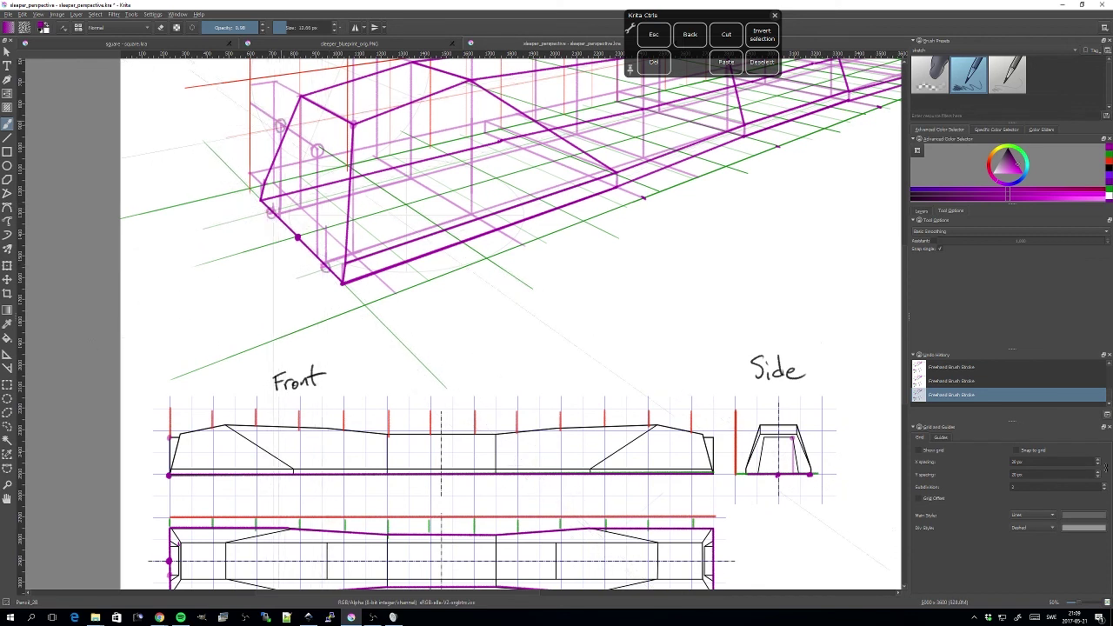
key(ctrl+z)
key(ctrl+z)
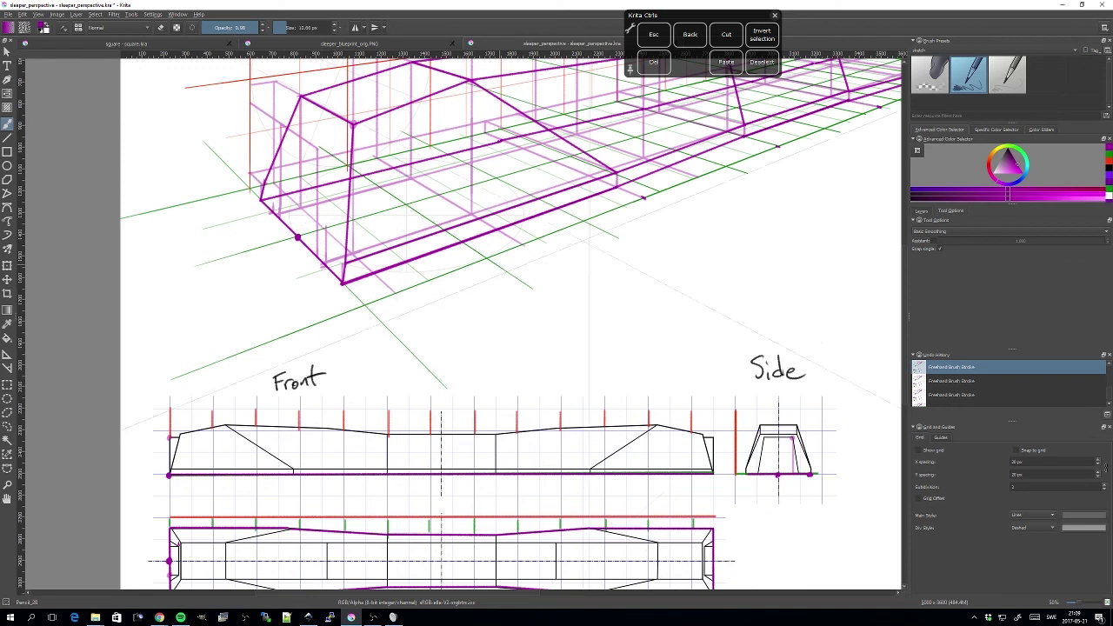
Draw the near end's inner trapezoid on the sleeper layer with straight lines through the transferred lower and upper corners
click(921, 211)
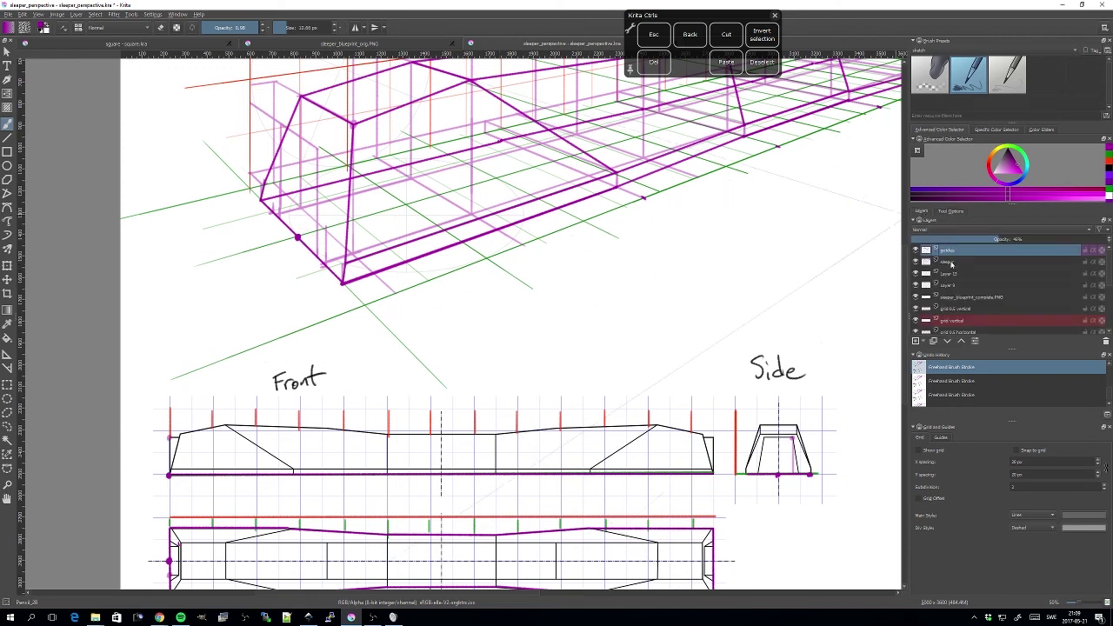
click(951, 261)
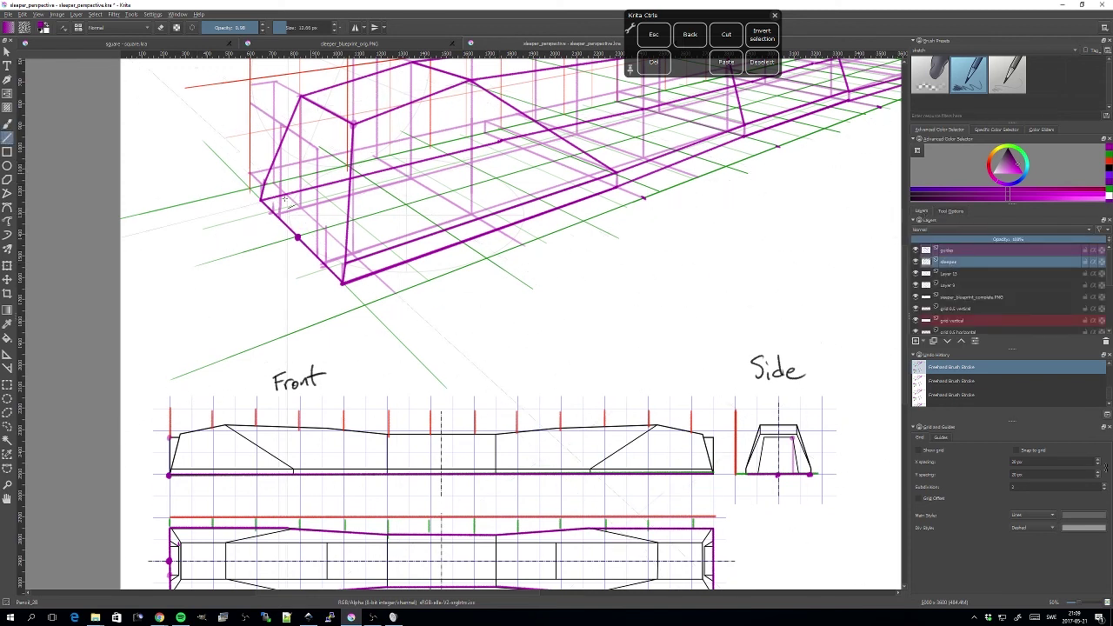
mouse_move(272, 211)
mouse_down()
mouse_move(286, 138)
mouse_move(292, 149)
mouse_up()
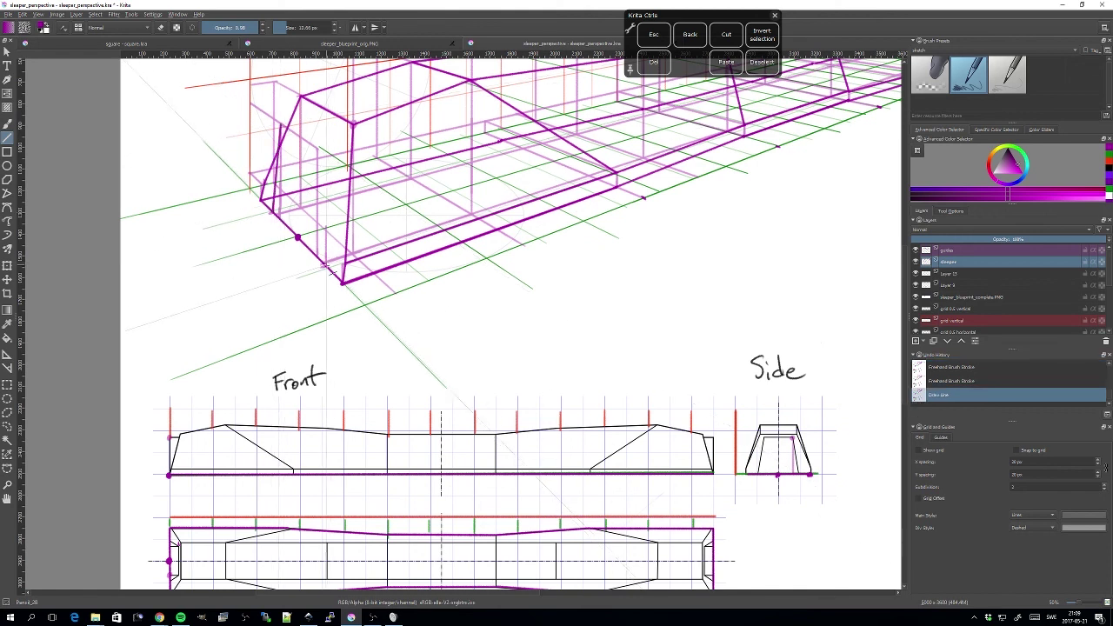
drag(318, 150, 318, 150)
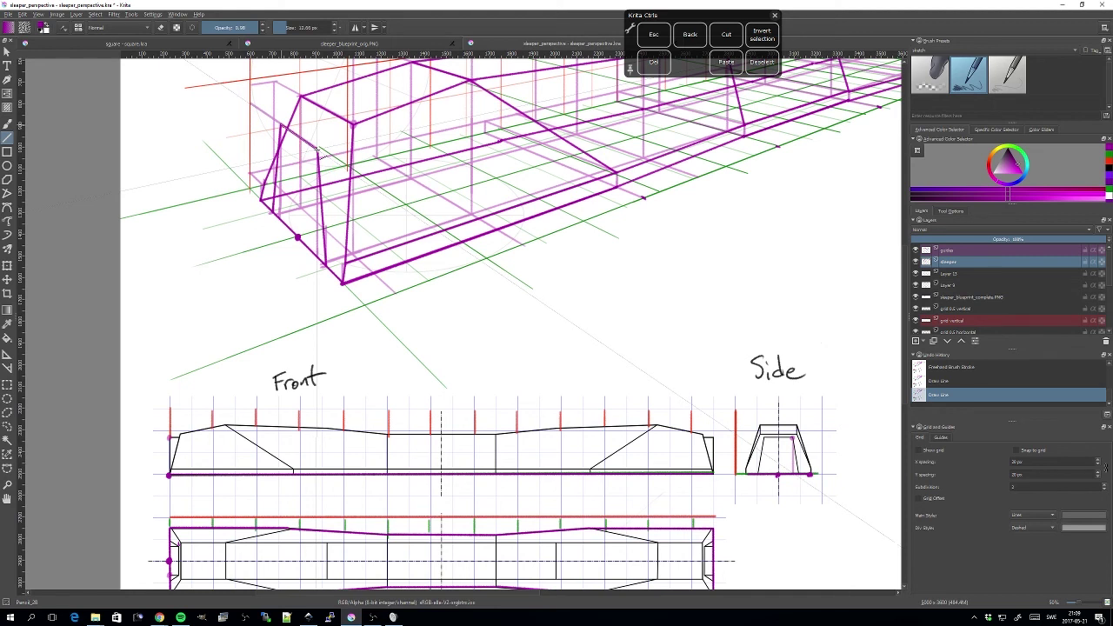
drag(317, 148, 317, 149)
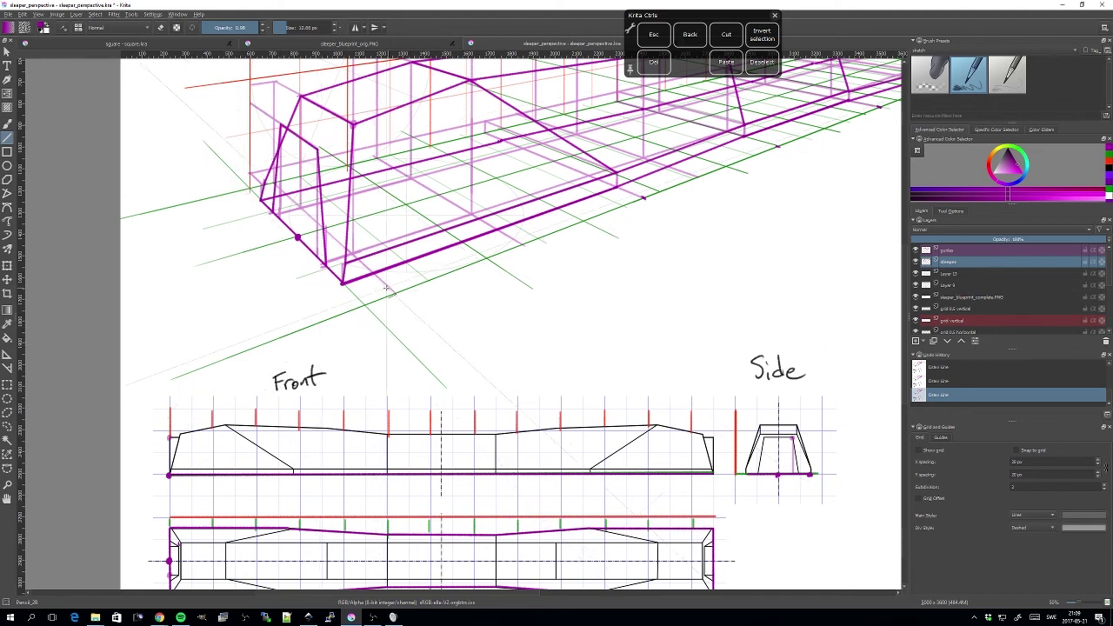
On the guides layer, erase the inner trapezoid's upper-corner marks from the top, front and side views
drag(276, 506, 301, 374)
click(935, 250)
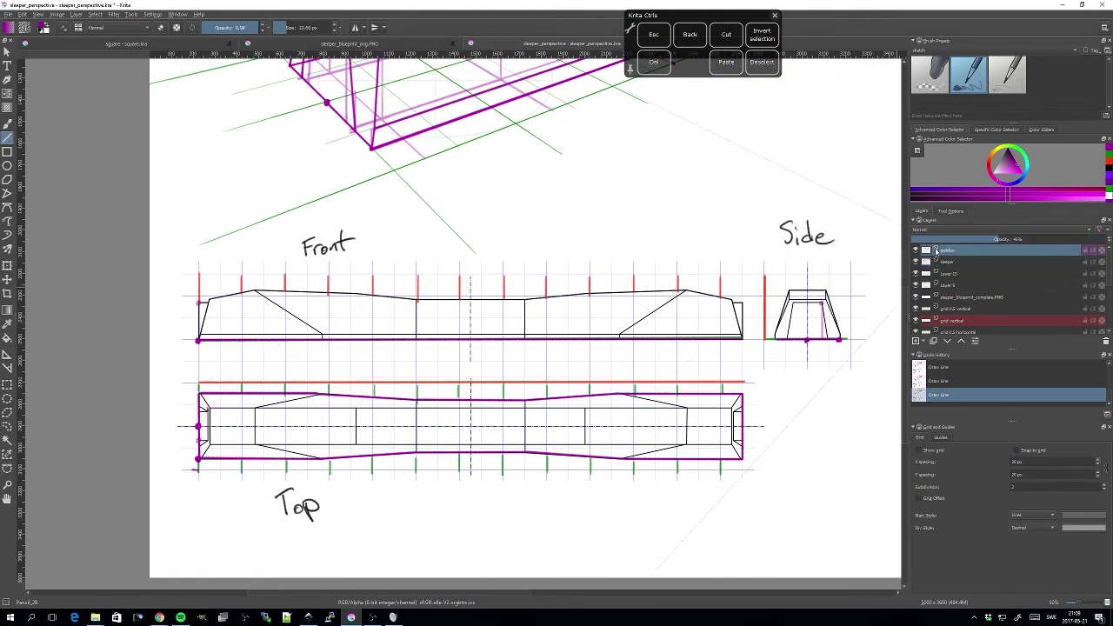
mouse_move(936, 250)
click(949, 211)
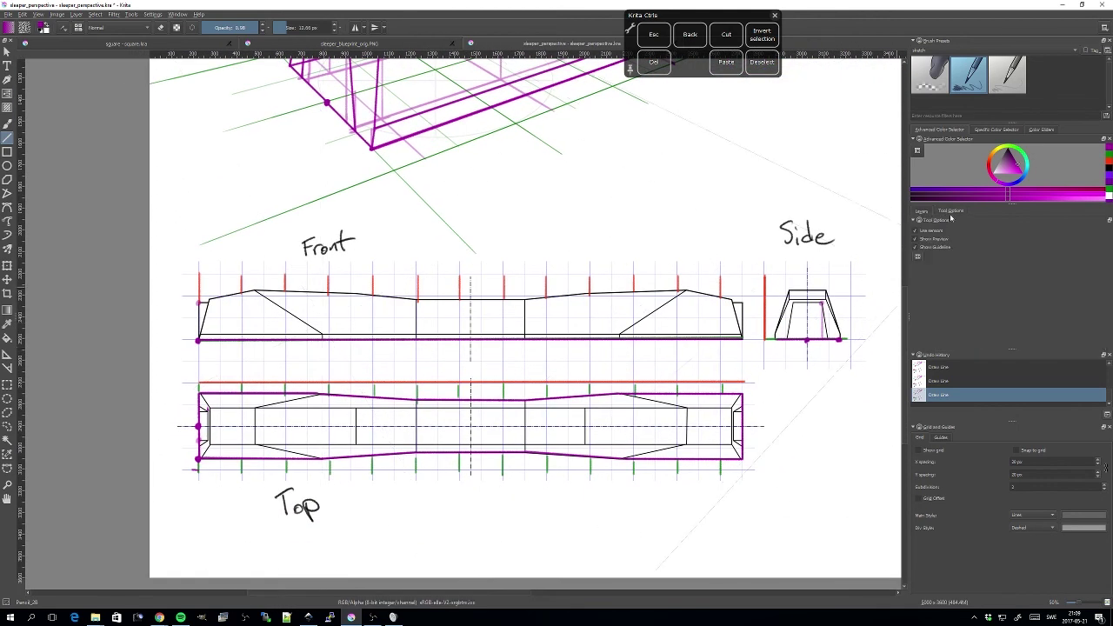
key(b)
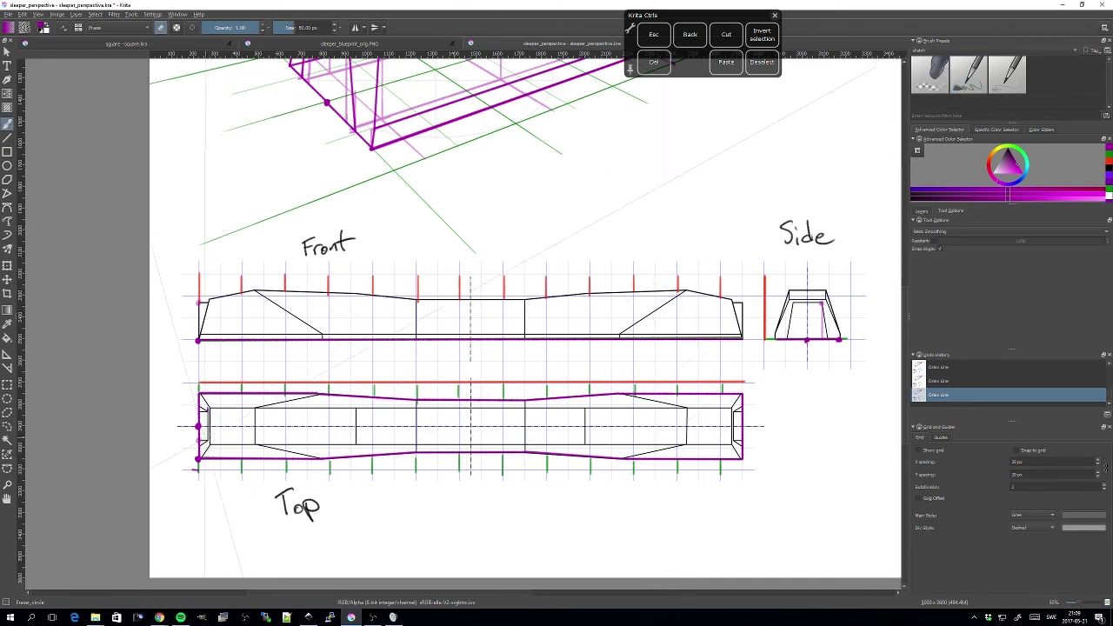
drag(196, 442, 200, 440)
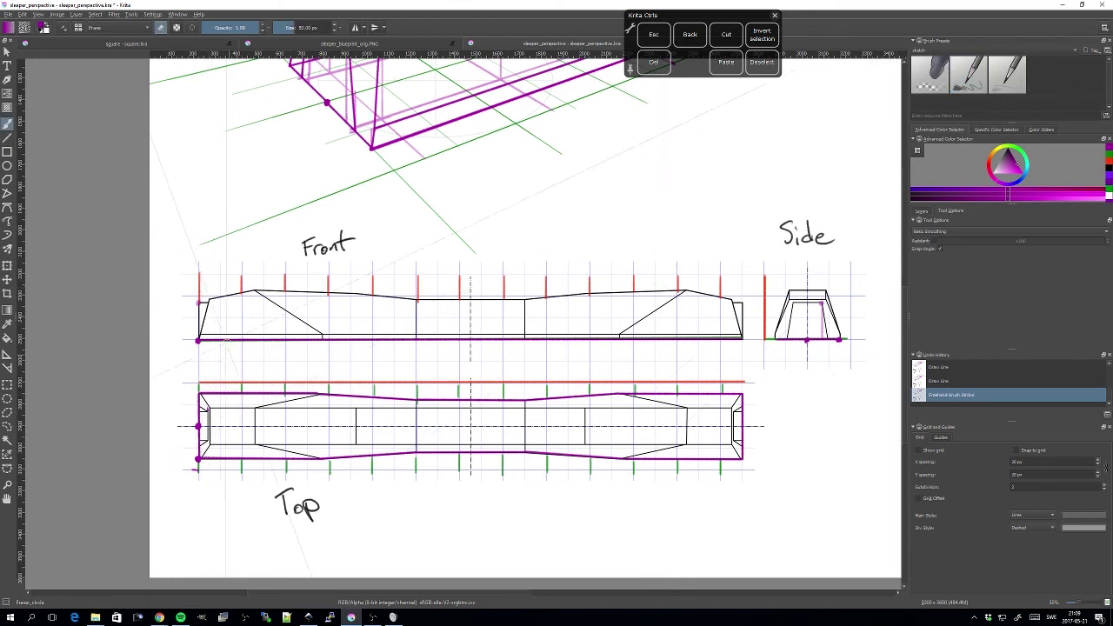
drag(193, 304, 200, 300)
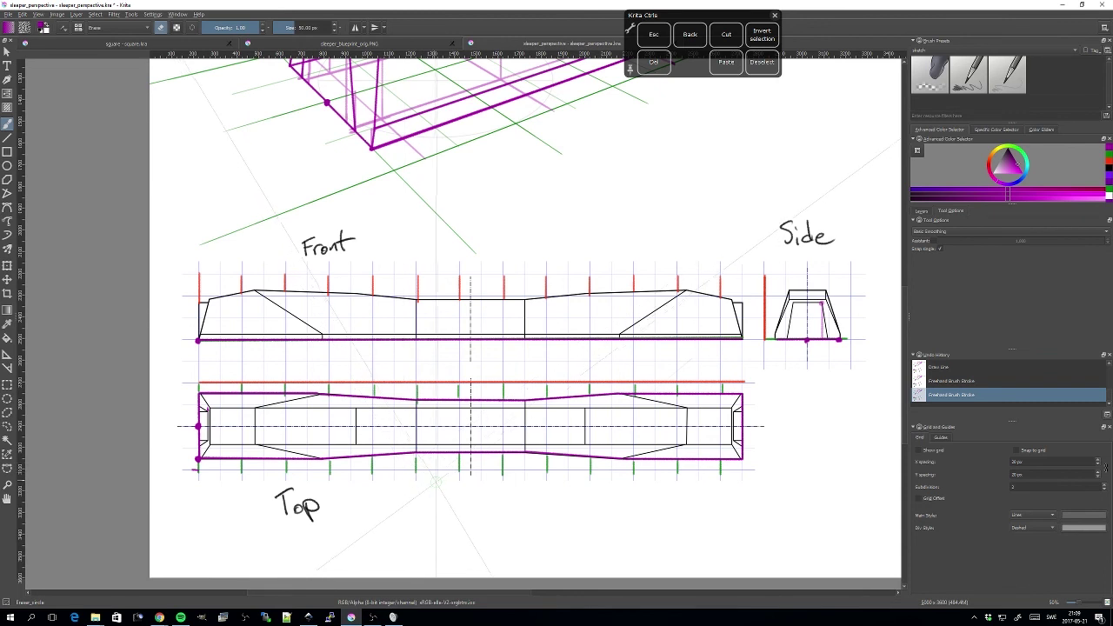
drag(821, 293, 823, 330)
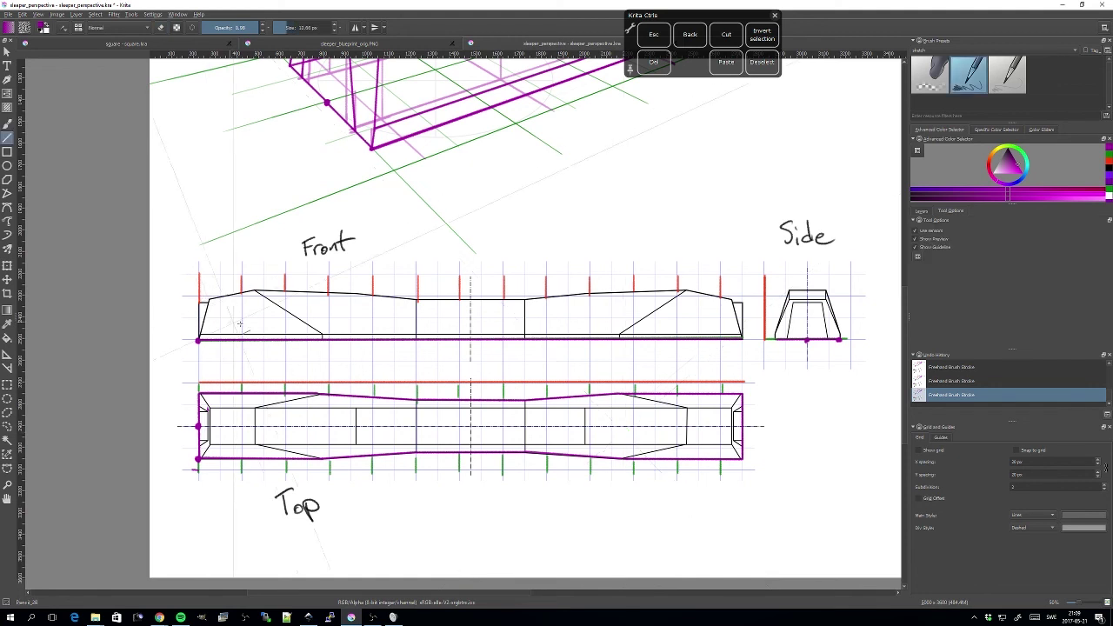
Mark the point where the inner block's upper corner meets the sloped end face in the front, top and side views
click(8, 123)
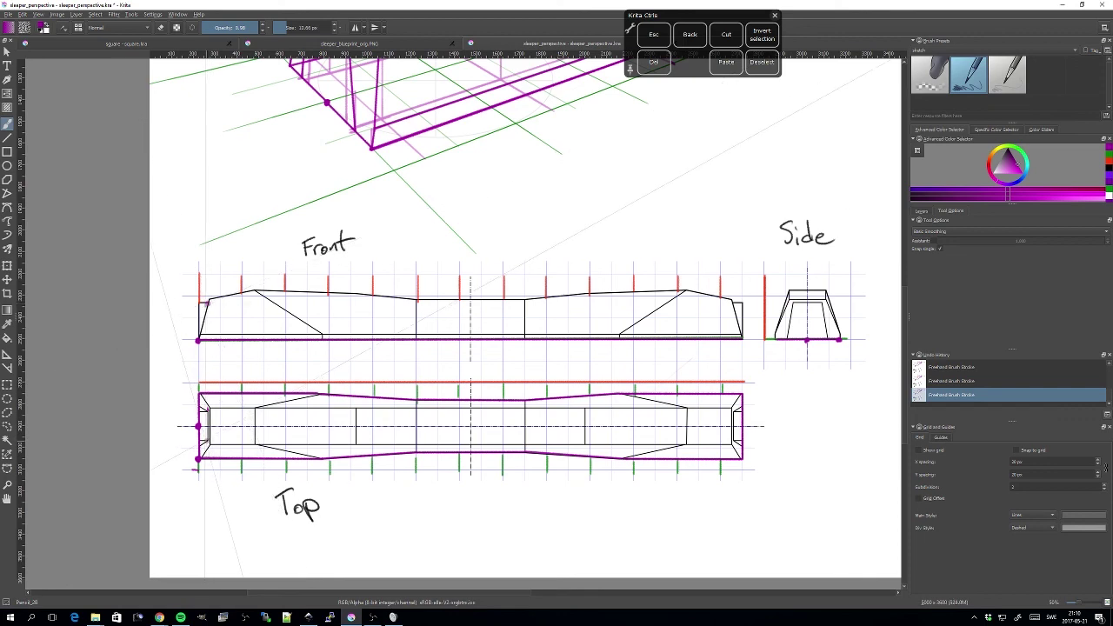
drag(211, 441, 238, 373)
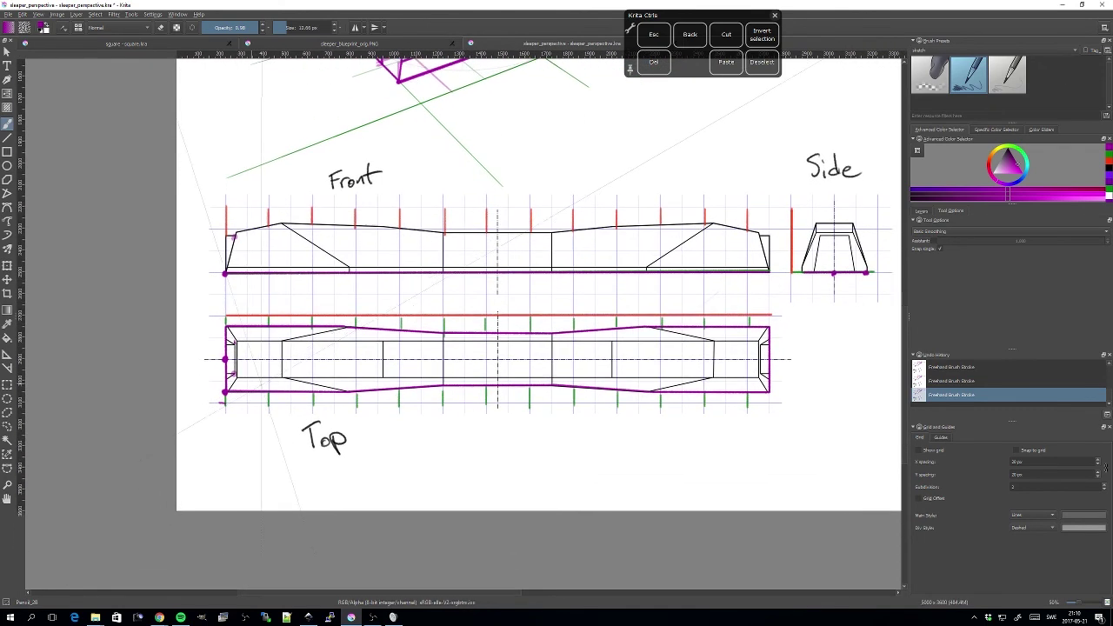
key(ctrl+plus)
key(ctrl+plus)
drag(175, 390, 415, 271)
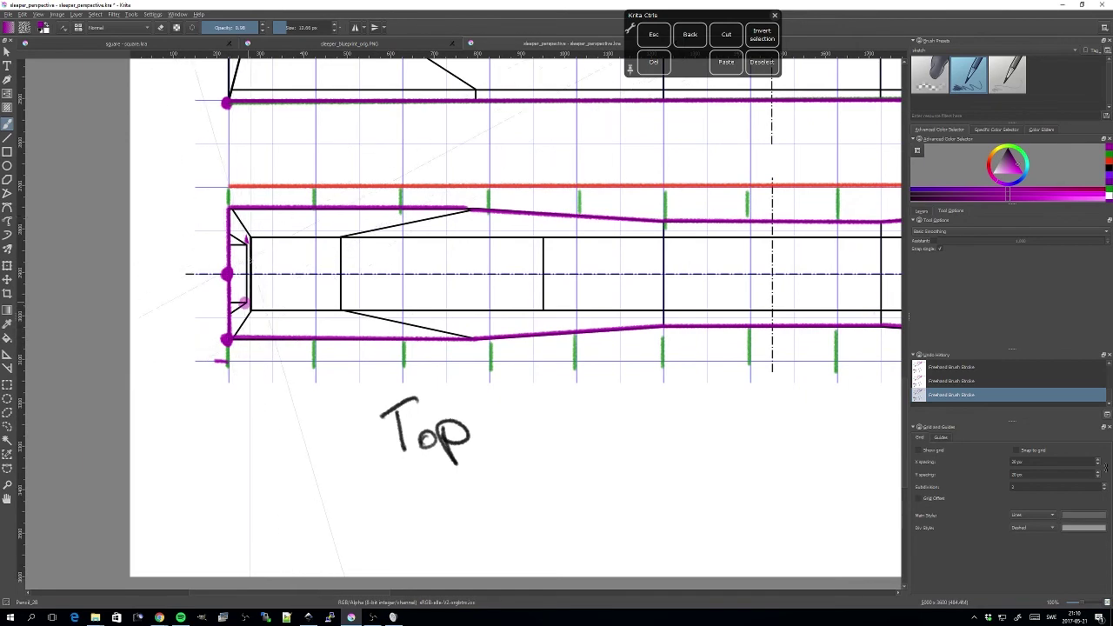
drag(350, 296, 299, 351)
key(ctrl+minus)
key(ctrl+minus)
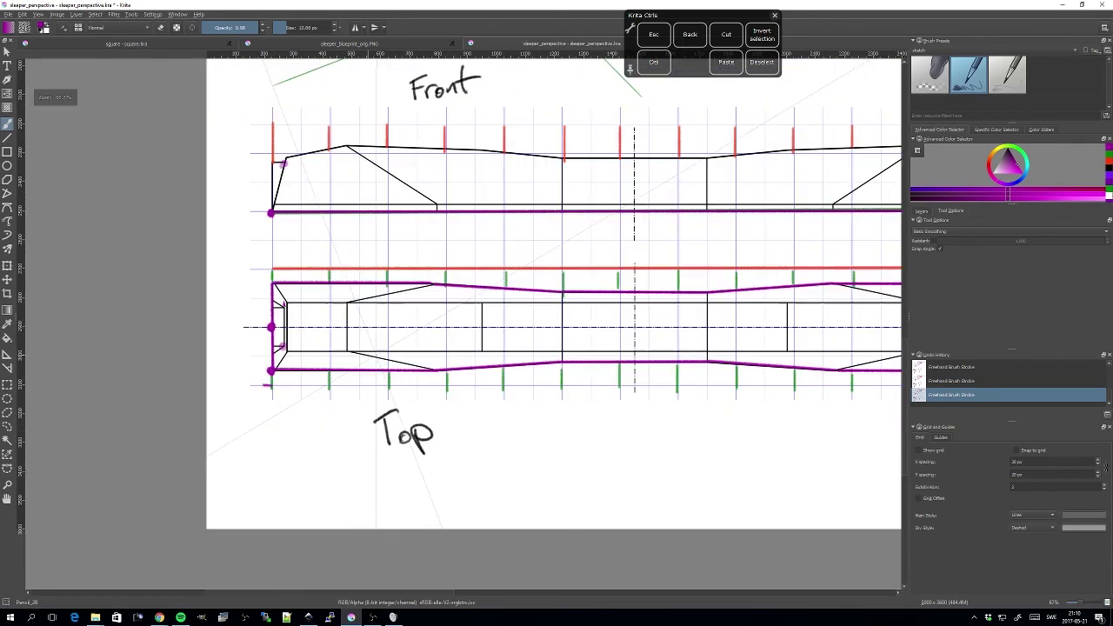
drag(639, 326, 362, 374)
drag(483, 357, 592, 339)
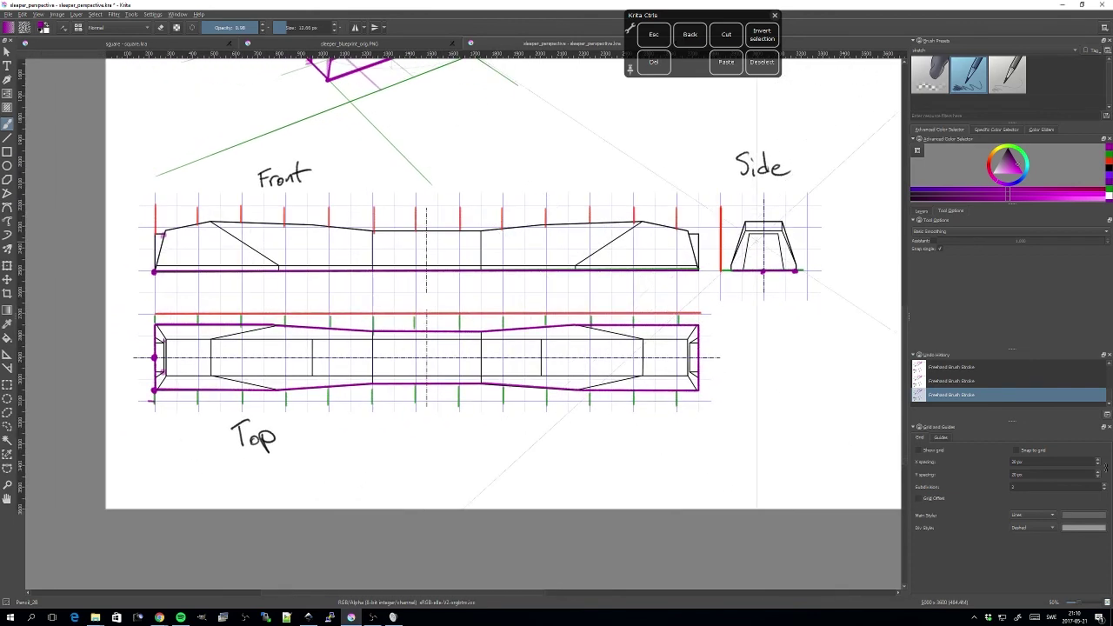
click(777, 235)
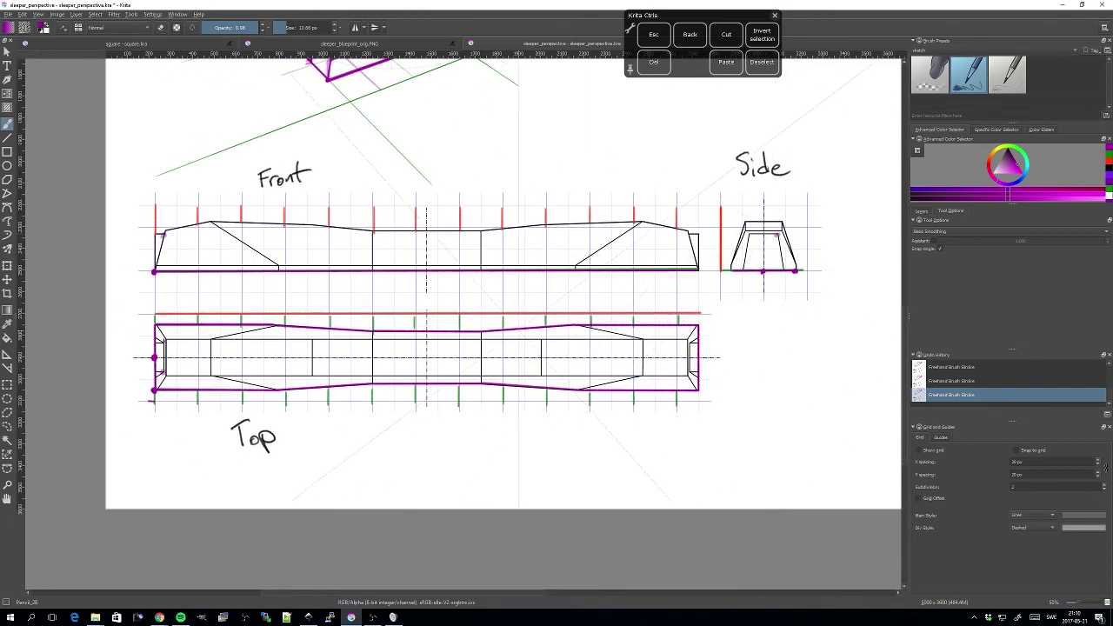
Transfer the inner block's rear upper corner into the near end's perspective with guide lines, using assistant snapping
drag(405, 323, 432, 408)
drag(379, 261, 377, 381)
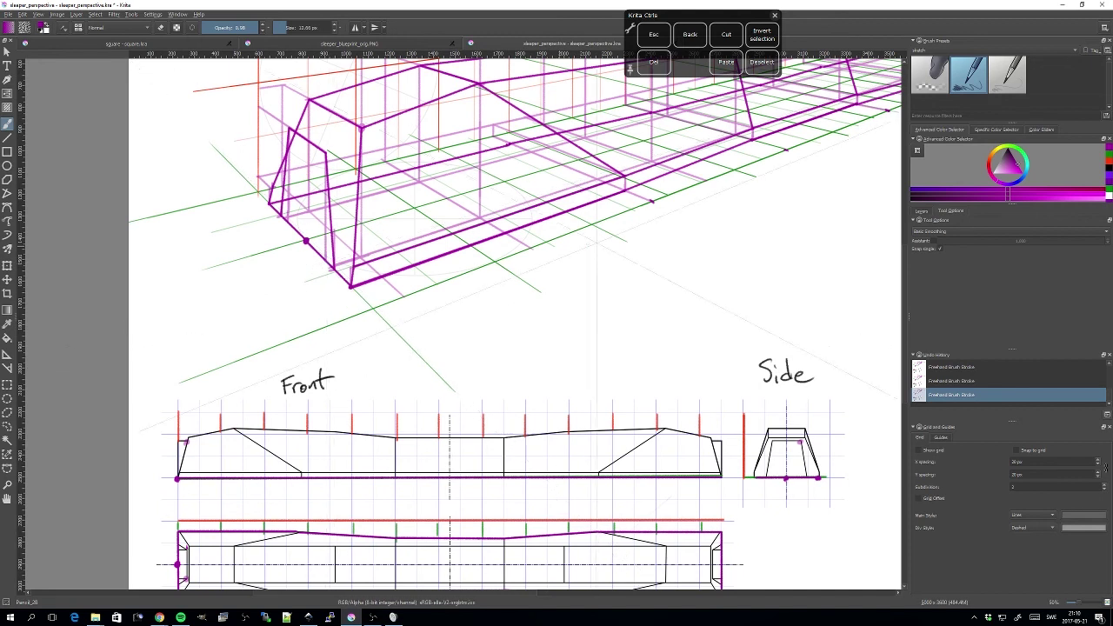
click(932, 211)
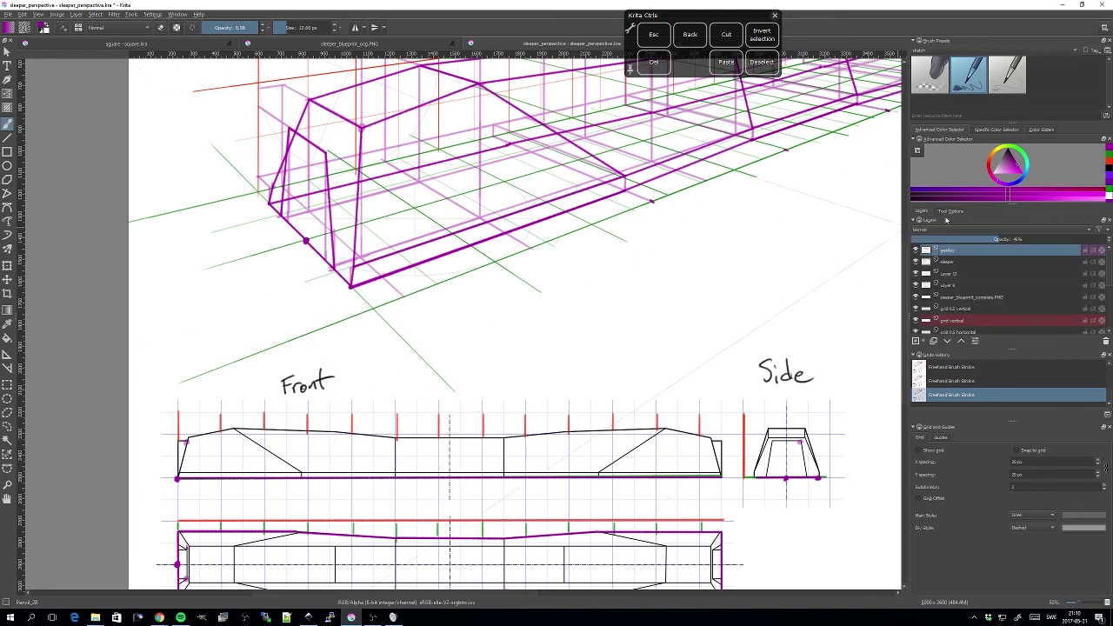
click(950, 211)
click(935, 241)
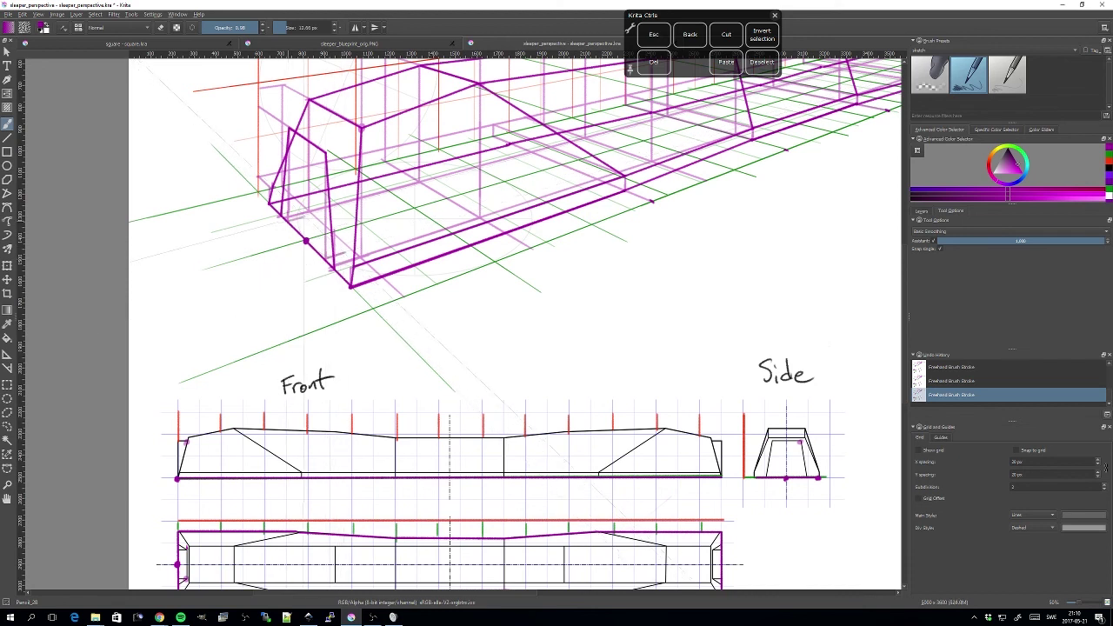
drag(443, 417, 507, 269)
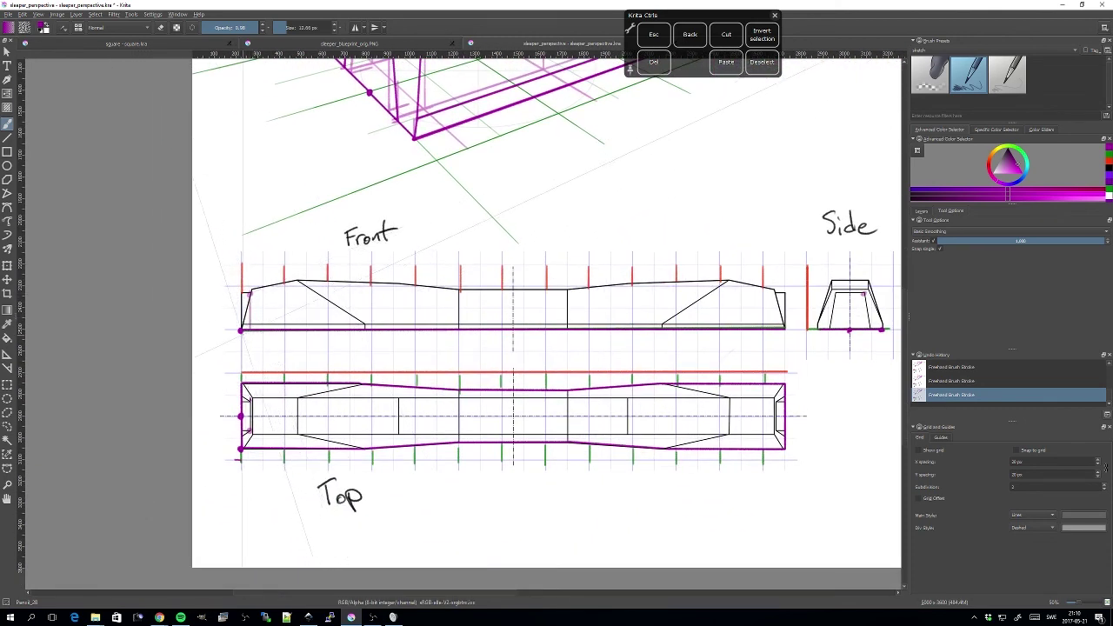
drag(252, 334, 191, 453)
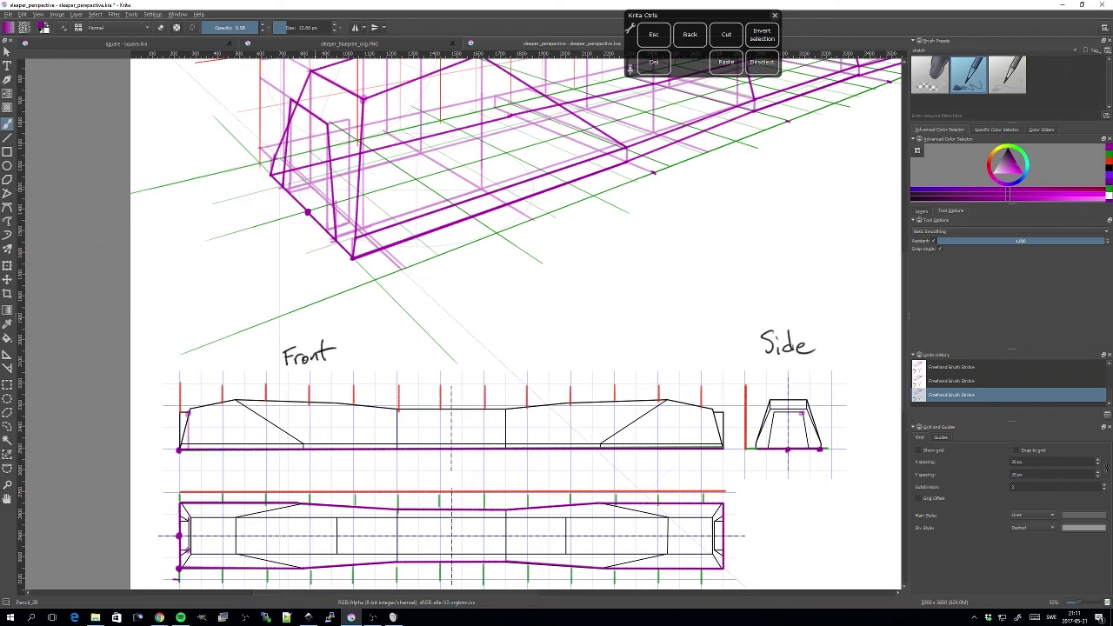
drag(283, 158, 287, 237)
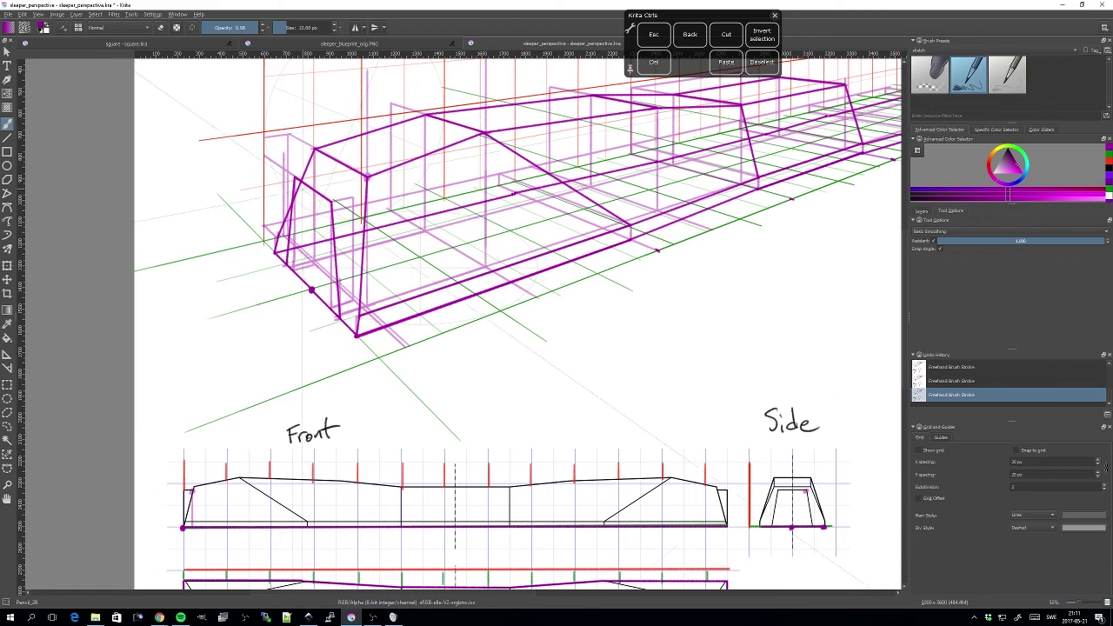
drag(221, 486, 252, 422)
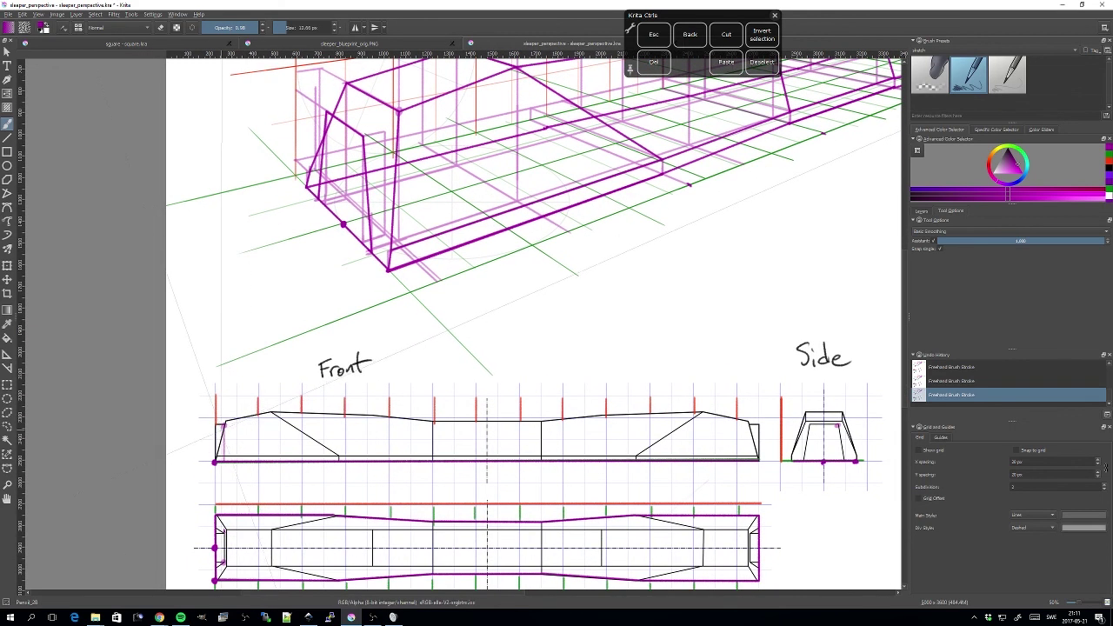
drag(258, 321, 256, 348)
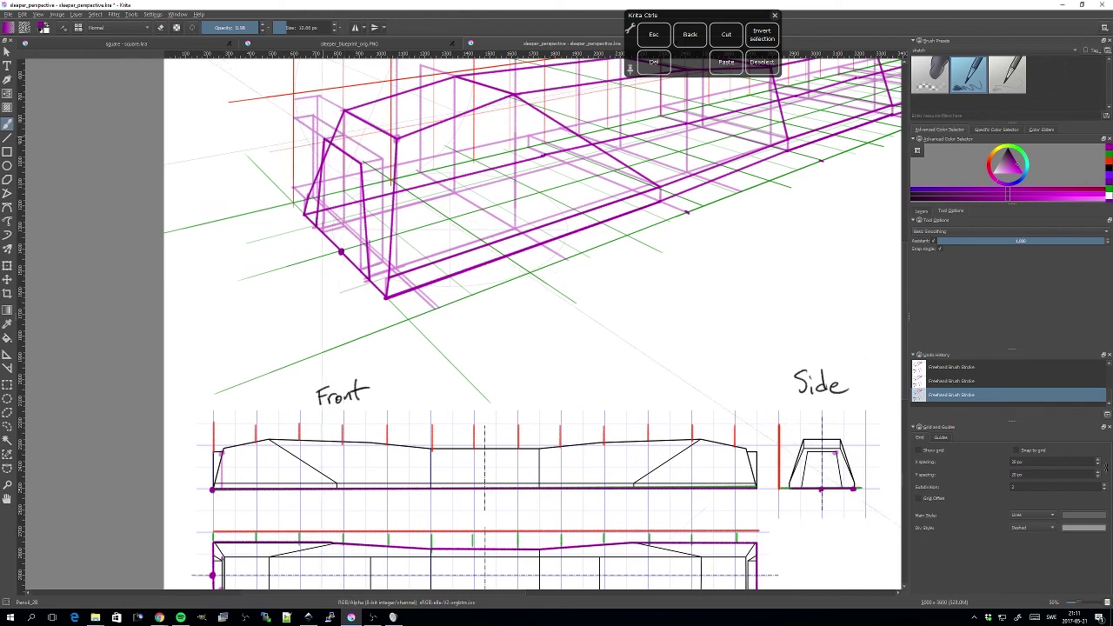
drag(413, 264, 433, 294)
On the sleeper layer, connect the inner block's front corners to its rear upper corner with straight lines
click(923, 211)
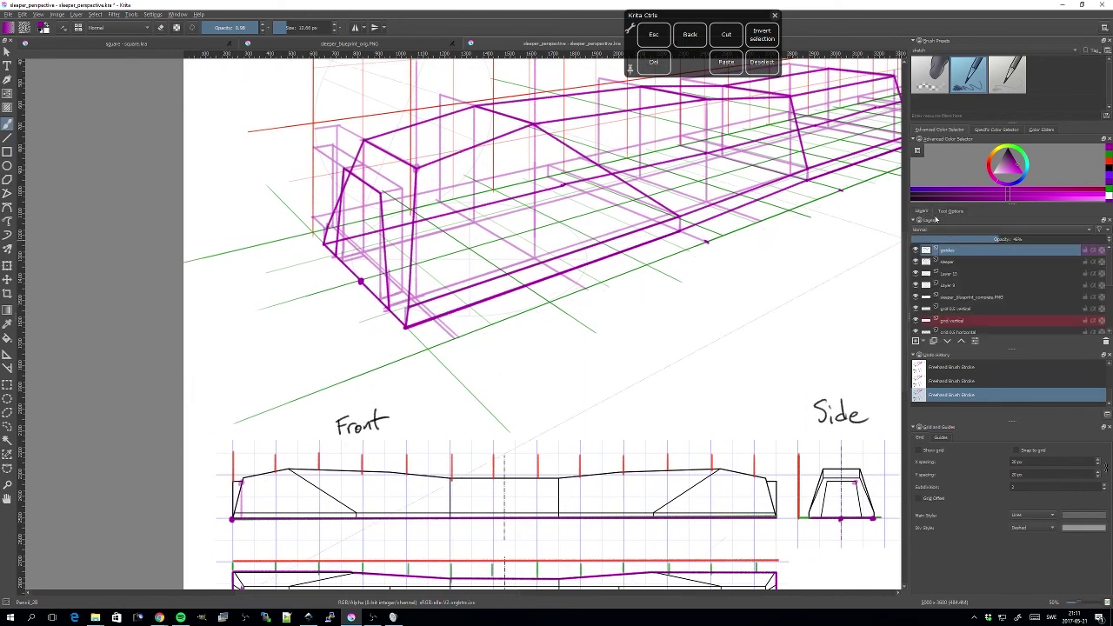
click(944, 264)
drag(568, 338, 513, 384)
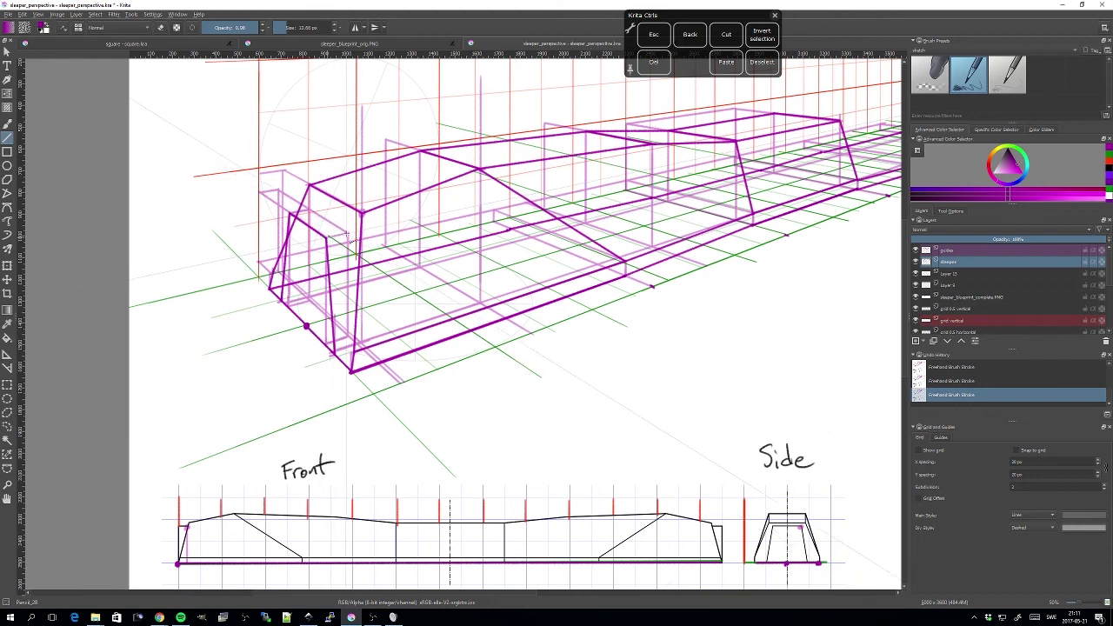
drag(345, 235, 348, 235)
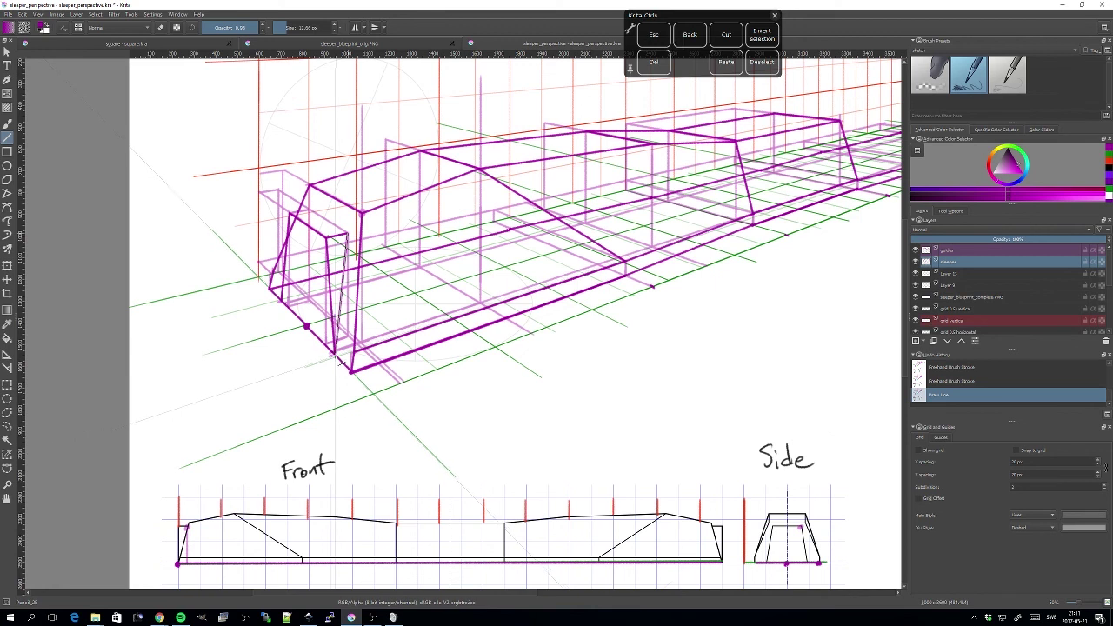
drag(338, 356, 334, 353)
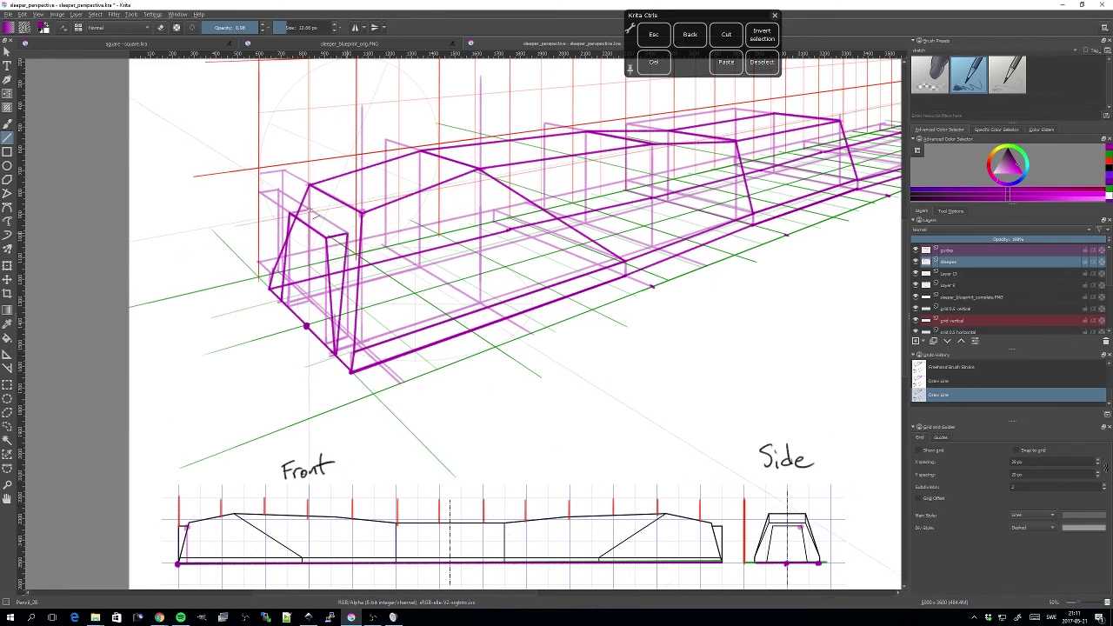
drag(310, 211, 304, 208)
Draw the far section's guide frame and connect its top edge and sloped profile with straight lines on the sleeper layer
scroll(483, 324, down, 1)
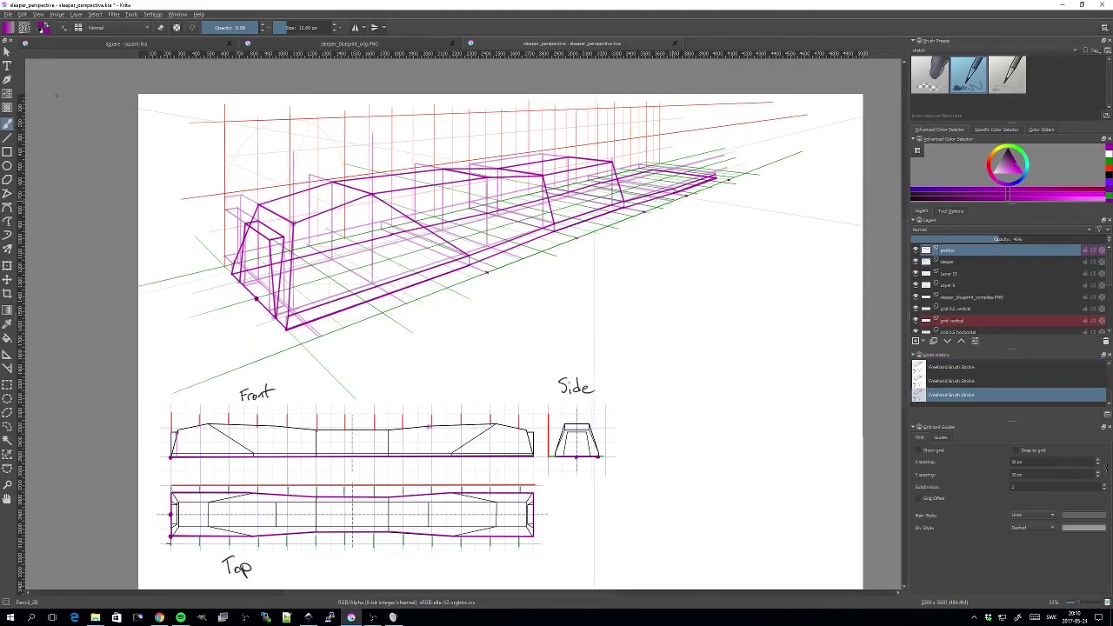
click(947, 262)
click(946, 250)
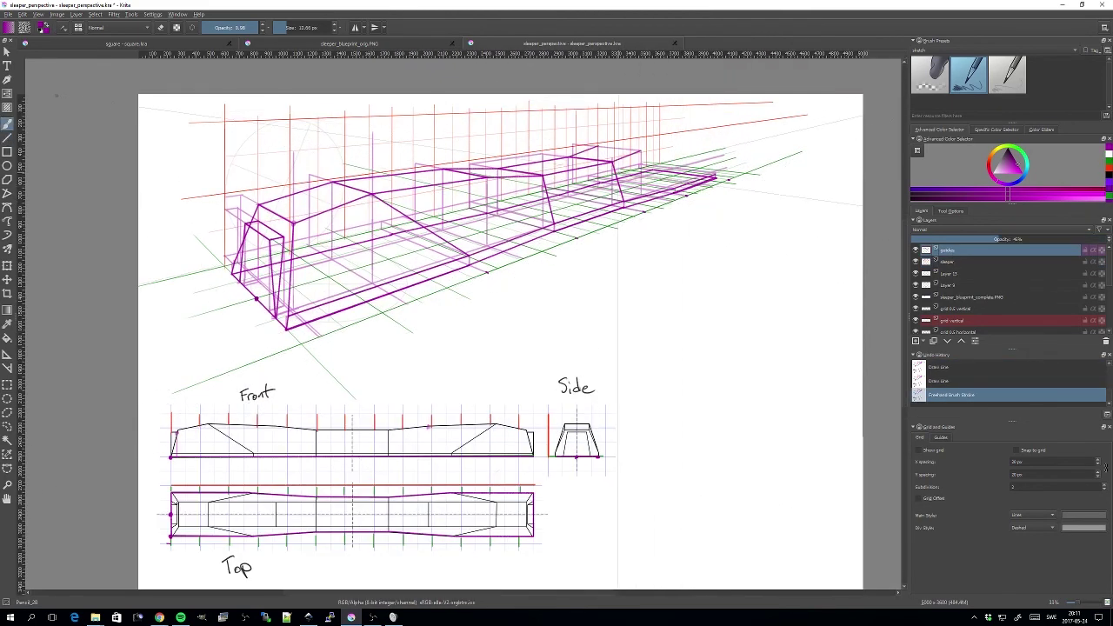
click(7, 139)
click(948, 262)
drag(641, 151, 682, 141)
drag(682, 141, 675, 189)
Undo the last guide stroke and draw the sleeper's far end outline down to the base on the sleeper layer
click(947, 251)
click(7, 124)
key(ctrl+z)
click(947, 262)
click(7, 139)
mouse_move(682, 141)
mouse_down()
mouse_move(697, 145)
mouse_move(716, 177)
mouse_up()
click(947, 250)
click(7, 124)
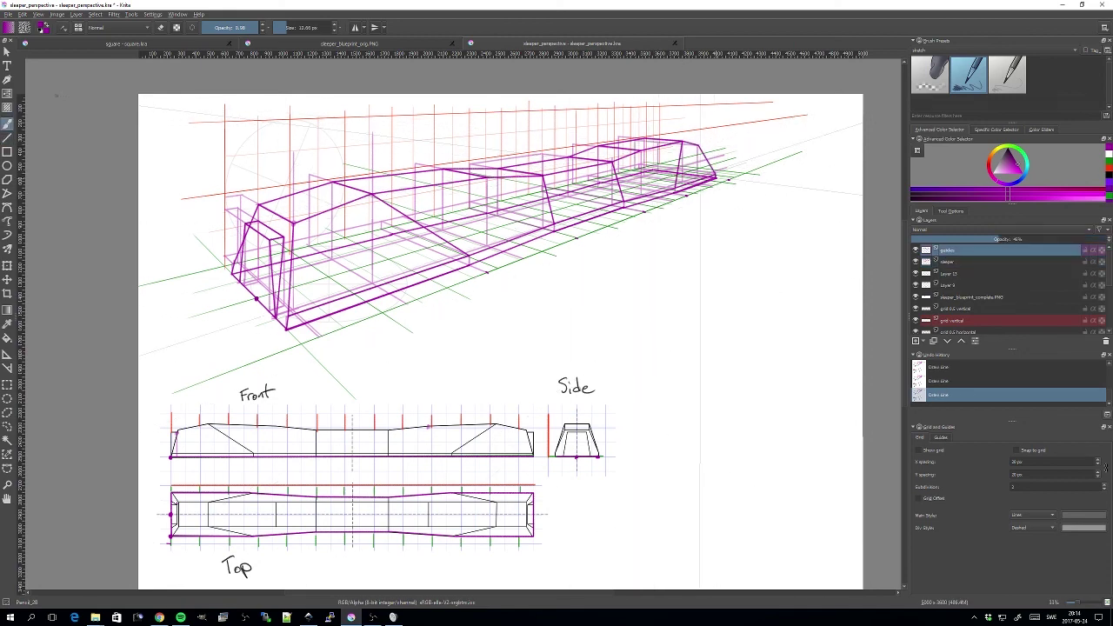
Add a new layer for the final line art and adjust the sleeper construction's visibility and opacity
click(916, 341)
click(915, 261)
click(946, 274)
click(1000, 239)
click(949, 251)
Ink the sleeper's long base edges, near-end base edge and the cross edges along its top in black on the new layer
drag(287, 329, 470, 264)
drag(555, 230, 625, 207)
drag(289, 315, 469, 255)
drag(231, 274, 286, 330)
drag(258, 205, 293, 223)
drag(333, 181, 371, 193)
mouse_move(499, 169)
mouse_down()
mouse_move(543, 175)
mouse_move(612, 162)
mouse_up()
Ink the near end's sloped corner edge and the inner block's side edges with the Line tool
click(7, 138)
drag(294, 224, 287, 329)
drag(284, 237, 277, 318)
drag(245, 225, 240, 282)
Ink the sleeper's lengthwise top edges and the sloped profile edges towards the far end with straight black lines
drag(294, 224, 371, 193)
mouse_move(371, 193)
mouse_down()
mouse_move(469, 256)
mouse_move(555, 230)
mouse_up()
drag(333, 182, 499, 169)
drag(612, 161, 624, 207)
drag(683, 141, 674, 191)
drag(697, 146, 716, 177)
Hide the construction layers, leaving only the black sleeper line art displayed
scroll(463, 261, up, 1)
click(915, 273)
scroll(1070, 310, up, 3)
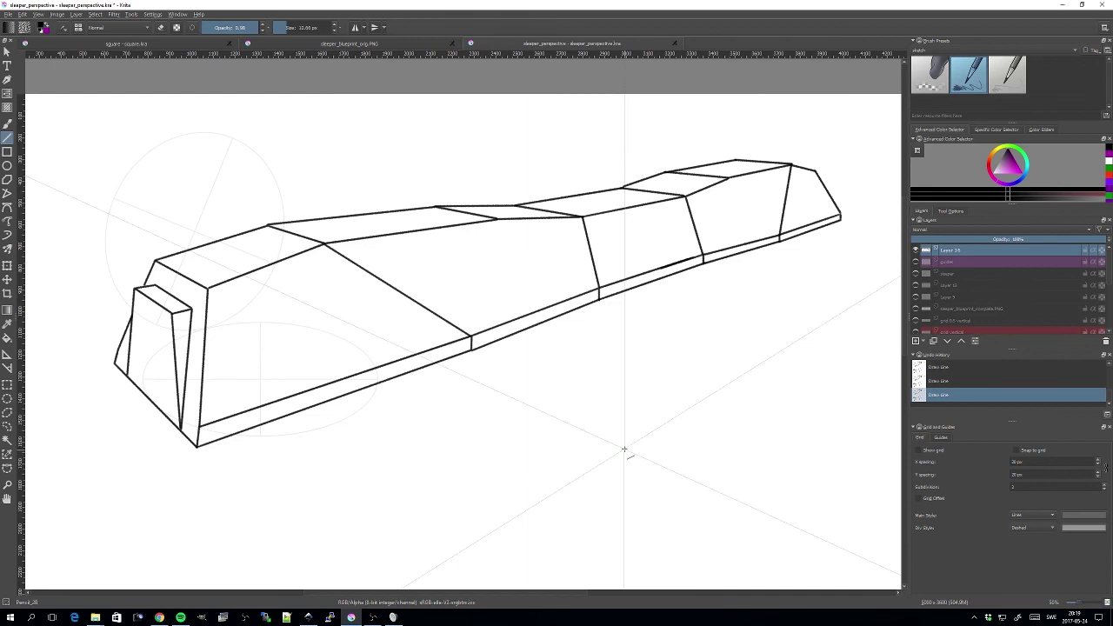